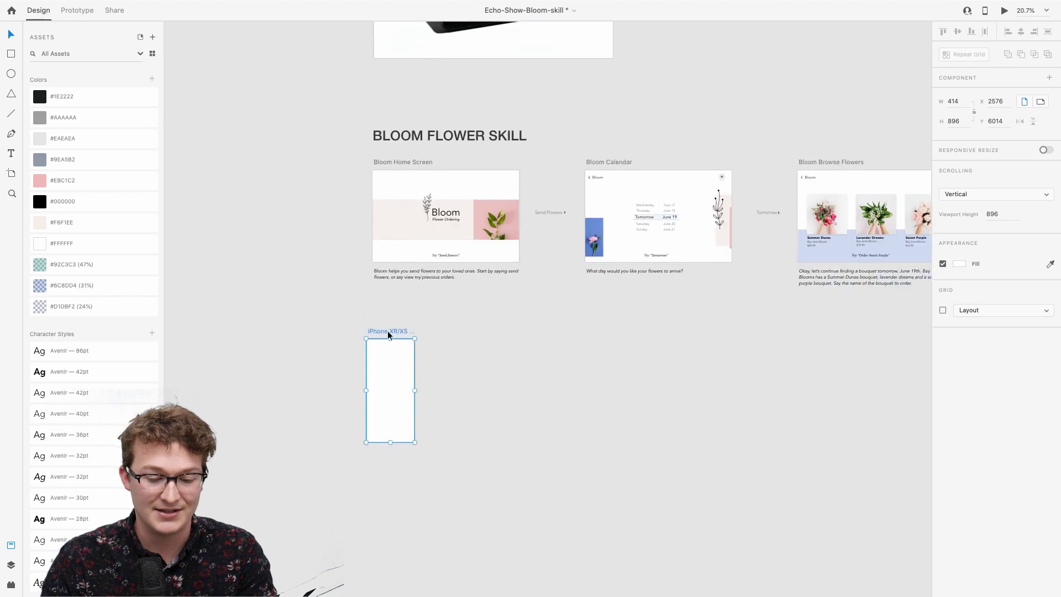
# Step: Move the iPhone artboard slightly farther below the Bloom screens and draw a rectangle about 353 by 87 near its top
pyautogui.moveTo(387, 330); pyautogui.dragTo(390, 353)
pyautogui.press('super+3')
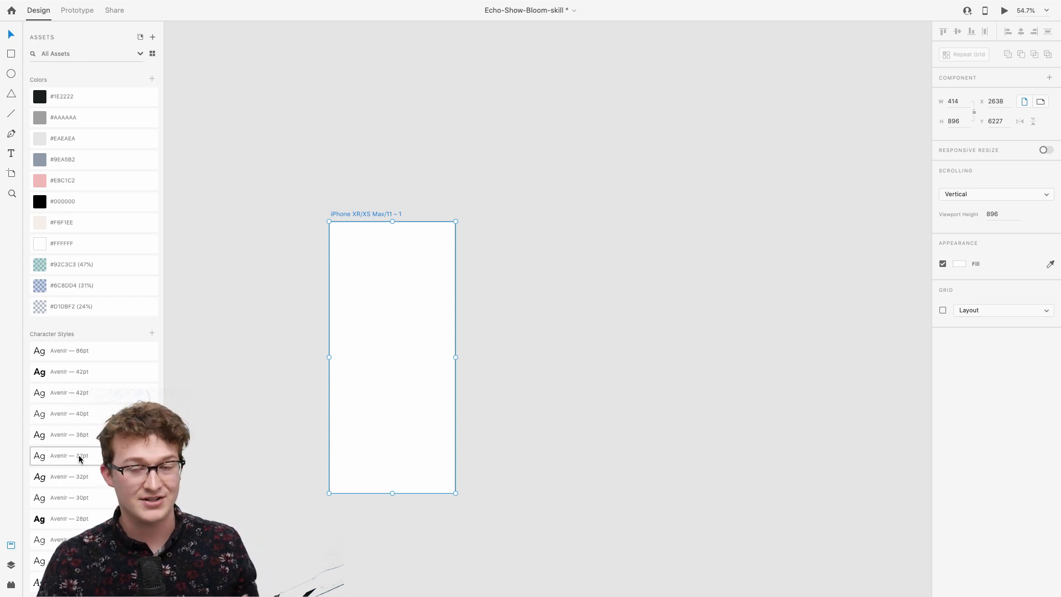
pyautogui.scroll(3, 354, 442)
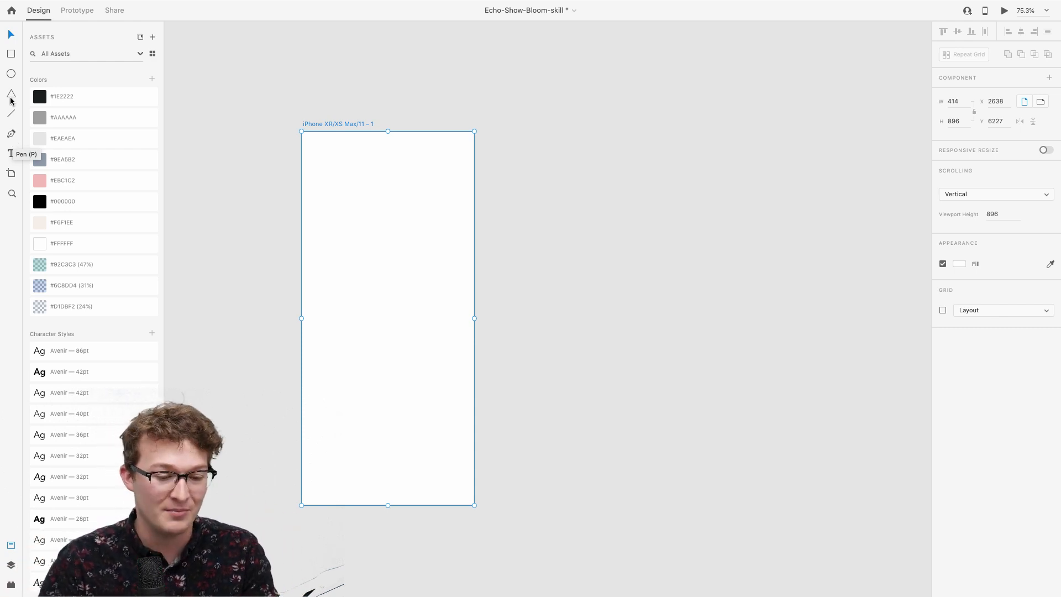
pyautogui.click(11, 53)
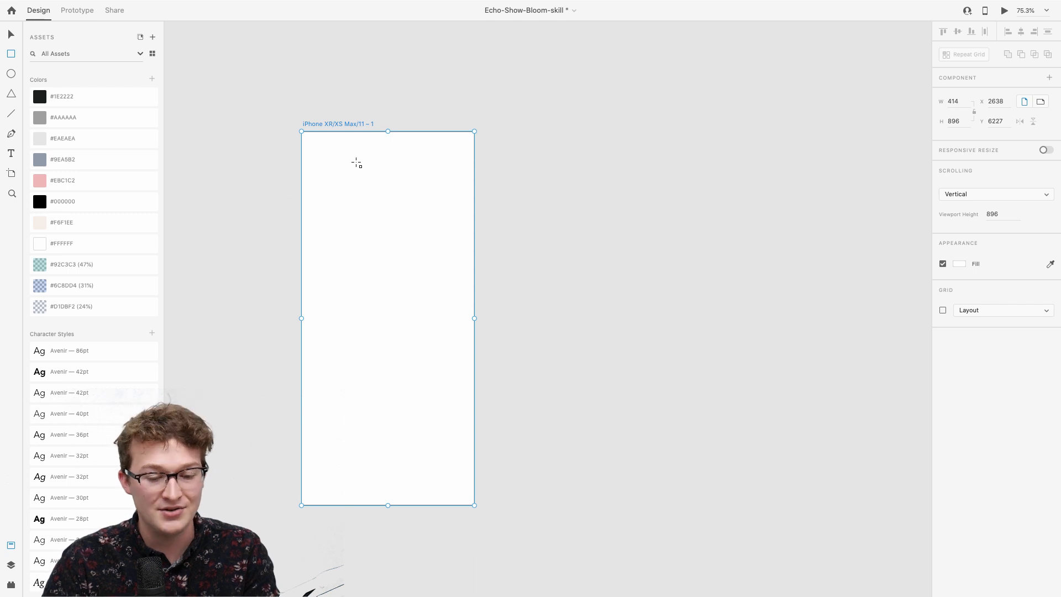
pyautogui.moveTo(315, 148); pyautogui.dragTo(462, 184)
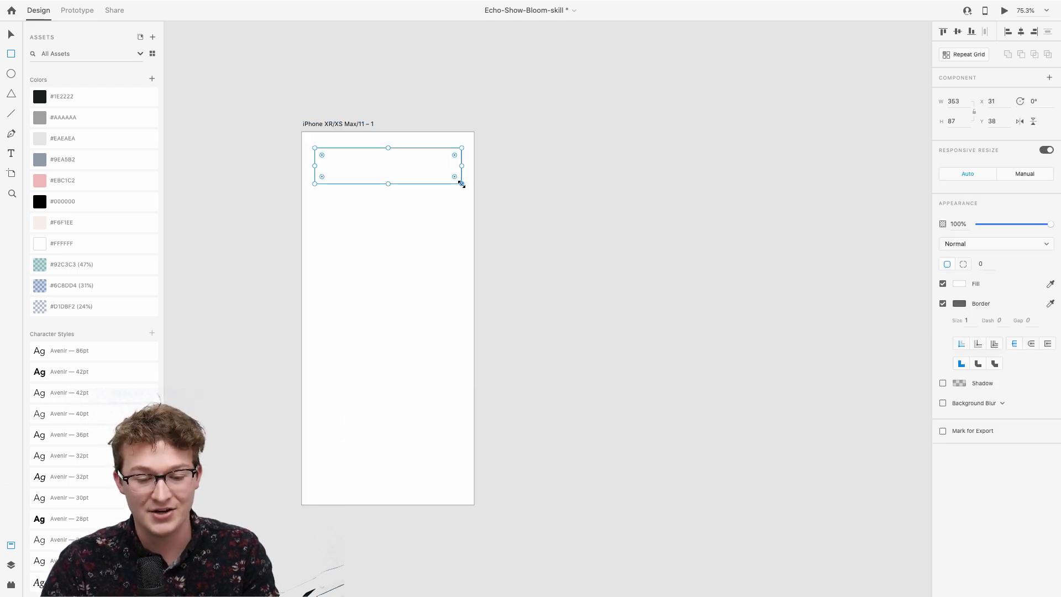
# Step: Add a short first name as large text centred in the rectangle
pyautogui.click(12, 153)
pyautogui.click(388, 164)
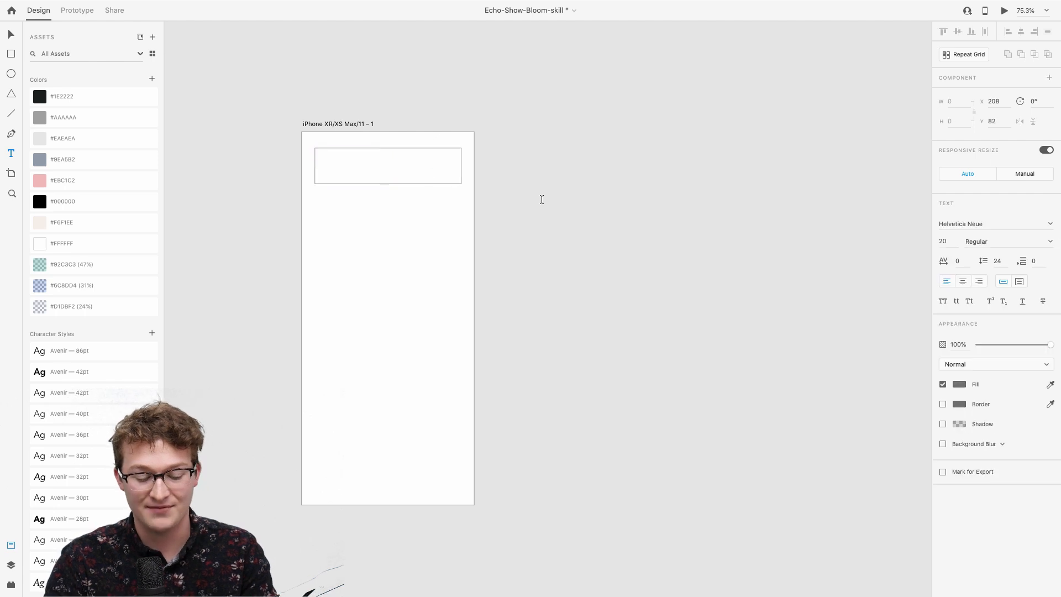
pyautogui.write('Sam')
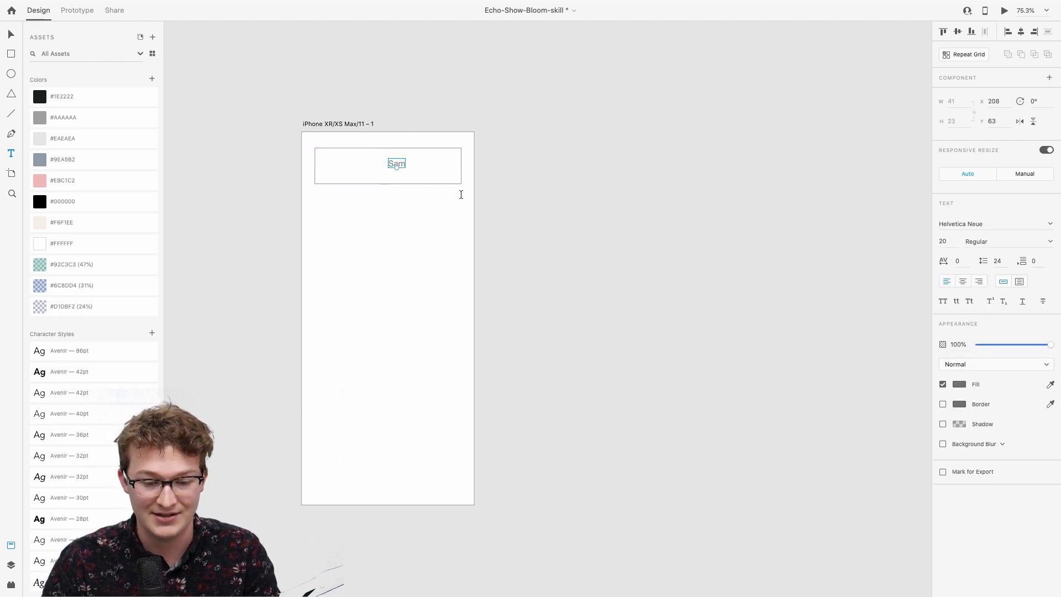
pyautogui.moveTo(397, 168)
pyautogui.mouseDown()
pyautogui.moveTo(396, 184)
pyautogui.moveTo(386, 167)
pyautogui.mouseUp()
# Step: Duplicate the labelled rectangle directly below the original and change the copy's text to "Ham"
pyautogui.moveTo(451, 226); pyautogui.dragTo(387, 220)
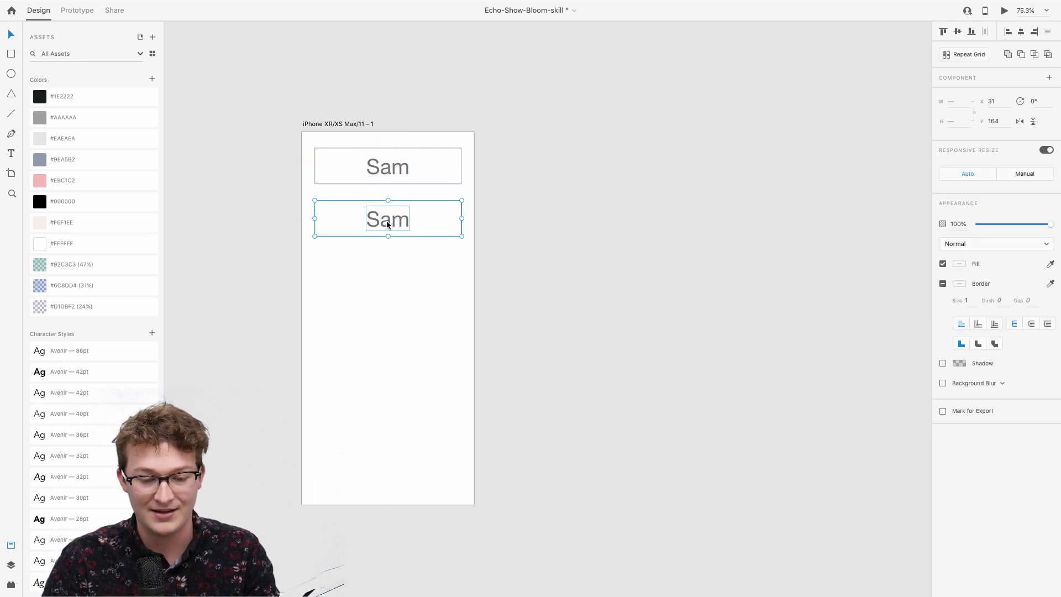
pyautogui.doubleClick(386, 222)
pyautogui.write('Ham')
pyautogui.press('Escape')
pyautogui.click(367, 237)
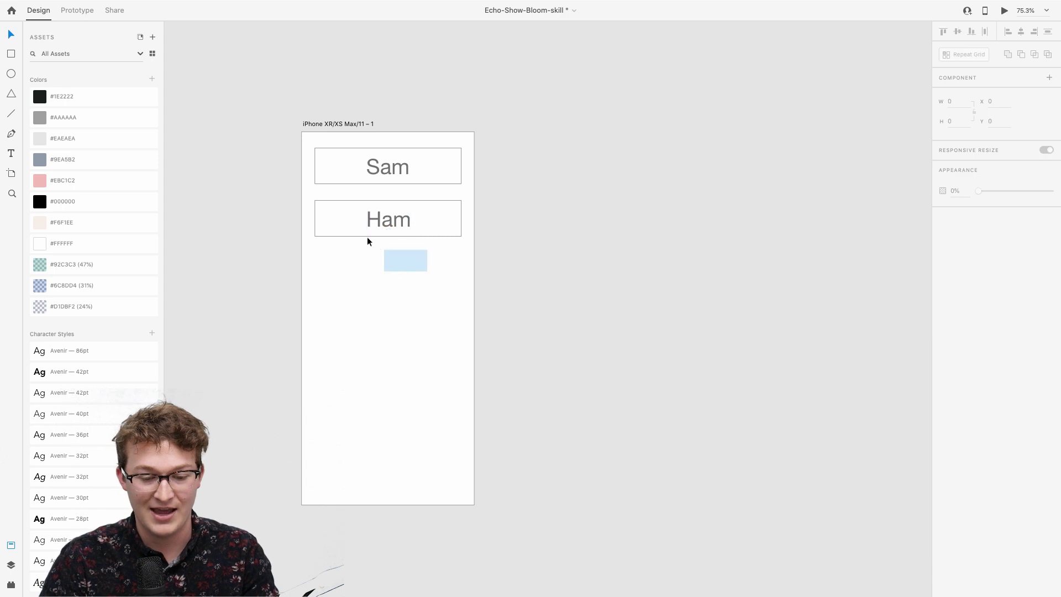
# Step: Duplicate the "Ham" text without its box, change the copy to "Jam" and place it just below the second box
pyautogui.click(386, 220)
pyautogui.moveTo(385, 220); pyautogui.dragTo(382, 279)
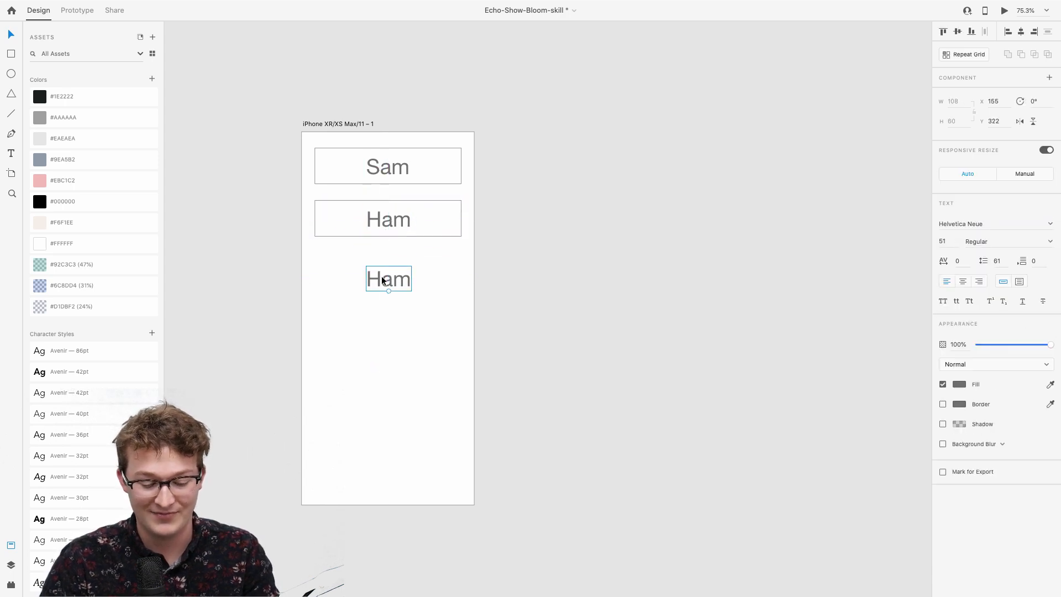
pyautogui.doubleClick(381, 276)
pyautogui.write('Jam')
pyautogui.press('Escape')
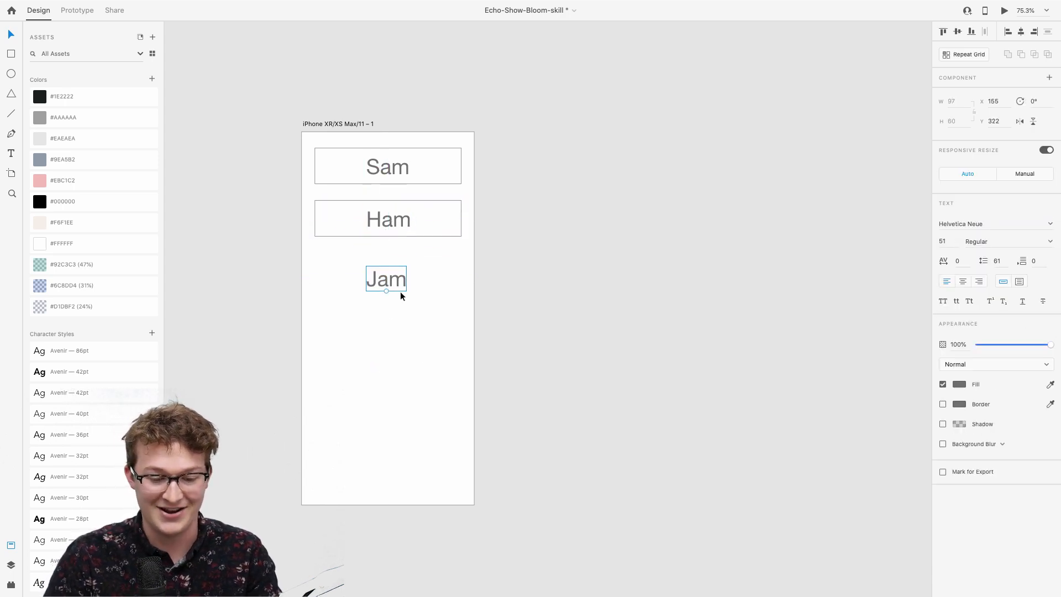
pyautogui.moveTo(394, 281); pyautogui.dragTo(393, 263)
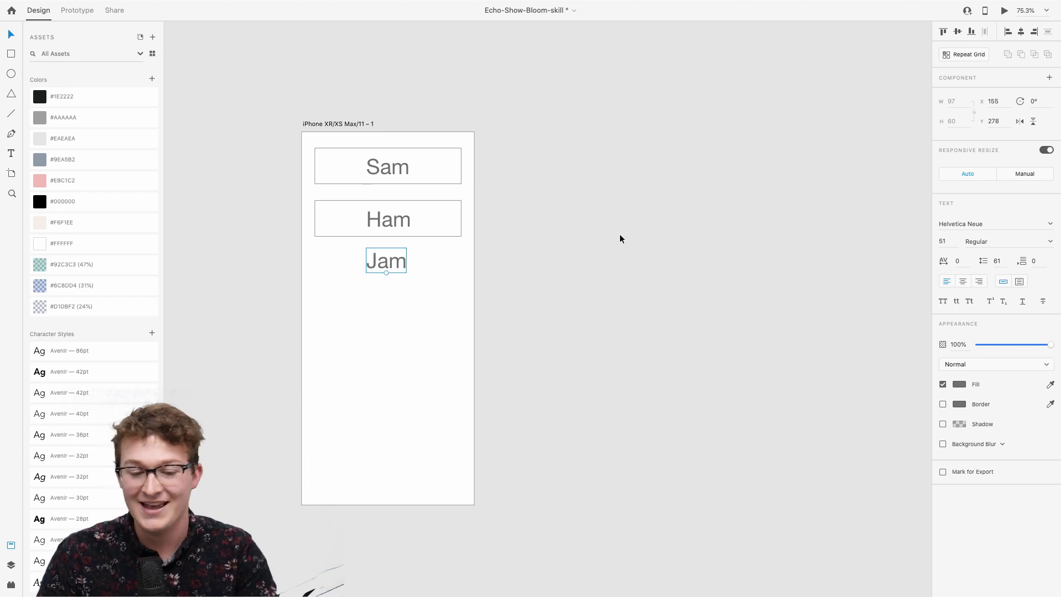
pyautogui.click(463, 330)
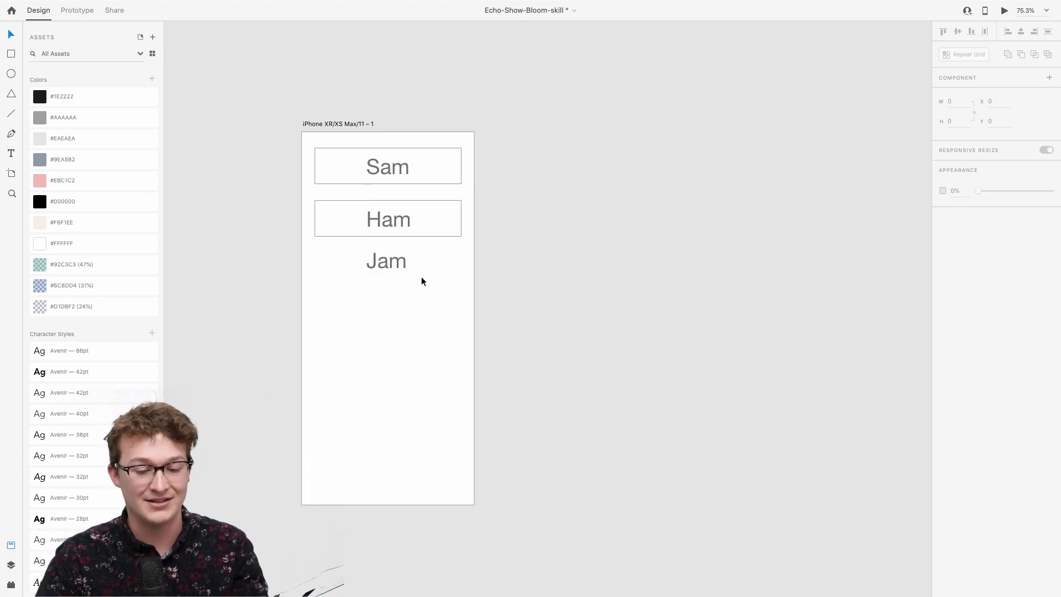
pyautogui.click(401, 272)
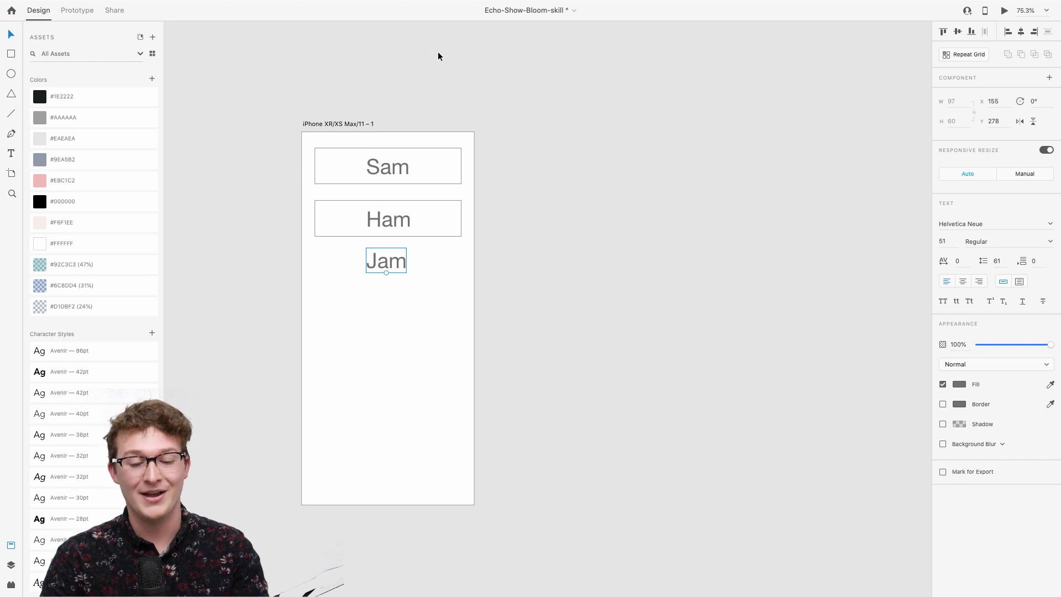
# Step: Duplicate the iPhone artboard beside the original and delete all content from the copy
pyautogui.click(340, 124)
pyautogui.moveTo(340, 124); pyautogui.dragTo(535, 129)
pyautogui.hscroll(3, 486, 166)
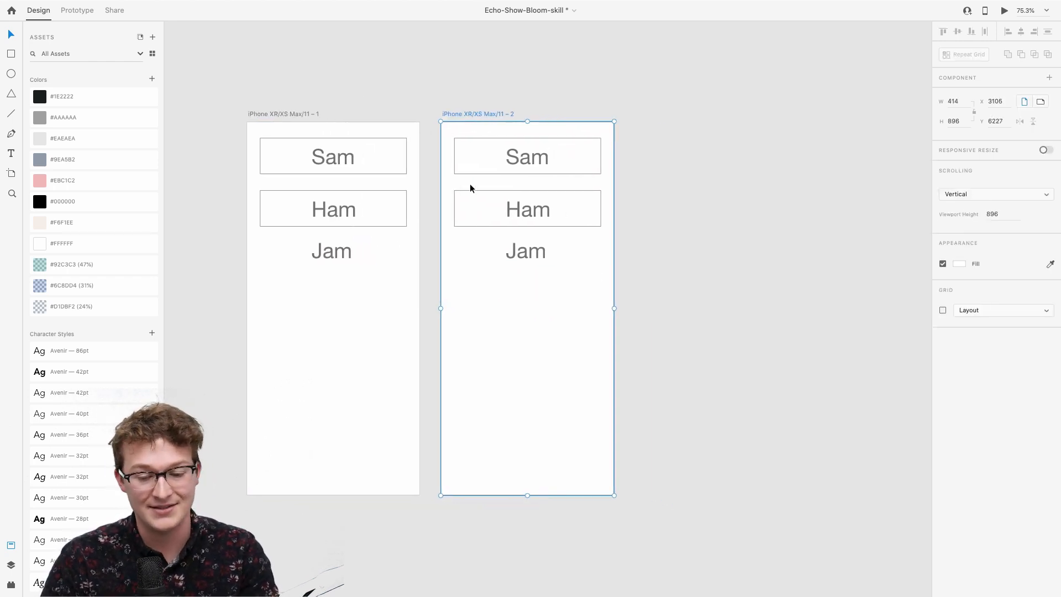
pyautogui.moveTo(644, 302); pyautogui.dragTo(464, 161)
pyautogui.press('Delete')
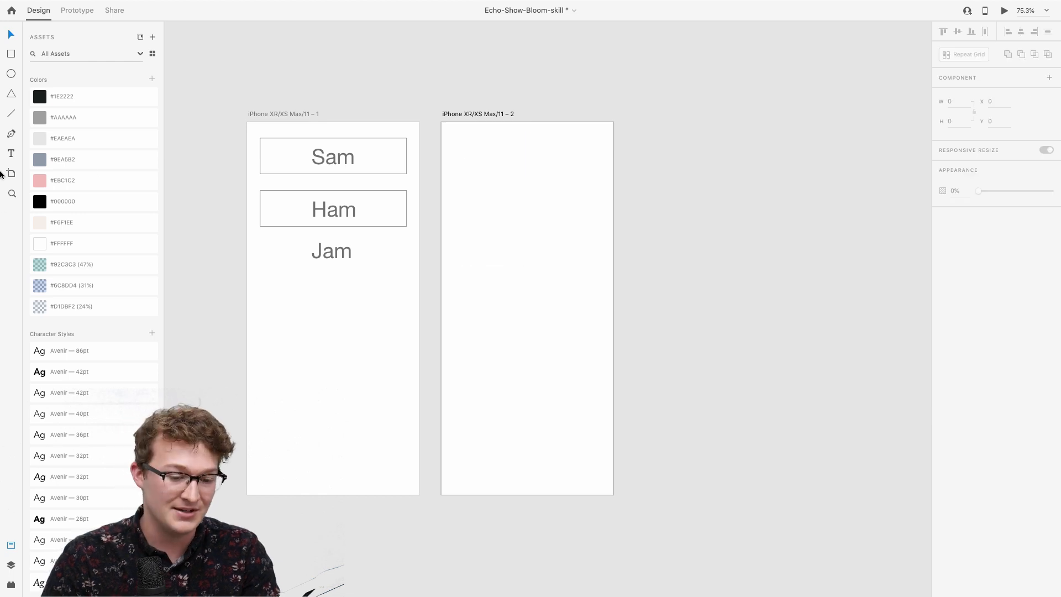
# Step: Draw a 366 by 848 rectangle on the second iPhone artboard and centre it with a 24 px margin
pyautogui.click(11, 54)
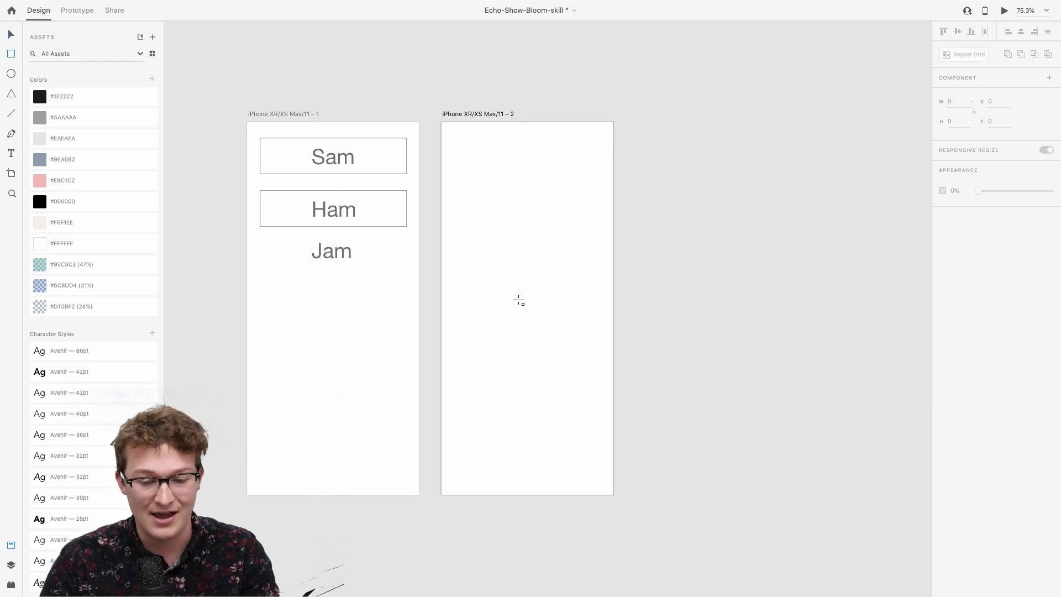
pyautogui.moveTo(528, 315); pyautogui.dragTo(603, 492)
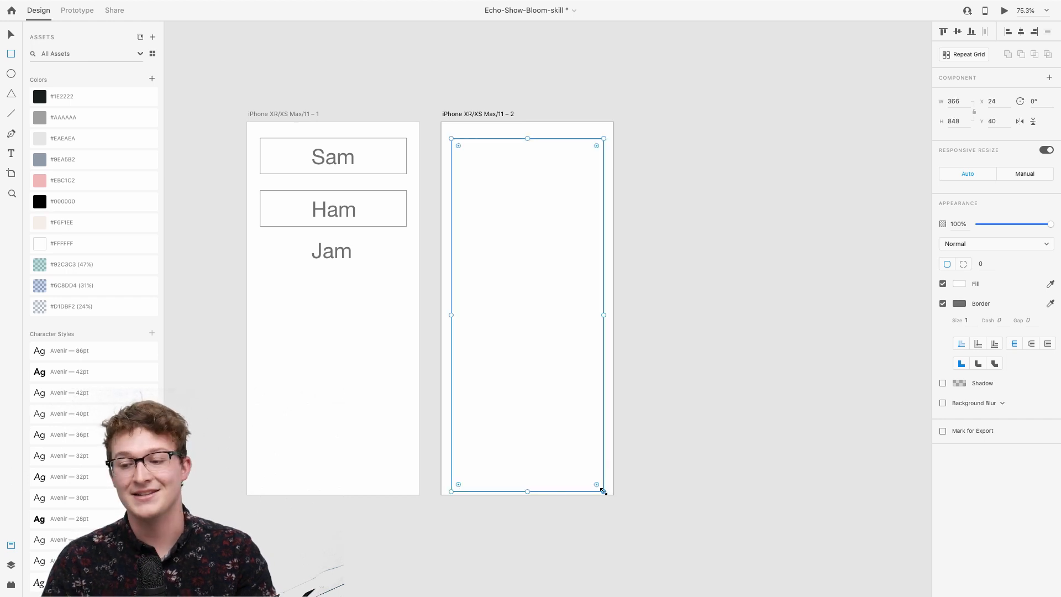
pyautogui.moveTo(546, 450); pyautogui.dragTo(547, 443)
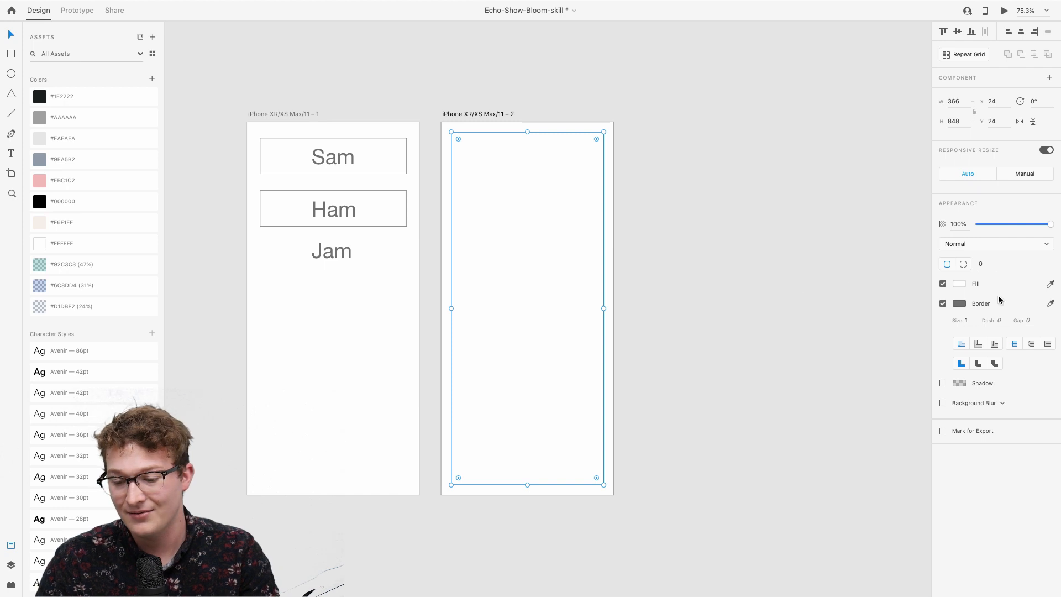
# Step: Fill the large rectangle with salmon pink #FF8D8D and round its corners to a radius of about 53
pyautogui.click(957, 283)
pyautogui.moveTo(871, 265); pyautogui.dragTo(865, 207)
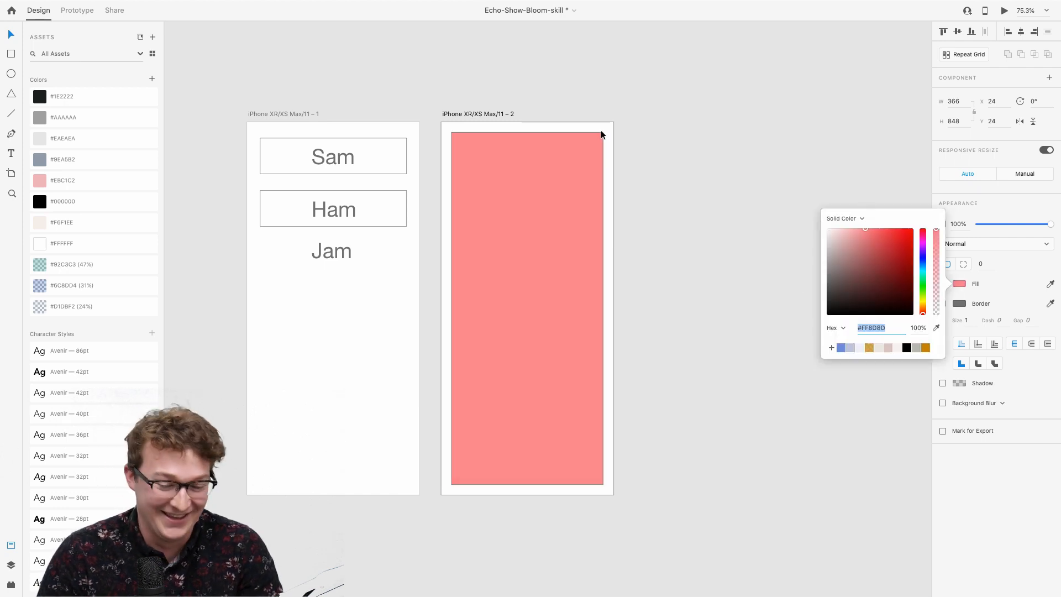
pyautogui.click(656, 136)
pyautogui.click(564, 146)
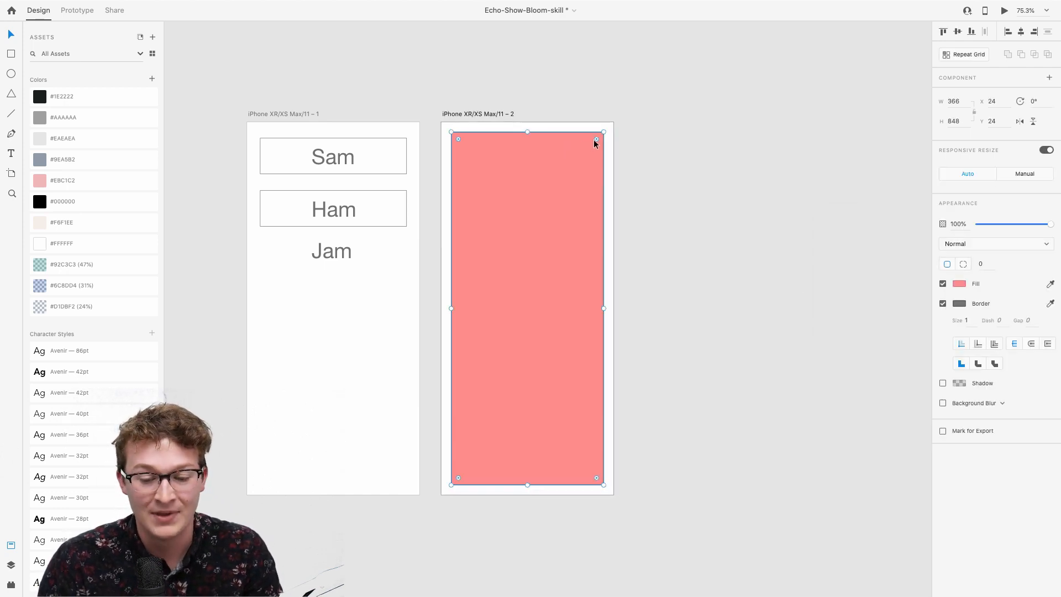
pyautogui.moveTo(597, 139); pyautogui.dragTo(586, 151)
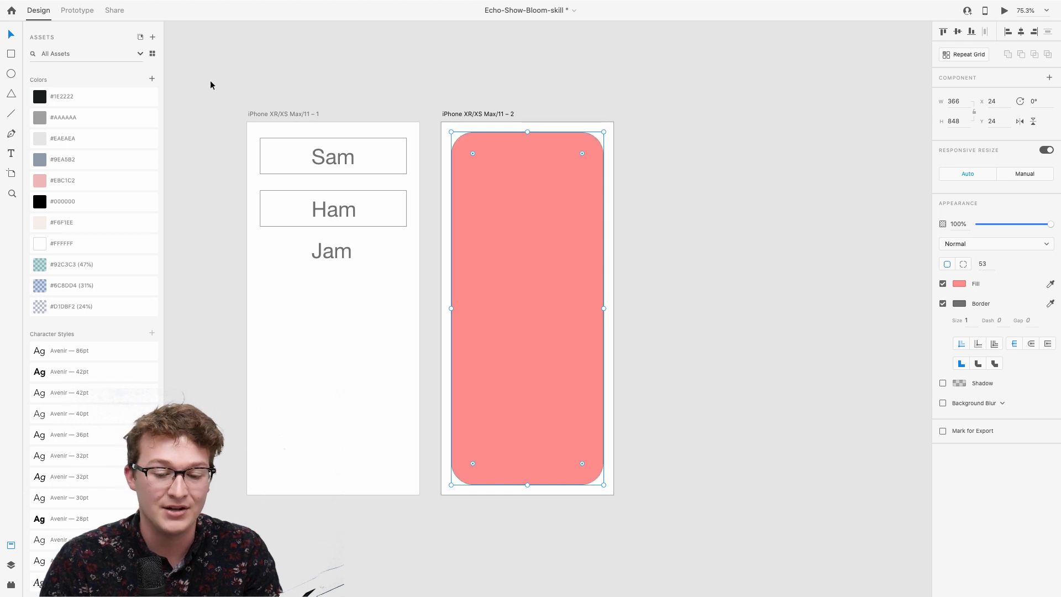
# Step: Switch to prototyping and preview the first iPhone artboard in a separate preview window
pyautogui.click(83, 11)
pyautogui.click(368, 338)
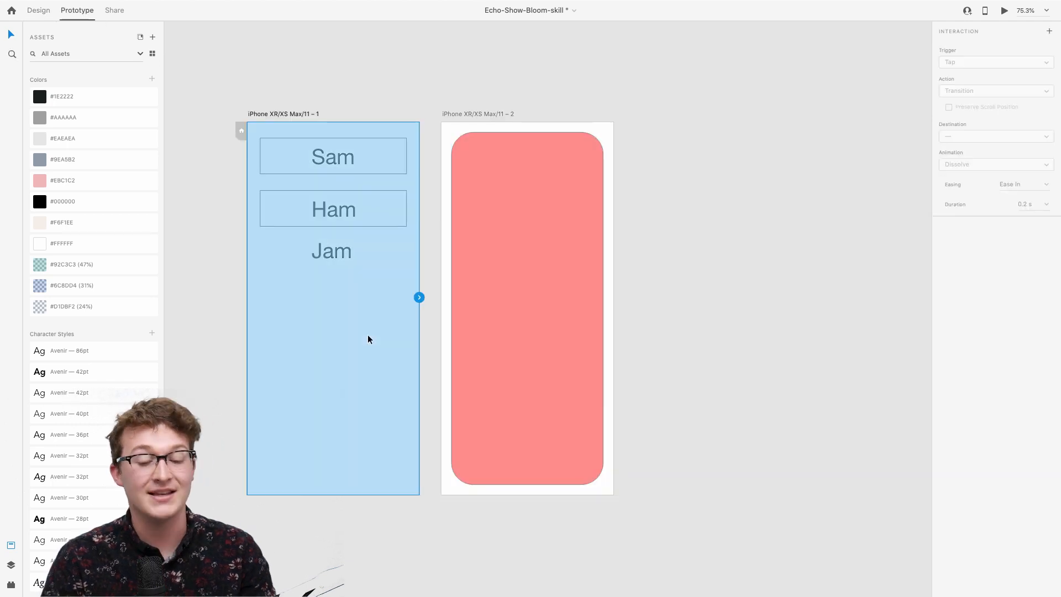
pyautogui.click(1007, 25)
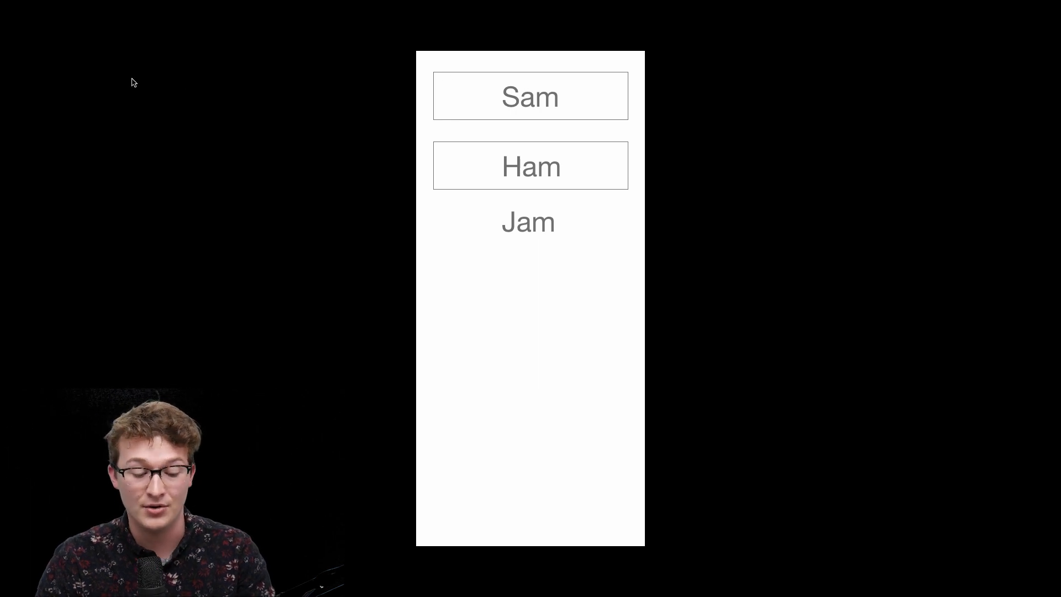
pyautogui.press('Escape')
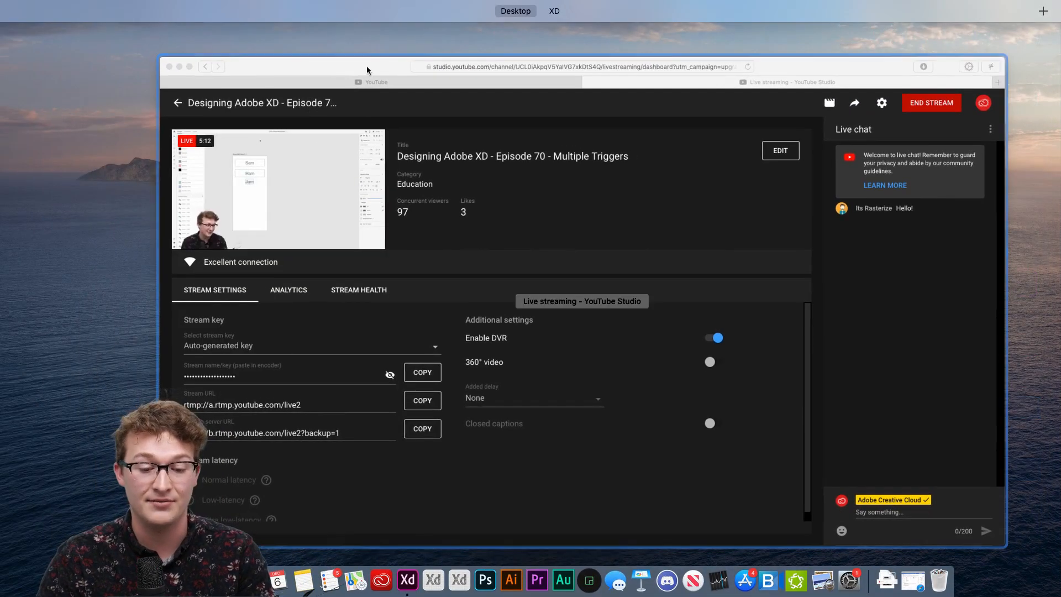
pyautogui.click(412, 588)
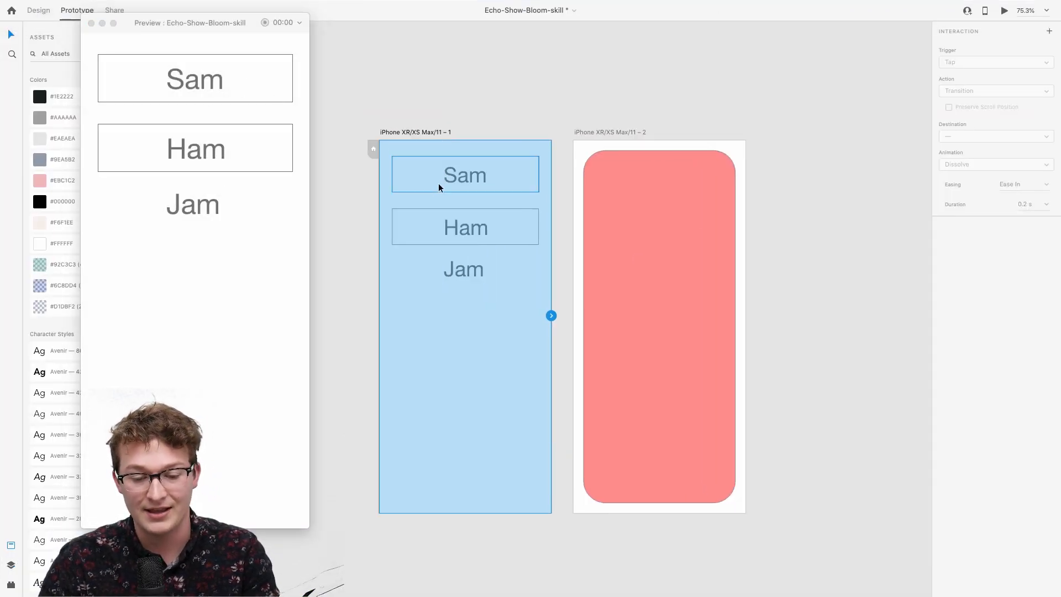
# Step: Link the first box to the second iPhone artboard with a tap-triggered Dissolve transition
pyautogui.click(439, 188)
pyautogui.moveTo(539, 174); pyautogui.dragTo(614, 378)
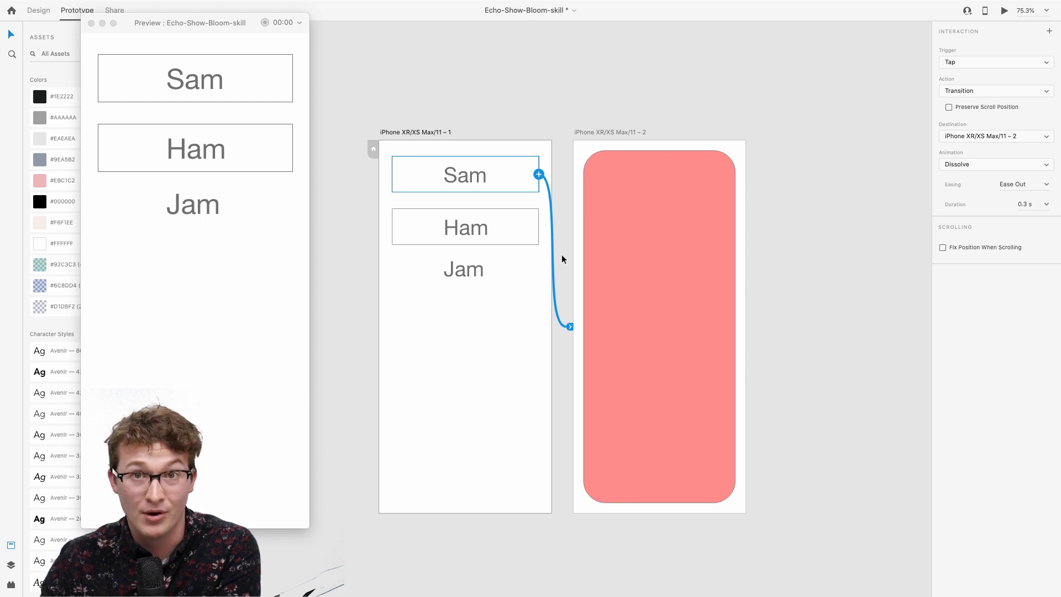
pyautogui.hscroll(2, 531, 248)
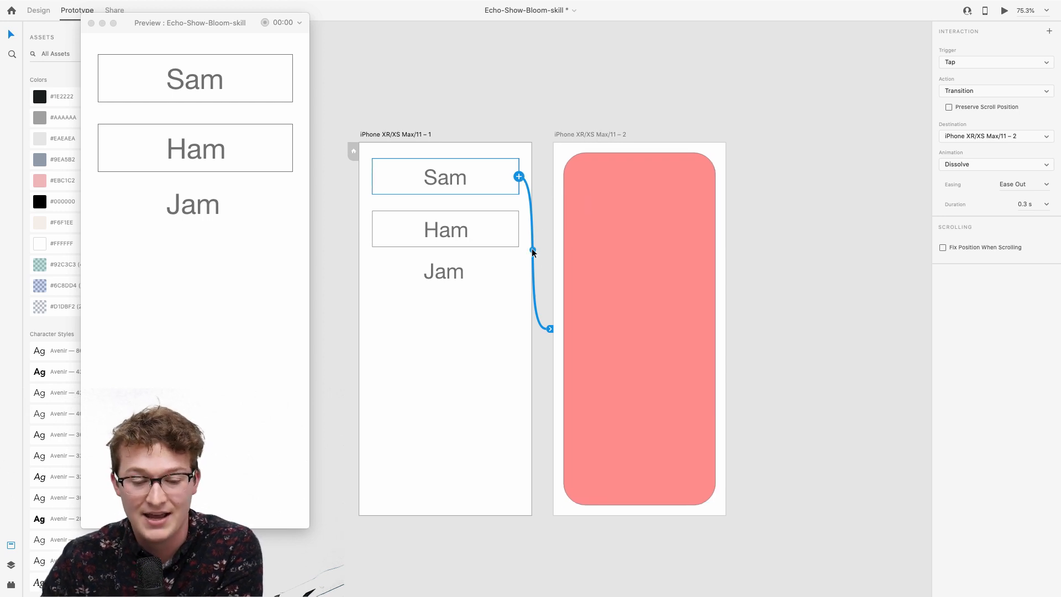
# Step: Close the preview and add two Keys & Gamepad interactions from the first box to the second iPhone artboard
pyautogui.click(92, 23)
pyautogui.hscroll(1, 528, 198)
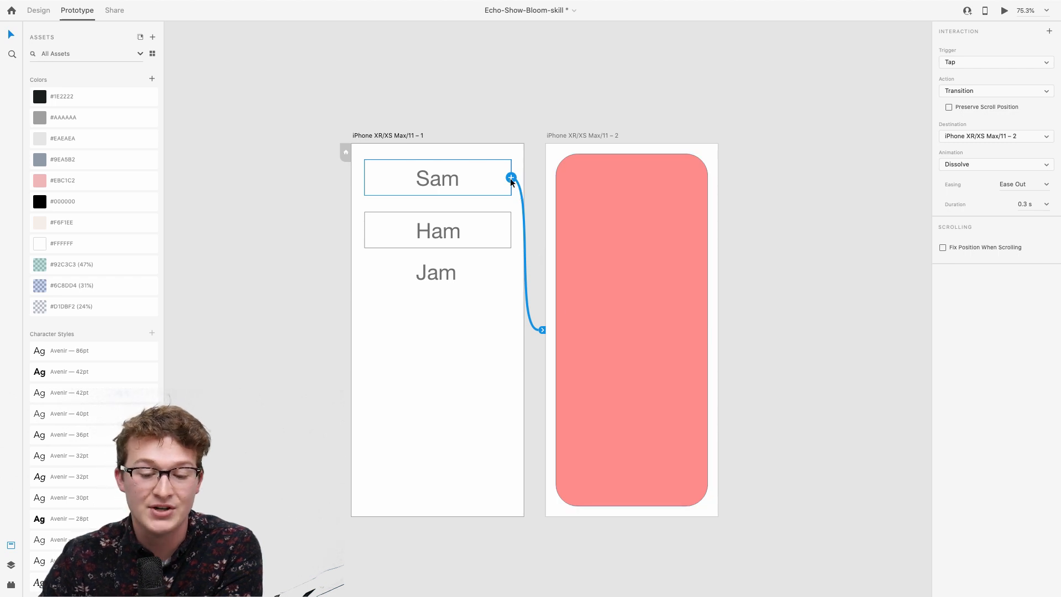
pyautogui.moveTo(511, 178); pyautogui.dragTo(587, 245)
pyautogui.moveTo(510, 177); pyautogui.dragTo(590, 227)
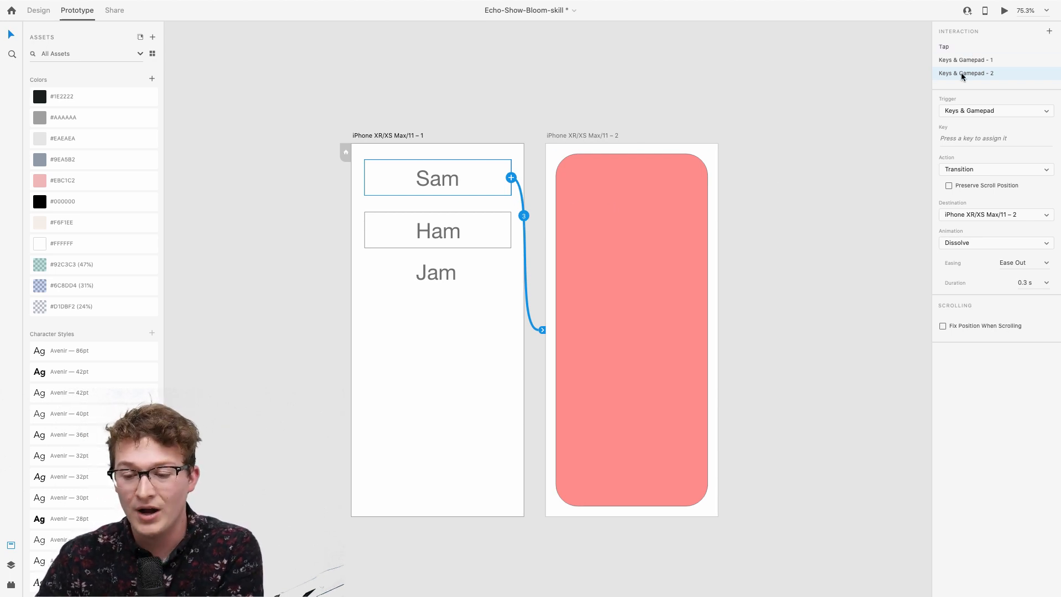
# Step: Undo the prototype links and all the drawing work until both iPhone artboards are removed
pyautogui.press('super+z')
pyautogui.press('super+z')
pyautogui.press('super+z')
pyautogui.press('super+z')
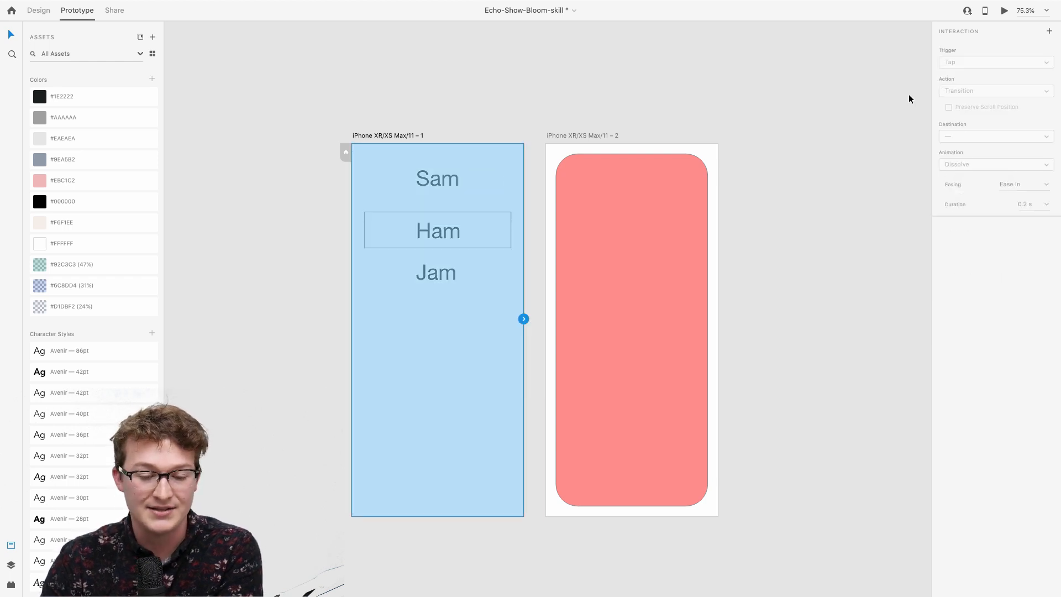
pyautogui.press('super+z')
pyautogui.press('super+z')
pyautogui.press('super+z')
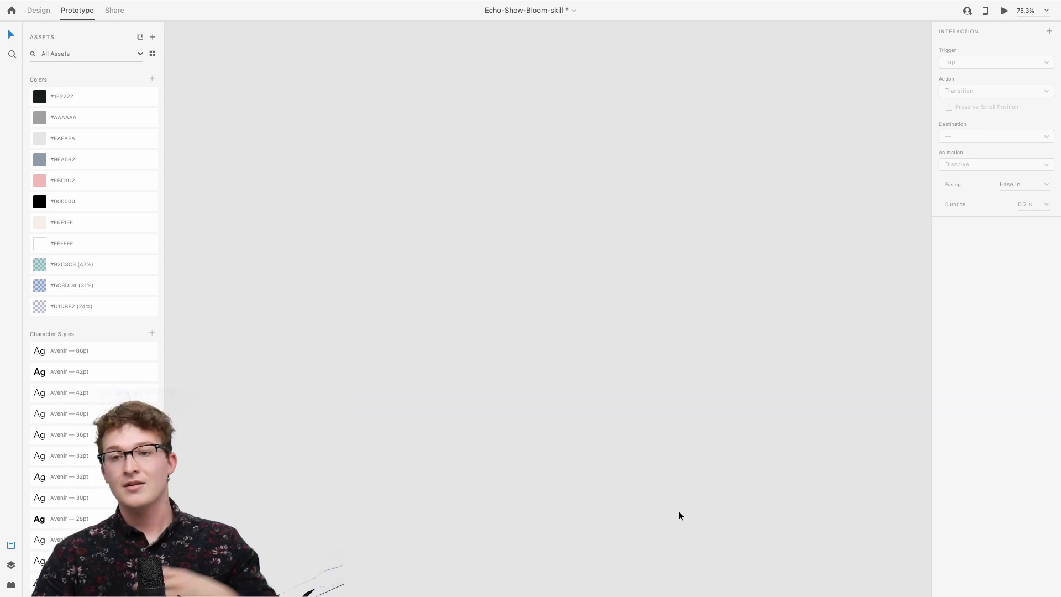
pyautogui.press('super+z')
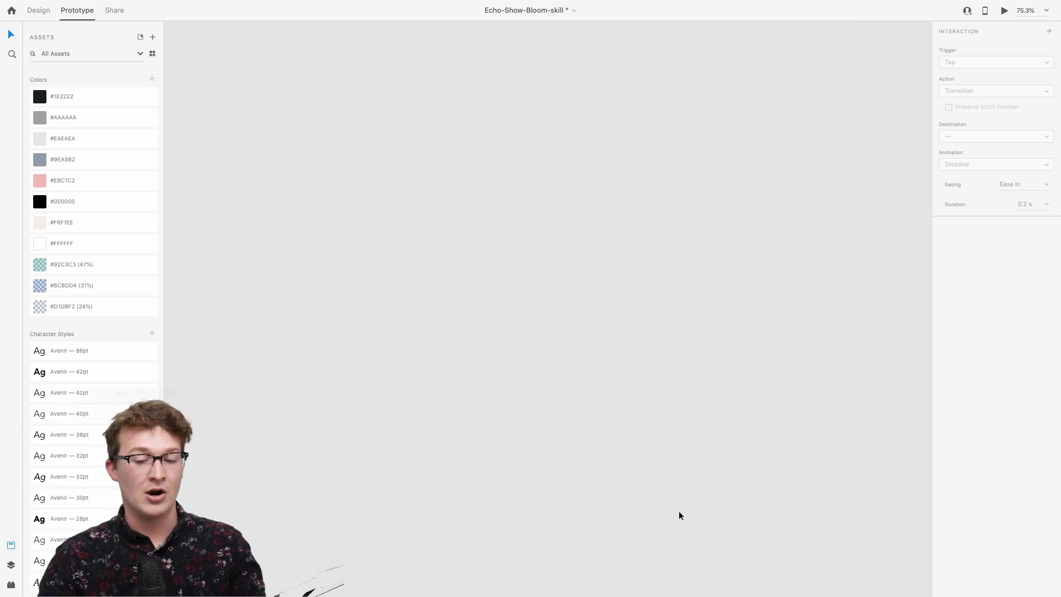
# Step: Examine the artboard with the Echo Show device photo above the Bloom Flower Skill screens
pyautogui.scroll(10, 679, 511)
pyautogui.hotkey('ctrl', 'Up')
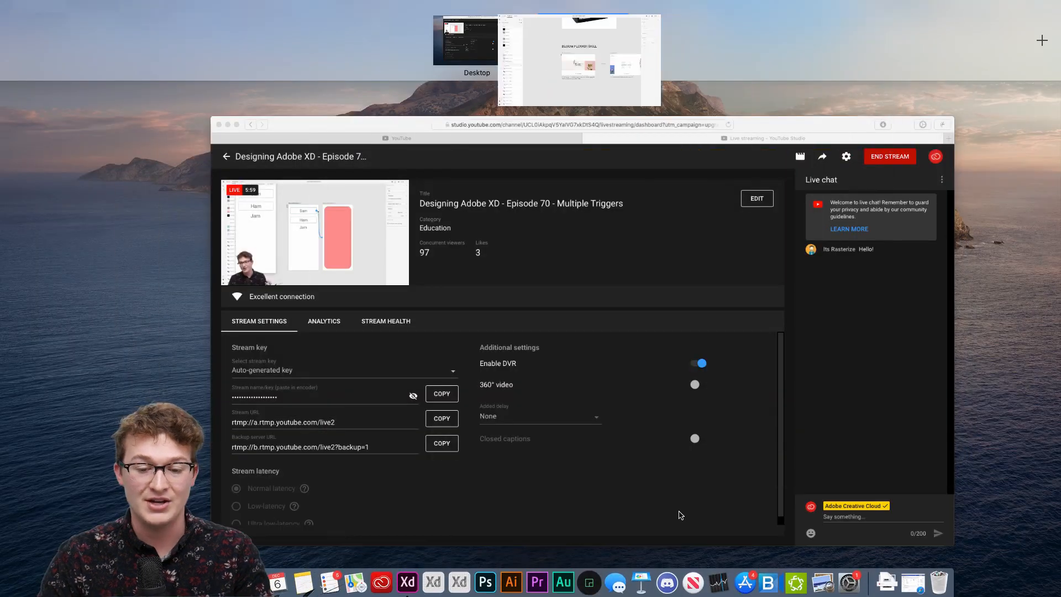
pyautogui.click(592, 44)
pyautogui.scroll(5, 526, 215)
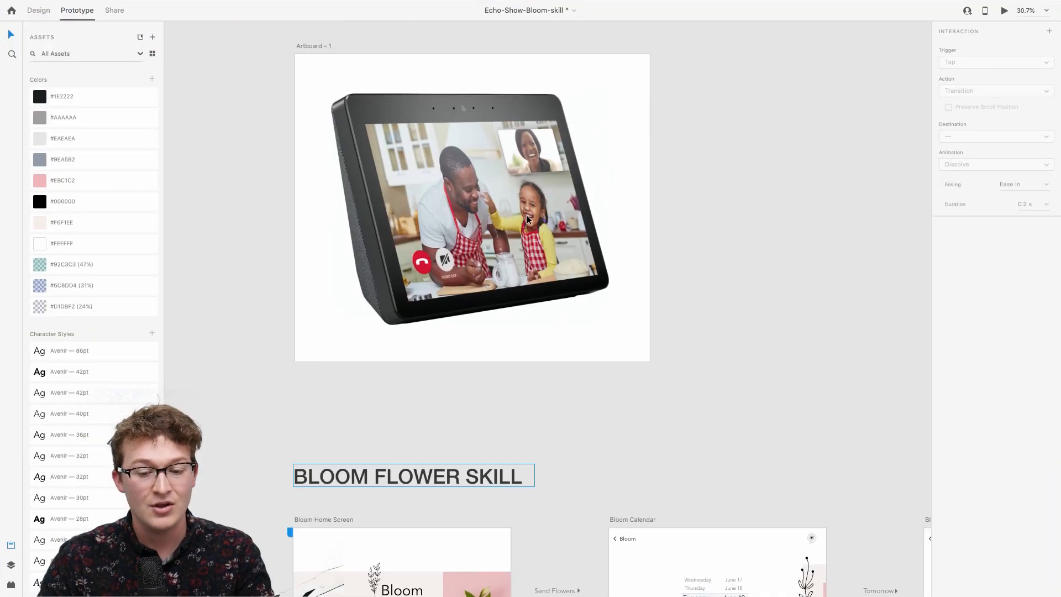
pyautogui.scroll(3, 526, 214)
pyautogui.scroll(3, 547, 181)
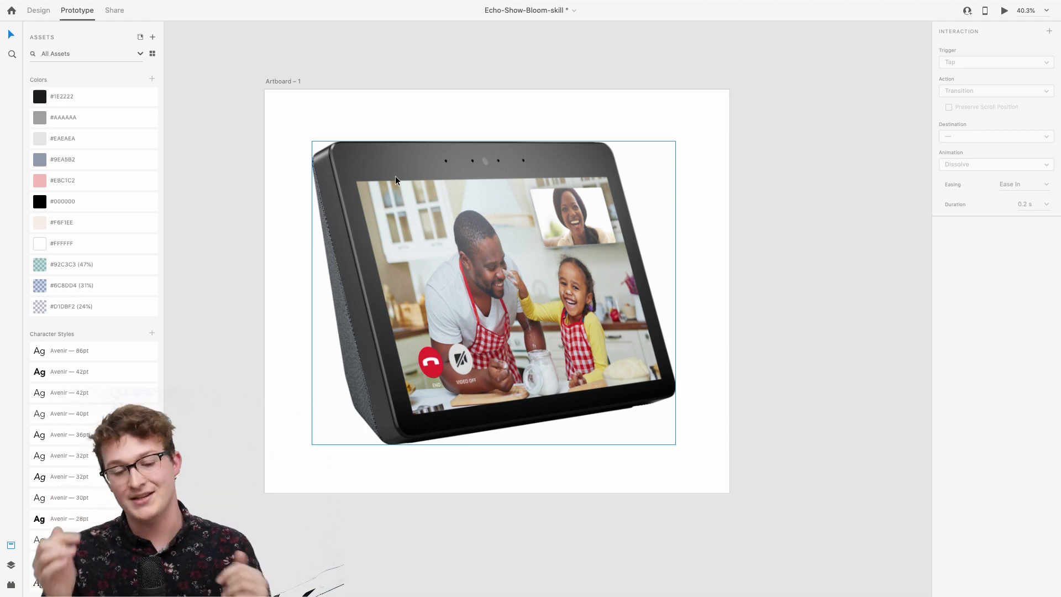
# Step: Select the Bloom Home Screen artboard and examine its time-triggered speech playback interaction
pyautogui.scroll(-5, 395, 176)
pyautogui.scroll(-3, 396, 176)
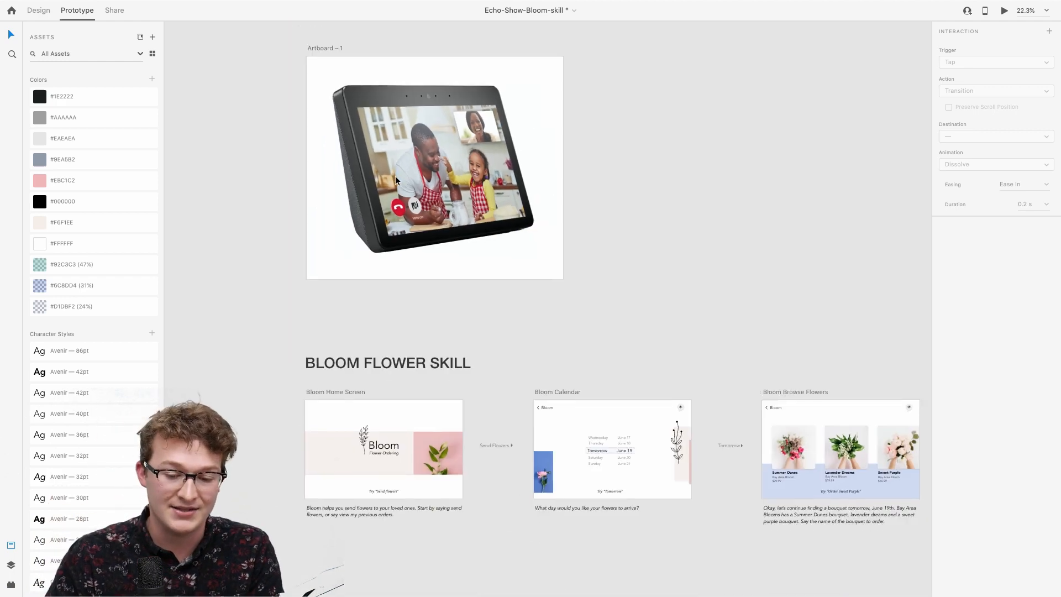
pyautogui.scroll(-2, 395, 206)
pyautogui.scroll(3, 364, 287)
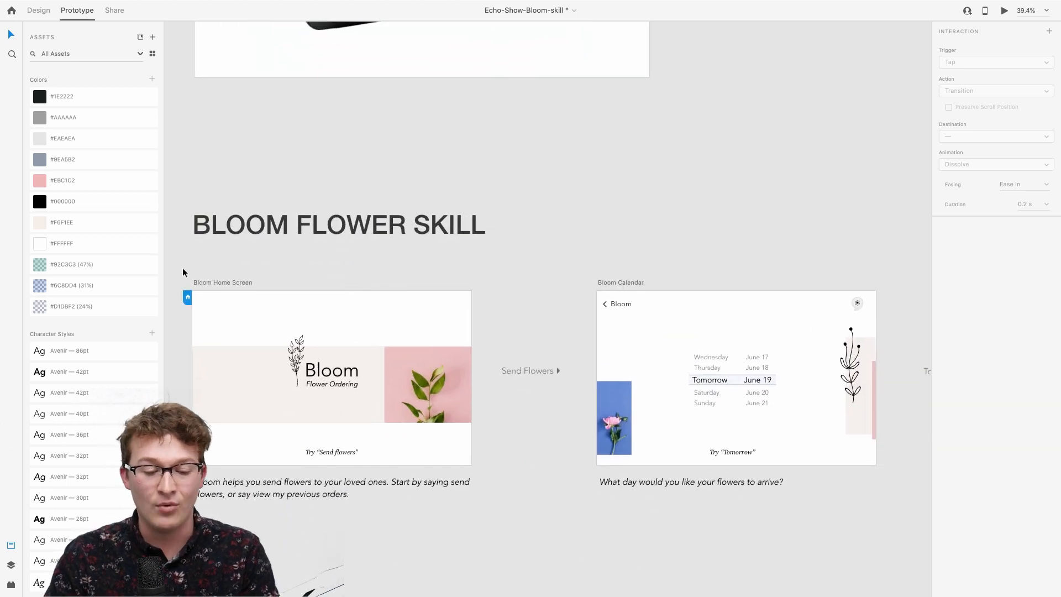
pyautogui.click(210, 283)
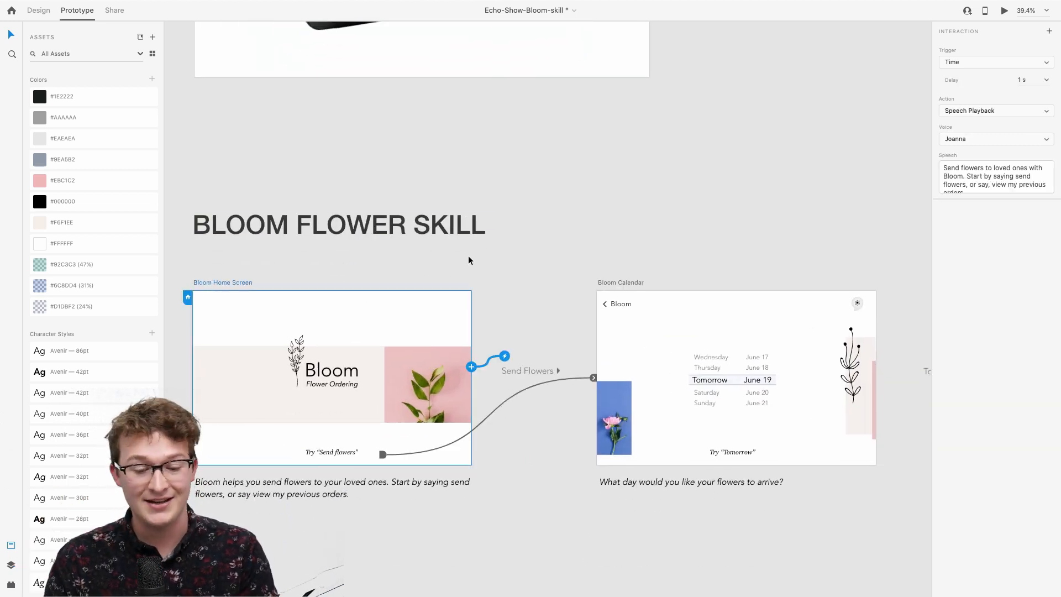
pyautogui.scroll(-2, 469, 255)
pyautogui.hscroll(-2, 661, 201)
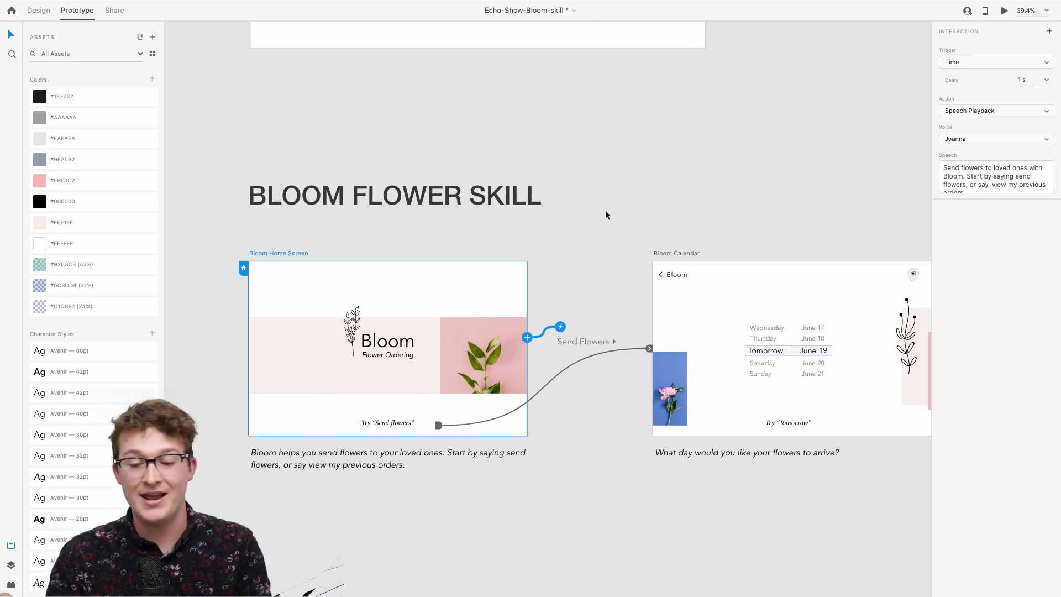
# Step: Look over the Echo Show device photo artboard and the Bloom Home Screen and Calendar artboards beneath it
pyautogui.scroll(-2, 605, 210)
pyautogui.scroll(3, 508, 242)
pyautogui.scroll(-4, 508, 242)
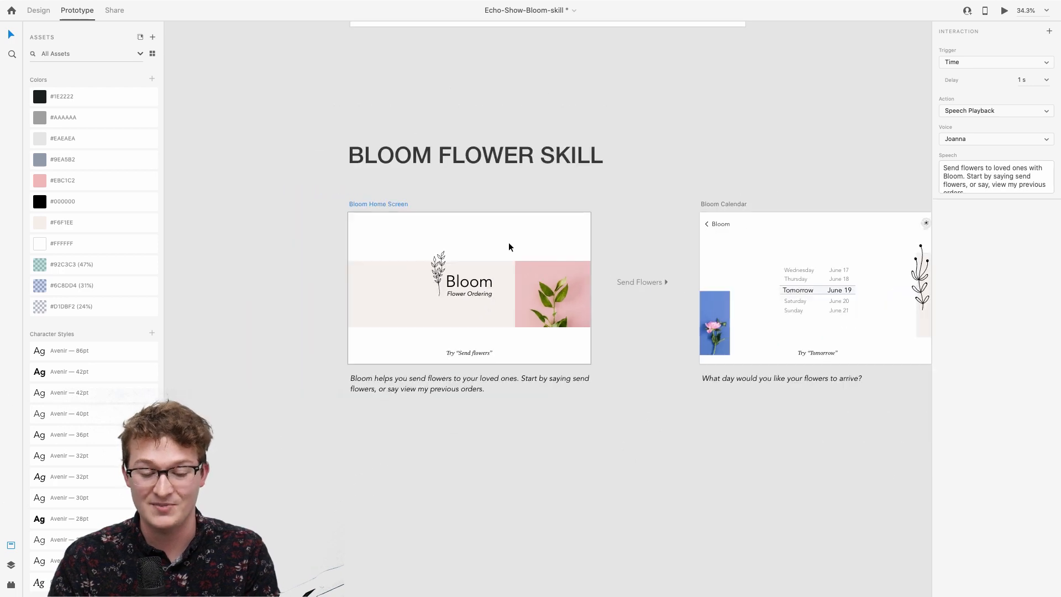
pyautogui.scroll(5, 728, 190)
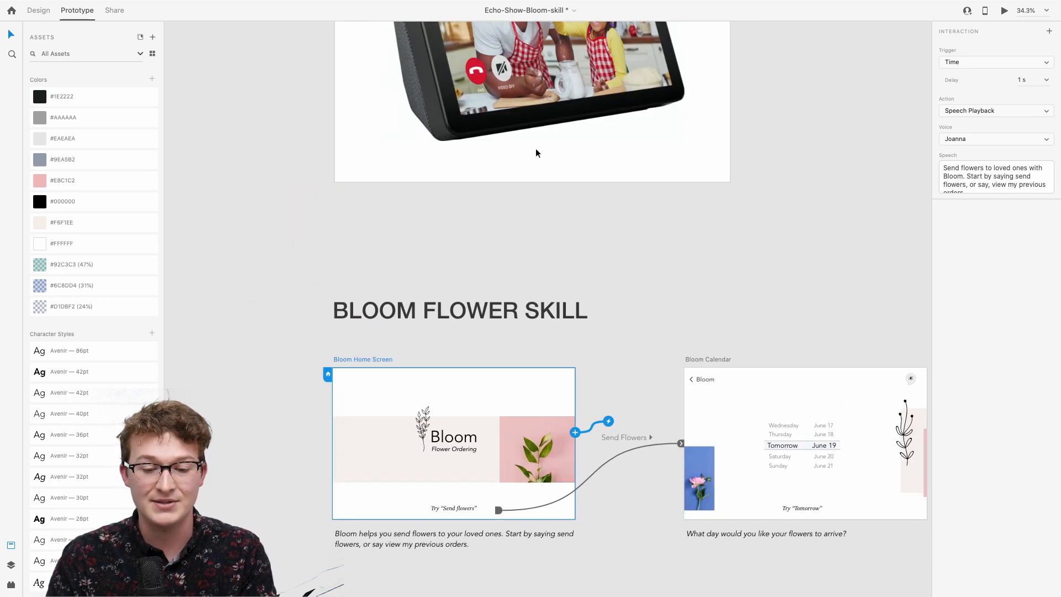
pyautogui.scroll(4, 536, 152)
pyautogui.scroll(2, 496, 171)
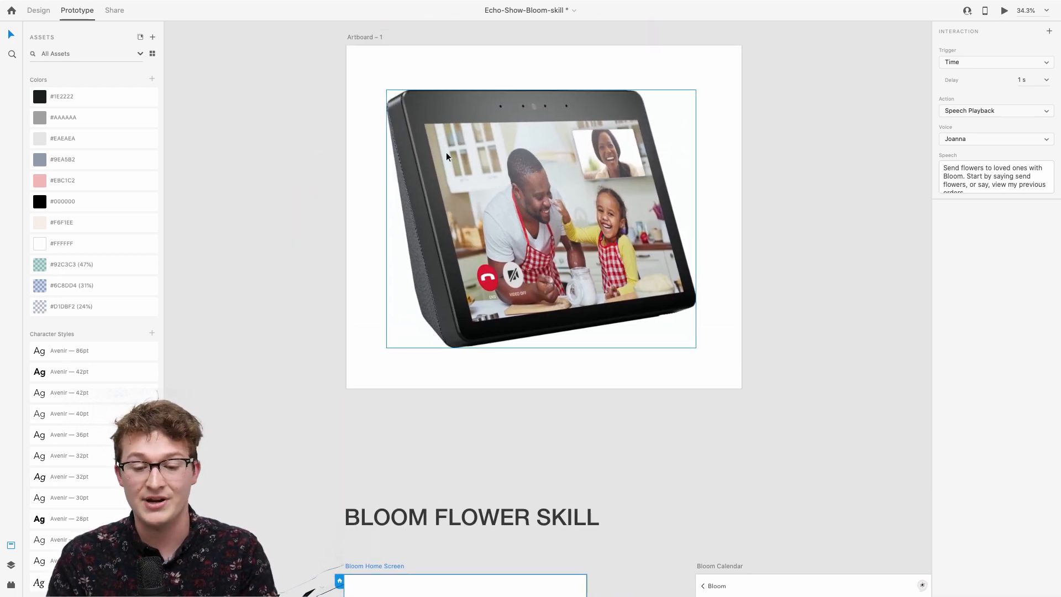
pyautogui.scroll(-5, 452, 168)
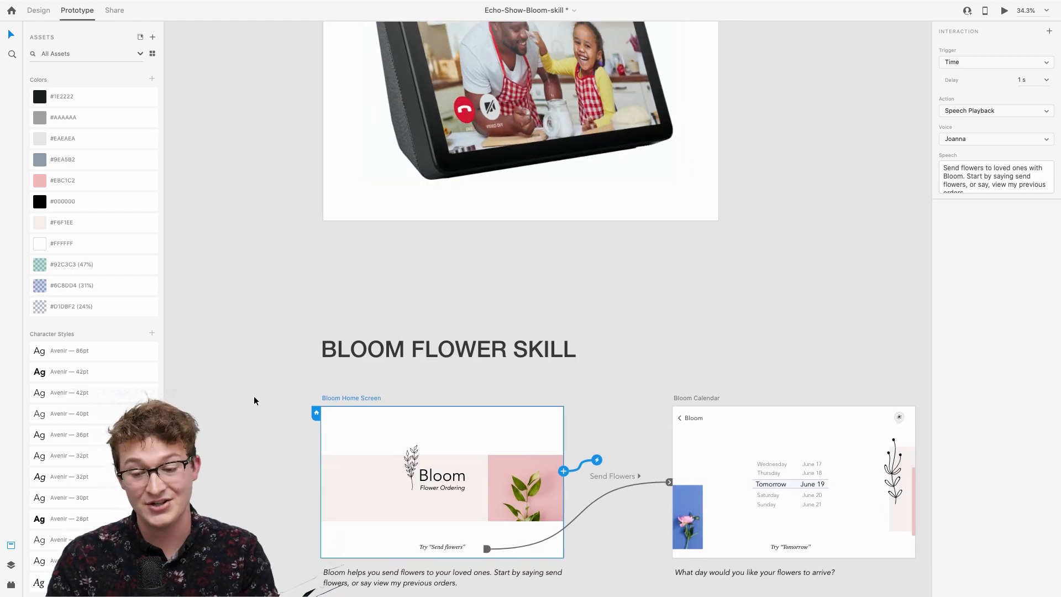
pyautogui.scroll(-2, 254, 398)
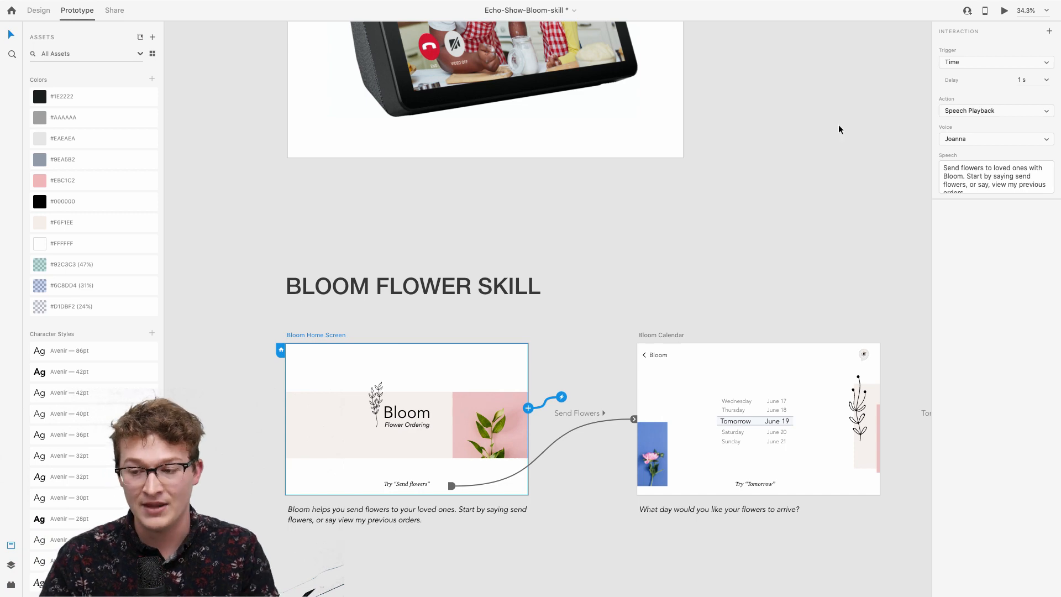
# Step: Preview the Bloom prototype through to the delivery confirmation screen, exit full screen and close the preview
pyautogui.click(1004, 10)
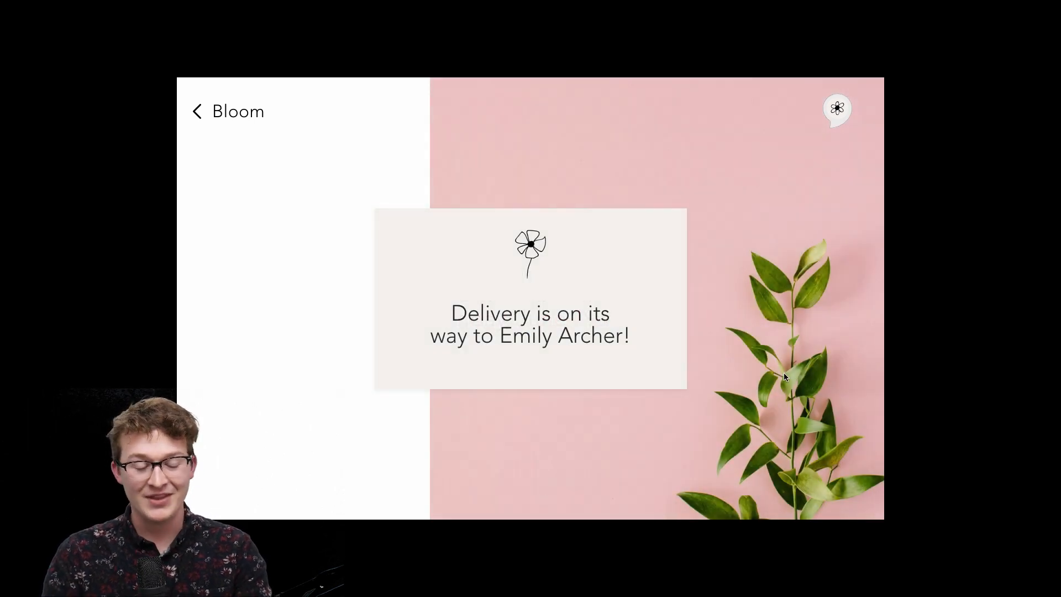
pyautogui.press('ctrl+super+f')
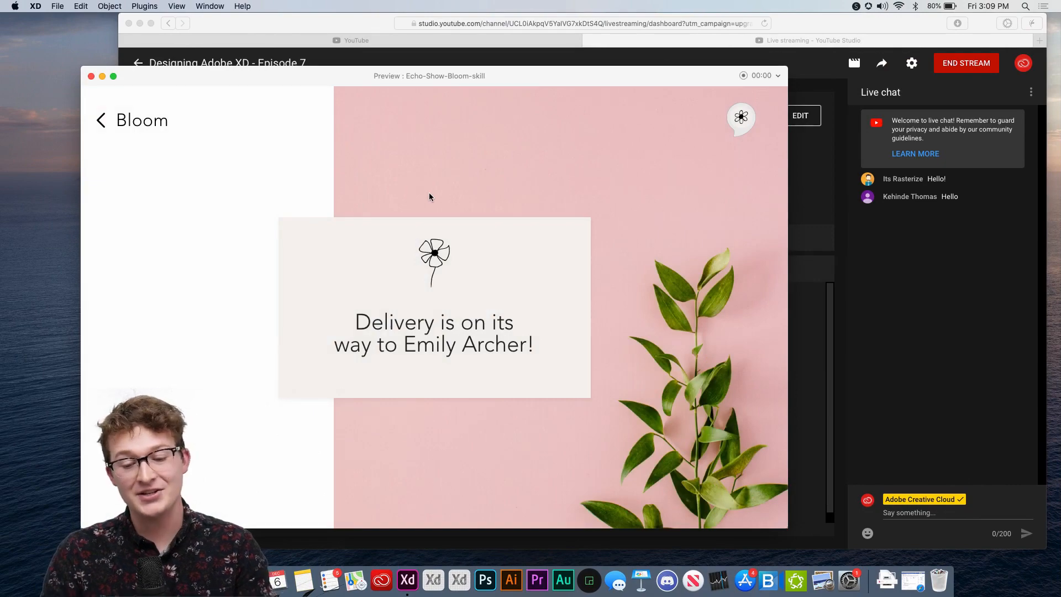
pyautogui.hotkey('ctrl', 'Up')
pyautogui.click(583, 39)
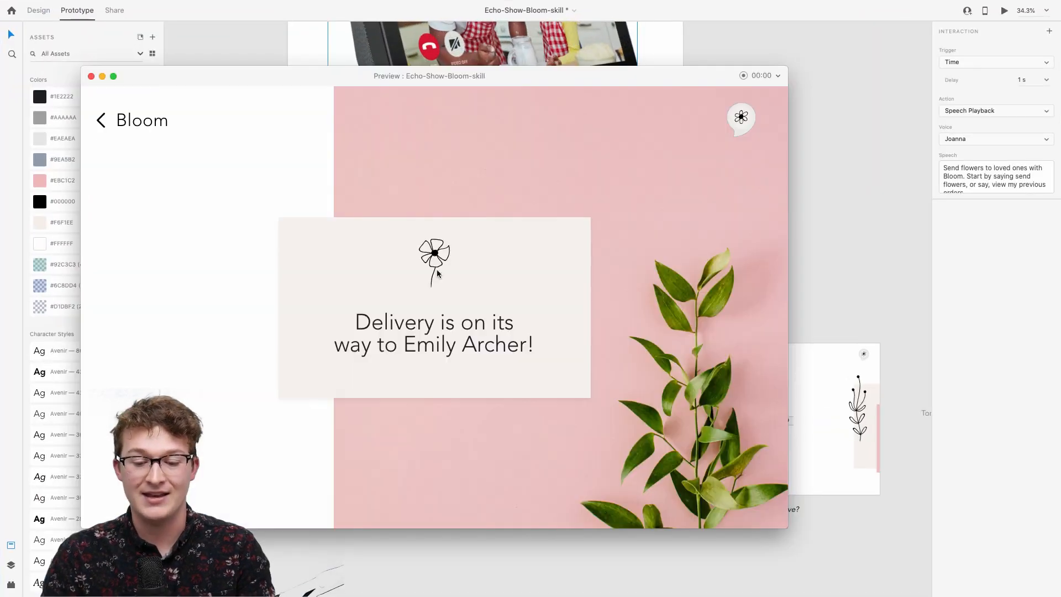
pyautogui.click(91, 78)
# Step: Examine the date list on the Bloom Calendar artboard and the adjacent Bloom Browse Flowers artboard
pyautogui.hscroll(5, 452, 205)
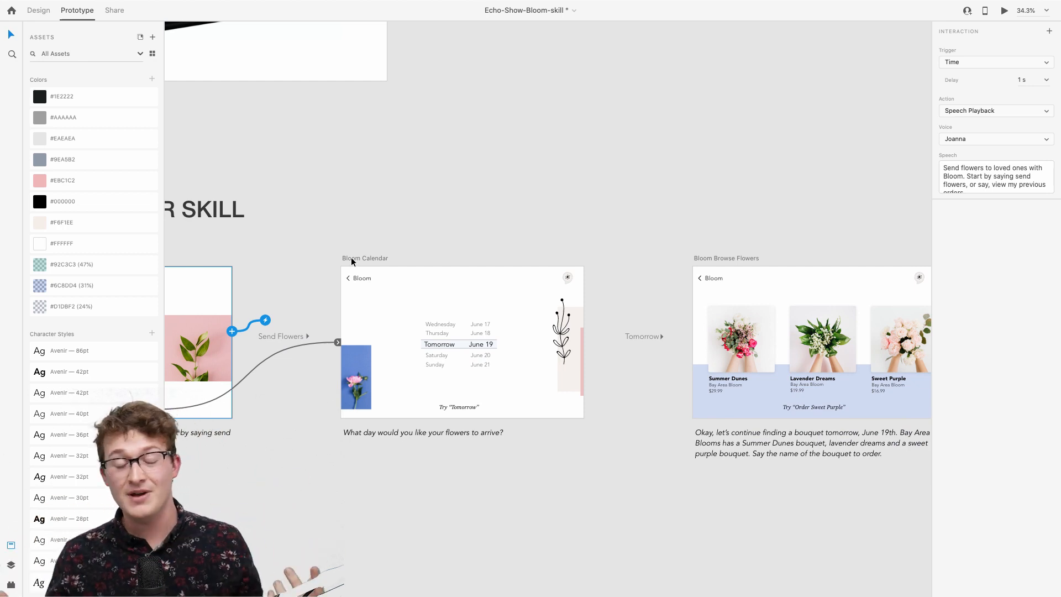
pyautogui.hscroll(5, 351, 260)
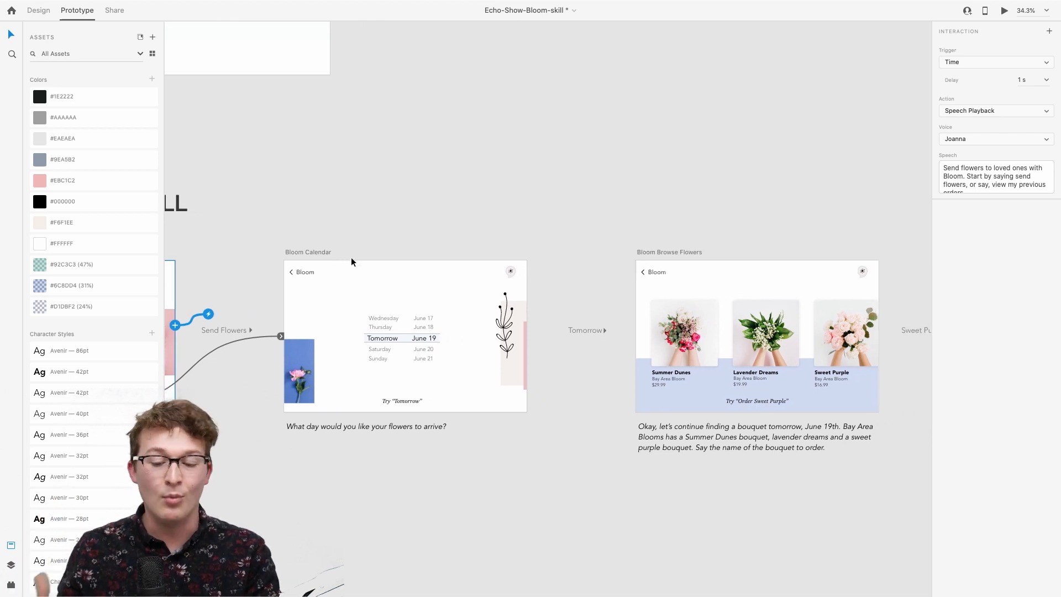
pyautogui.scroll(5, 304, 237)
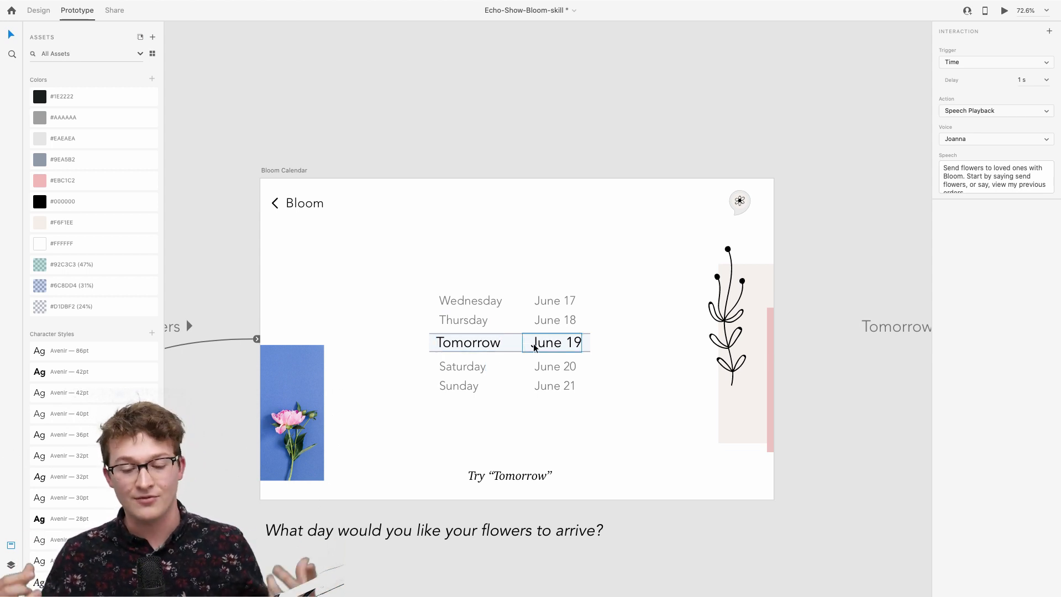
pyautogui.scroll(-5, 535, 346)
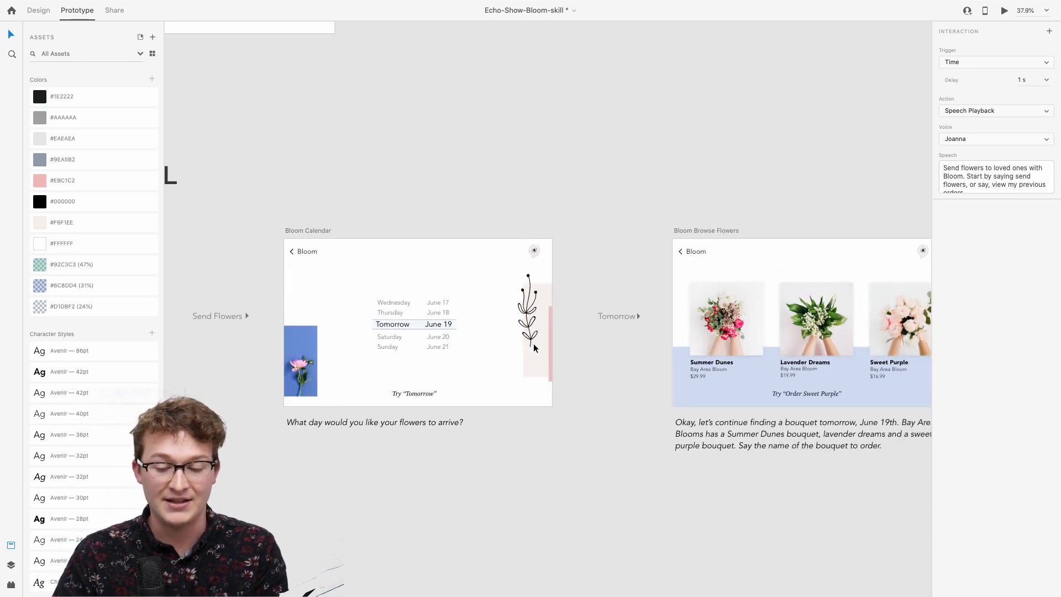
# Step: Select the Try "Send flowers" text on the Bloom Home Screen and examine its Voice trigger, available trigger types and command
pyautogui.hscroll(-5, 377, 338)
pyautogui.hscroll(-3, 378, 338)
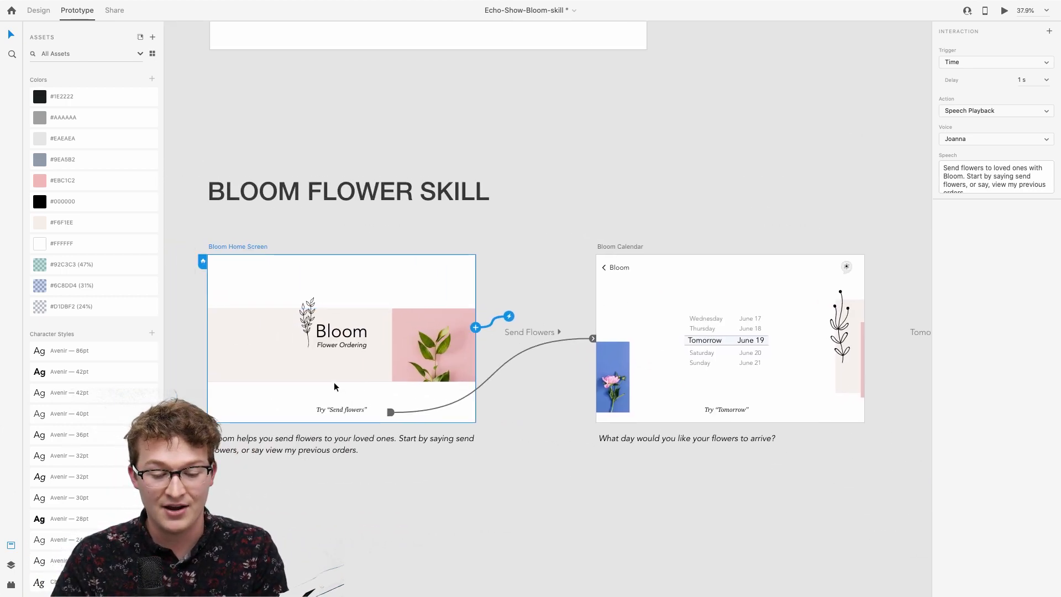
pyautogui.click(383, 408)
pyautogui.click(399, 412)
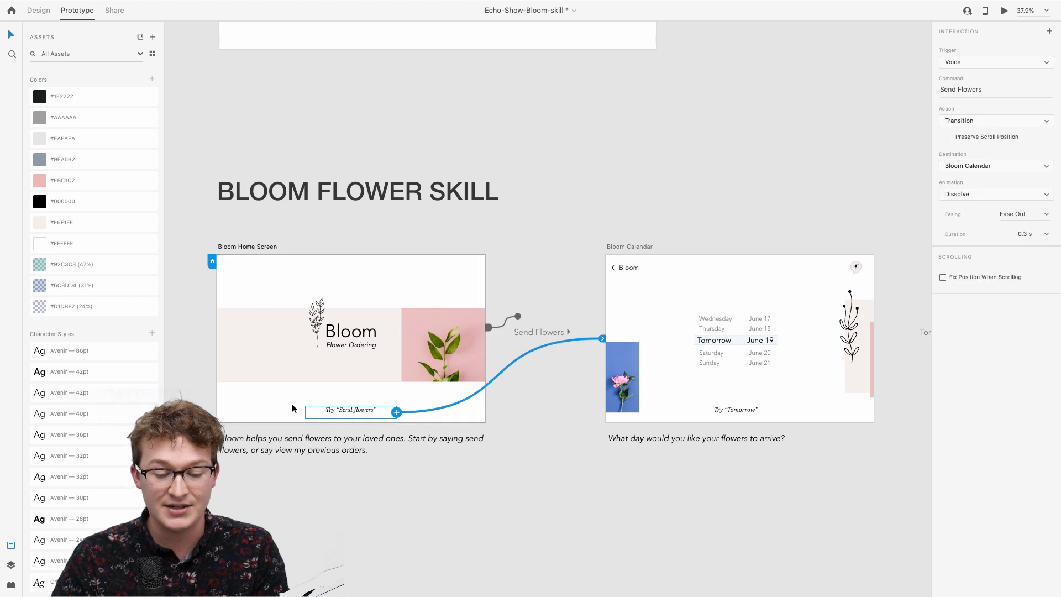
pyautogui.scroll(5, 291, 403)
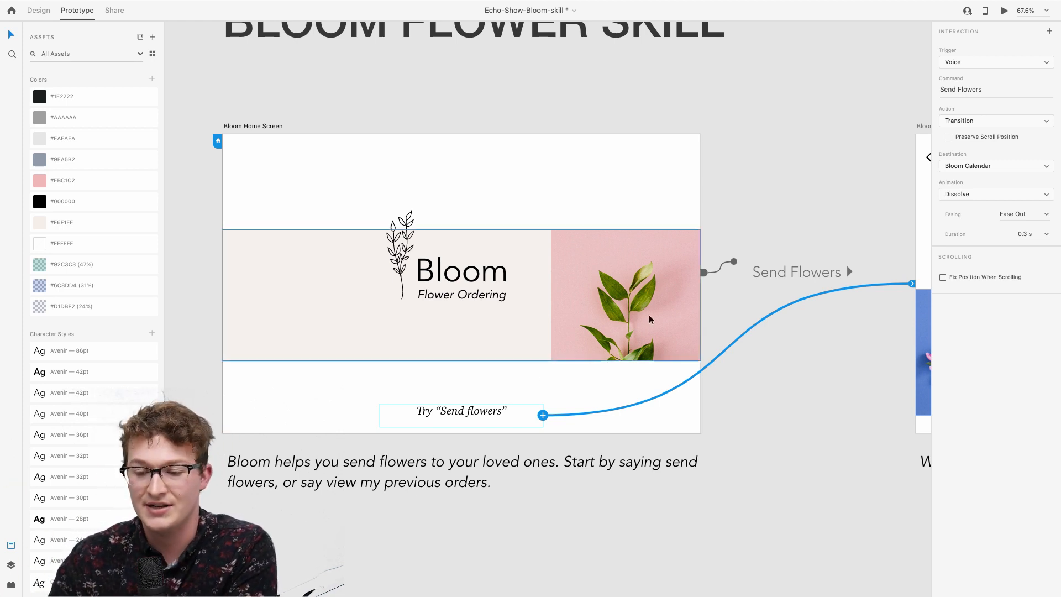
pyautogui.click(970, 67)
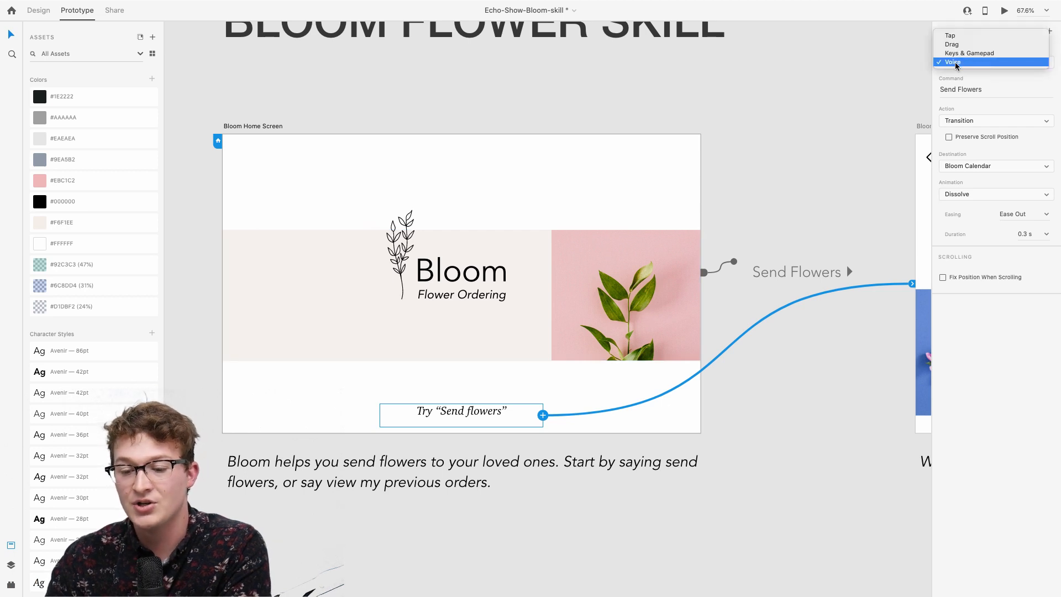
pyautogui.click(1001, 84)
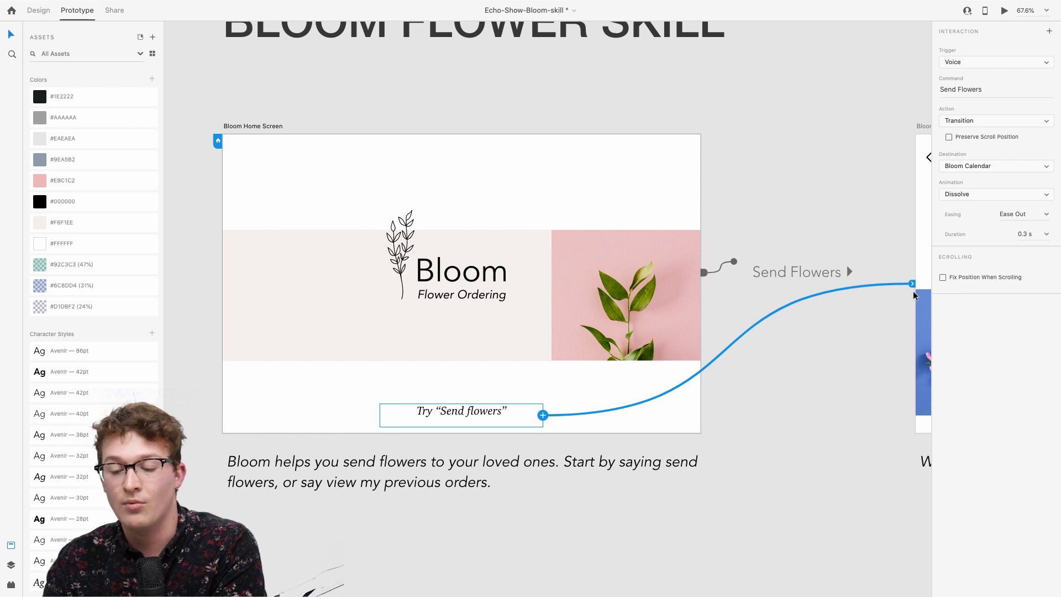
pyautogui.hscroll(2, 912, 293)
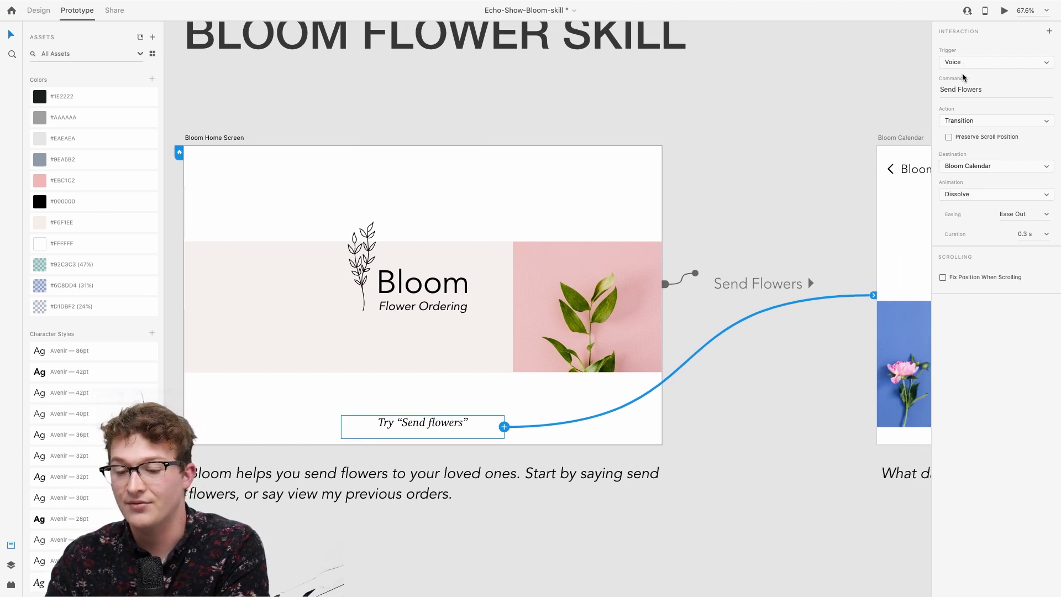
pyautogui.click(951, 88)
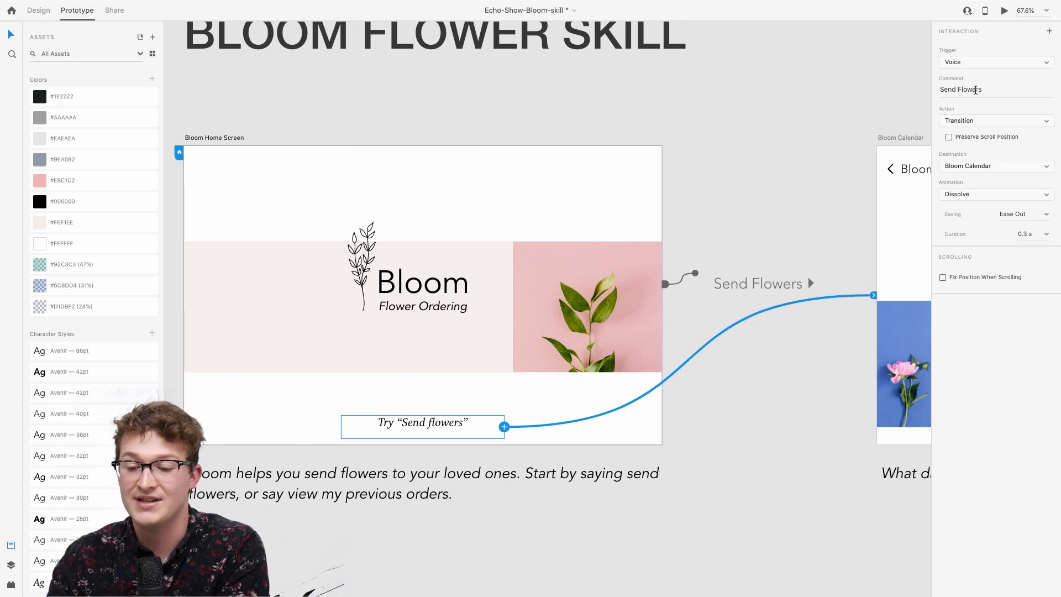
# Step: Add a second interaction from the Try "Send flowers" text to Bloom Calendar with a Voice trigger and the command "Buy flowers"
pyautogui.hscroll(5, 770, 227)
pyautogui.scroll(-5, 771, 231)
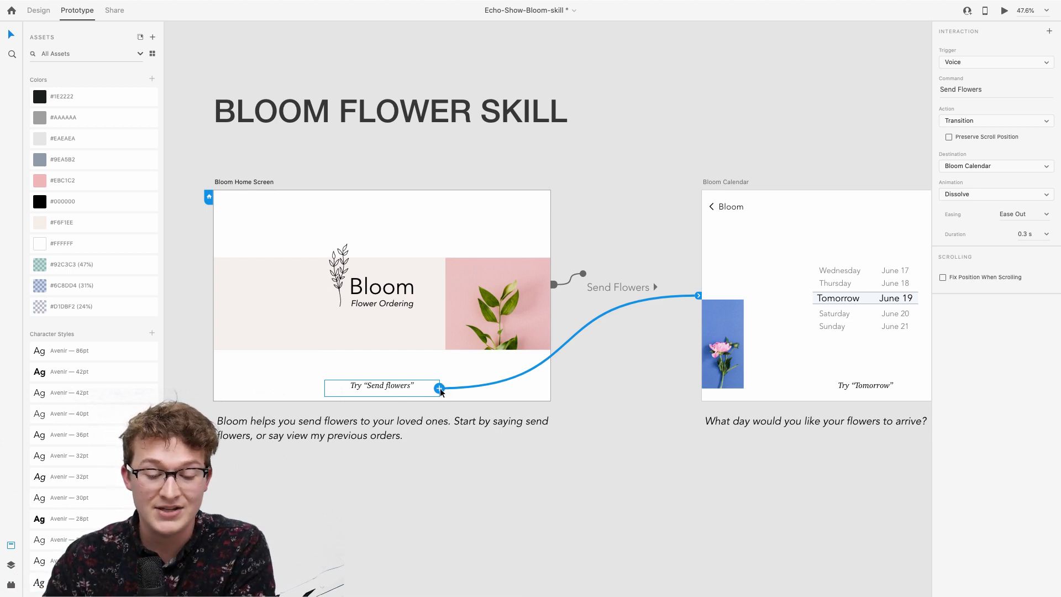
pyautogui.moveTo(441, 388); pyautogui.dragTo(721, 302)
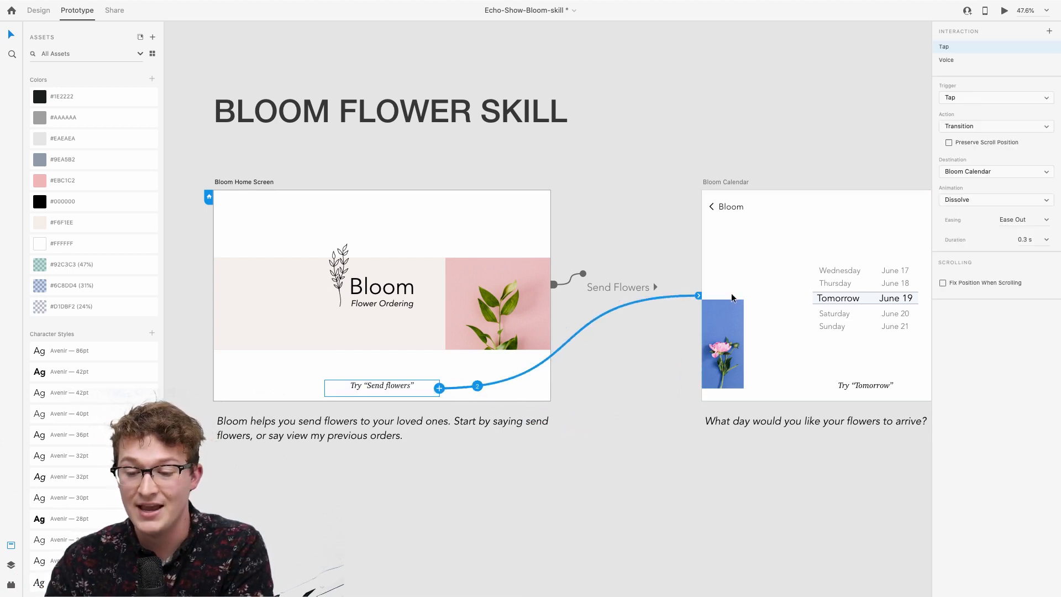
pyautogui.click(995, 97)
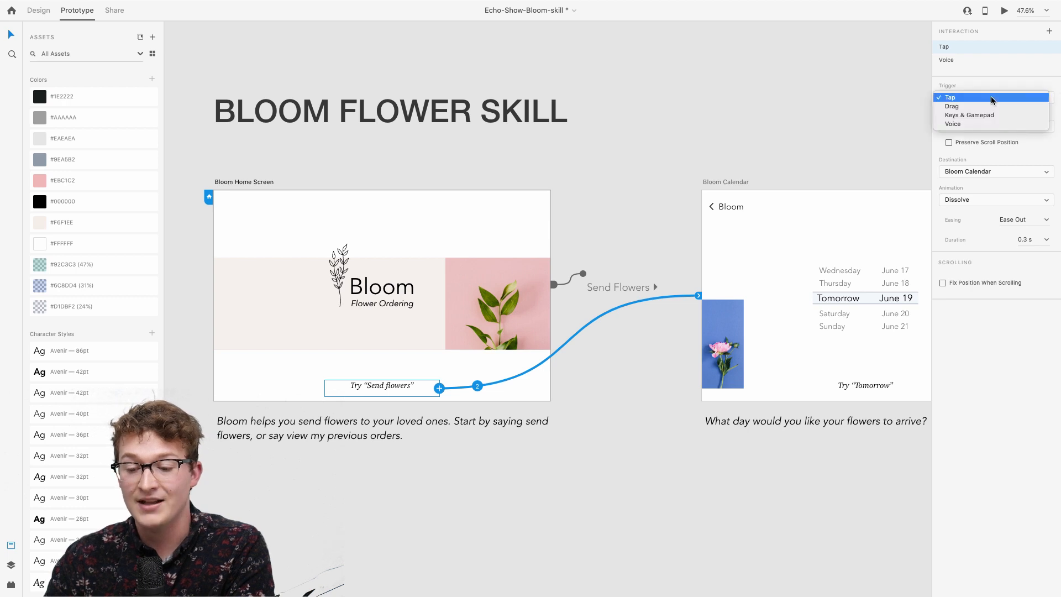
pyautogui.click(970, 124)
pyautogui.click(968, 125)
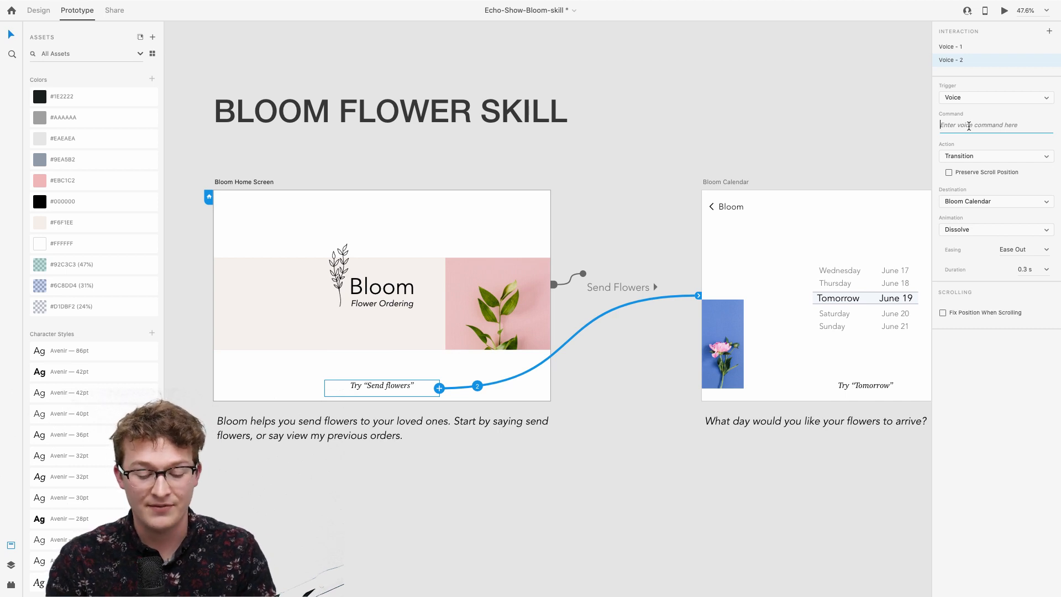
pyautogui.write('B')
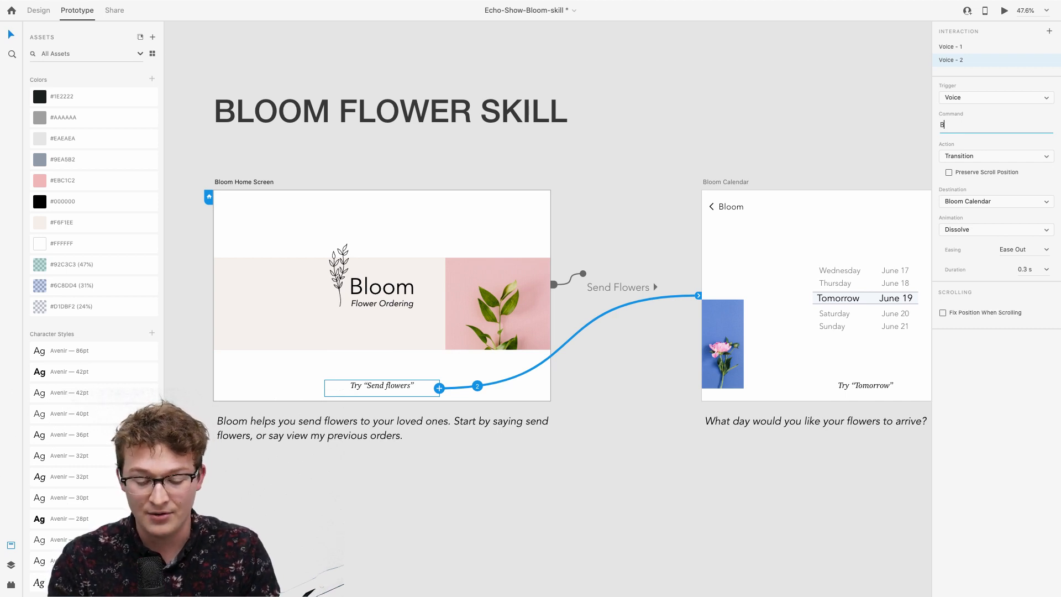
pyautogui.write('luy flowers')
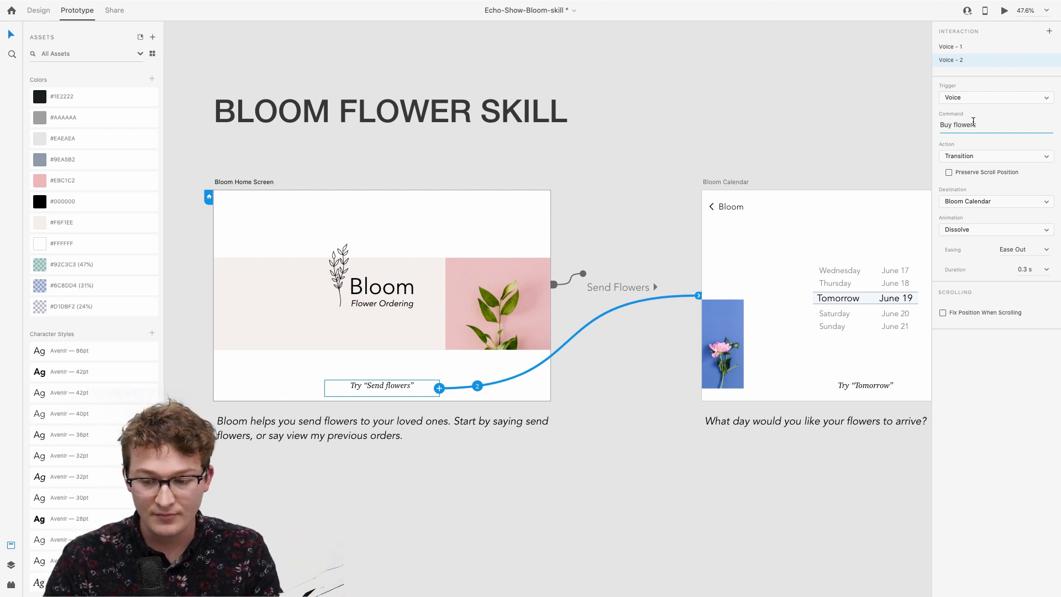
# Step: Add a third Voice interaction from the Try "Send flowers" text to Bloom Calendar with the command "Get flowers", and save the document
pyautogui.moveTo(439, 388); pyautogui.dragTo(729, 262)
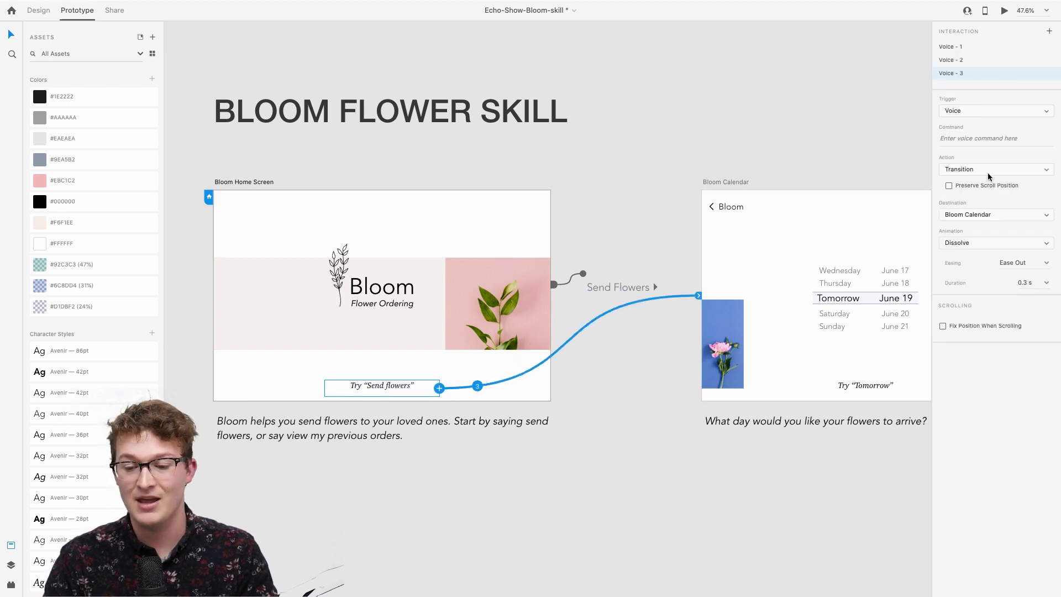
pyautogui.click(967, 139)
pyautogui.write('Get flo')
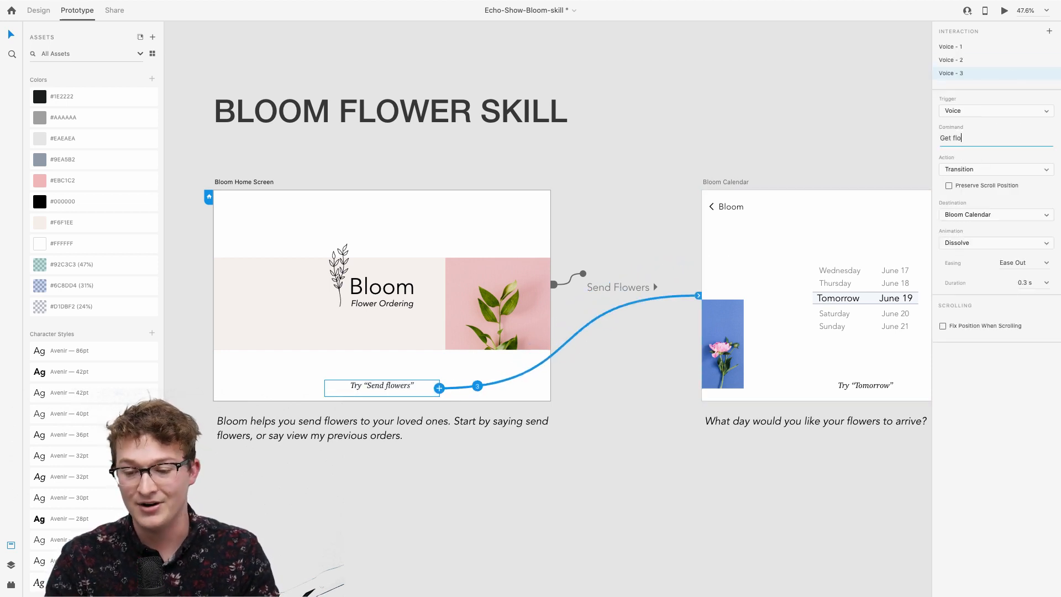
pyautogui.write('wers')
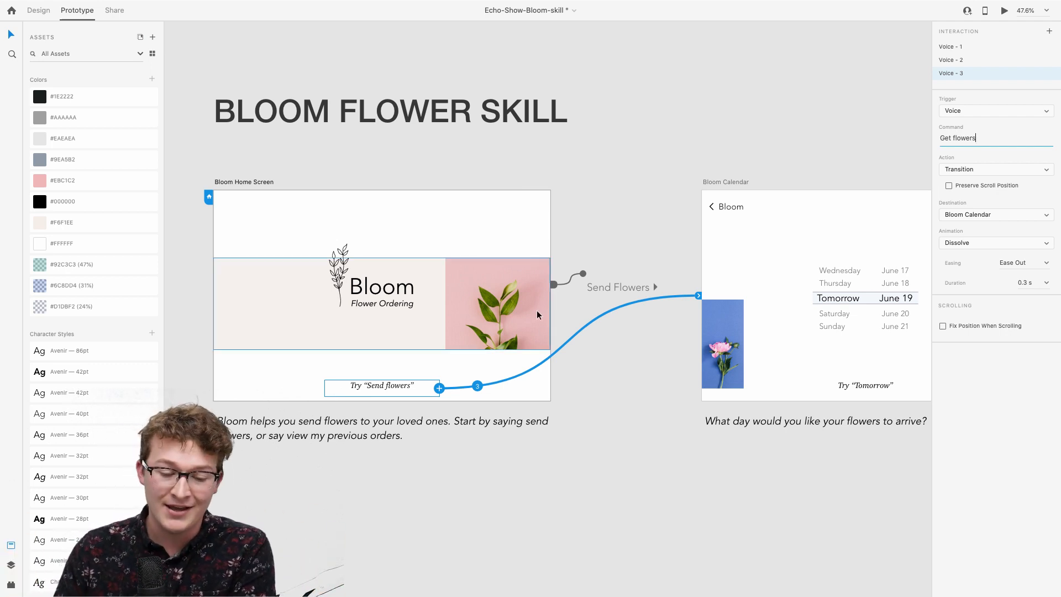
pyautogui.press('super+s')
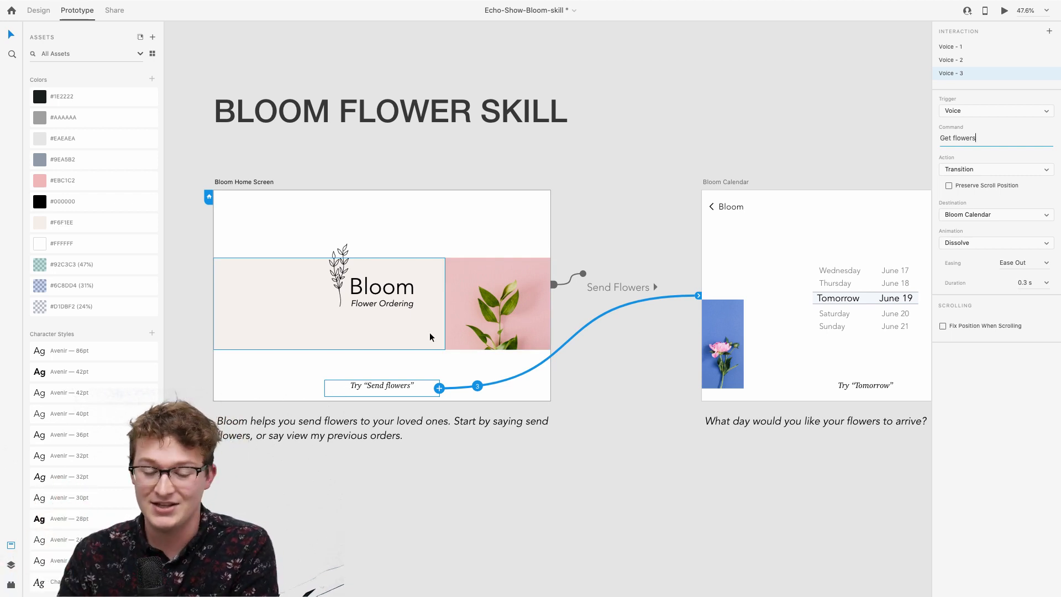
# Step: Select the Bloom Calendar artboard and examine its time-triggered speech playback interaction
pyautogui.hscroll(5, 517, 360)
pyautogui.hscroll(-1, 519, 337)
pyautogui.hscroll(5, 453, 326)
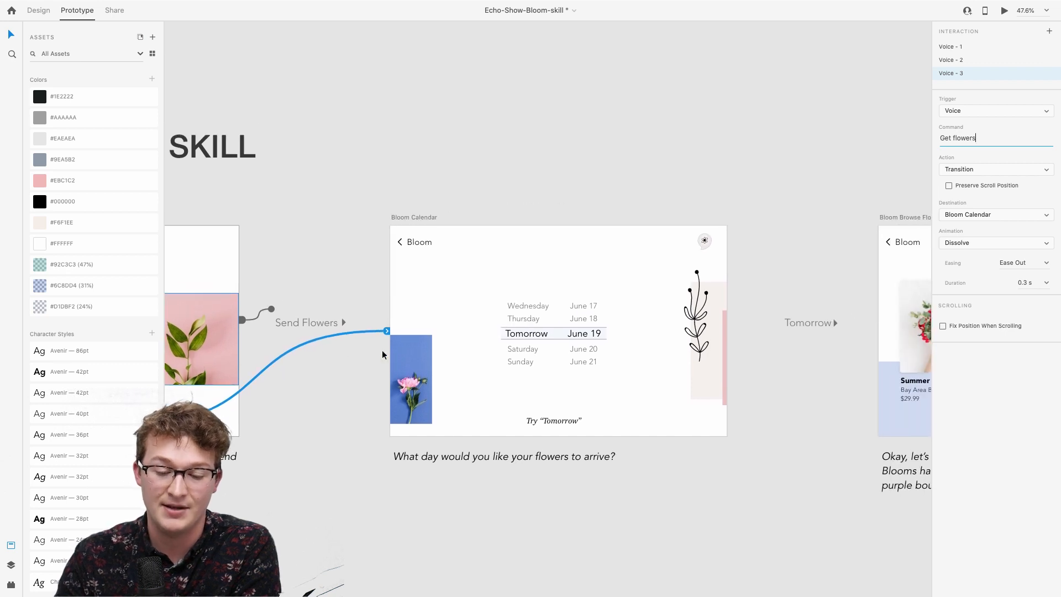
pyautogui.click(404, 216)
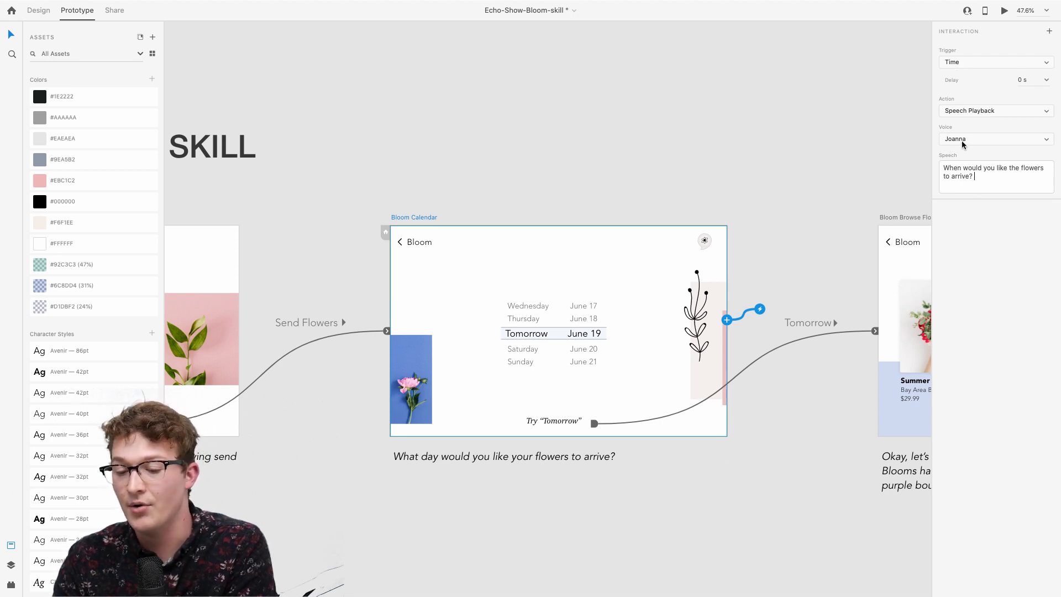
# Step: Examine the speech text that the Bloom Calendar artboard plays back
pyautogui.click(1015, 175)
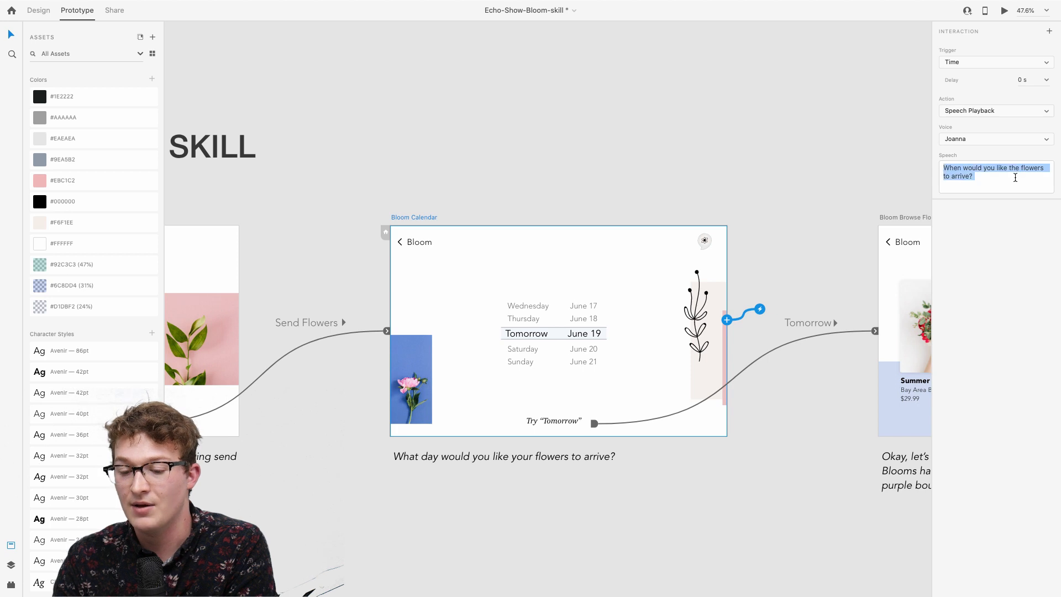
pyautogui.click(995, 179)
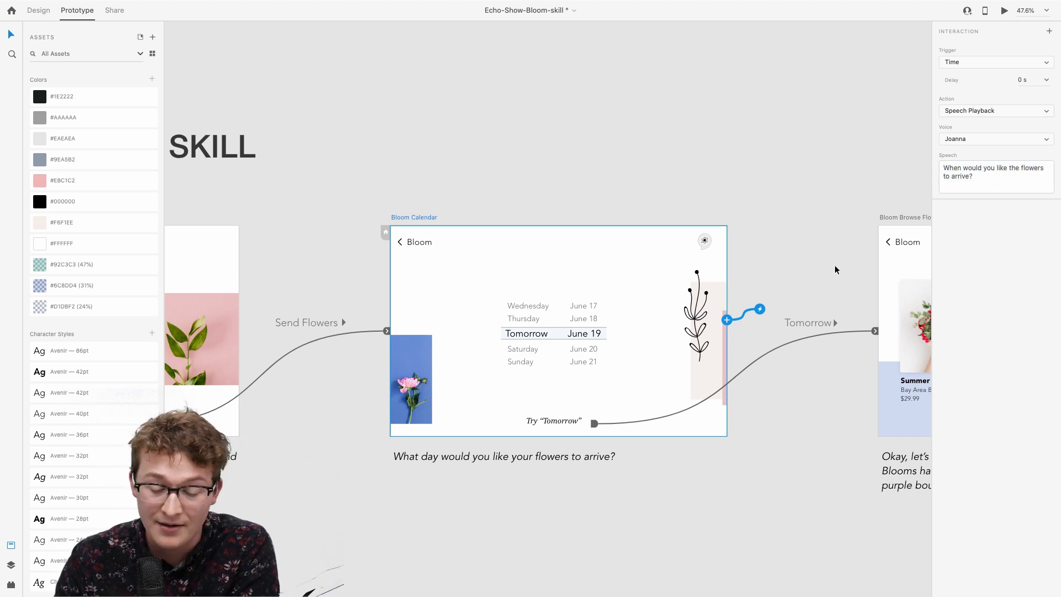
# Step: Add a second interaction from the Try "Tomorrow" text to Bloom Browse Flowers with a Voice trigger and the command "June 19"
pyautogui.hscroll(3, 599, 428)
pyautogui.scroll(-1, 598, 428)
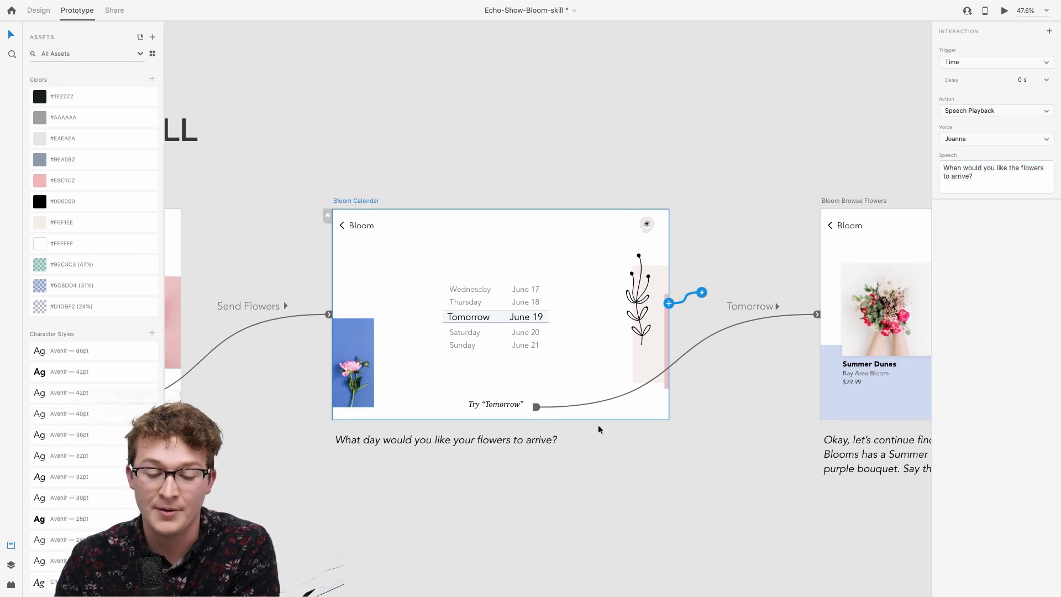
pyautogui.click(534, 408)
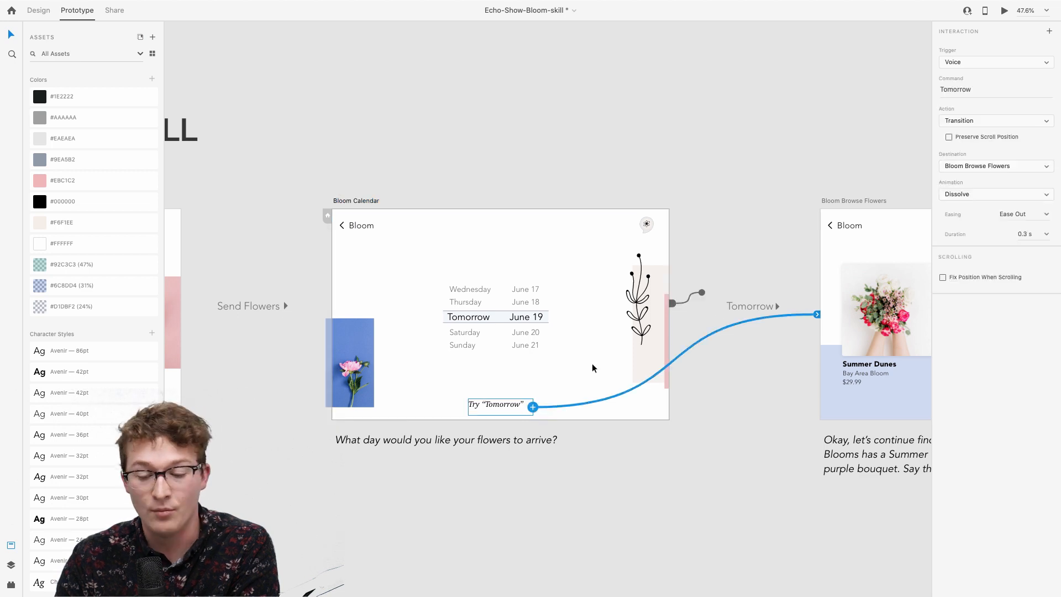
pyautogui.hscroll(-5, 807, 304)
pyautogui.scroll(1, 806, 304)
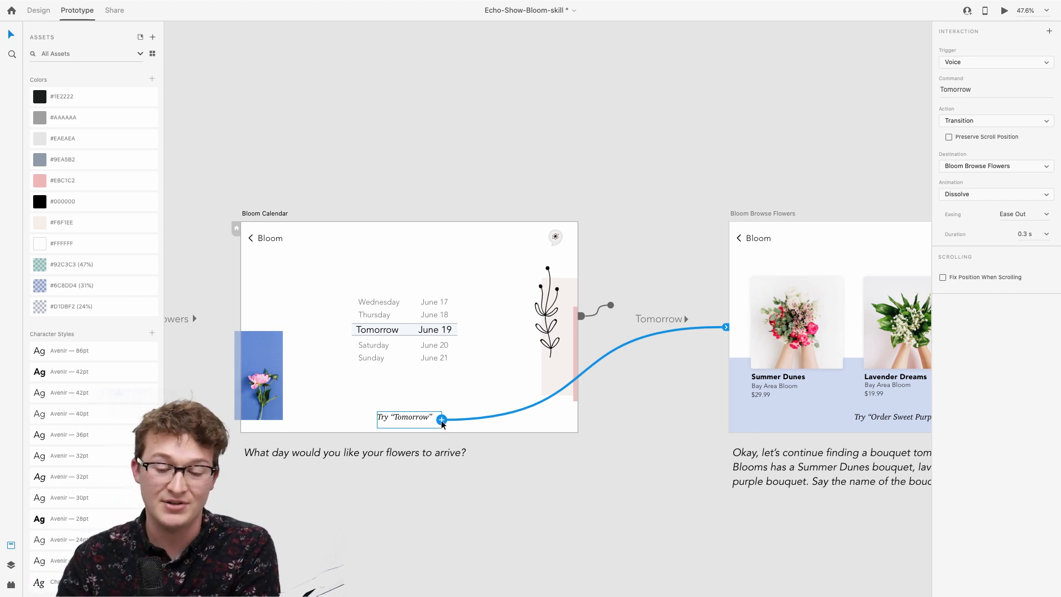
pyautogui.moveTo(442, 420); pyautogui.dragTo(781, 342)
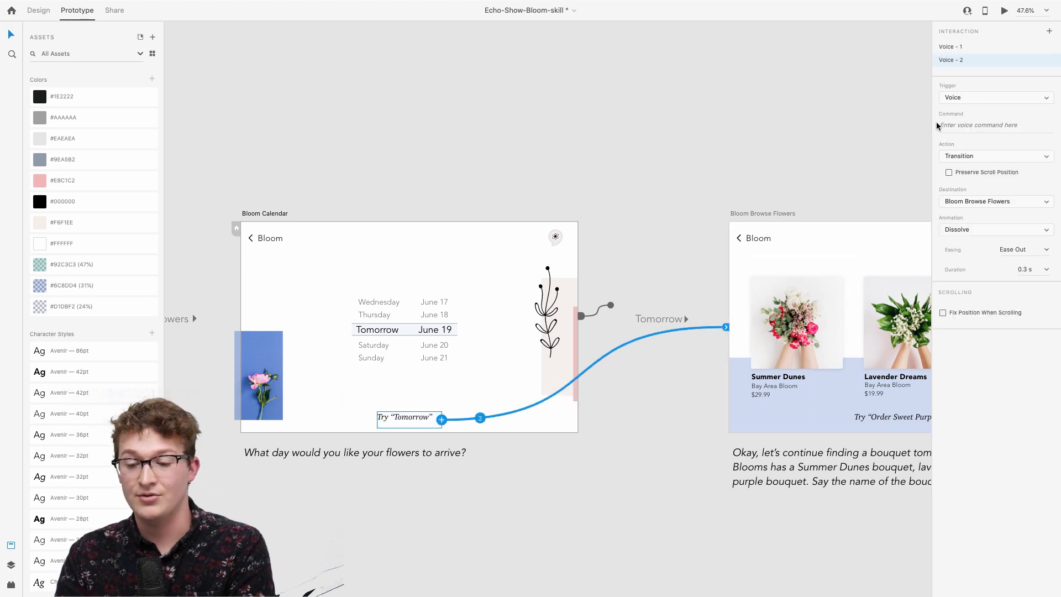
pyautogui.click(967, 124)
pyautogui.write('J')
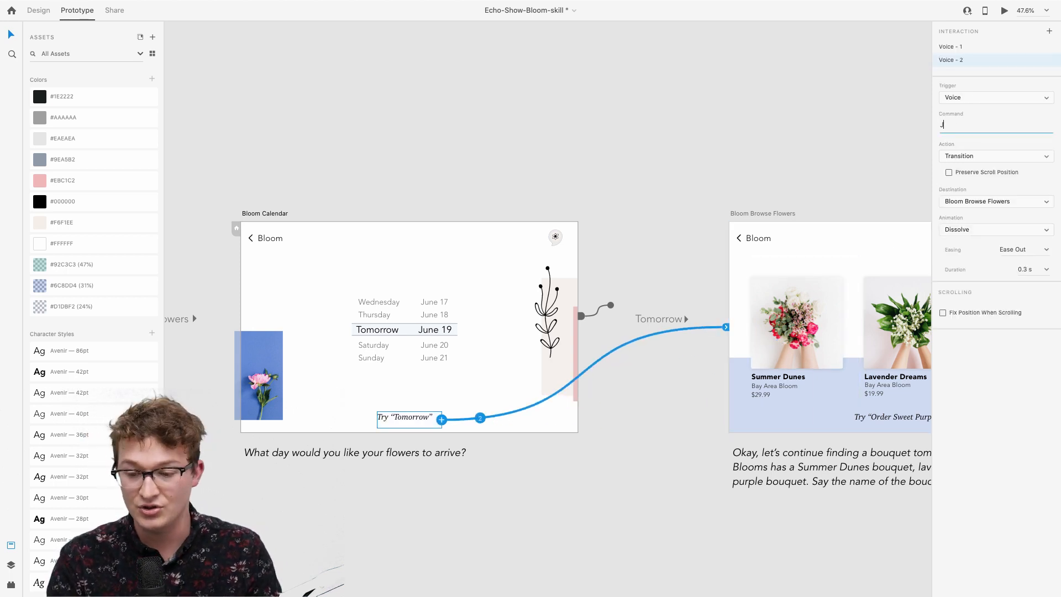
pyautogui.write('une 19')
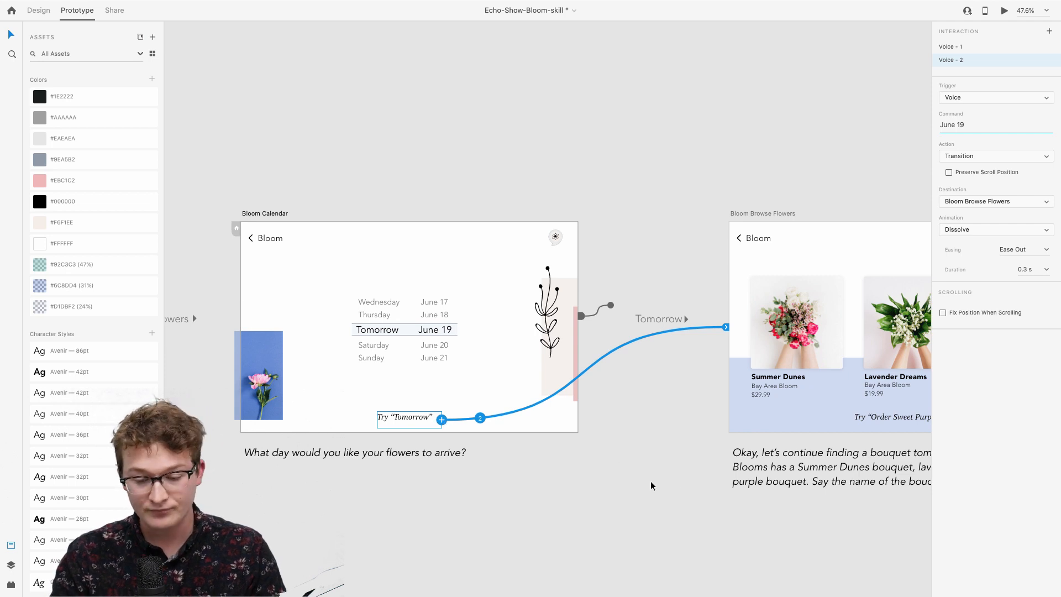
pyautogui.click(619, 483)
# Step: Duplicate the Bloom Browse Flowers artboard directly below the original and its caption
pyautogui.press('super+minus')
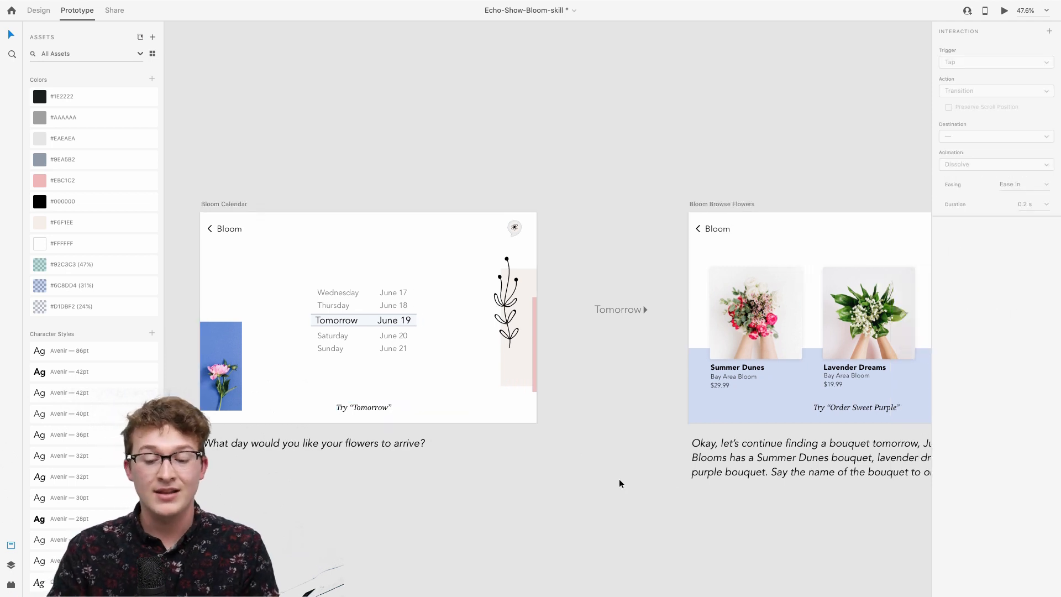
pyautogui.scroll(-2, 618, 270)
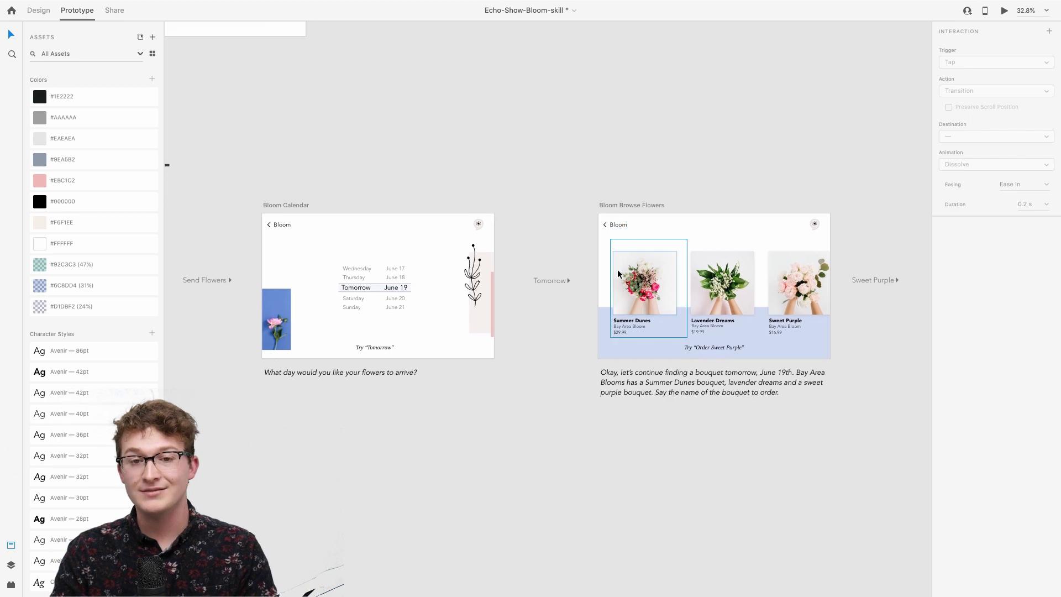
pyautogui.scroll(3, 370, 265)
pyautogui.scroll(3, 370, 265)
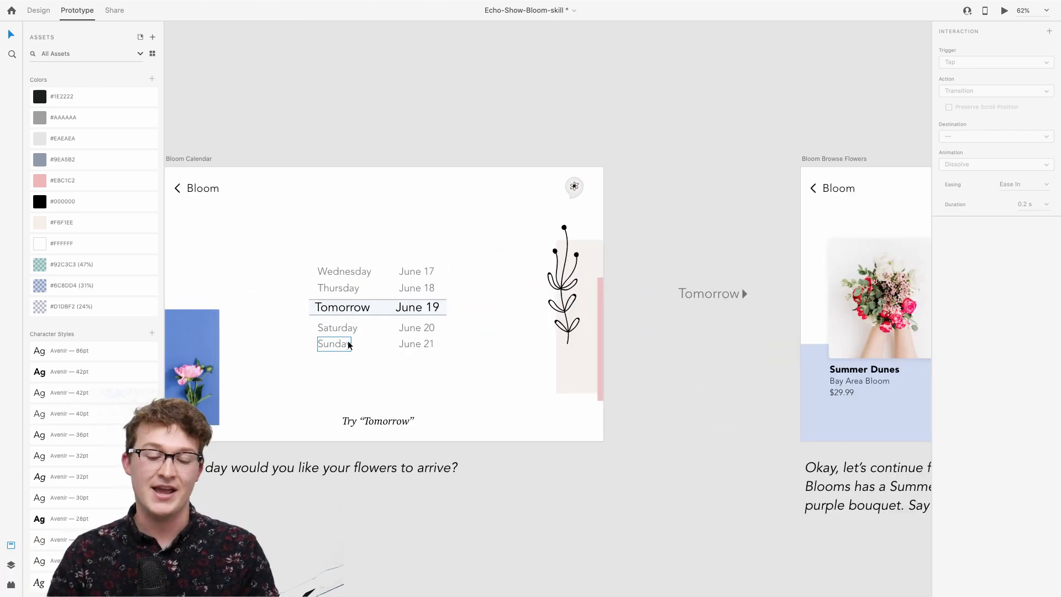
pyautogui.scroll(-4, 512, 326)
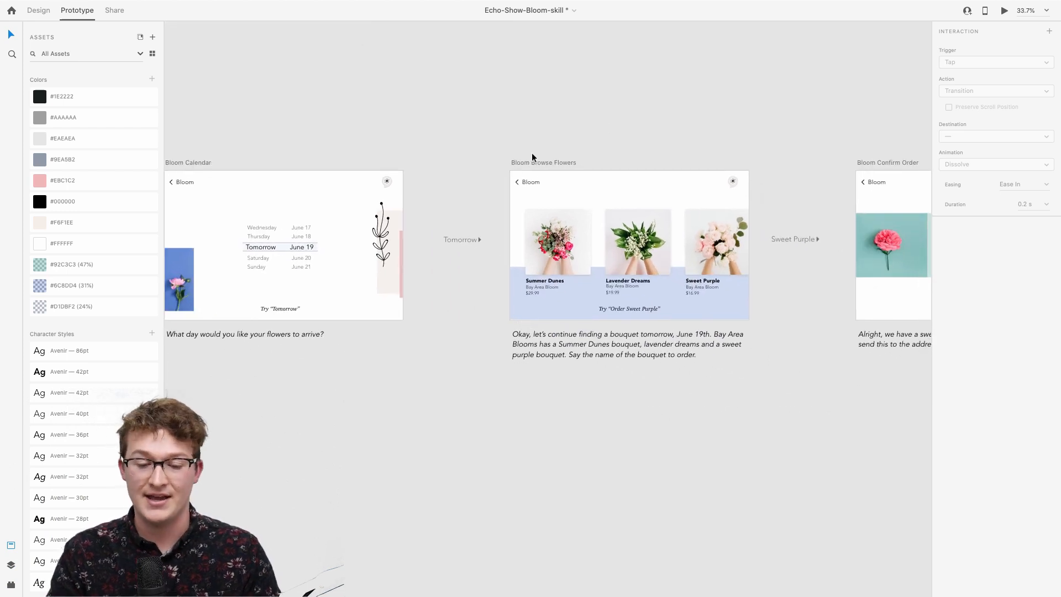
pyautogui.click(532, 159)
pyautogui.scroll(-2, 533, 158)
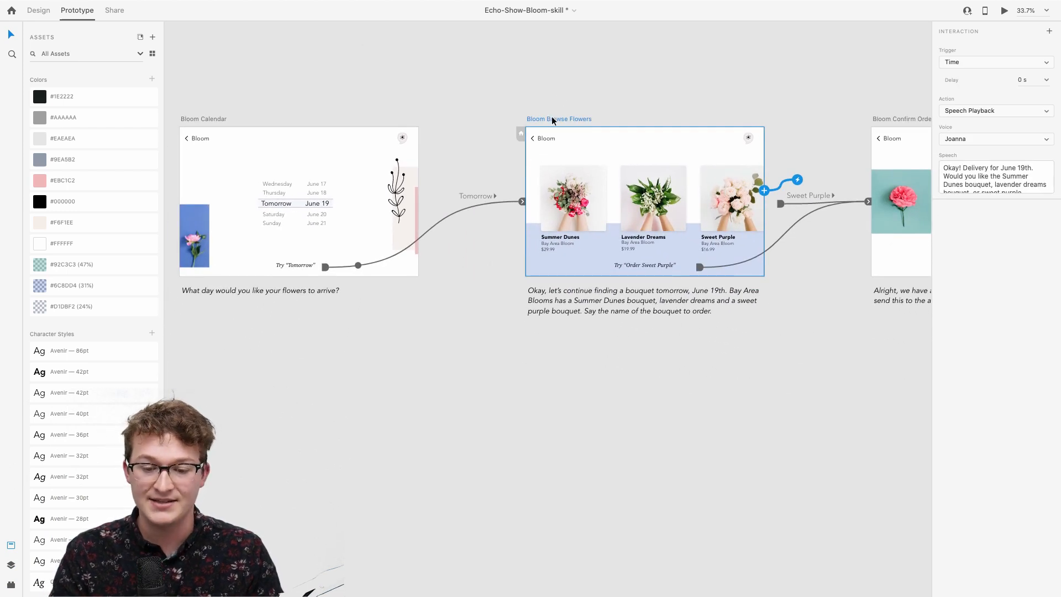
pyautogui.moveTo(552, 119); pyautogui.dragTo(547, 367)
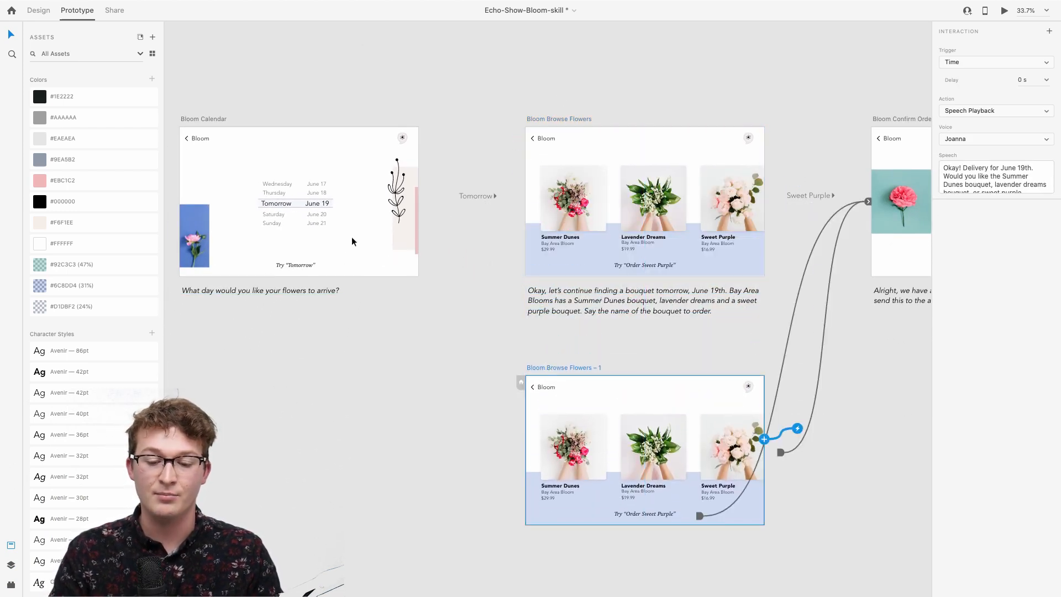
# Step: Swap the Summer Dunes and Lavender Dreams bouquet cards on the duplicated Bloom Browse Flowers artboard
pyautogui.hscroll(3, 638, 252)
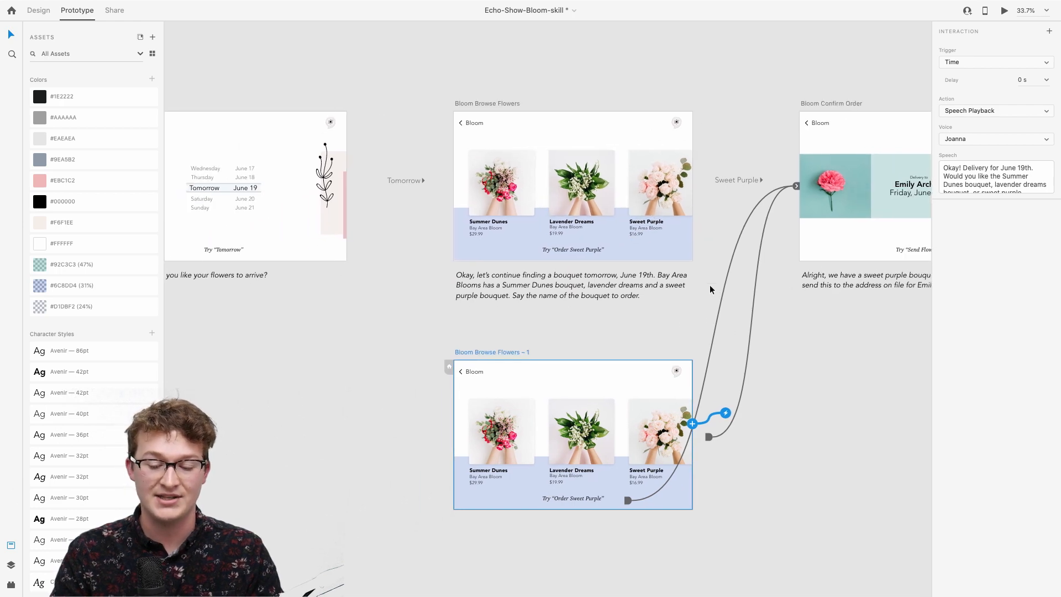
pyautogui.scroll(5, 611, 404)
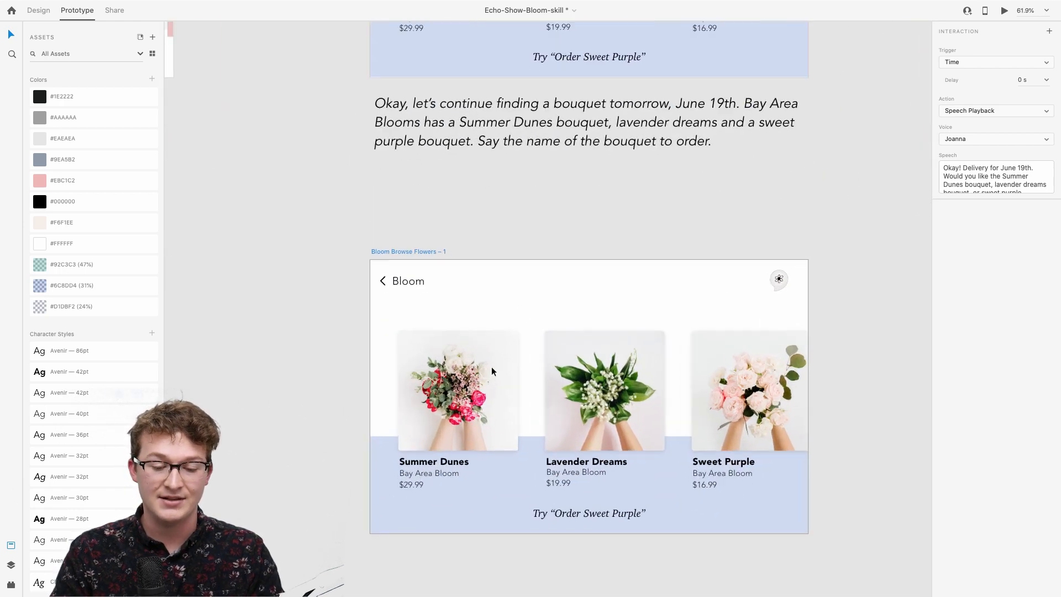
pyautogui.click(403, 329)
pyautogui.scroll(-1, 409, 337)
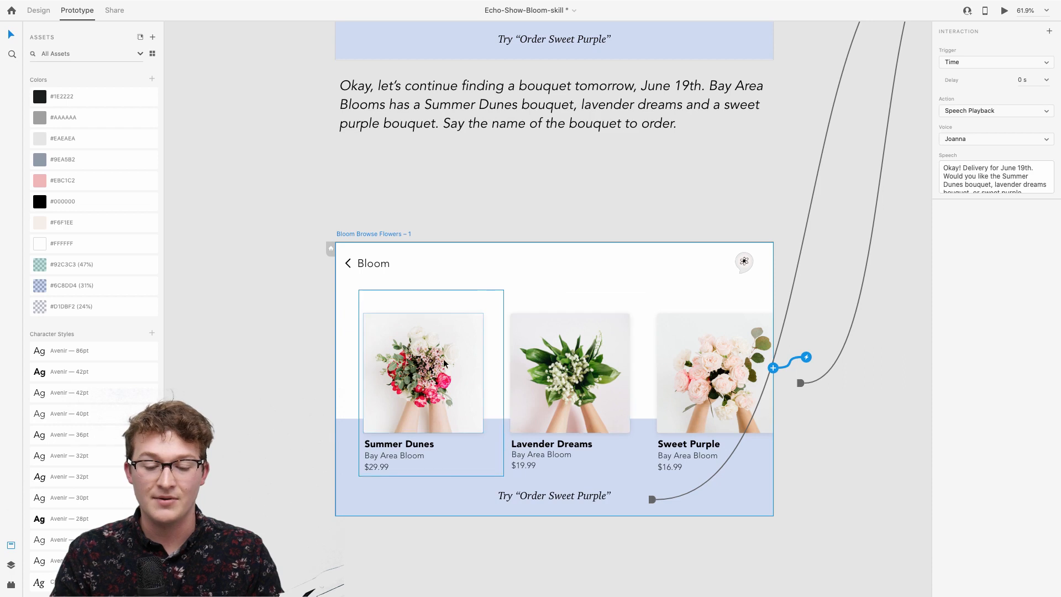
pyautogui.click(409, 371)
pyautogui.moveTo(409, 371); pyautogui.dragTo(451, 360)
pyautogui.hscroll(3, 597, 359)
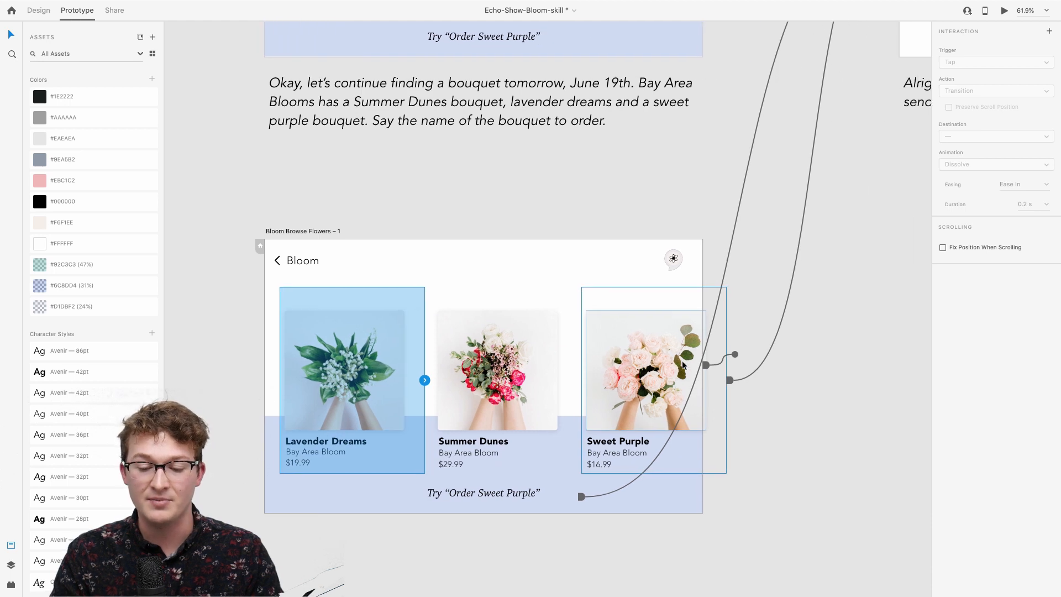
# Step: Switch to Design mode and enlarge the Sweet Purple bouquet photo inside its frame on the duplicated artboard
pyautogui.click(632, 354)
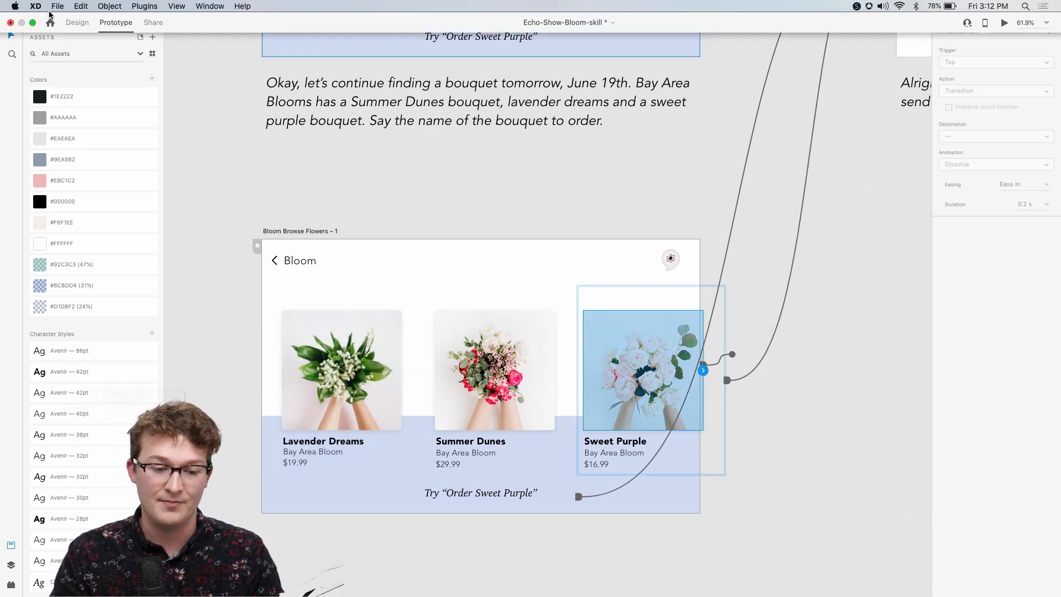
pyautogui.click(80, 22)
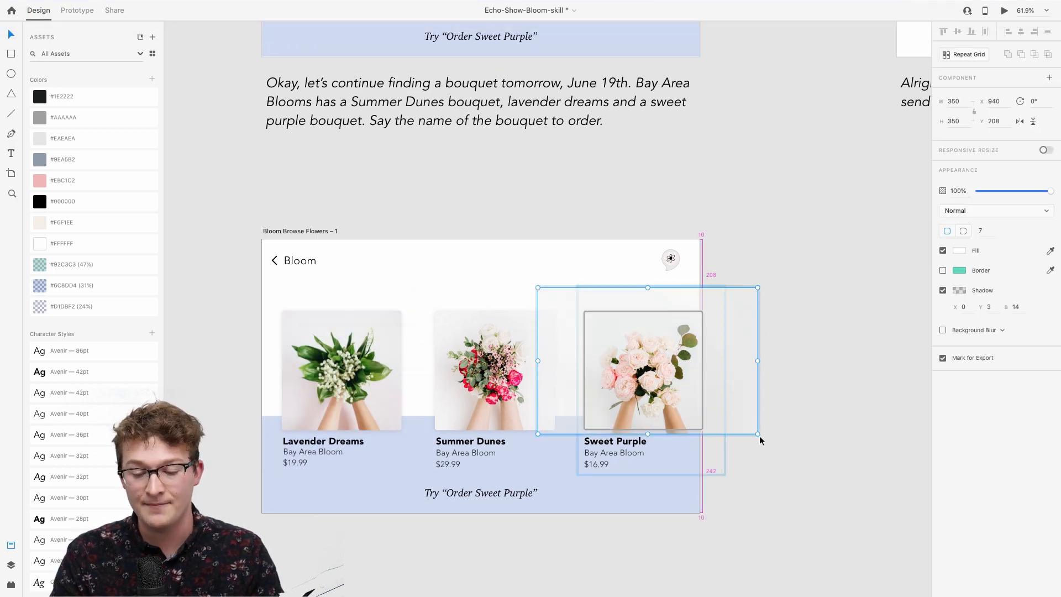
pyautogui.keyDown('alt'); pyautogui.moveTo(702, 430); pyautogui.dragTo(796, 457); pyautogui.keyUp('alt')
pyautogui.press('super+z')
# Step: Enlarge the Summer Dunes bouquet photo inside its frame on the duplicated artboard
pyautogui.click(483, 380)
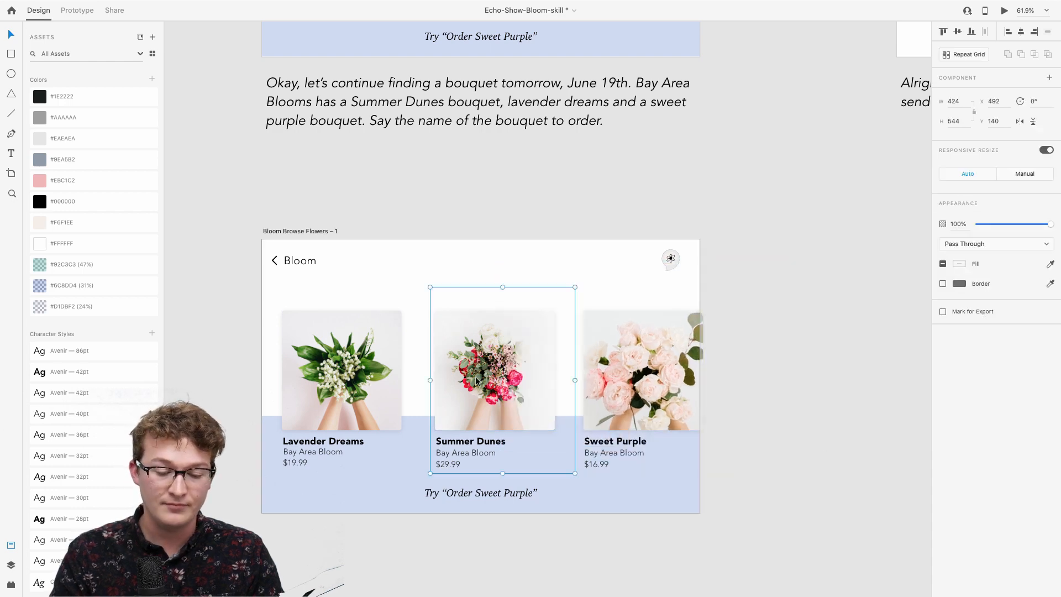
pyautogui.scroll(-5, 483, 380)
pyautogui.doubleClick(479, 381)
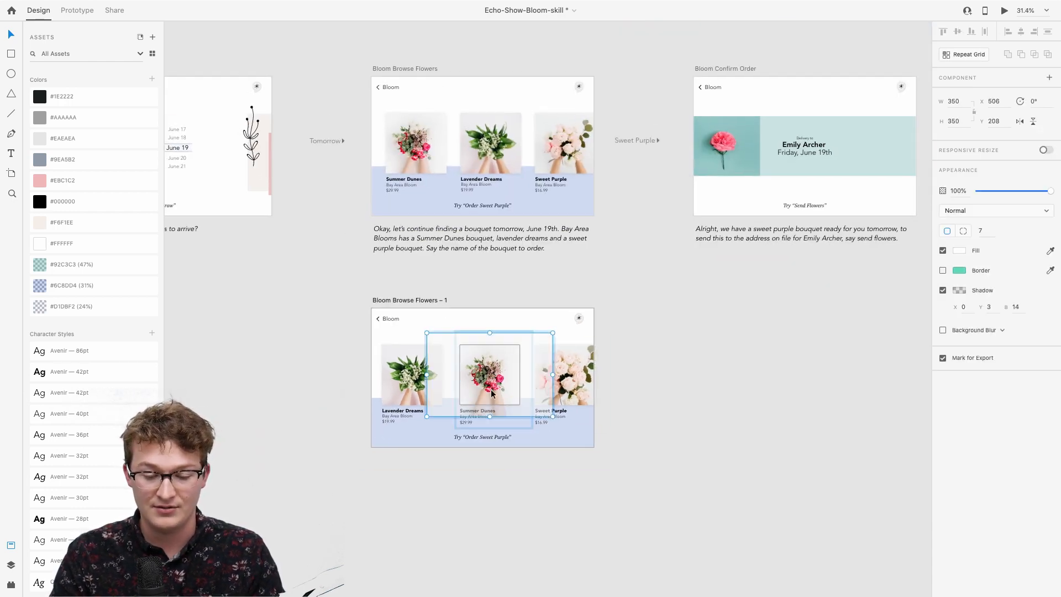
pyautogui.keyDown('alt'); pyautogui.moveTo(552, 416); pyautogui.dragTo(566, 436); pyautogui.keyUp('alt')
pyautogui.scroll(3, 565, 436)
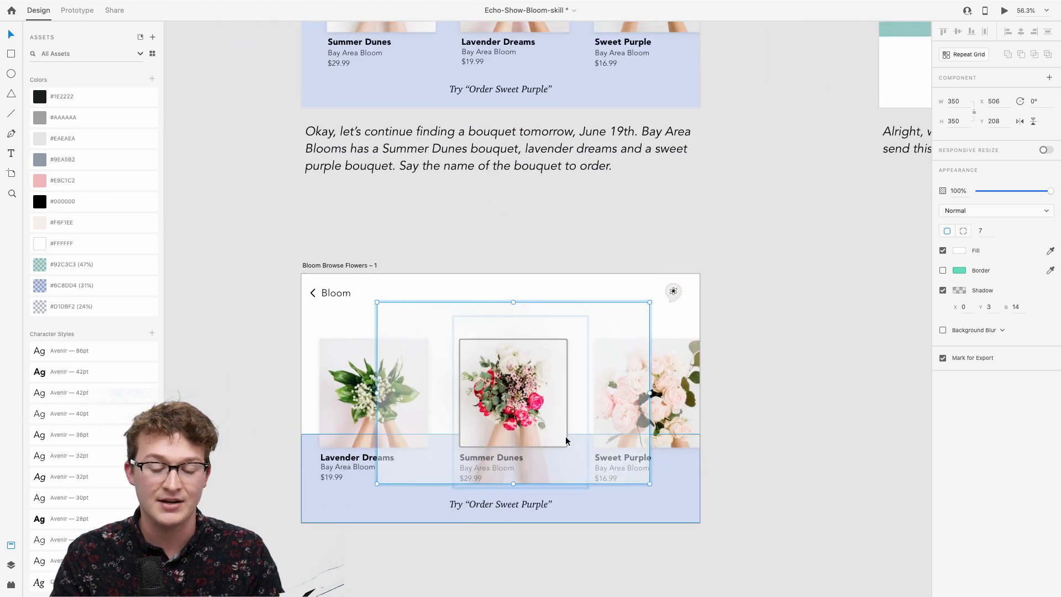
pyautogui.click(313, 325)
# Step: In Prototype mode, link the Try "Tomorrow" text to Bloom Browse Flowers – 1 with a Voice trigger and the command "Saturday"
pyautogui.scroll(-2, 313, 324)
pyautogui.hscroll(-3, 313, 309)
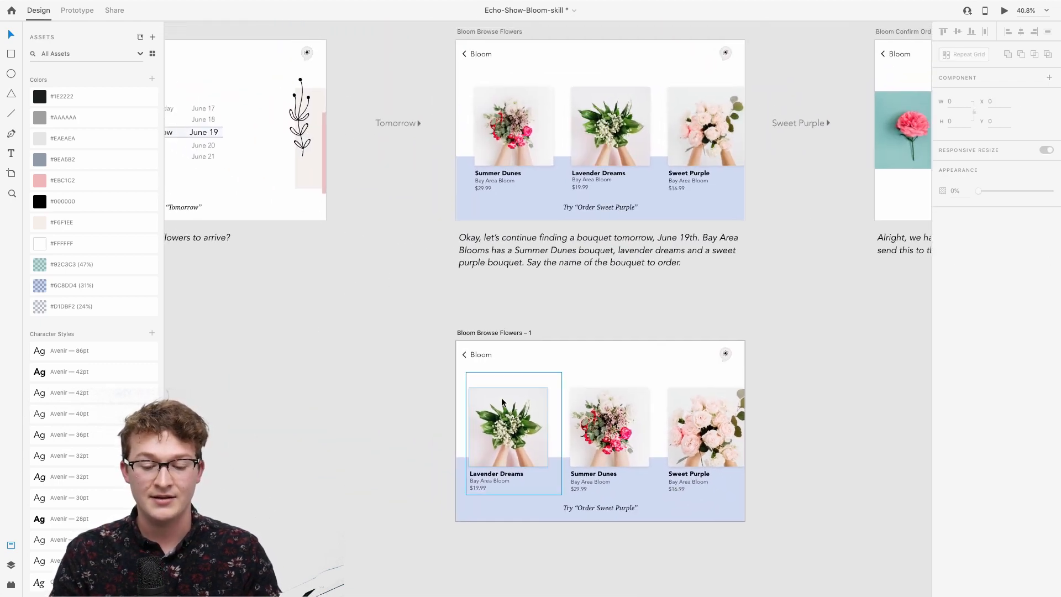
pyautogui.scroll(-3, 471, 335)
pyautogui.hscroll(-2, 471, 334)
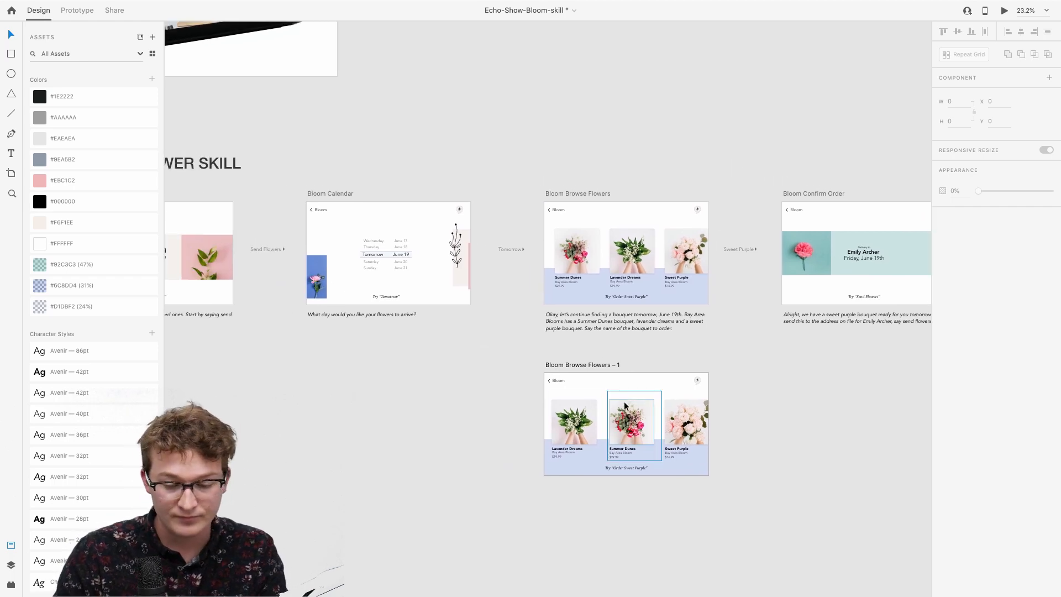
pyautogui.scroll(3, 608, 420)
pyautogui.hscroll(-2, 466, 354)
pyautogui.scroll(1, 466, 353)
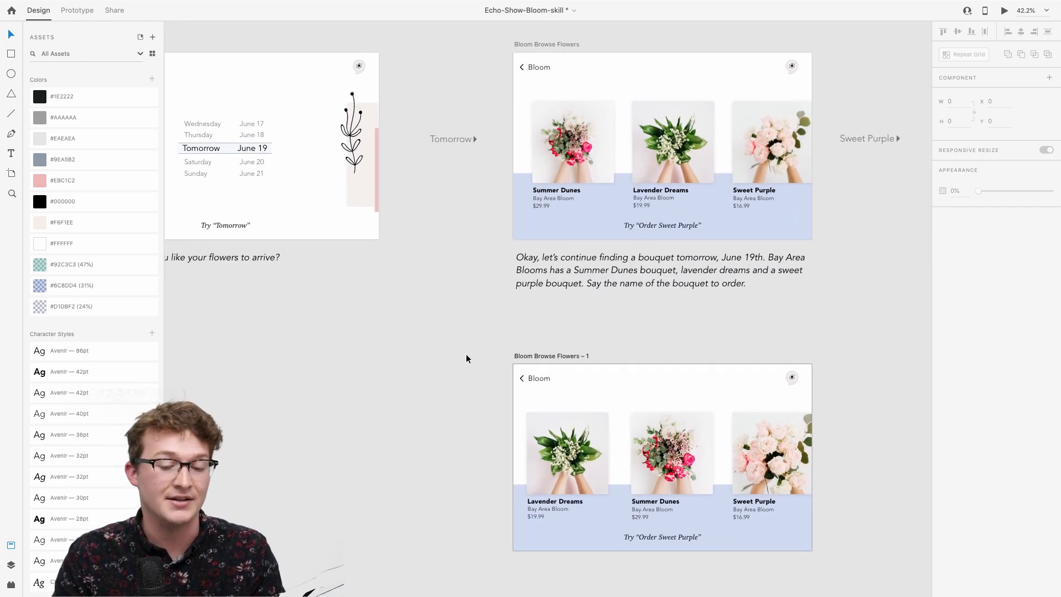
pyautogui.click(228, 226)
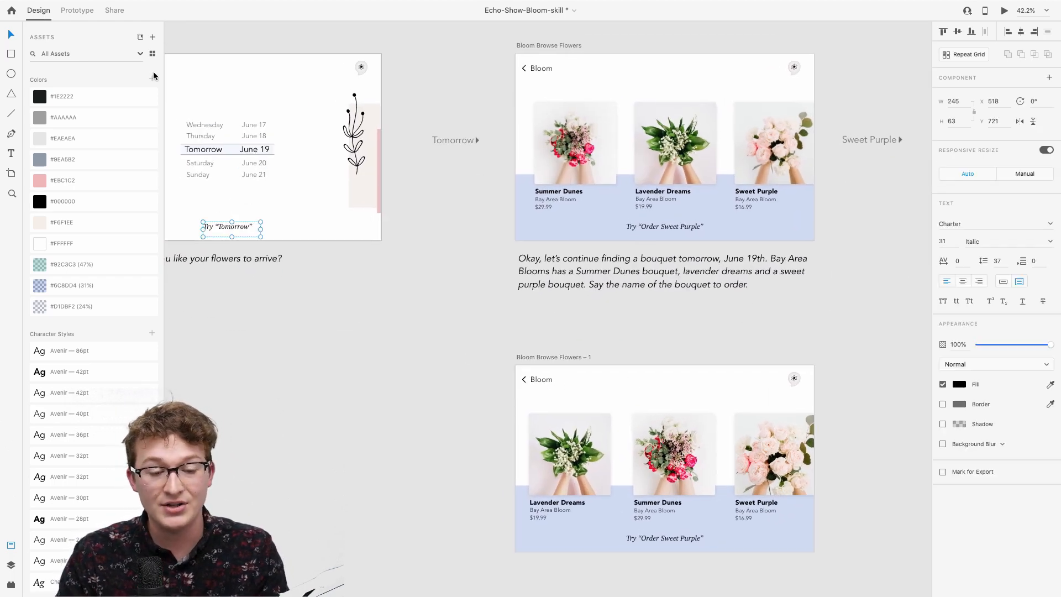
pyautogui.click(84, 11)
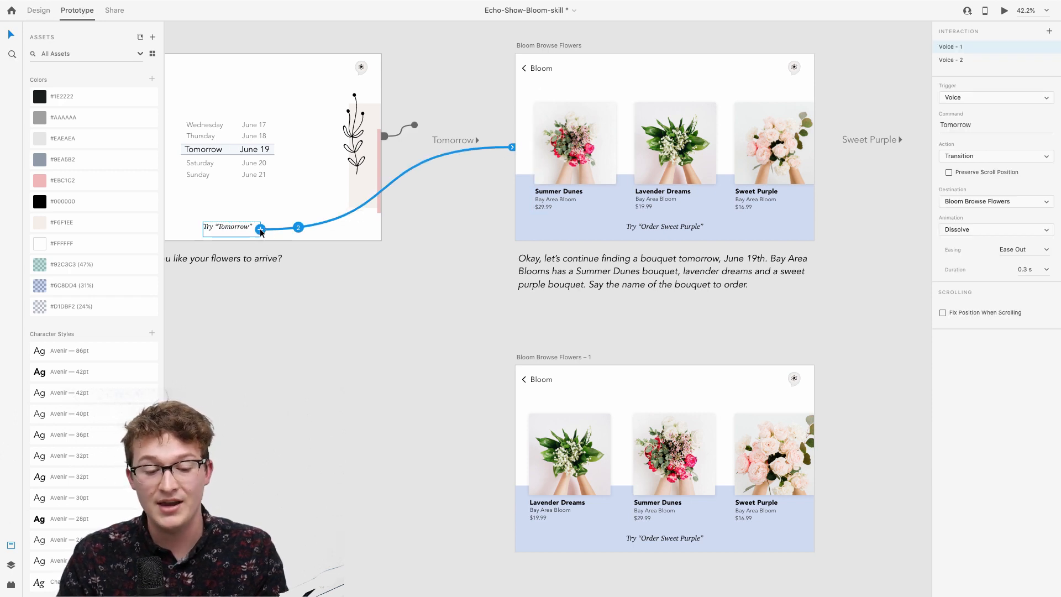
pyautogui.moveTo(260, 229); pyautogui.dragTo(576, 429)
pyautogui.click(958, 89)
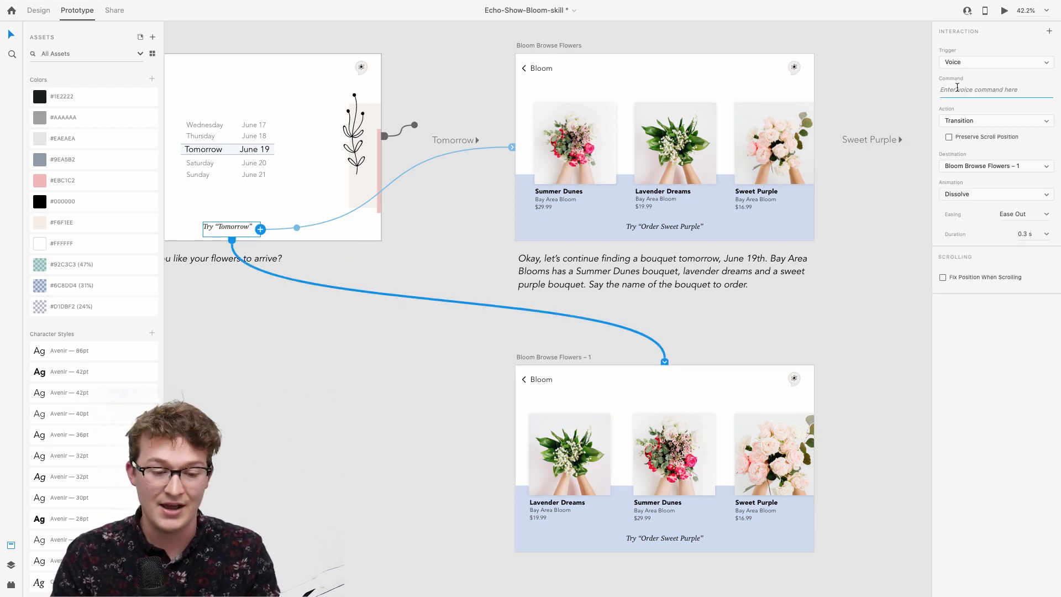
pyautogui.write('Saturday')
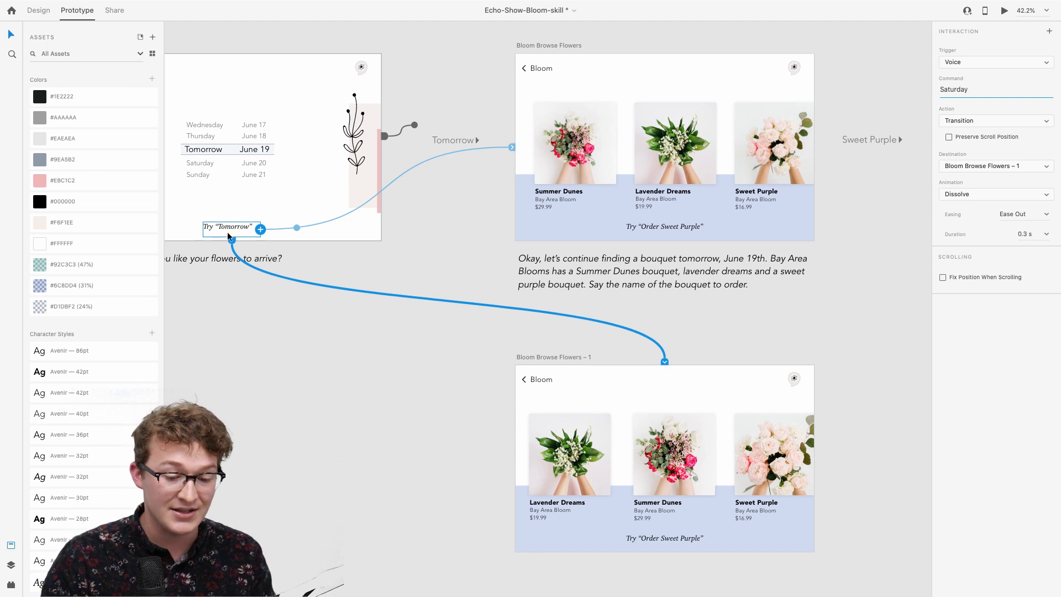
pyautogui.click(254, 330)
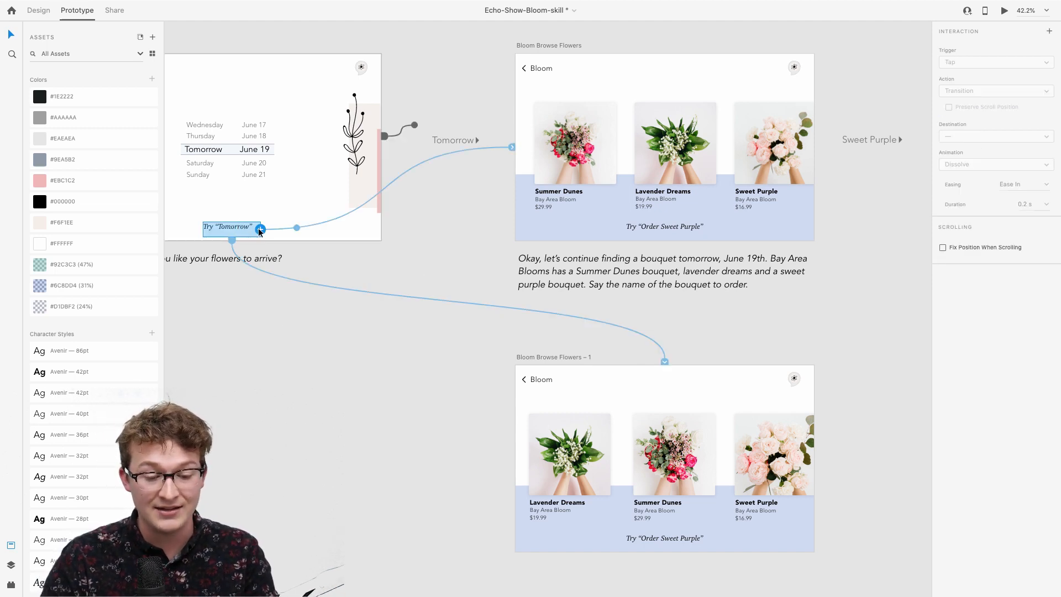
# Step: Add another Voice interaction from the Try "Tomorrow" text to Bloom Browse Flowers – 1 with the command "June 20"
pyautogui.moveTo(260, 230); pyautogui.dragTo(634, 379)
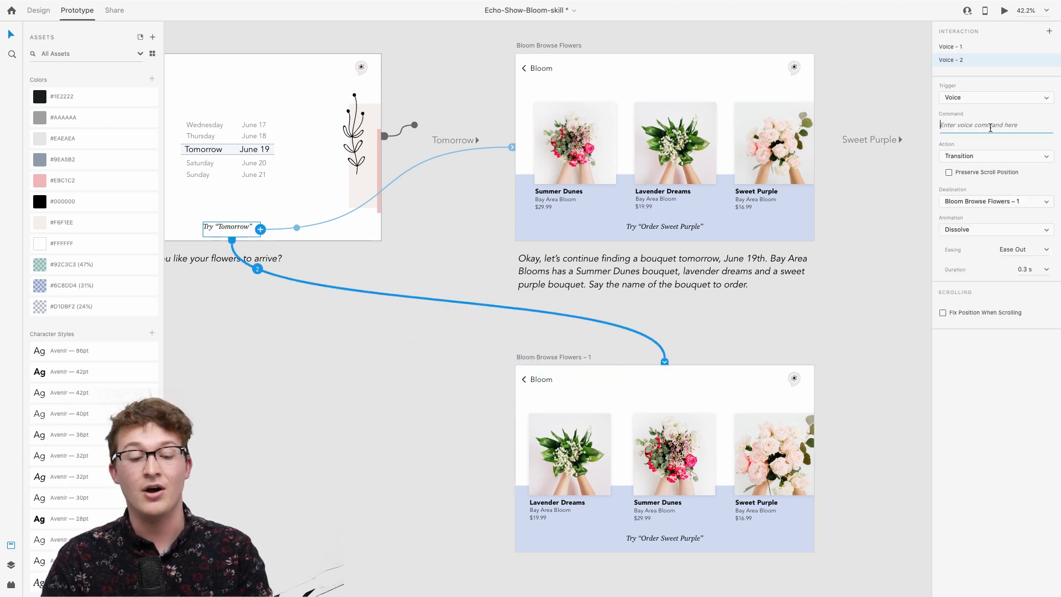
pyautogui.write('June 20')
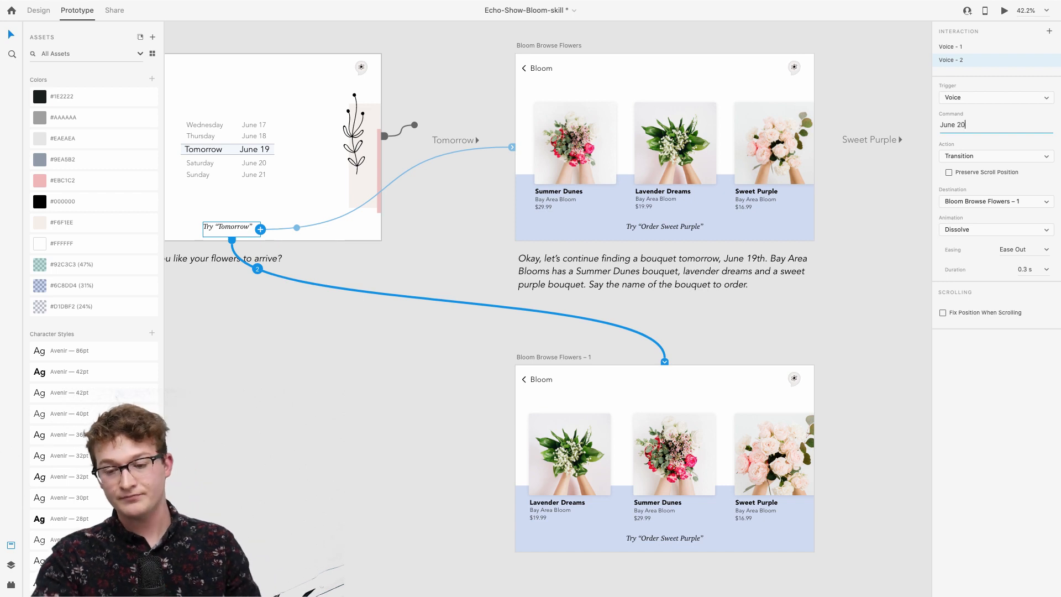
pyautogui.click(812, 351)
pyautogui.hscroll(3, 569, 379)
pyautogui.click(634, 525)
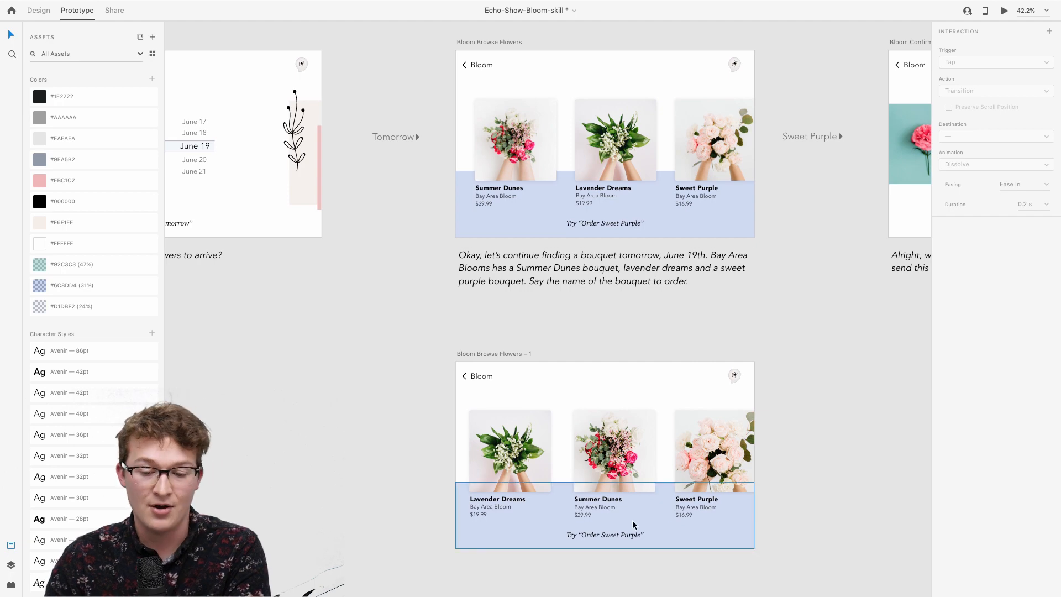
pyautogui.scroll(-3, 598, 349)
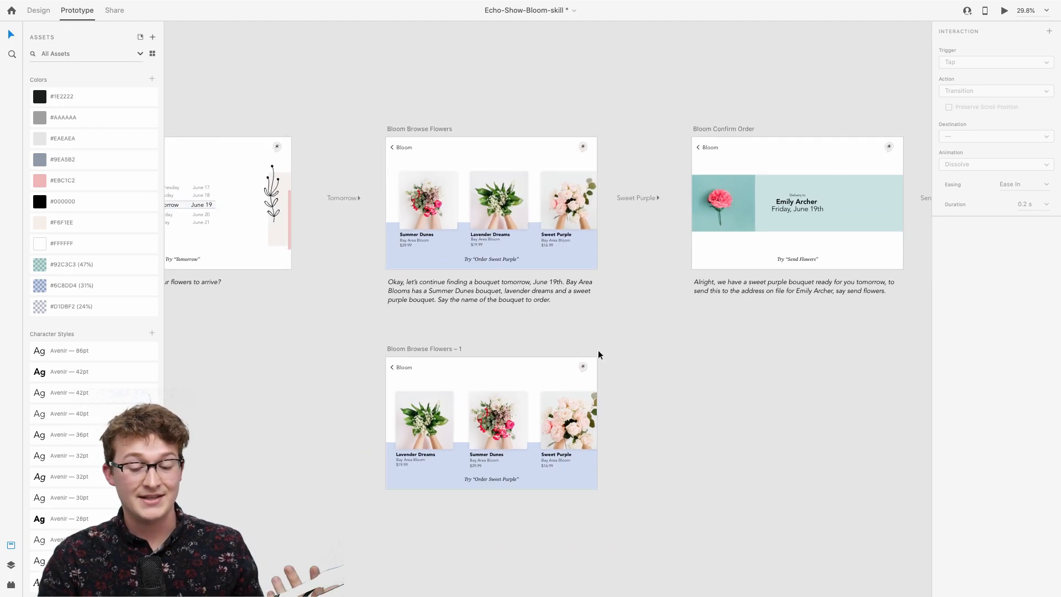
# Step: Inspect the interaction wires and Speech Playback settings of the Bloom Browse Flowers – 1 and Bloom Confirm Order artboards
pyautogui.click(501, 364)
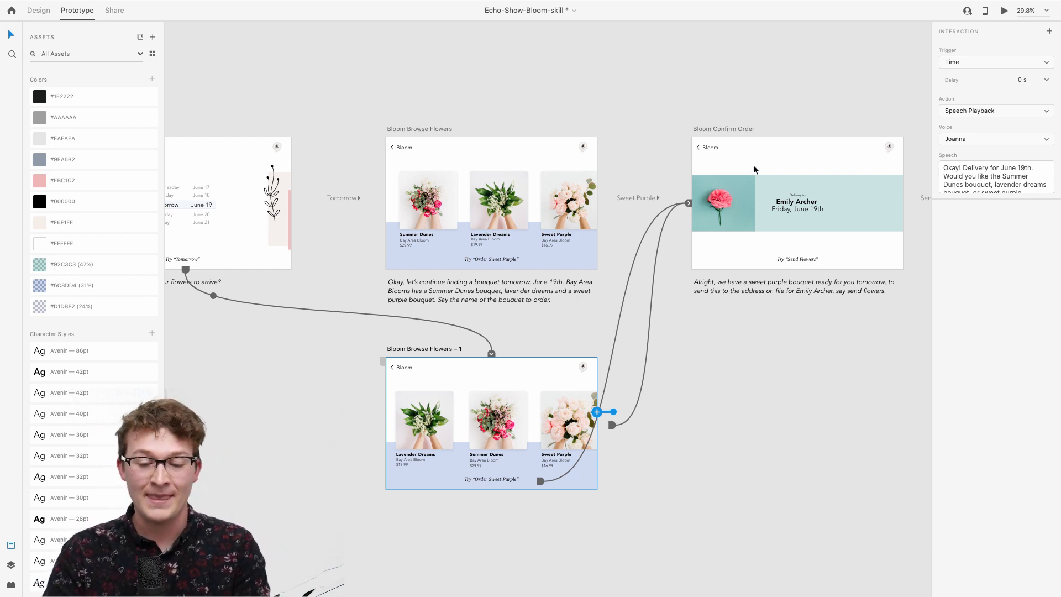
pyautogui.hscroll(4, 635, 105)
pyautogui.hscroll(1, 598, 157)
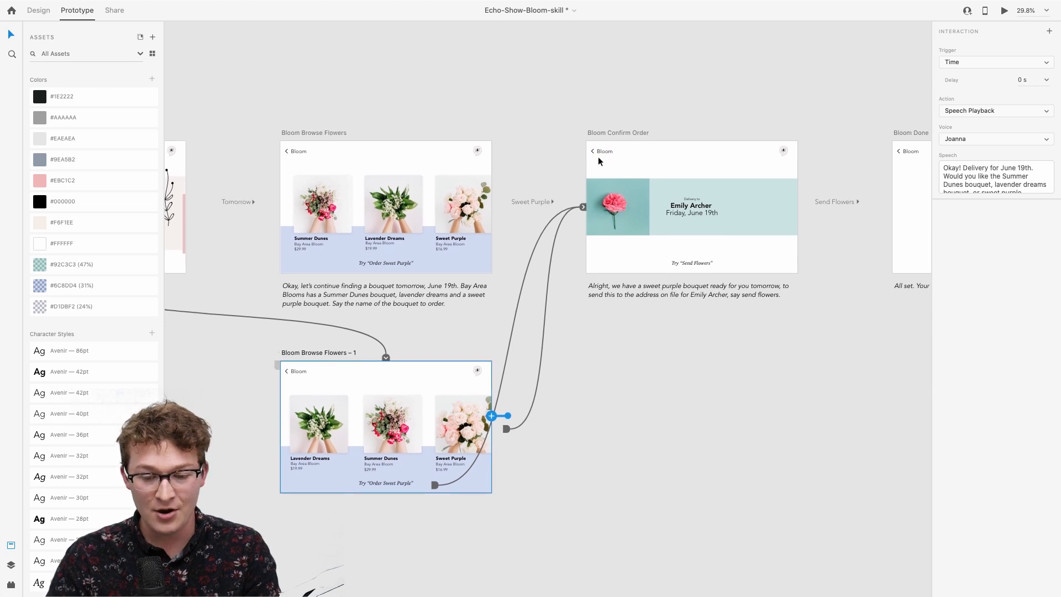
pyautogui.click(605, 138)
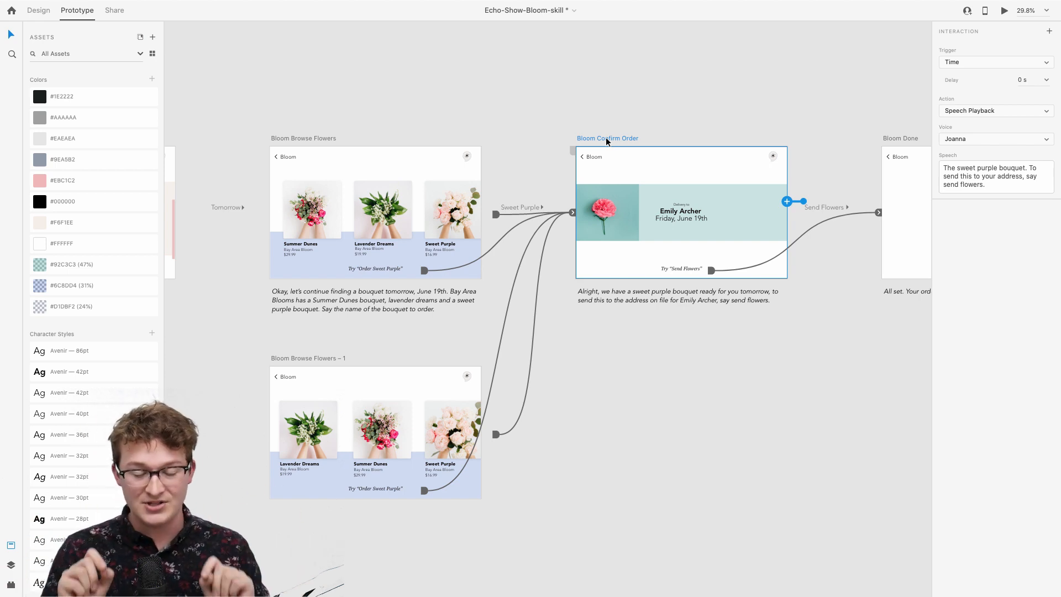
pyautogui.click(515, 130)
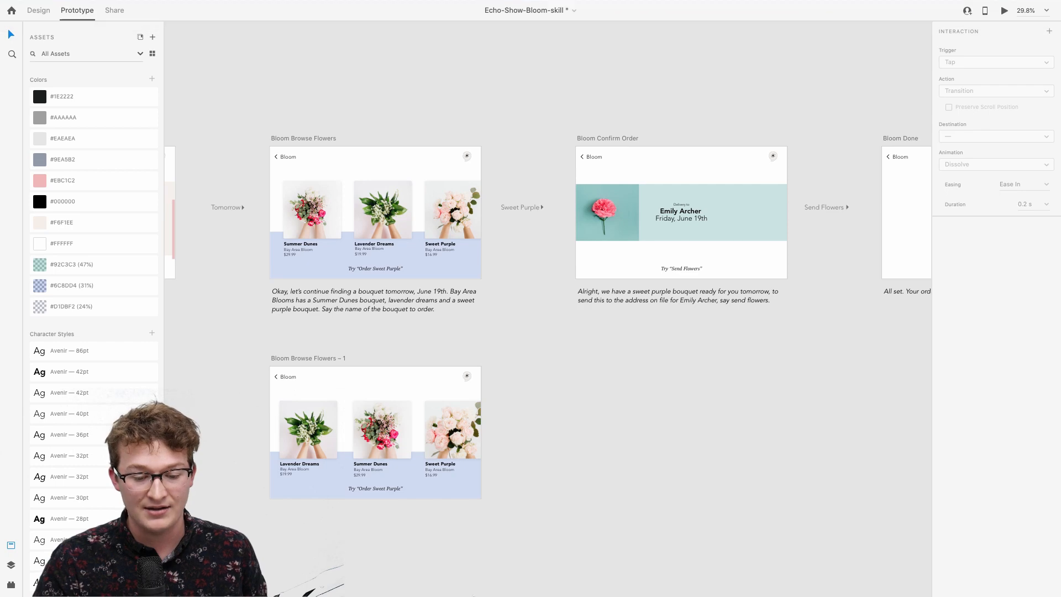
# Step: Switch to the desktop, minimize the browser window and bring up the Dec6-DesigningXD document
pyautogui.hotkey('ctrl', 'Up')
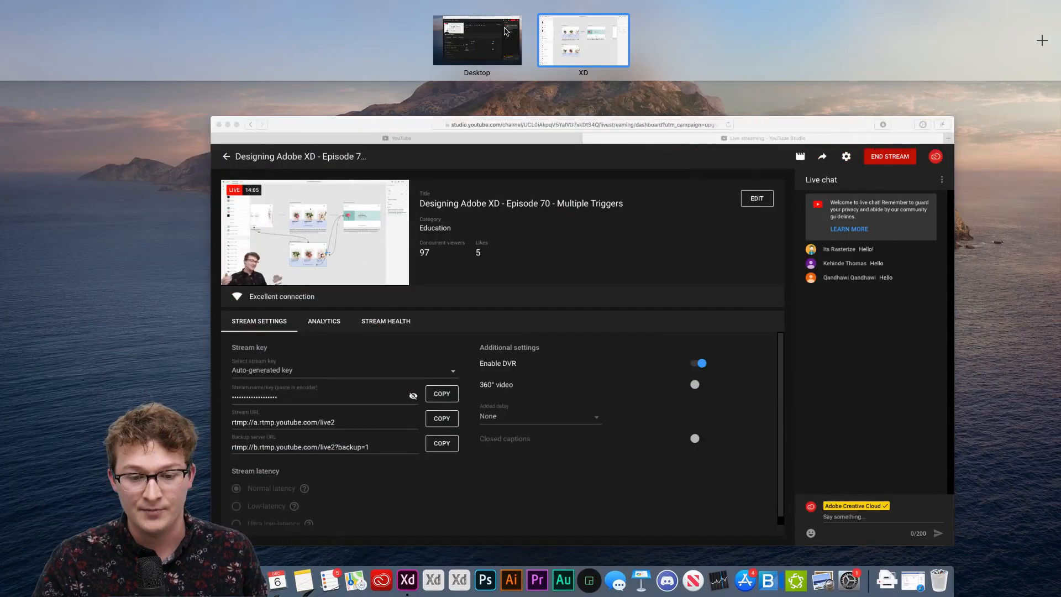
pyautogui.click(585, 38)
pyautogui.hotkey('ctrl', 'Up')
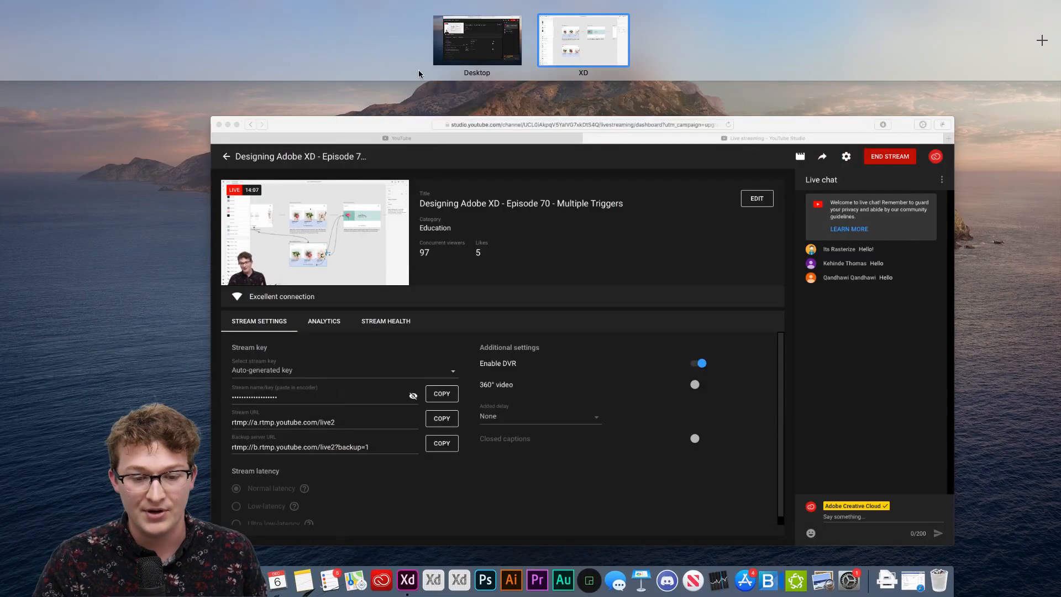
pyautogui.click(454, 39)
pyautogui.press('super+m')
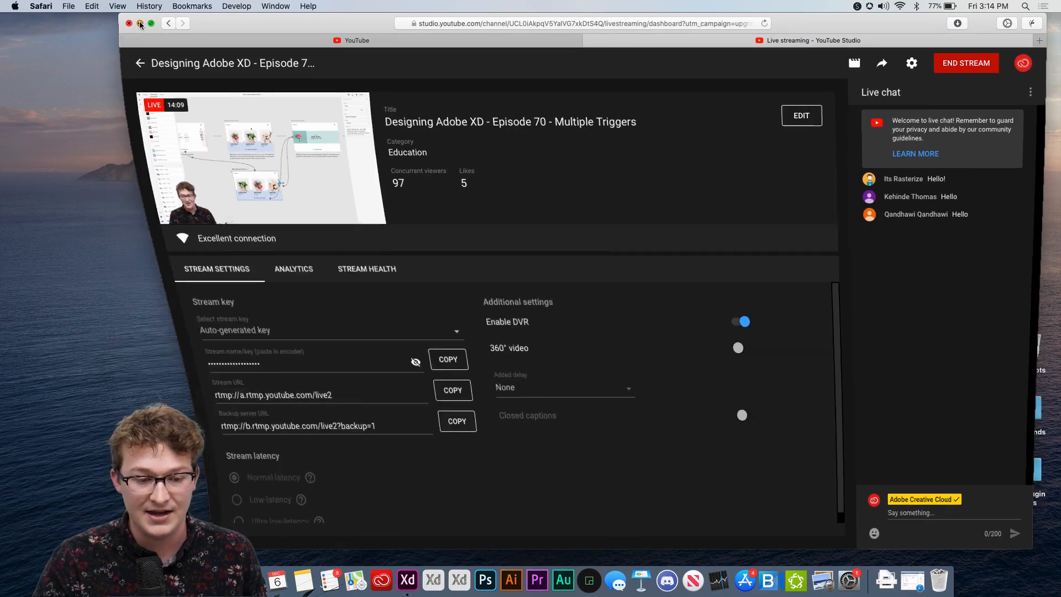
pyautogui.rightClick(395, 577)
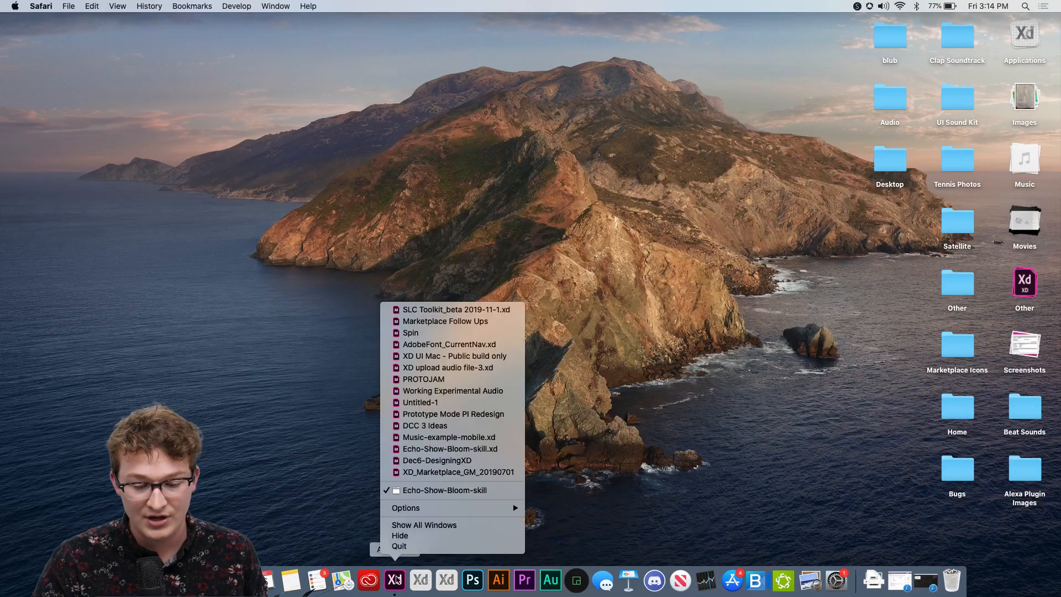
pyautogui.click(447, 463)
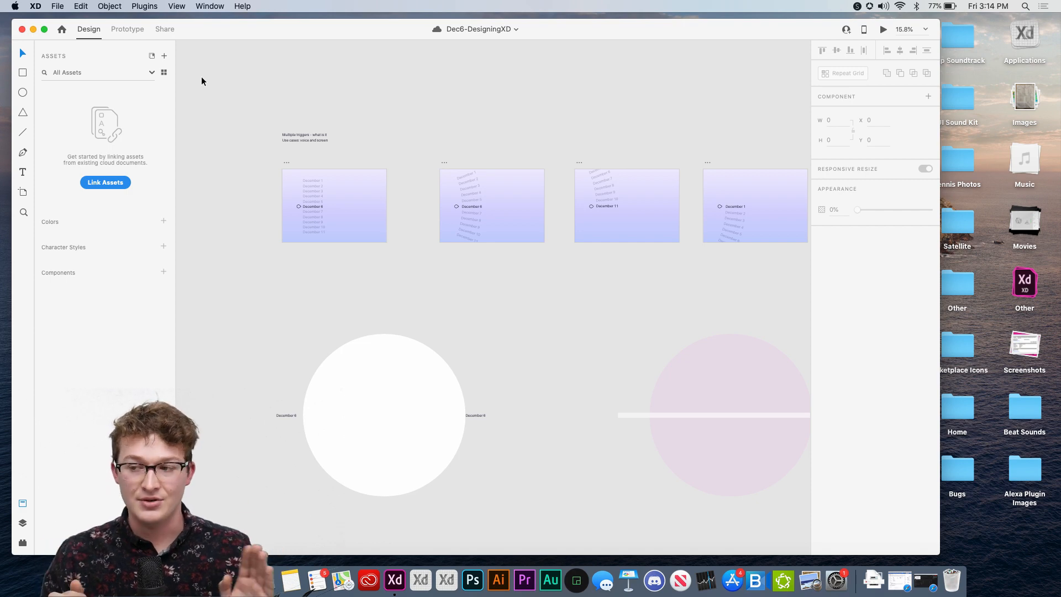
# Step: Examine the straight December date list and its emphasized December 6 entry on the iPad Pro 11in – 1 artboard
pyautogui.scroll(10, 324, 218)
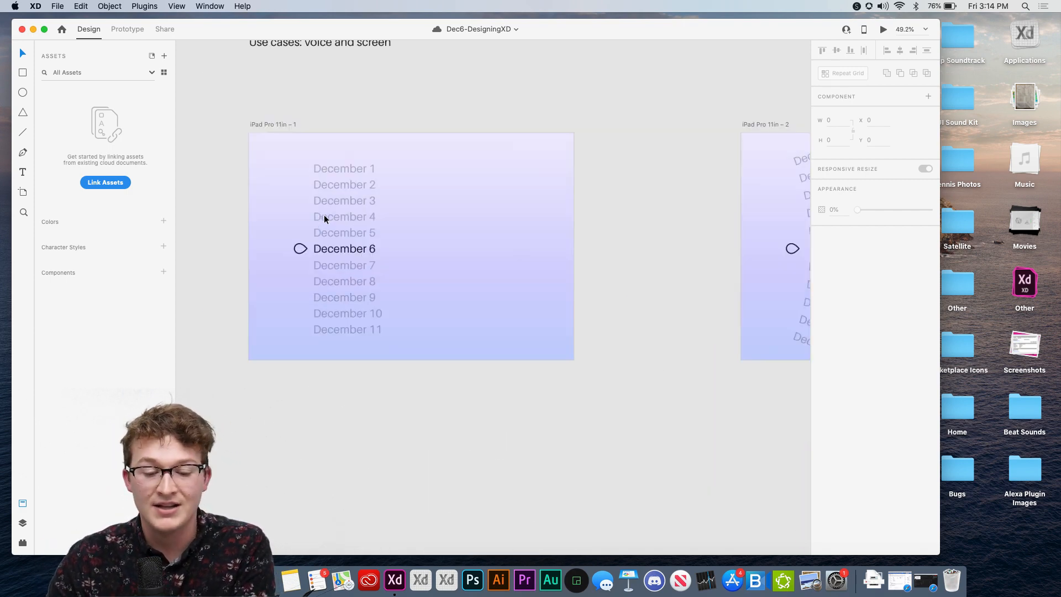
pyautogui.scroll(2, 324, 219)
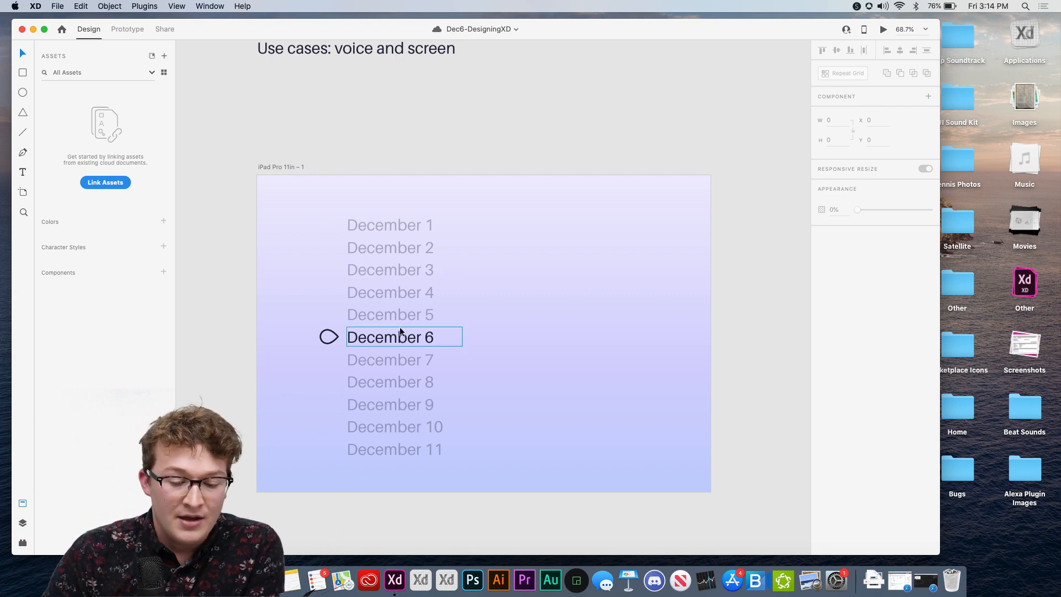
pyautogui.click(392, 346)
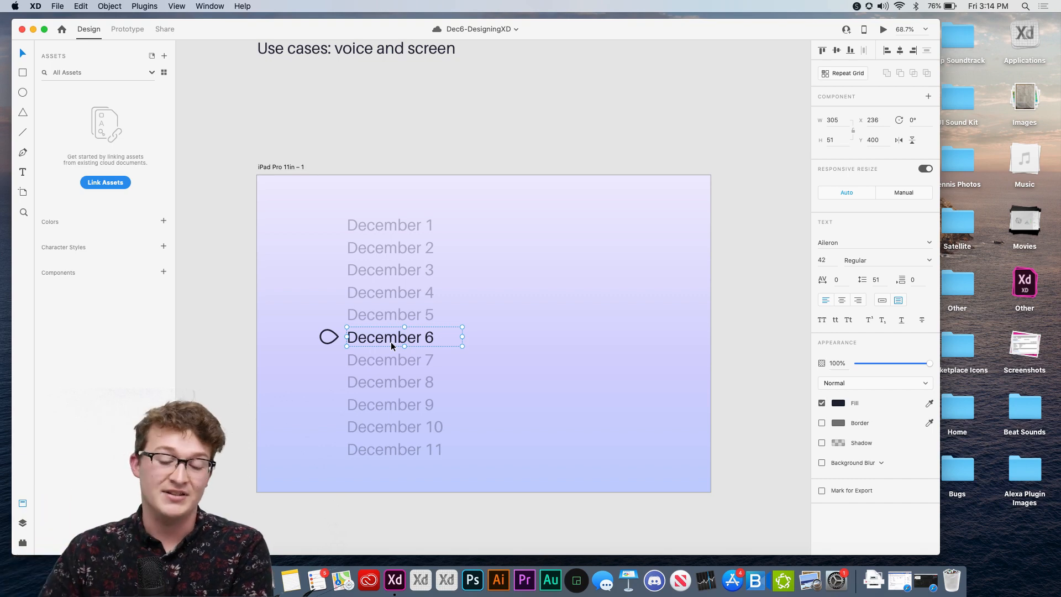
pyautogui.scroll(5, 394, 342)
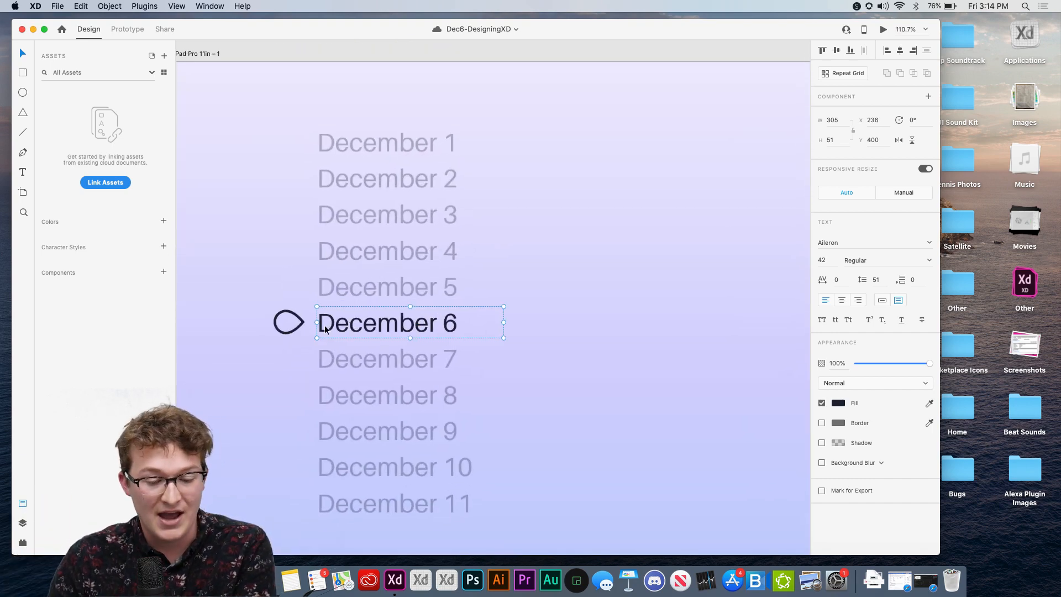
pyautogui.scroll(1, 362, 323)
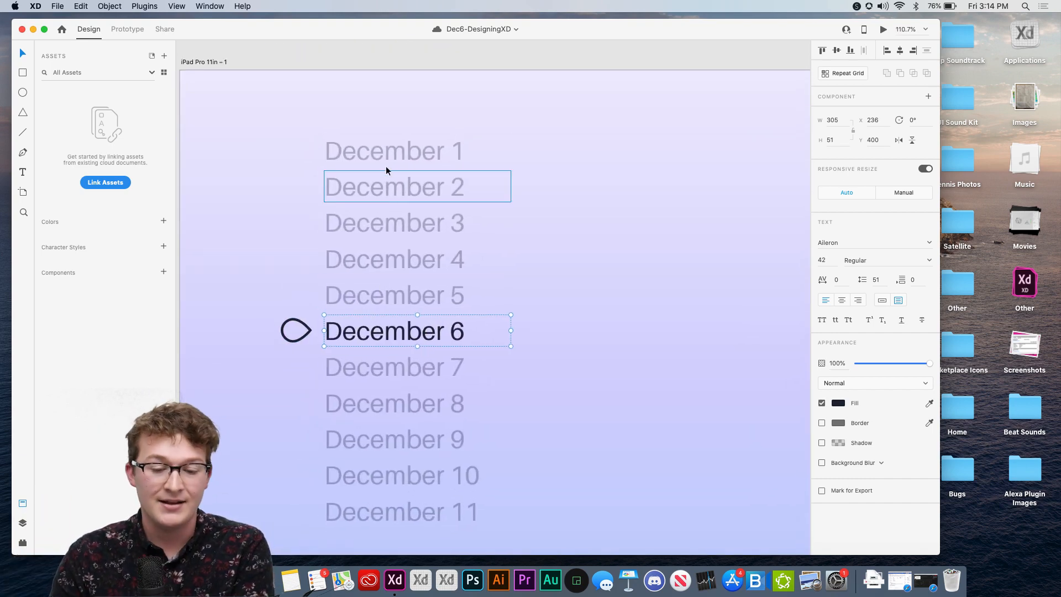
pyautogui.click(534, 388)
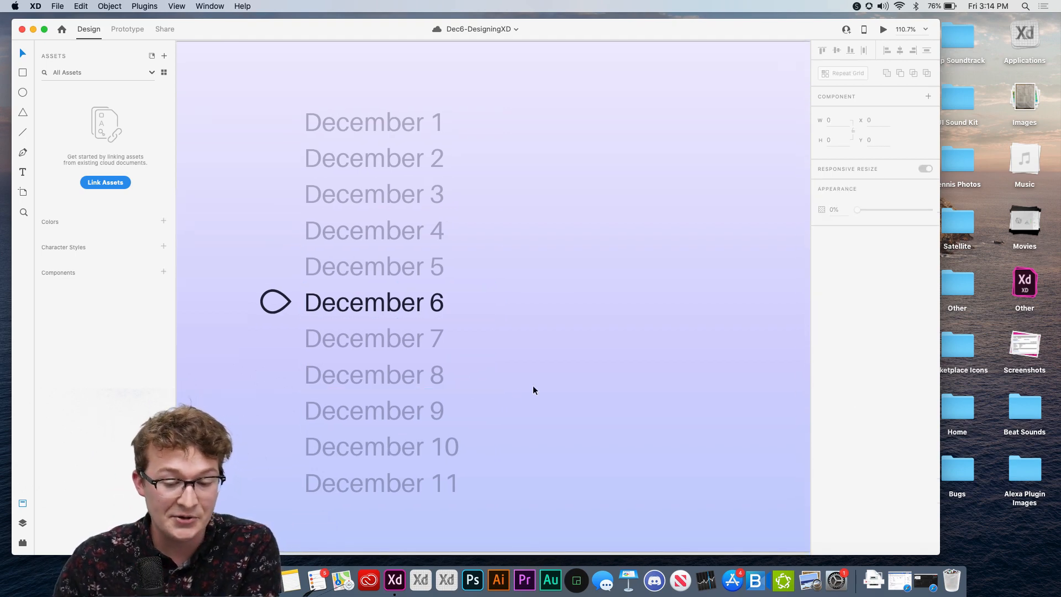
pyautogui.scroll(-5, 535, 389)
pyautogui.scroll(-3, 535, 390)
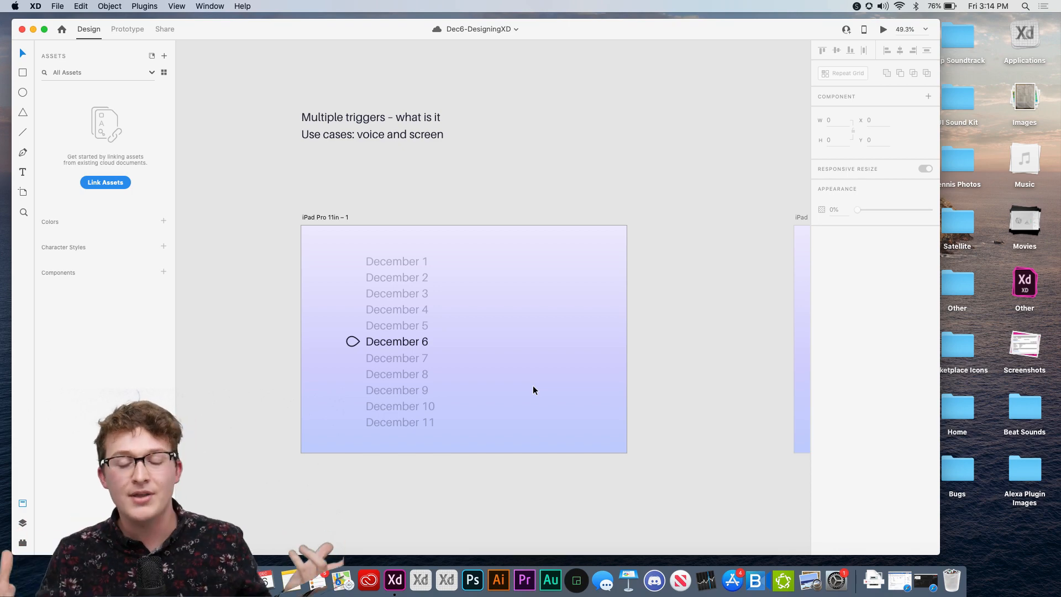
pyautogui.scroll(-3, 533, 390)
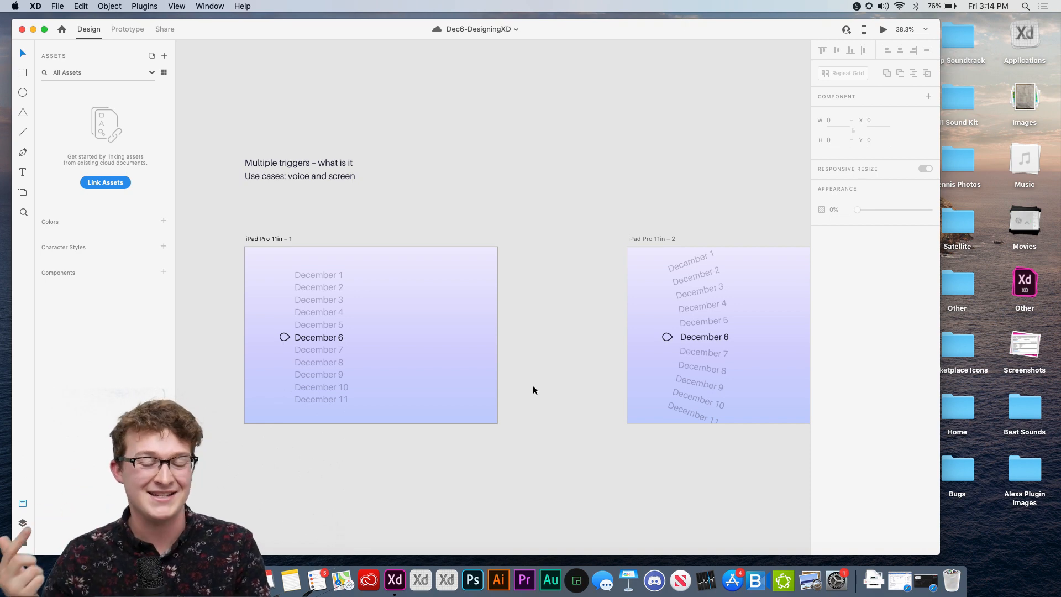
# Step: Compare the straight date list on iPad Pro 11in – 1 with the curved date wheel on iPad Pro 11in – 2
pyautogui.hscroll(5, 533, 390)
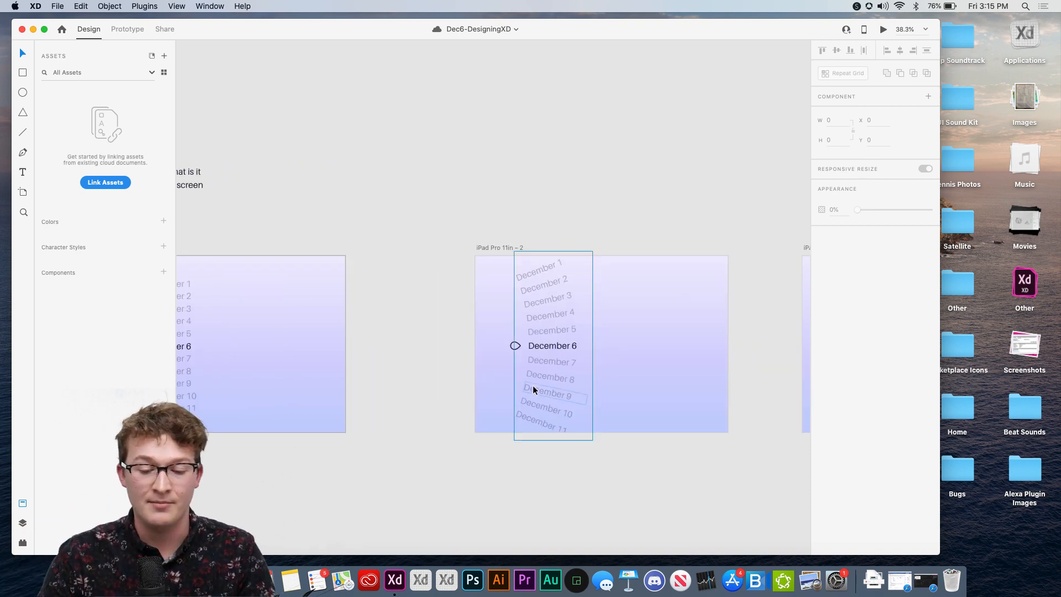
pyautogui.hscroll(-10, 524, 390)
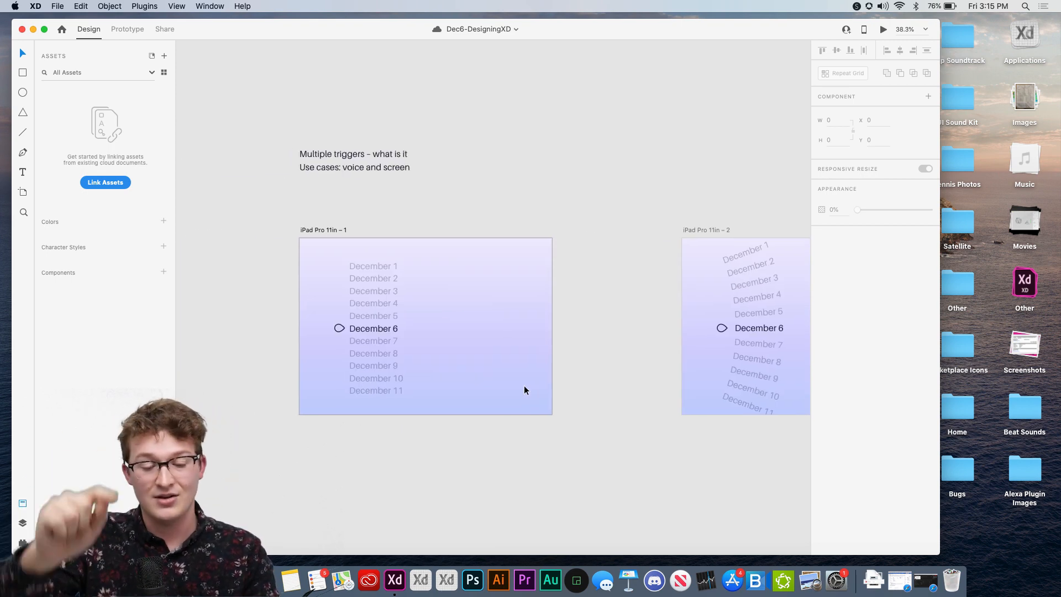
pyautogui.hscroll(3, 507, 383)
pyautogui.scroll(5, 604, 345)
pyautogui.hscroll(2, 592, 339)
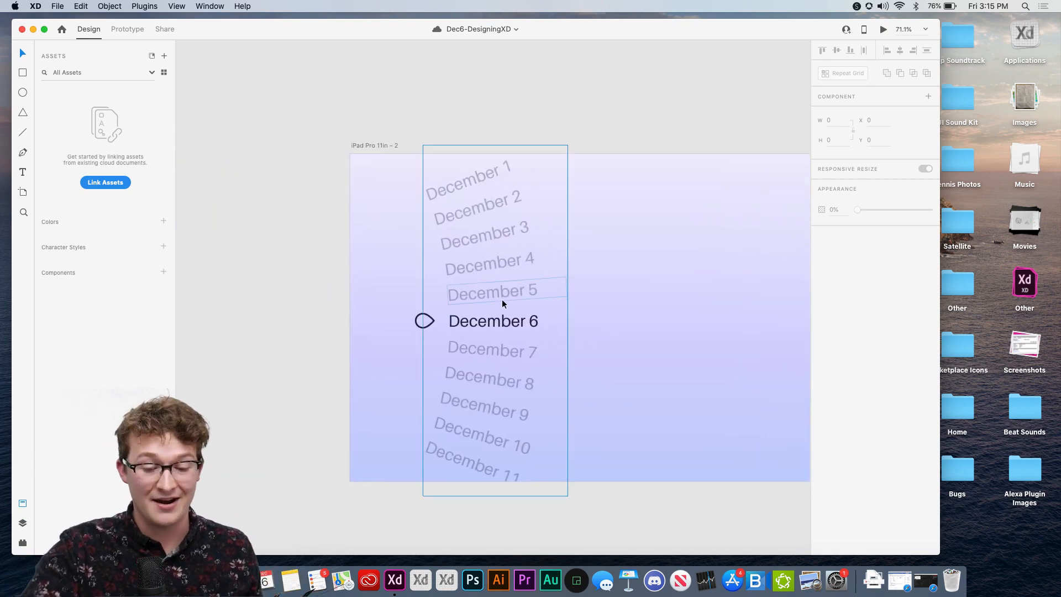
# Step: Make the document window full screen and hide the assets library to free up canvas space
pyautogui.hscroll(3, 504, 303)
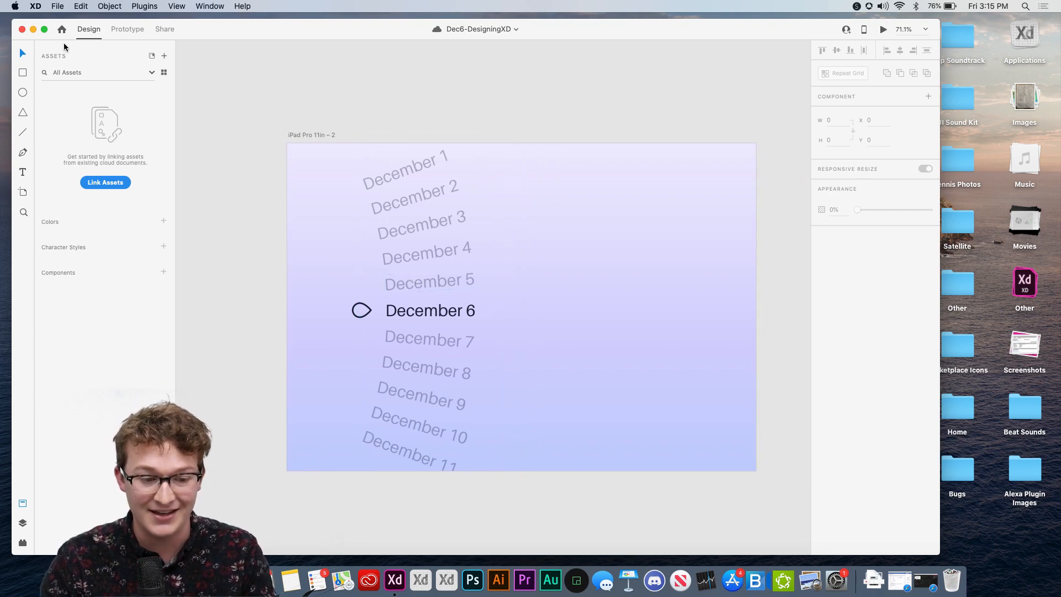
pyautogui.press('ctrl+super+f')
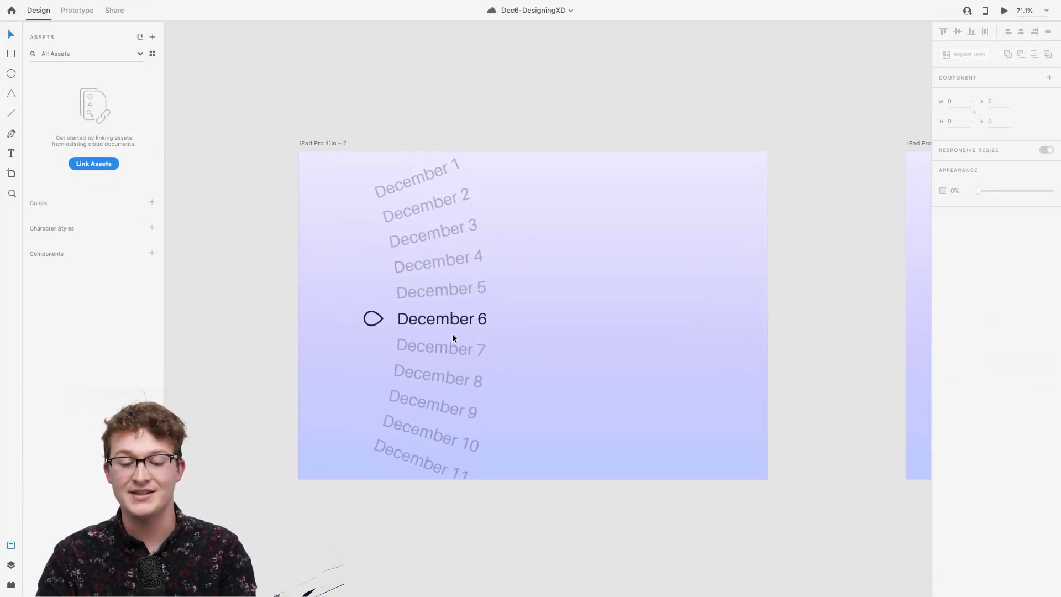
pyautogui.click(11, 545)
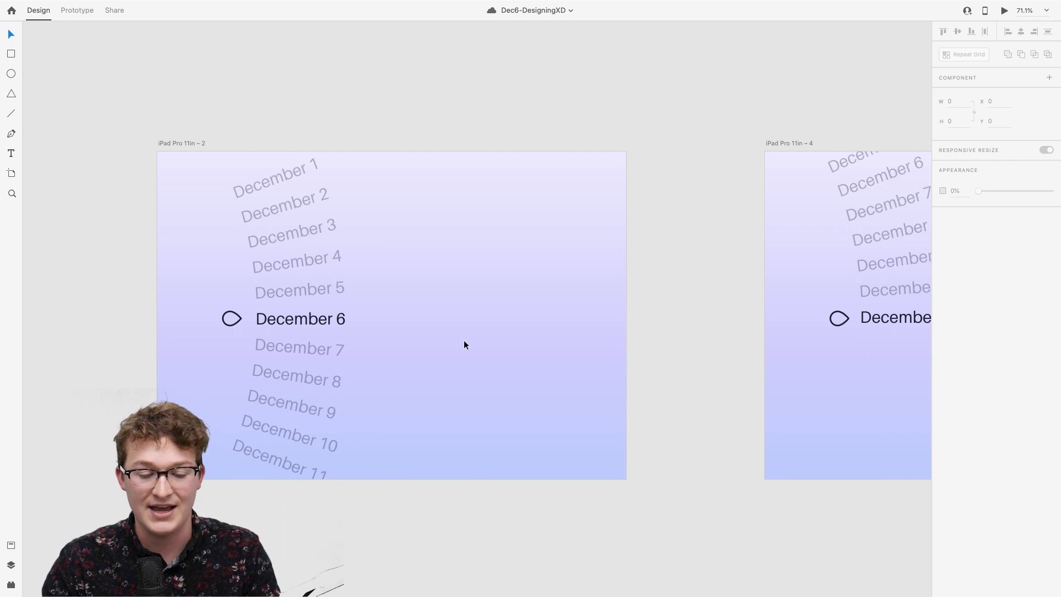
# Step: Examine the curved date wheel on iPad Pro 11in – 2 up close and against its rotated position on iPad Pro 11in – 4
pyautogui.hscroll(-2, 463, 339)
pyautogui.scroll(3, 463, 340)
pyautogui.scroll(-2, 463, 340)
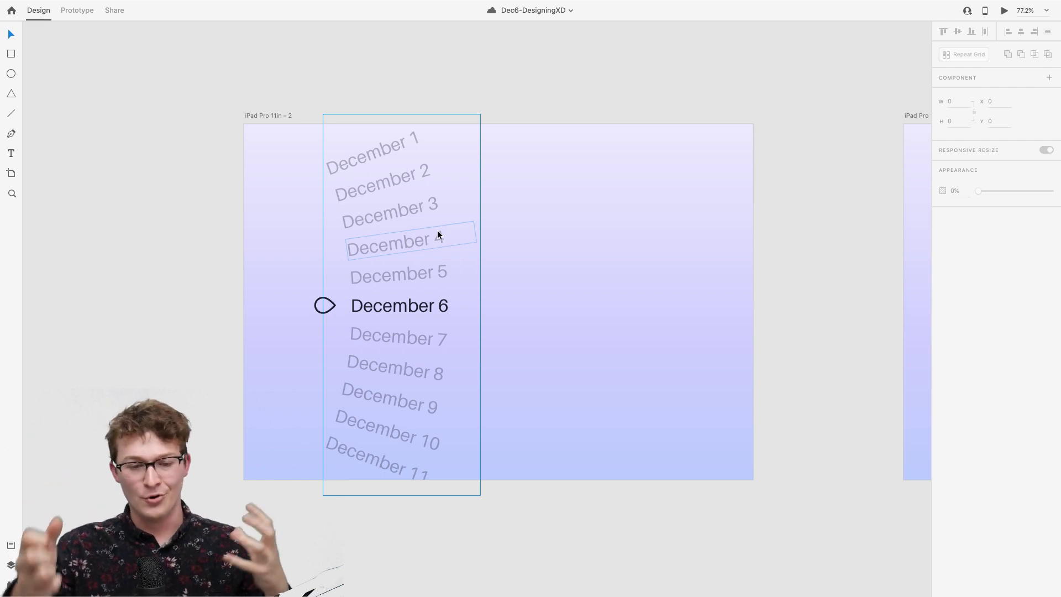
pyautogui.scroll(-2, 436, 230)
pyautogui.hscroll(1, 326, 350)
pyautogui.hscroll(-1, 327, 351)
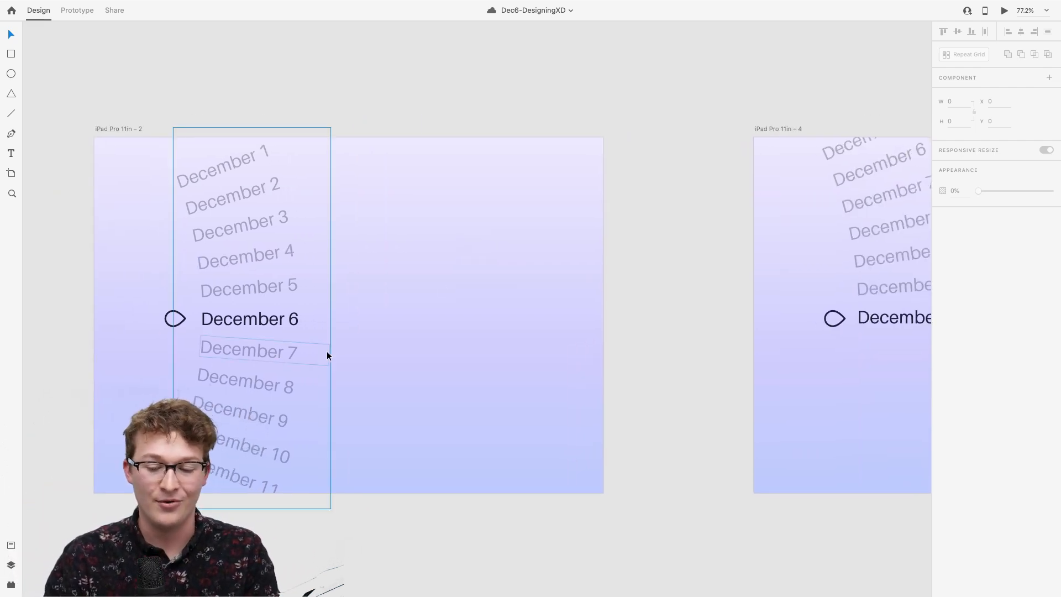
pyautogui.scroll(-2, 326, 350)
pyautogui.hscroll(2, 327, 351)
pyautogui.scroll(-3, 327, 350)
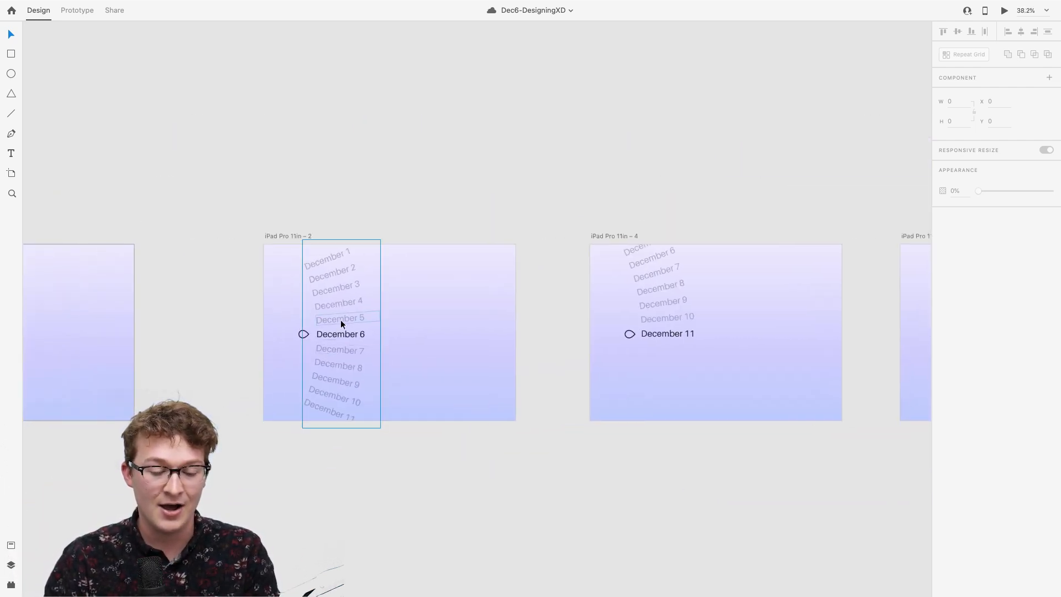
pyautogui.scroll(5, 376, 313)
pyautogui.scroll(-2, 349, 382)
pyautogui.scroll(-5, 402, 326)
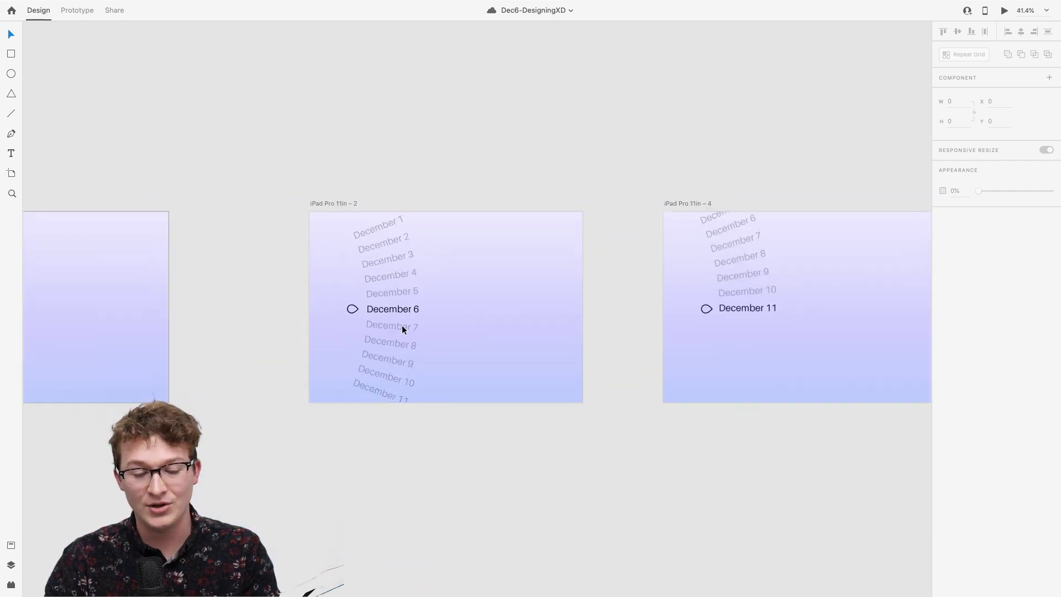
pyautogui.scroll(4, 337, 323)
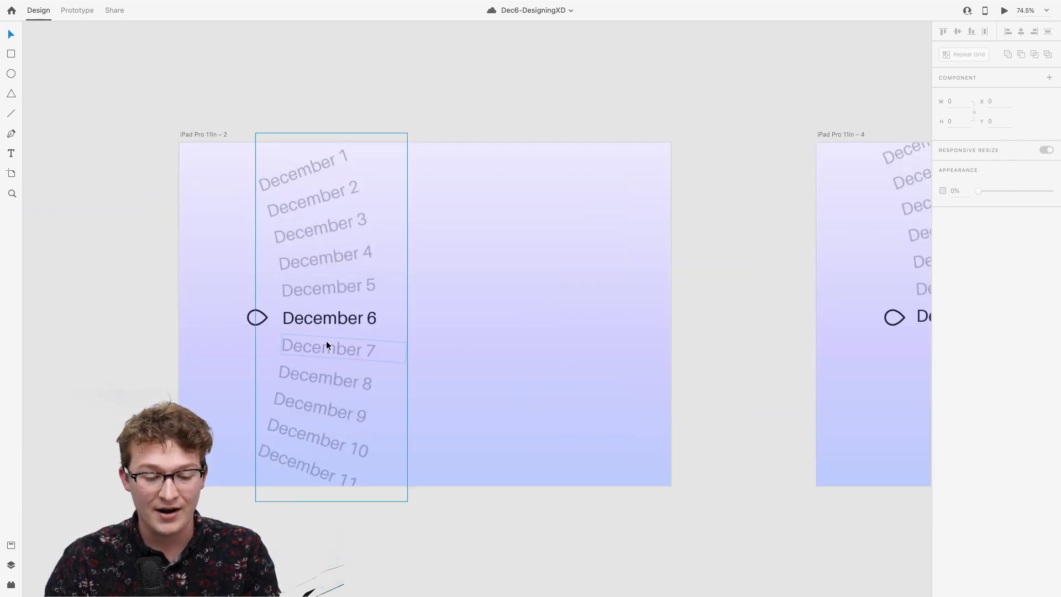
pyautogui.scroll(-4, 392, 289)
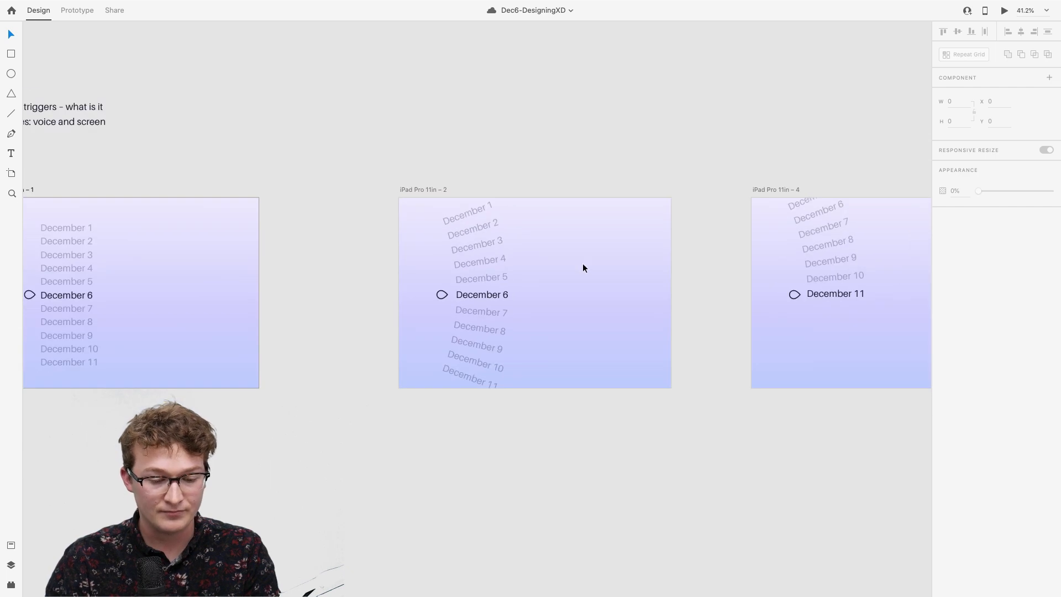
# Step: Review the row of date picker artboards, checking the December 6 text on iPad Pro 11in – 1 against the iPad Pro 11in – 2 version
pyautogui.hscroll(-3, 582, 263)
pyautogui.scroll(-3, 583, 263)
pyautogui.hscroll(-2, 582, 263)
pyautogui.hscroll(3, 582, 263)
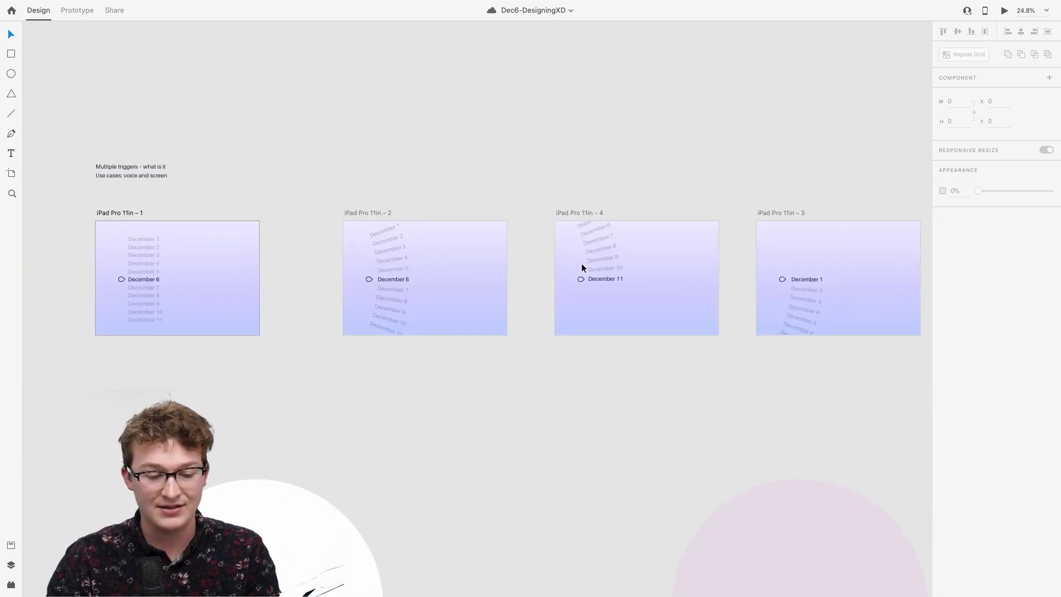
pyautogui.scroll(5, 176, 267)
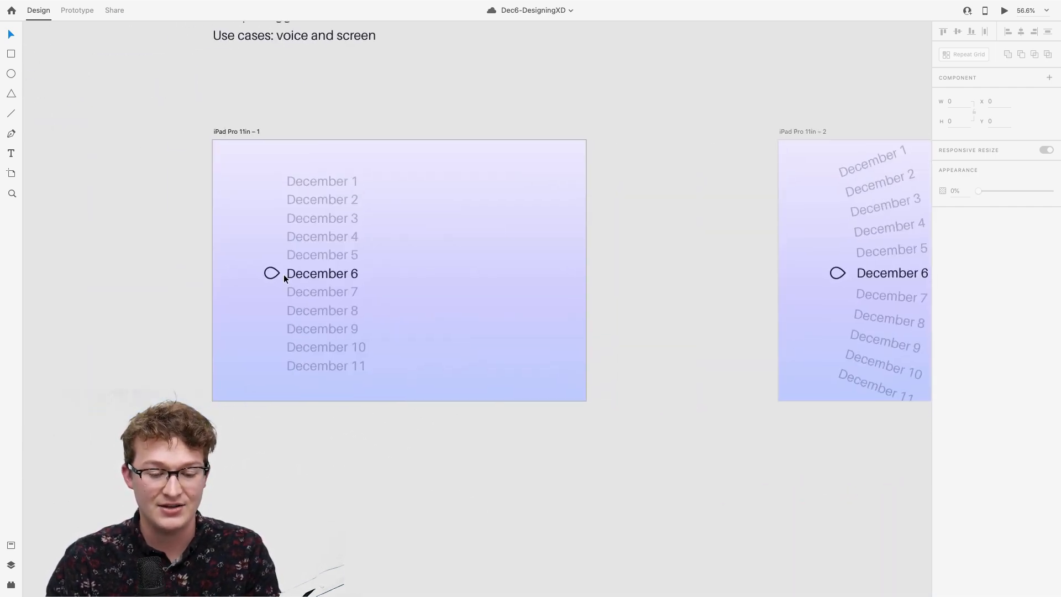
pyautogui.click(287, 273)
pyautogui.scroll(3, 337, 268)
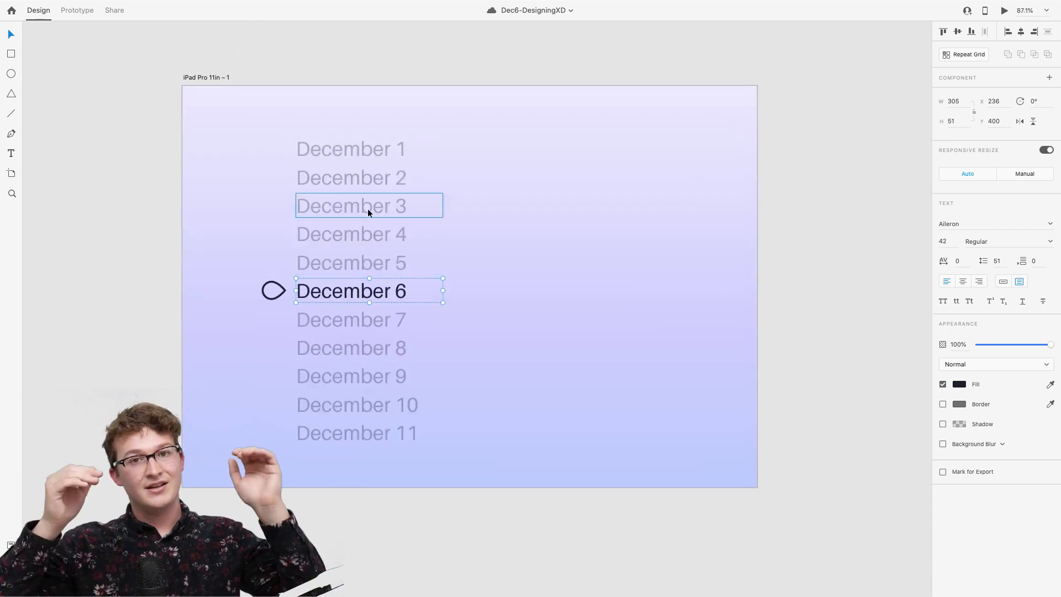
pyautogui.scroll(-5, 367, 208)
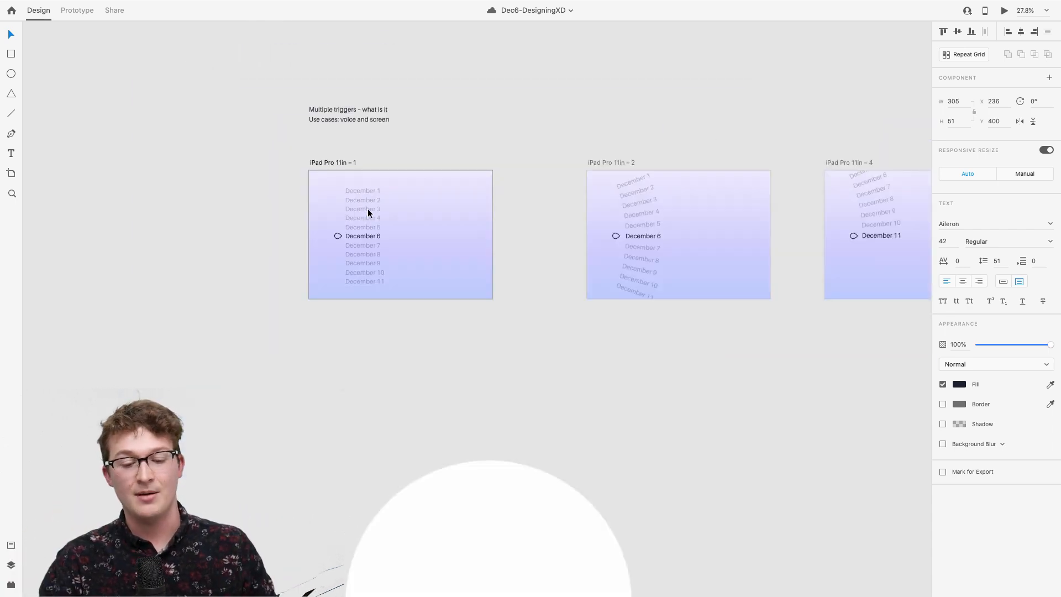
pyautogui.scroll(-1, 324, 157)
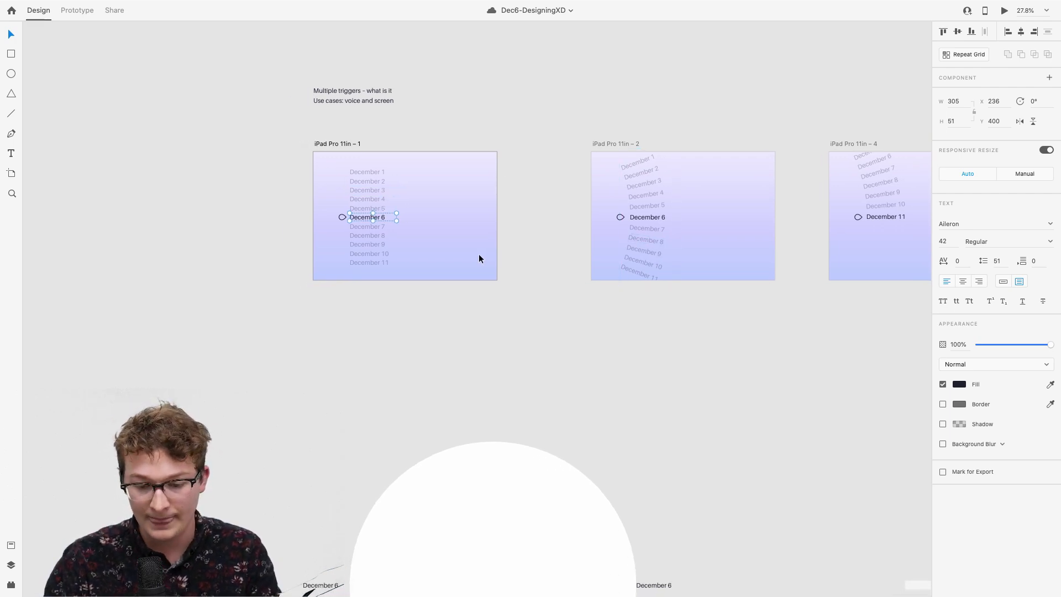
pyautogui.hscroll(5, 479, 254)
pyautogui.click(514, 244)
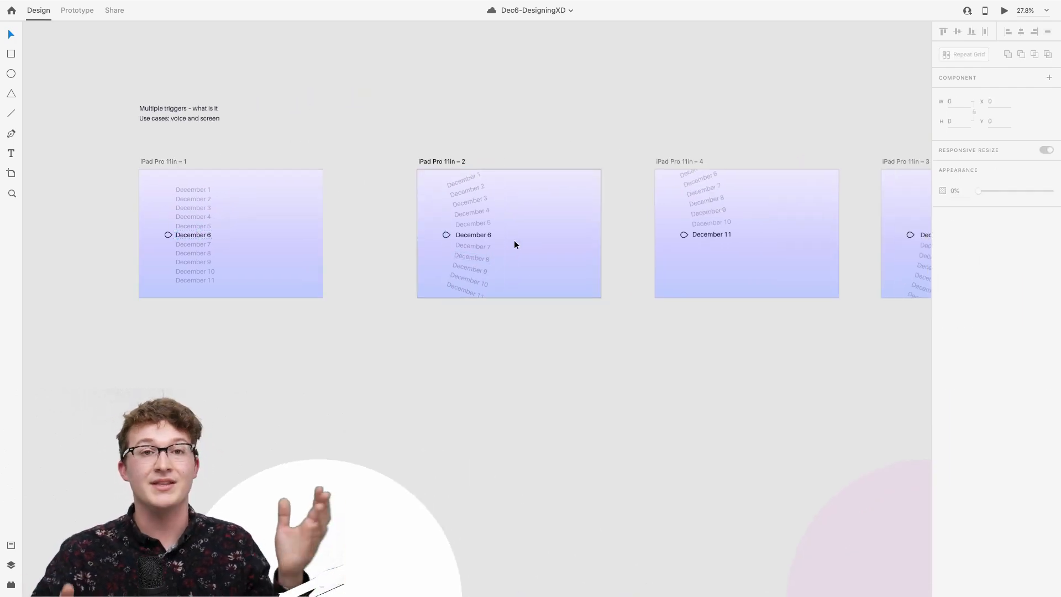
# Step: Inspect the individually rotated December 7 and December 8 text items inside the date wheel on iPad Pro 11in – 2
pyautogui.hscroll(4, 514, 244)
pyautogui.scroll(3, 514, 244)
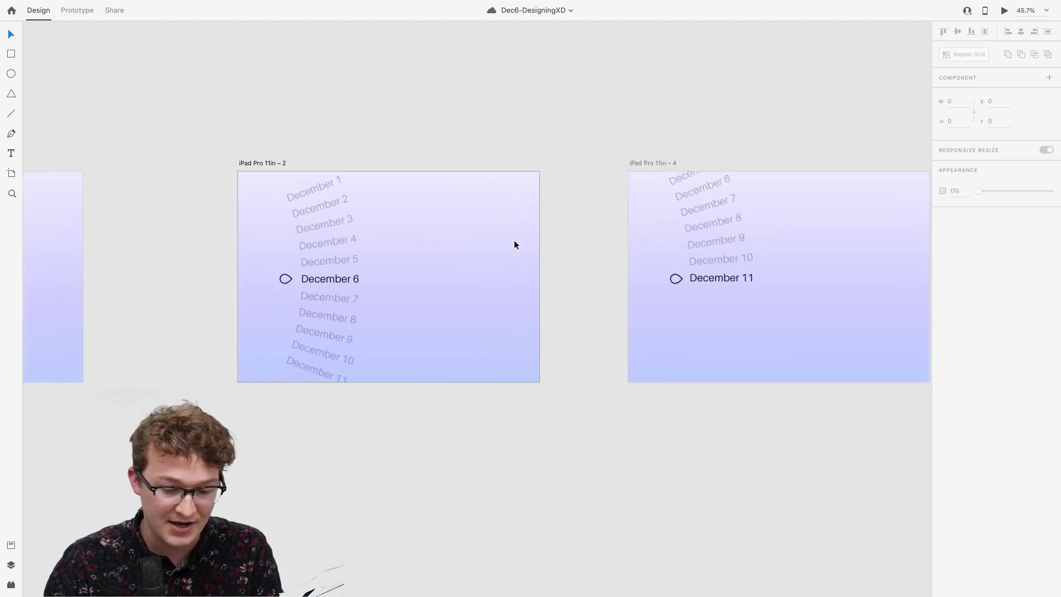
pyautogui.doubleClick(329, 298)
pyautogui.scroll(6, 328, 298)
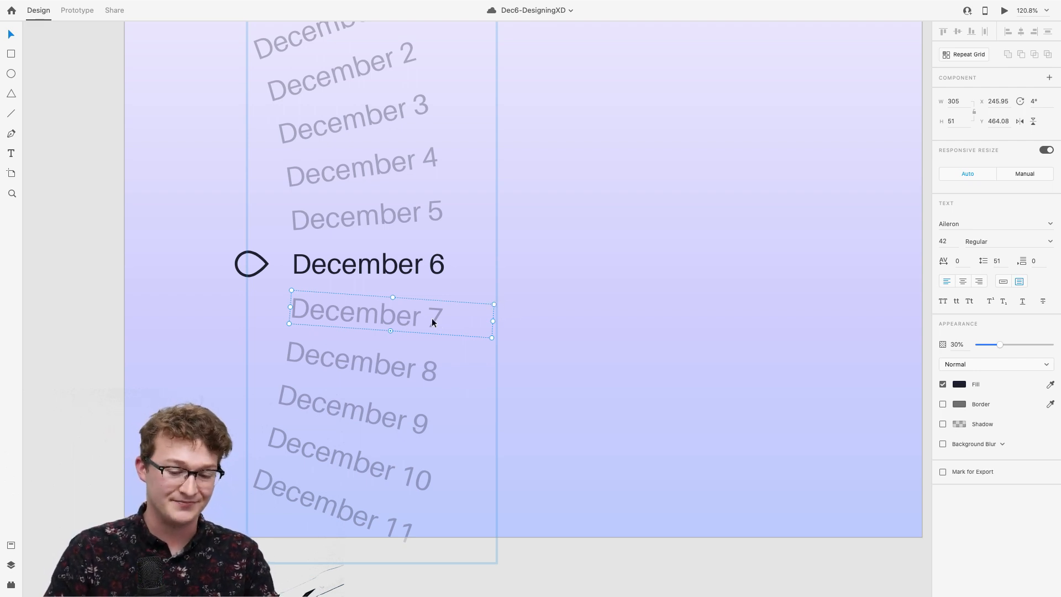
pyautogui.scroll(2, 491, 319)
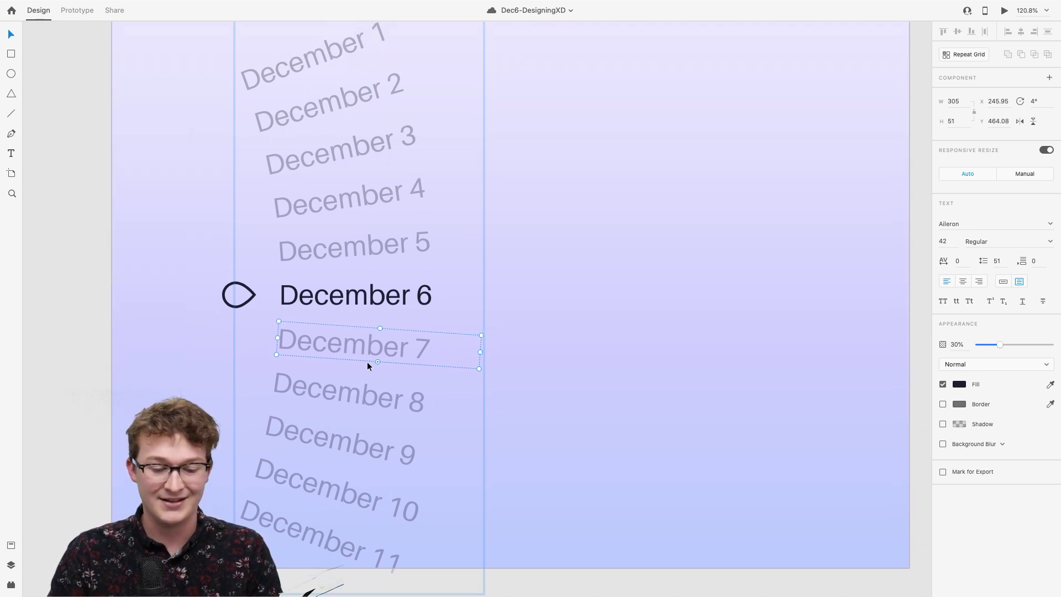
pyautogui.click(384, 401)
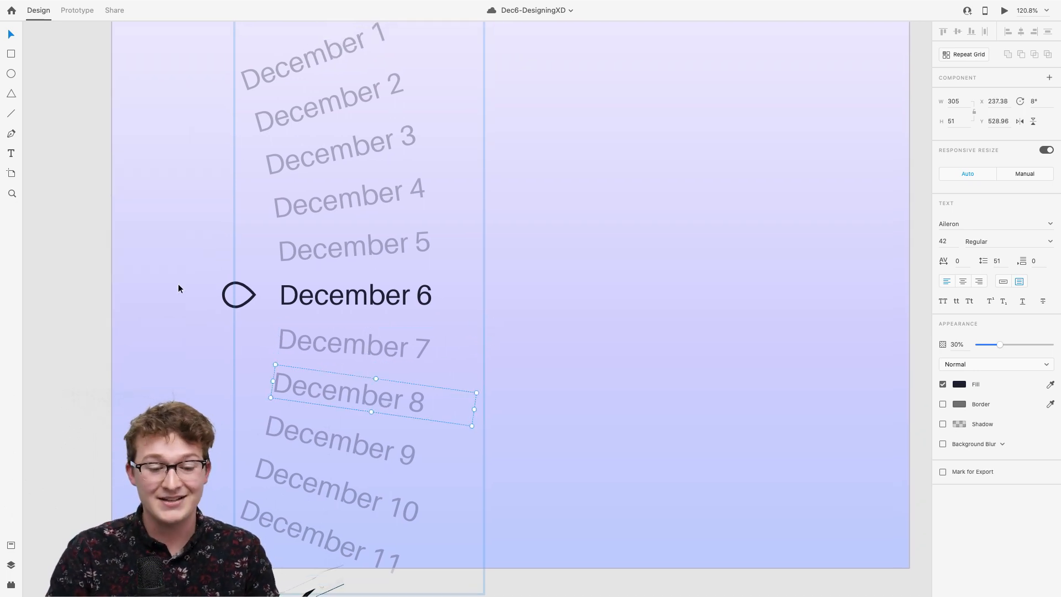
pyautogui.click(574, 240)
pyautogui.scroll(-3, 574, 239)
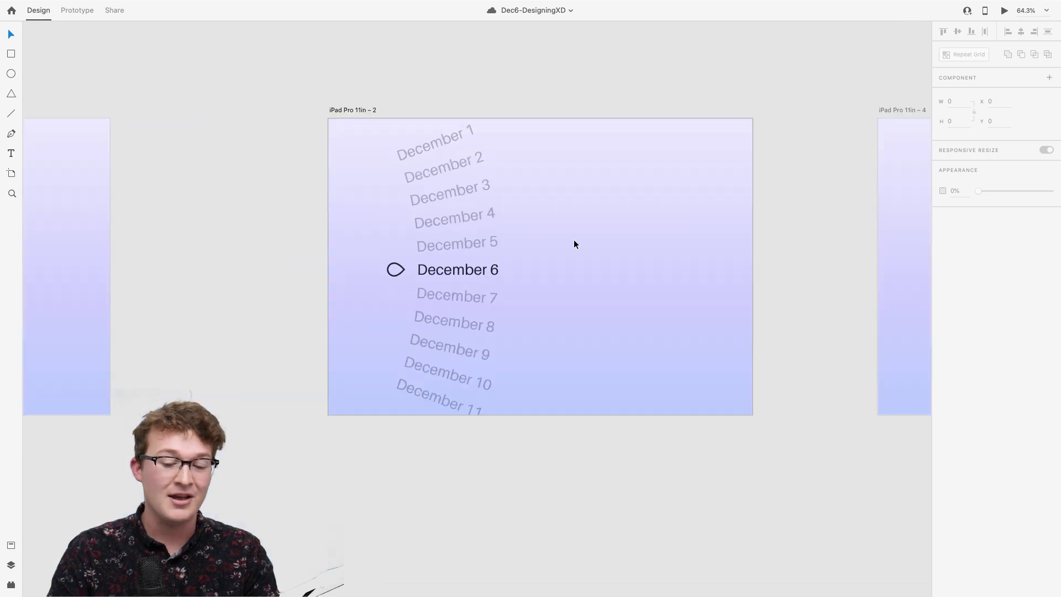
pyautogui.hscroll(2, 573, 239)
pyautogui.hscroll(3, 489, 258)
pyautogui.scroll(-2, 383, 321)
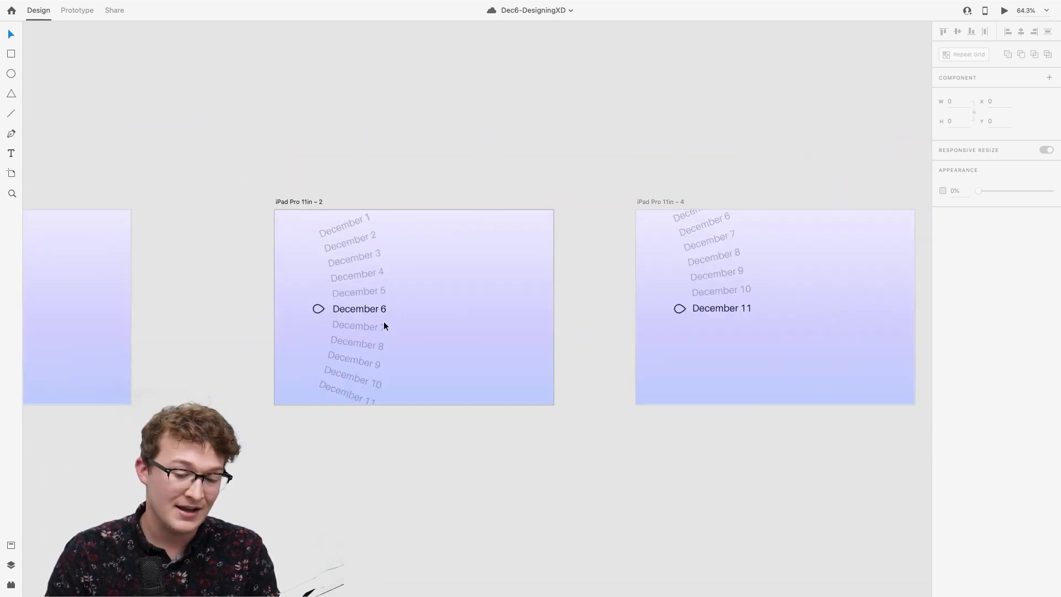
# Step: Examine the two circle constructions below the artboards, with the December 6 text placed at the circle's edge for building the wheel
pyautogui.scroll(-4, 383, 321)
pyautogui.scroll(-3, 384, 324)
pyautogui.scroll(-1, 452, 329)
pyautogui.scroll(2, 453, 328)
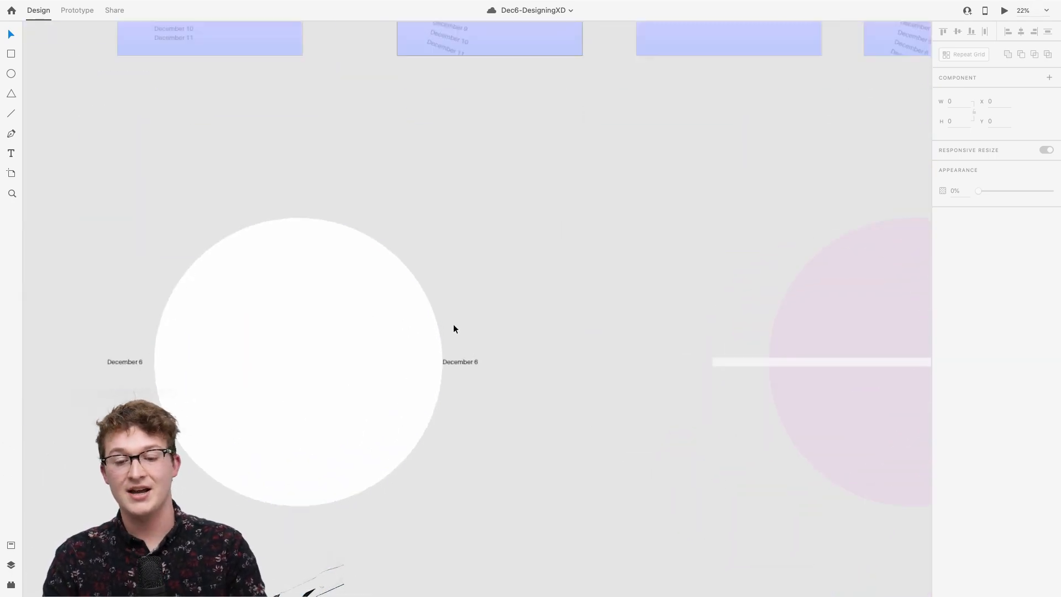
pyautogui.scroll(1, 453, 329)
pyautogui.hscroll(-2, 550, 373)
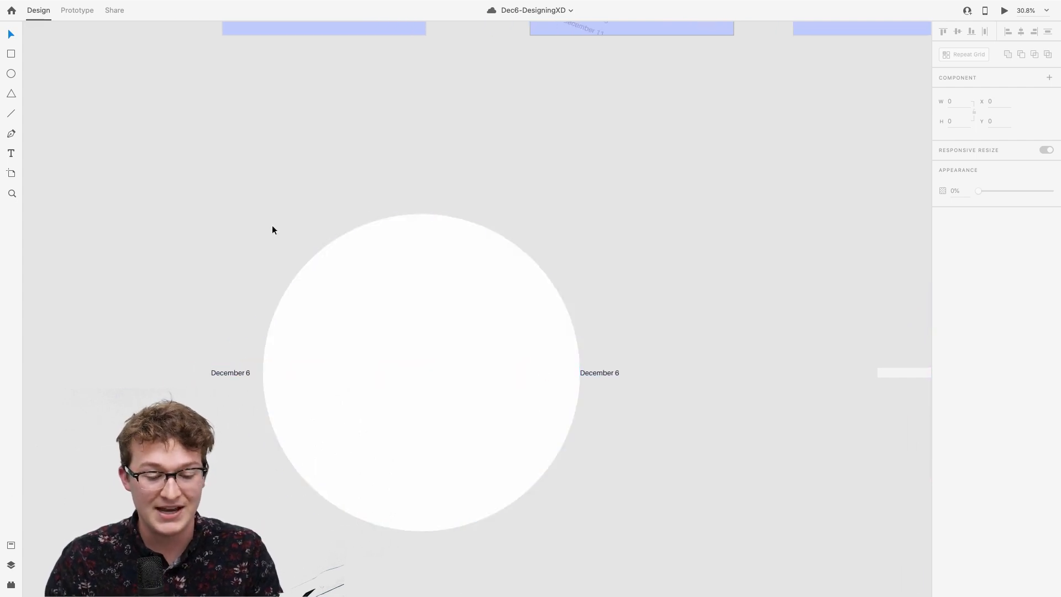
pyautogui.moveTo(198, 270); pyautogui.dragTo(635, 449)
pyautogui.hscroll(5, 636, 449)
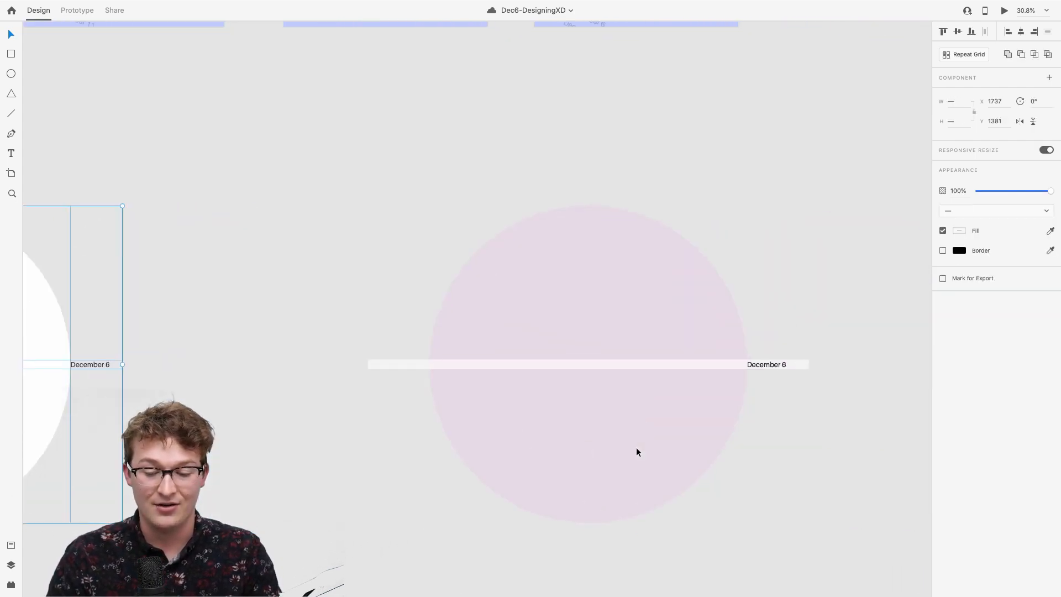
pyautogui.hscroll(2, 635, 452)
pyautogui.click(346, 300)
pyautogui.click(238, 268)
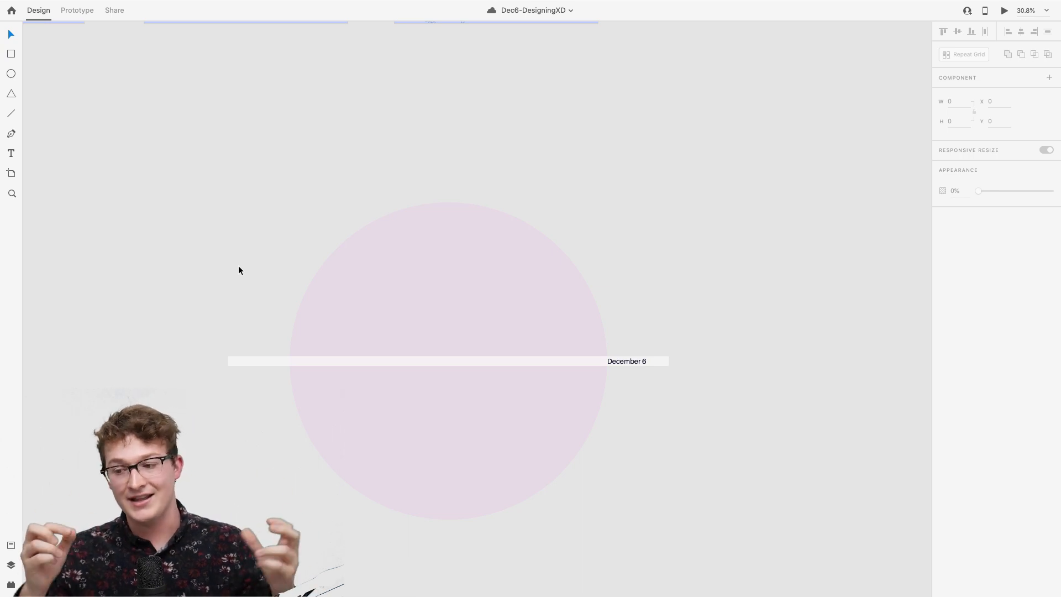
# Step: Review how the dates fan out around December 6 in the wheel on iPad Pro 11in – 2
pyautogui.scroll(10, 239, 270)
pyautogui.hscroll(-5, 239, 269)
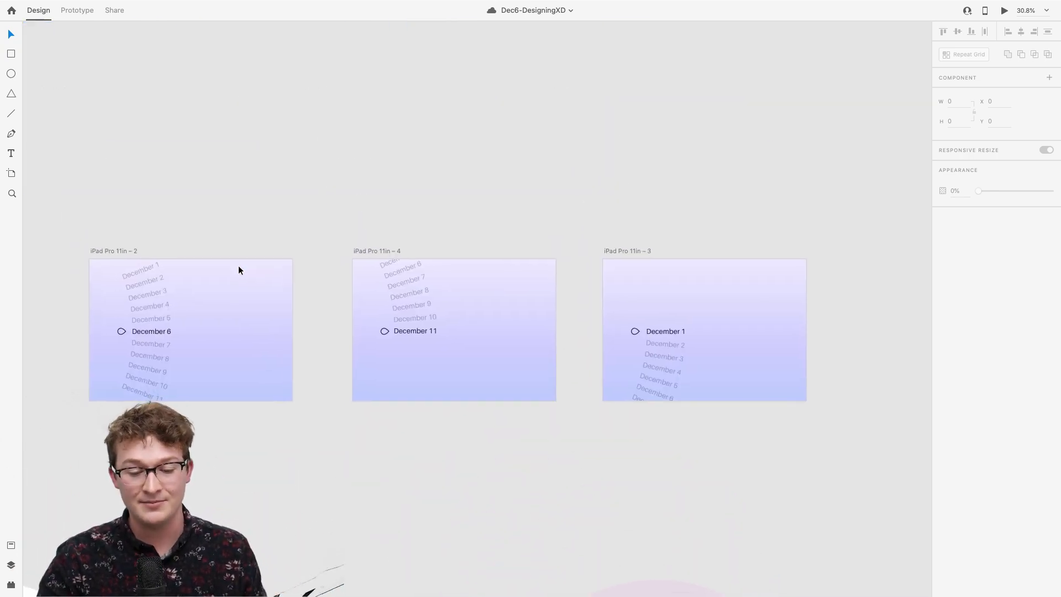
pyautogui.scroll(8, 163, 306)
pyautogui.hscroll(-1, 98, 372)
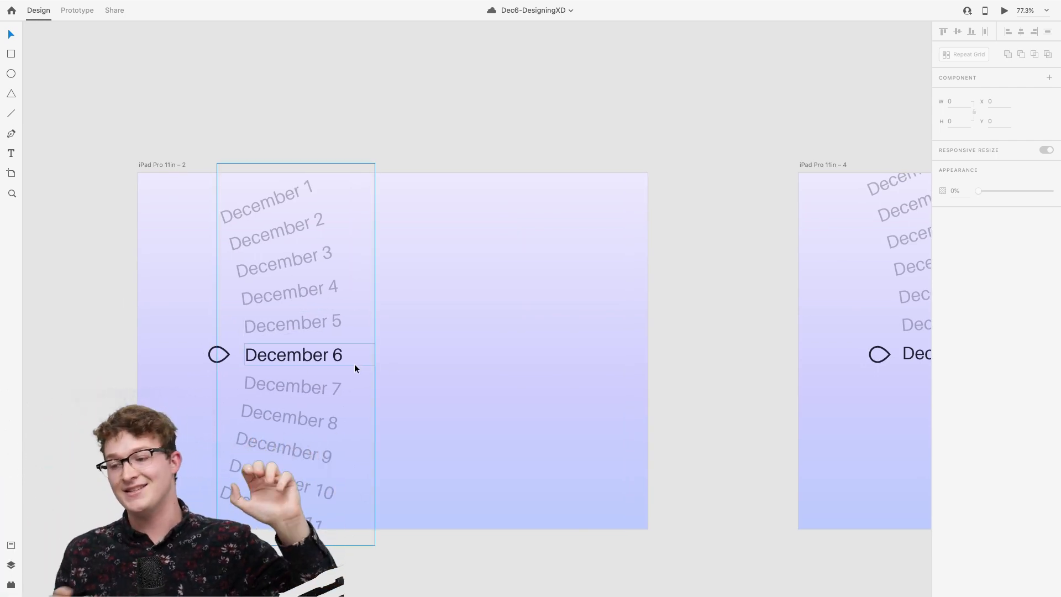
pyautogui.scroll(-3, 354, 363)
pyautogui.hscroll(-1, 354, 363)
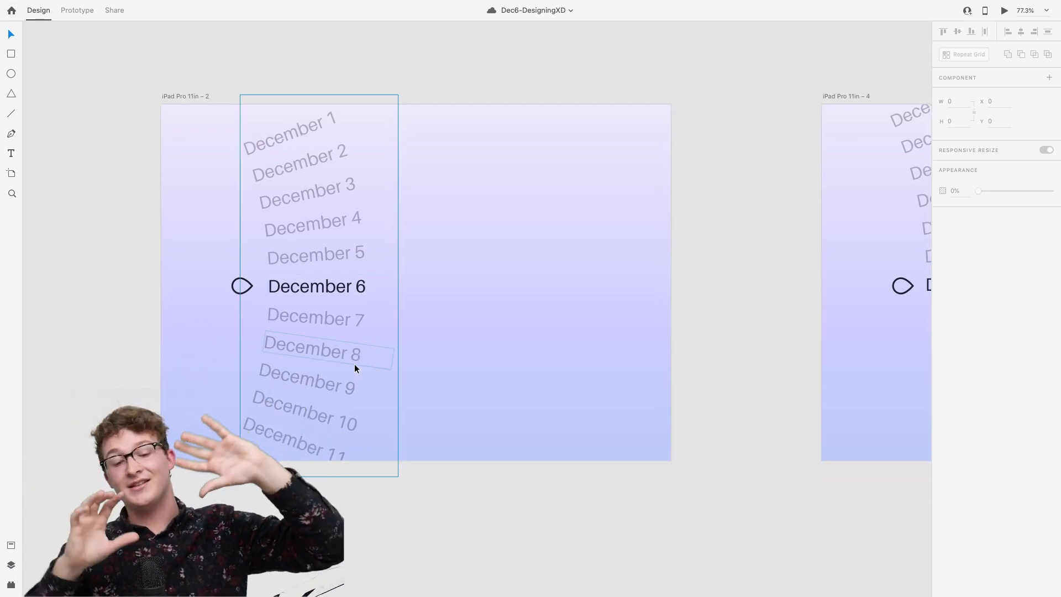
pyautogui.hscroll(3, 459, 336)
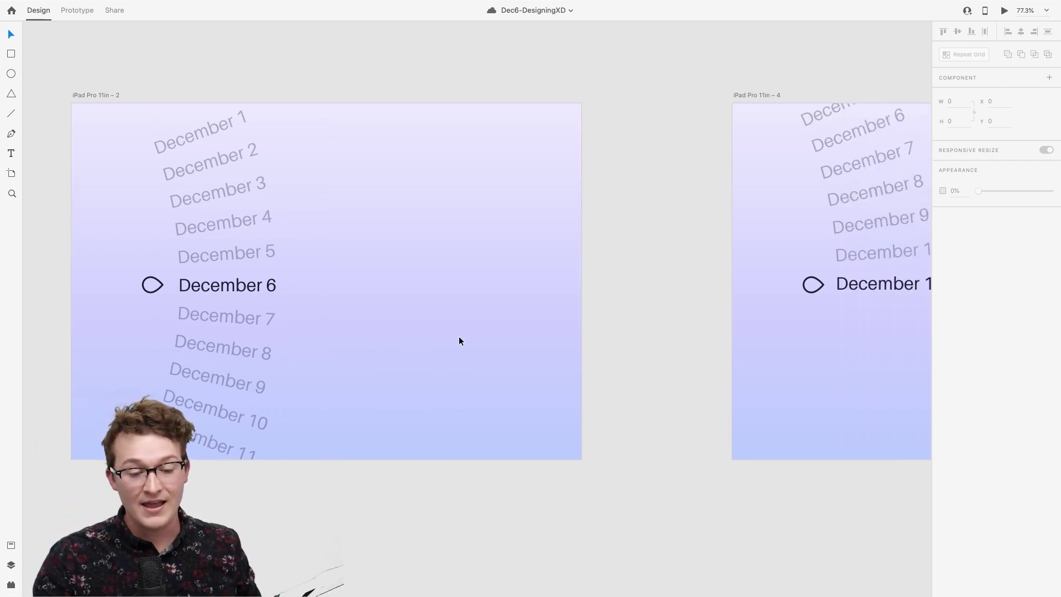
# Step: Try rotating and moving the whole date group on iPad Pro 11in – 2, and undo the changes
pyautogui.scroll(-5, 458, 336)
pyautogui.click(300, 276)
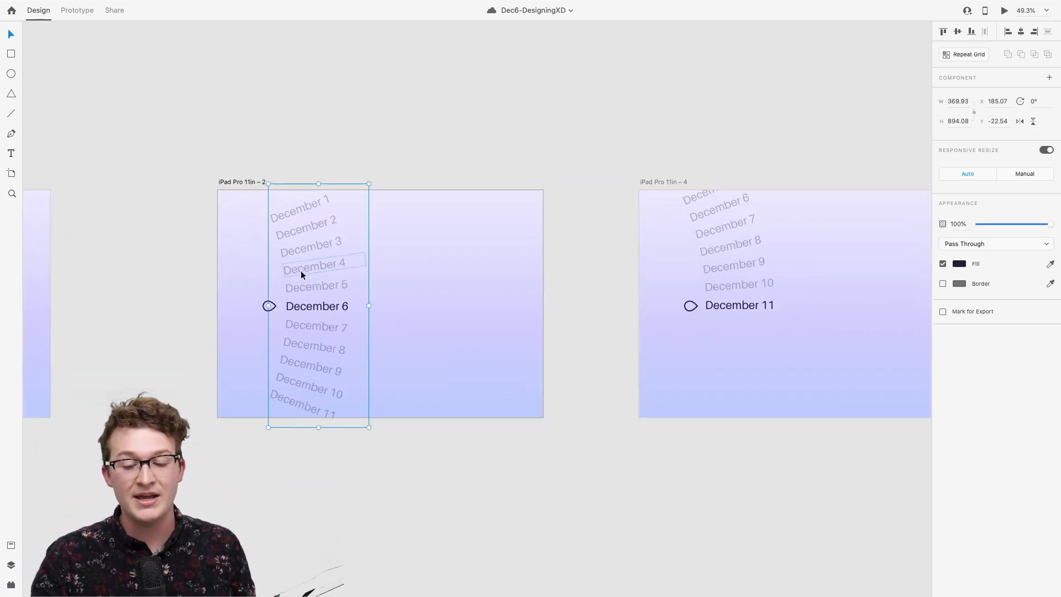
pyautogui.hscroll(-2, 337, 279)
pyautogui.scroll(8, 390, 233)
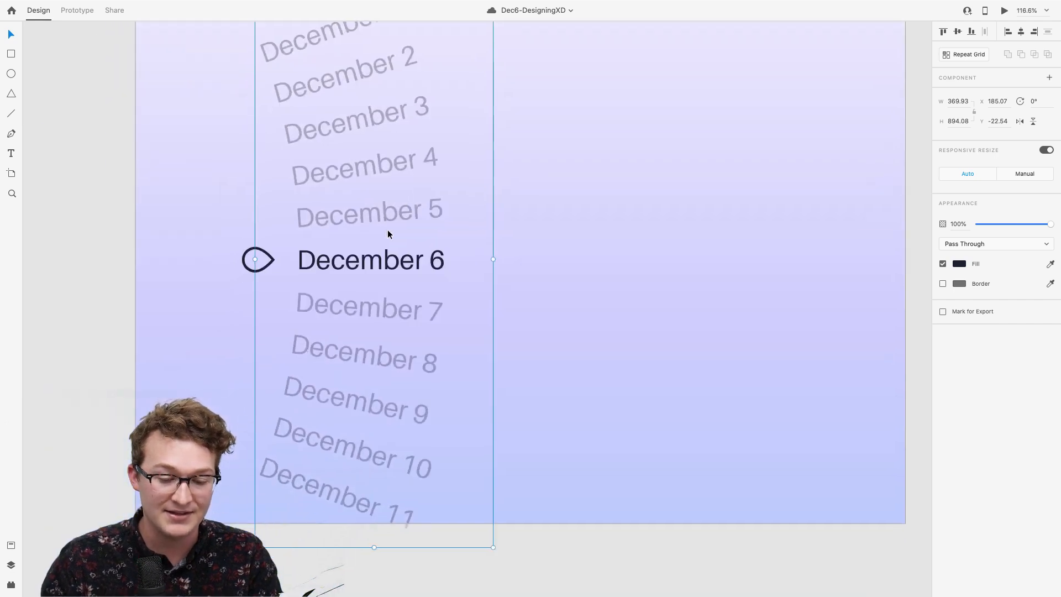
pyautogui.scroll(-4, 387, 230)
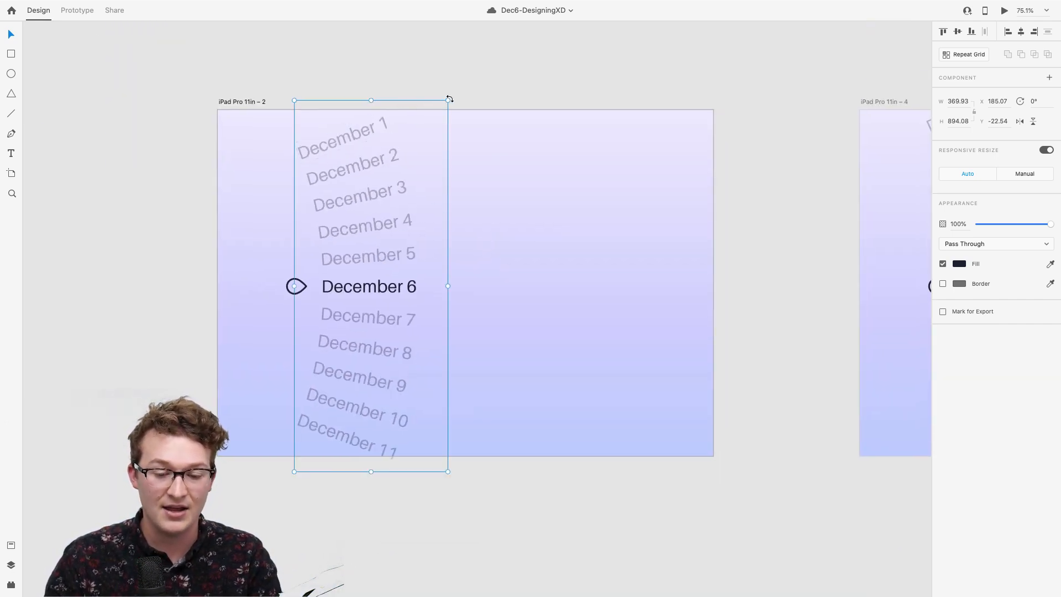
pyautogui.moveTo(449, 99); pyautogui.dragTo(354, 147)
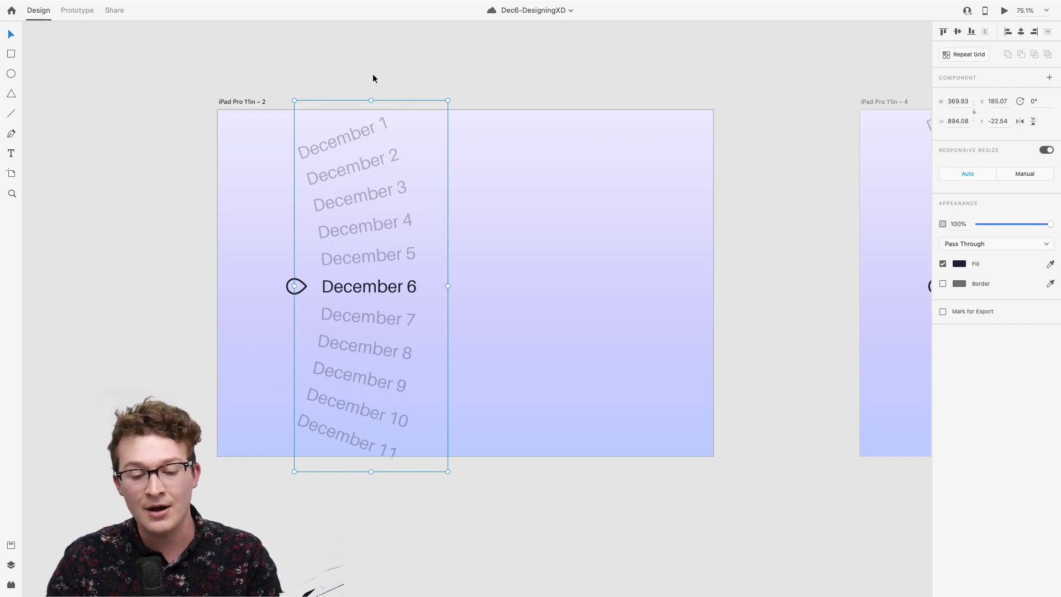
pyautogui.moveTo(387, 347); pyautogui.dragTo(379, 257)
pyautogui.press('super+z')
pyautogui.scroll(-3, 532, 297)
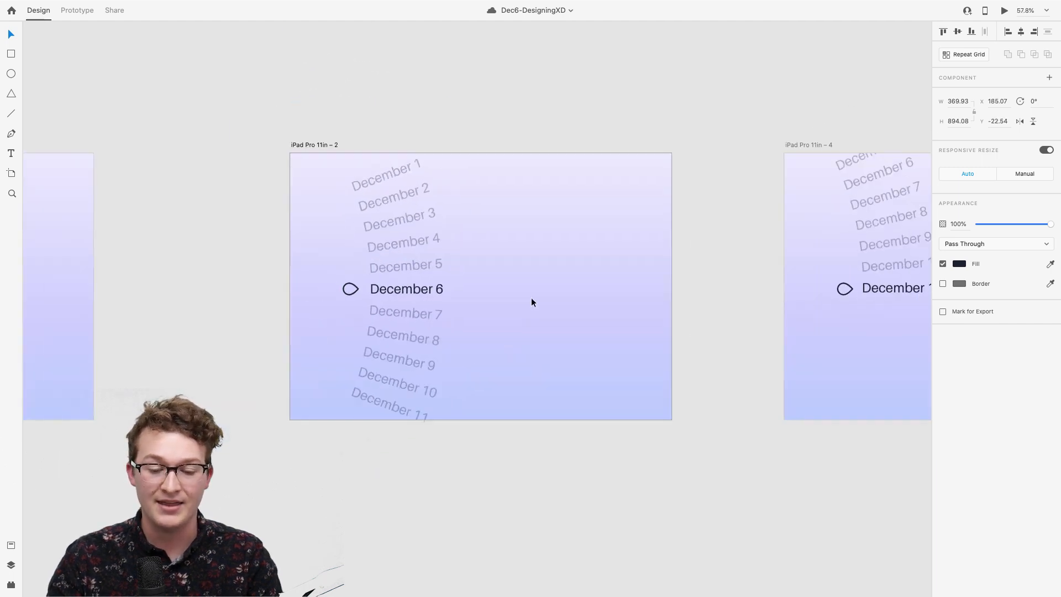
# Step: Try shifting the date group on iPad Pro 11in – 2 to another position on the artboard, and undo the moves
pyautogui.click(532, 297)
pyautogui.hscroll(2, 530, 297)
pyautogui.hscroll(2, 466, 276)
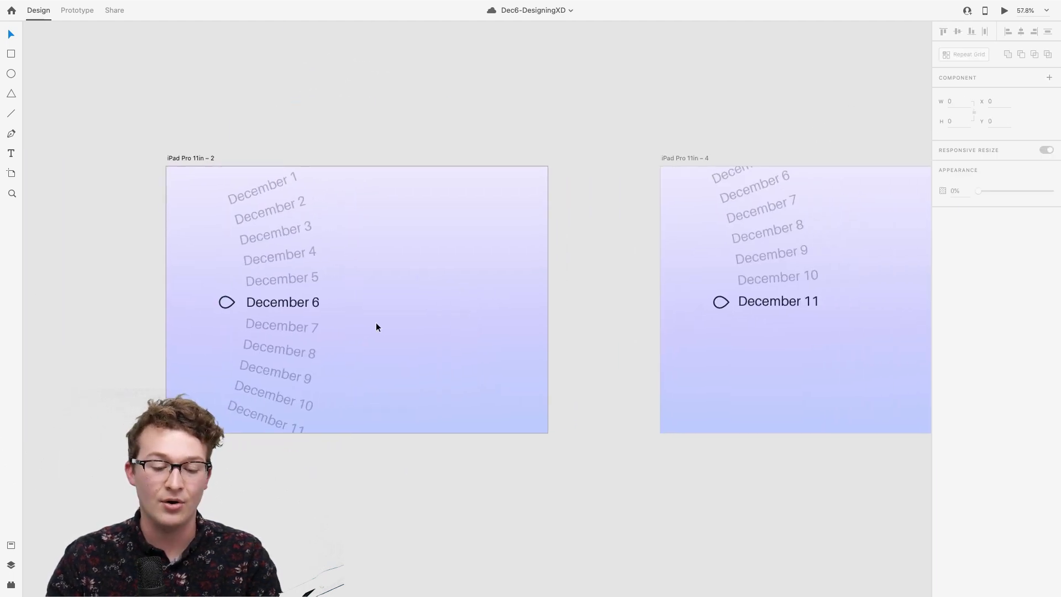
pyautogui.click(263, 212)
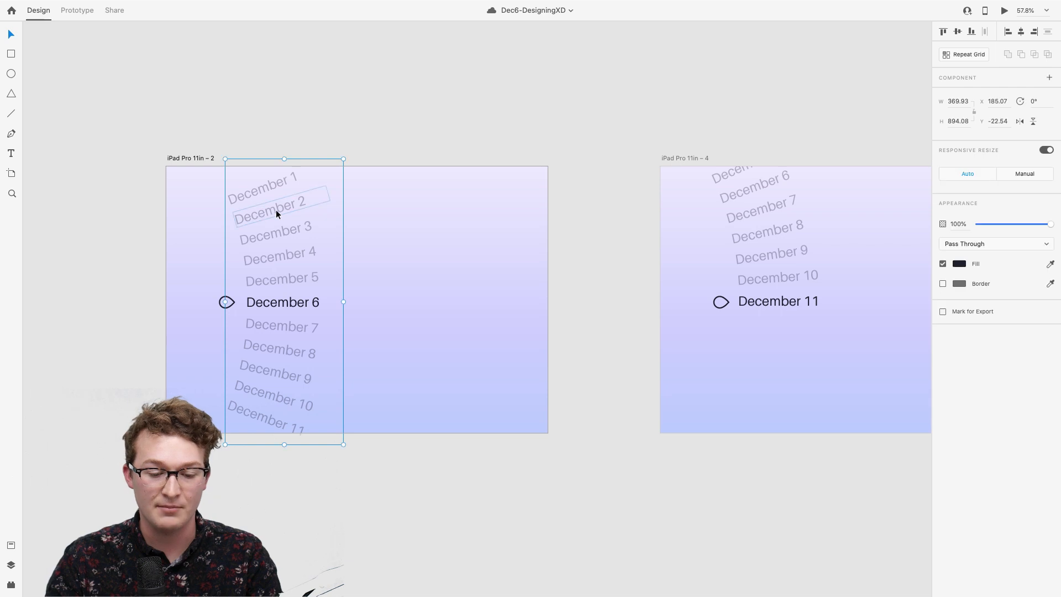
pyautogui.moveTo(277, 210); pyautogui.dragTo(280, 325)
pyautogui.moveTo(348, 273); pyautogui.dragTo(396, 332)
pyautogui.press('super+z')
pyautogui.press('super+z')
pyautogui.click(416, 326)
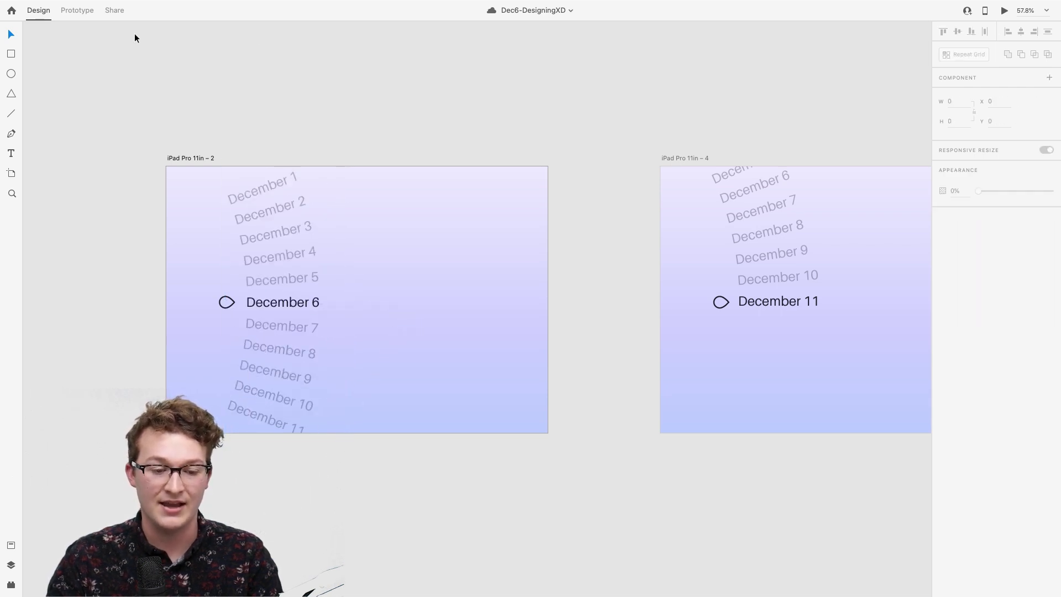
# Step: Preview the date-wheel artboard full screen, and close the preview window to return to the document
pyautogui.click(1004, 21)
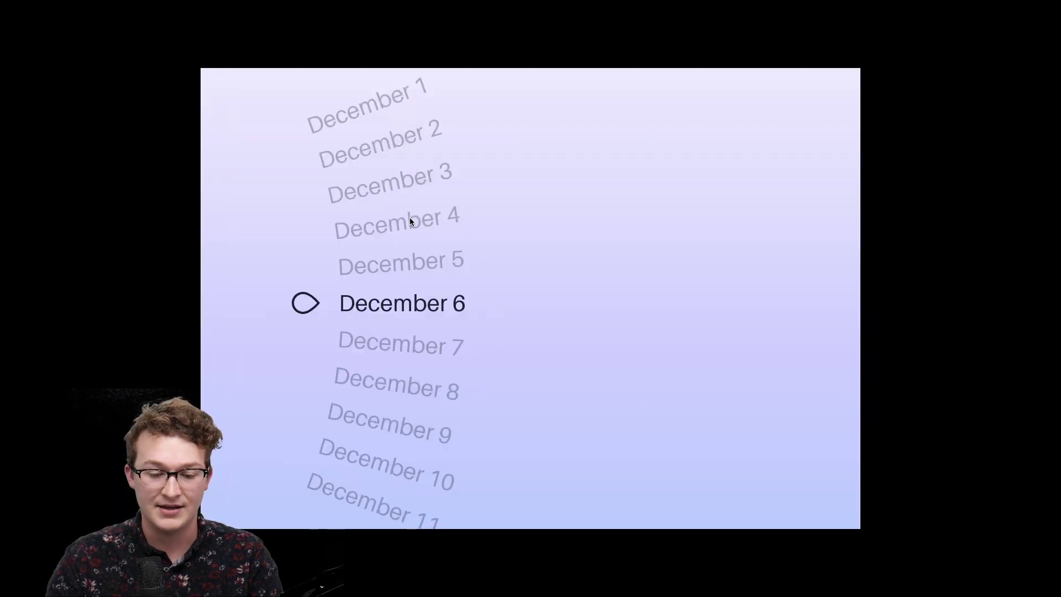
pyautogui.press('Escape')
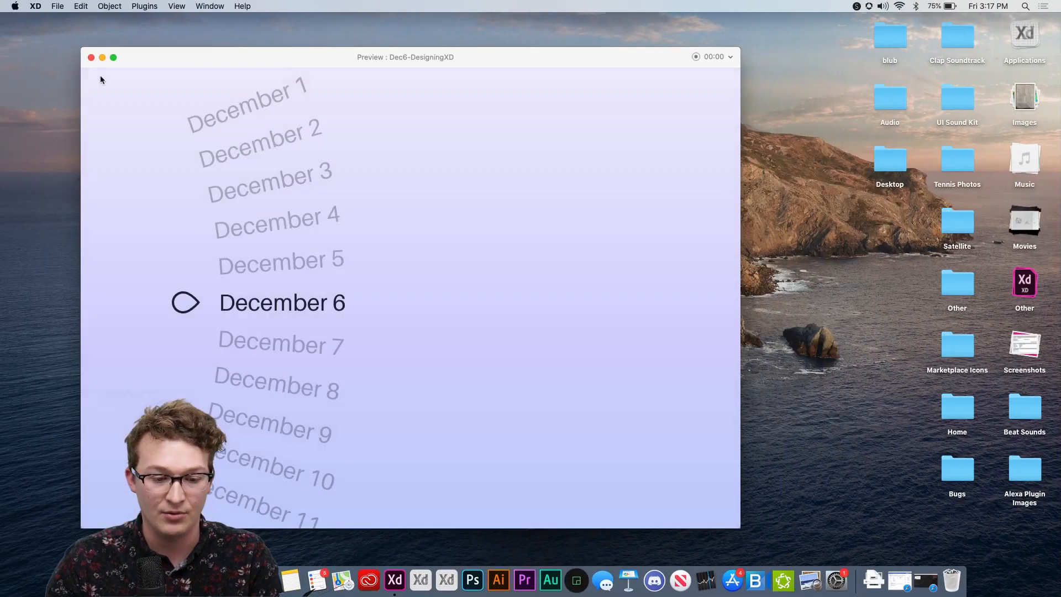
pyautogui.hotkey('ctrl', 'Up')
pyautogui.click(532, 35)
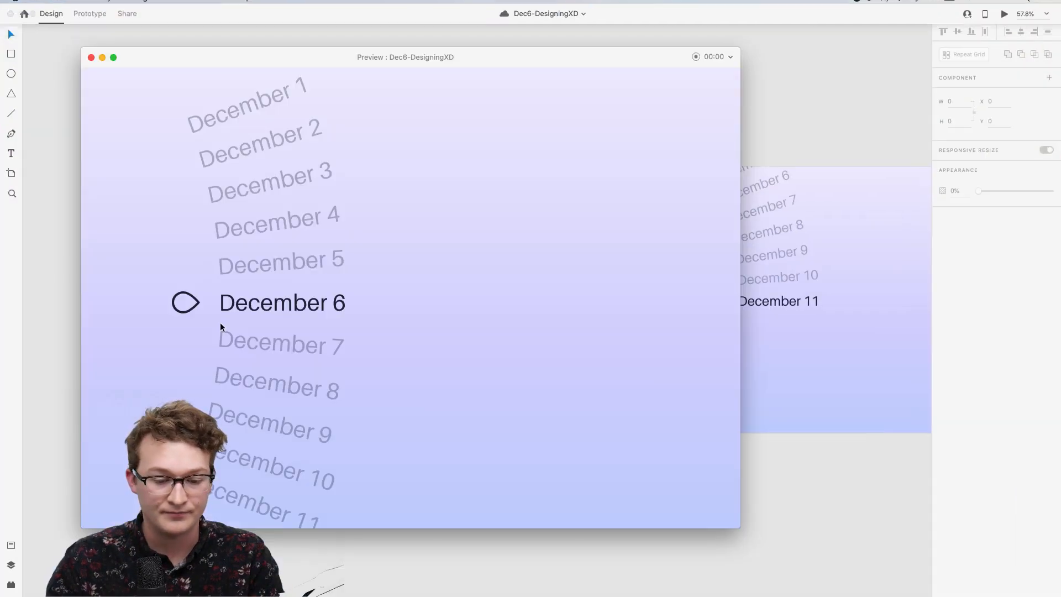
pyautogui.click(91, 57)
# Step: Wire December 3 on iPad Pro 11in – 2 to iPad Pro 11in – 4 with an Auto-Animate Tap interaction and a second Drag interaction
pyautogui.click(292, 296)
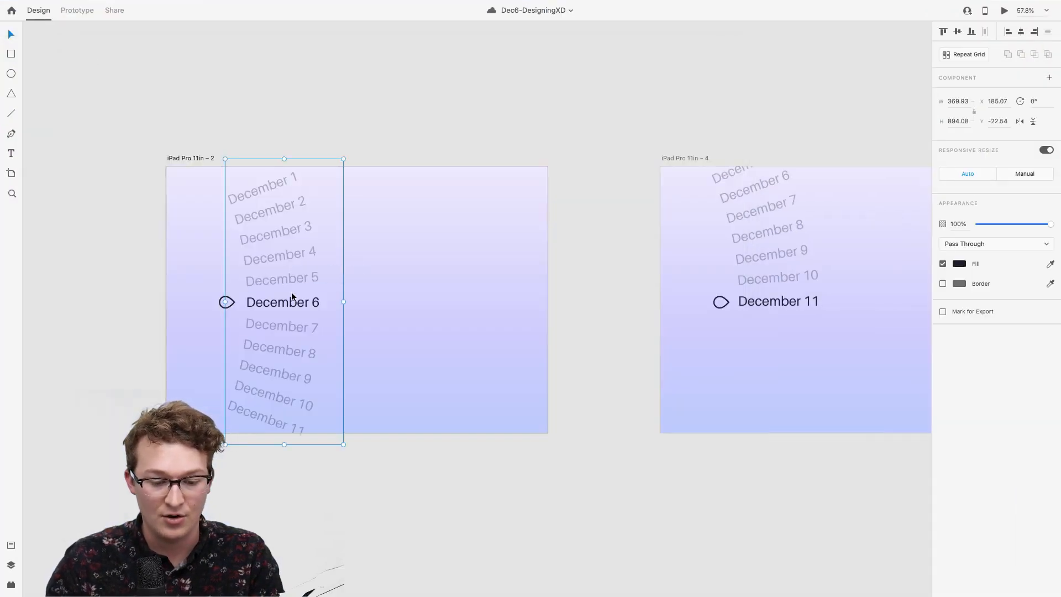
pyautogui.click(86, 12)
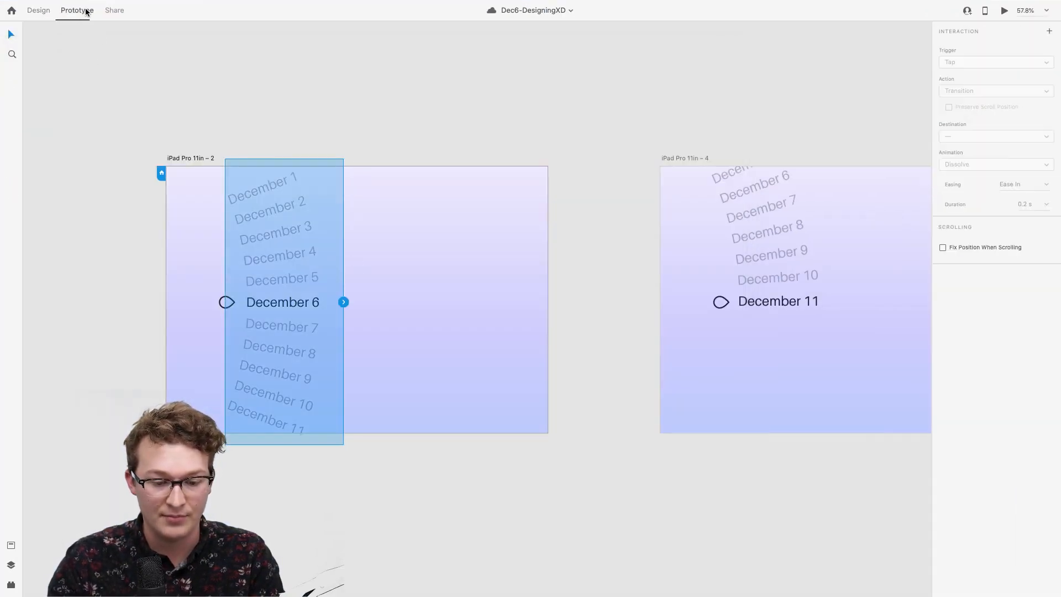
pyautogui.doubleClick(297, 228)
pyautogui.moveTo(334, 220); pyautogui.dragTo(735, 309)
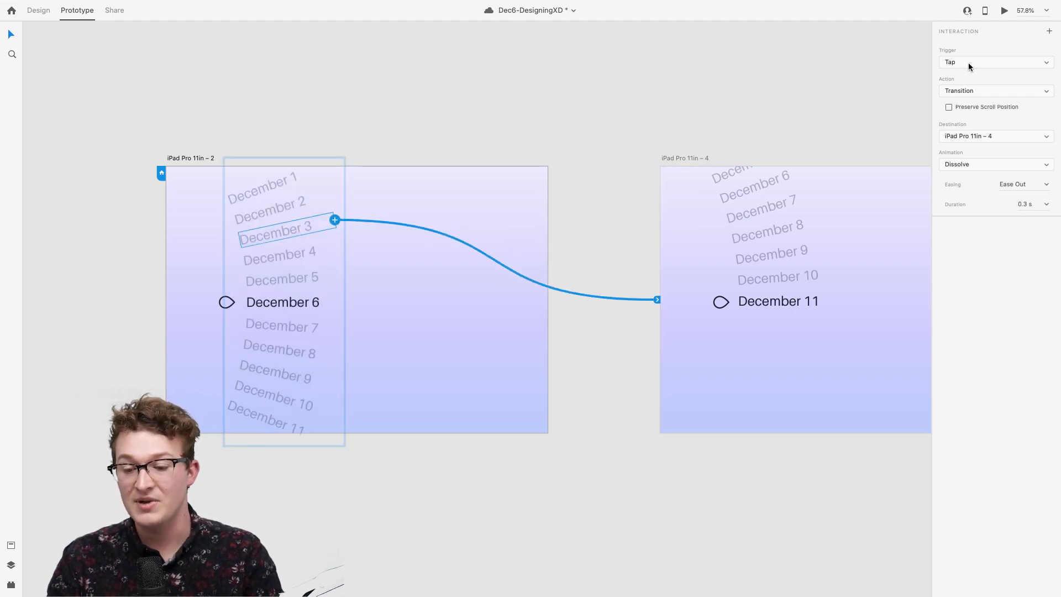
pyautogui.click(968, 91)
pyautogui.click(969, 99)
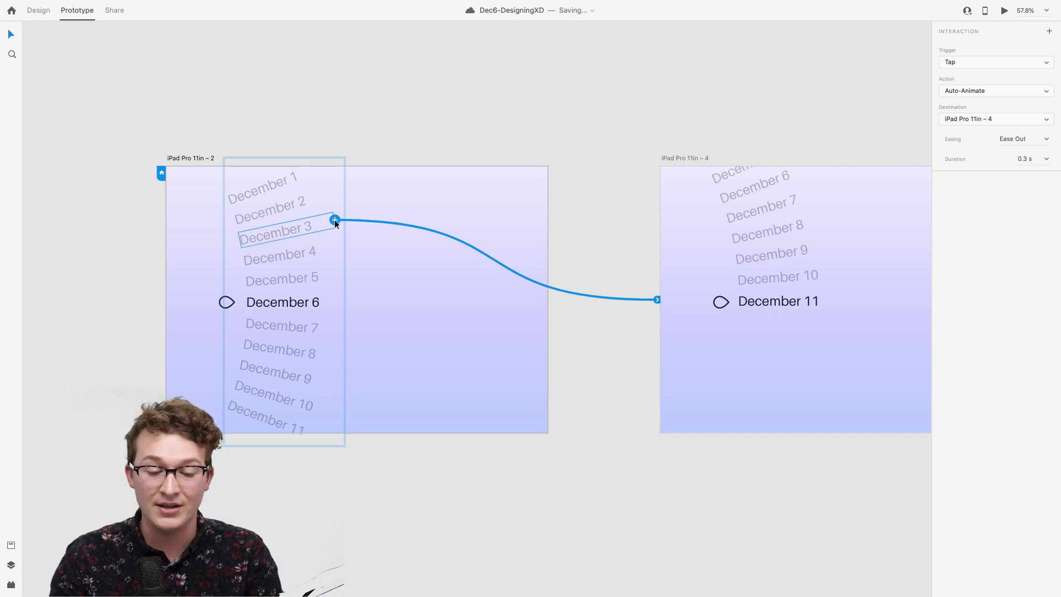
pyautogui.moveTo(333, 220); pyautogui.dragTo(721, 343)
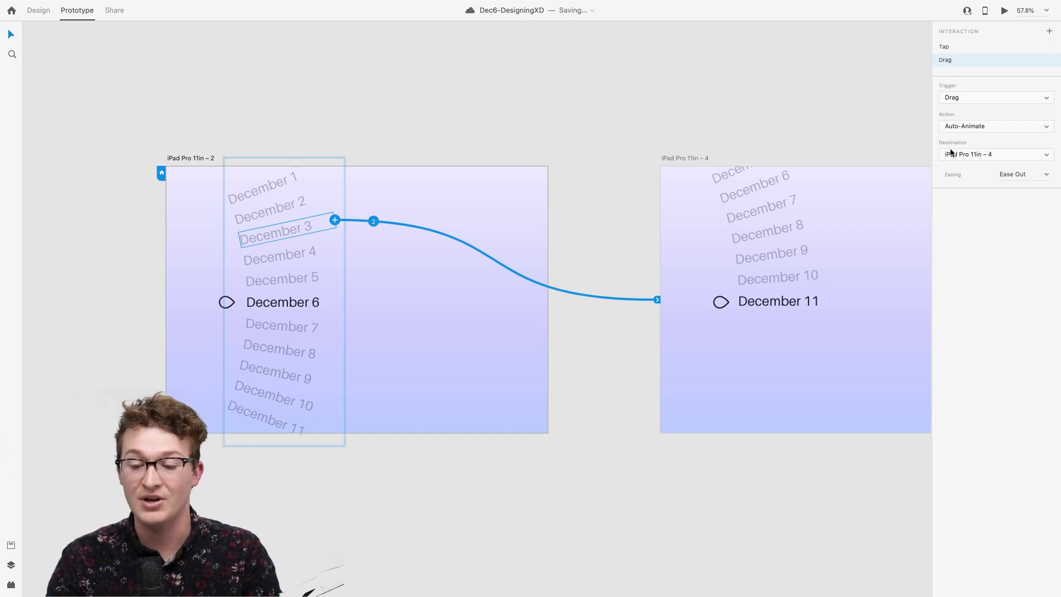
pyautogui.click(485, 325)
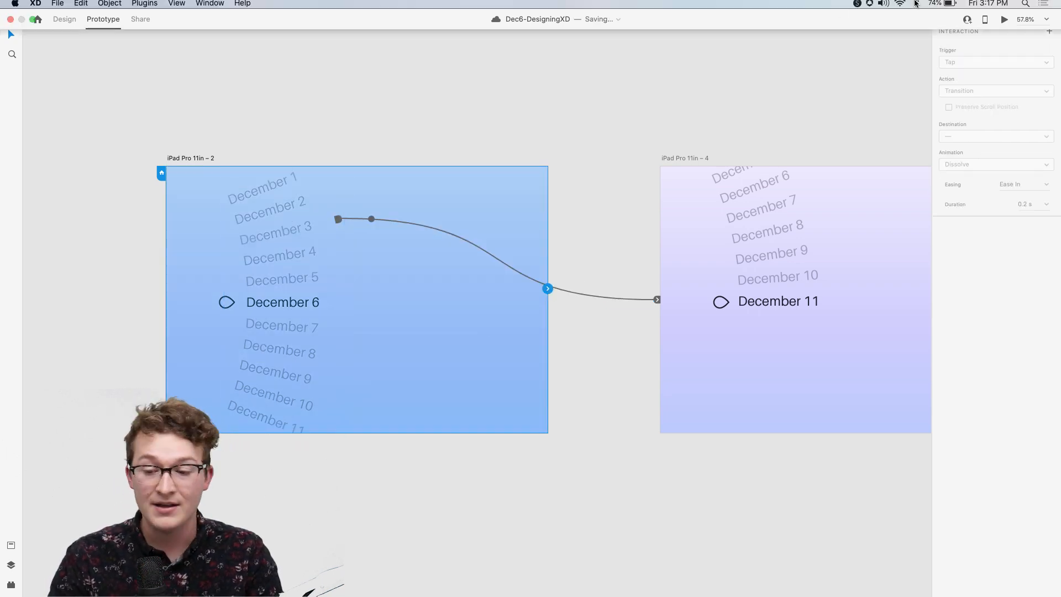
# Step: Test the Tap interaction on December 3 in the full-screen prototype preview, and leave the preview
pyautogui.press('super+Return')
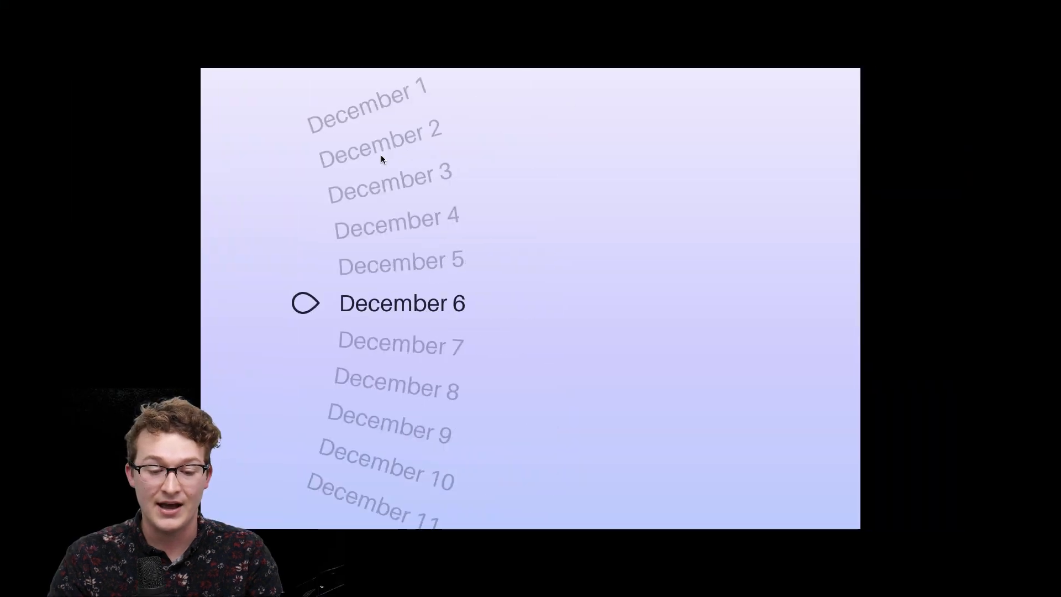
pyautogui.click(392, 183)
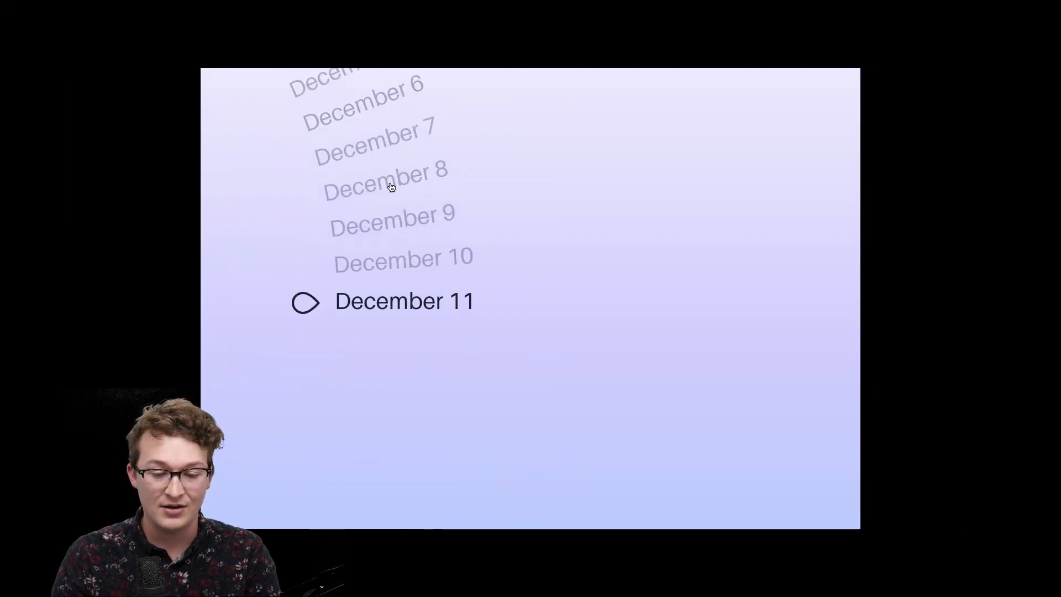
pyautogui.click(391, 187)
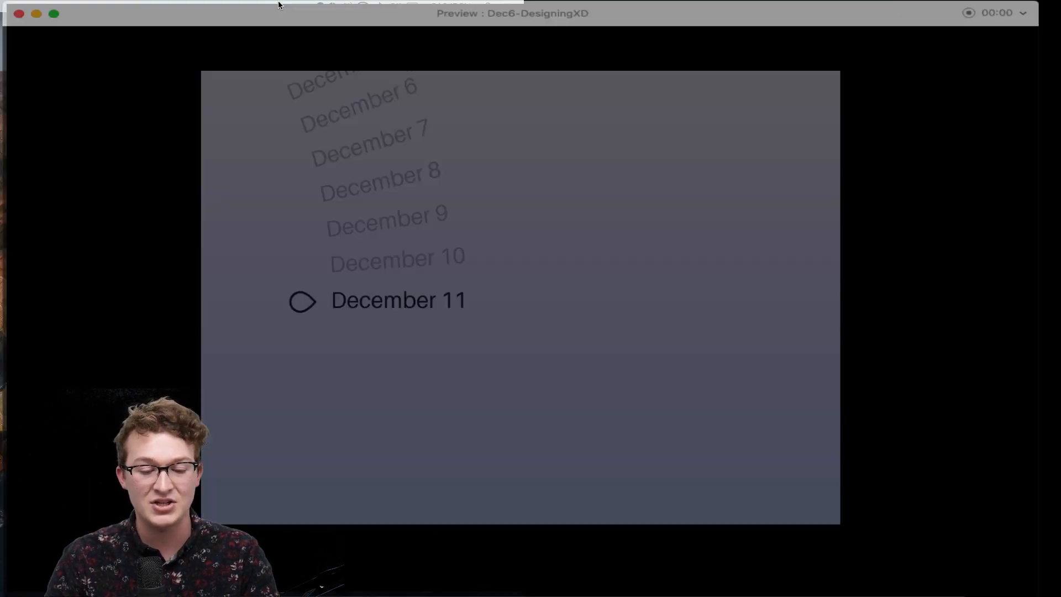
pyautogui.hotkey('ctrl', 'Up')
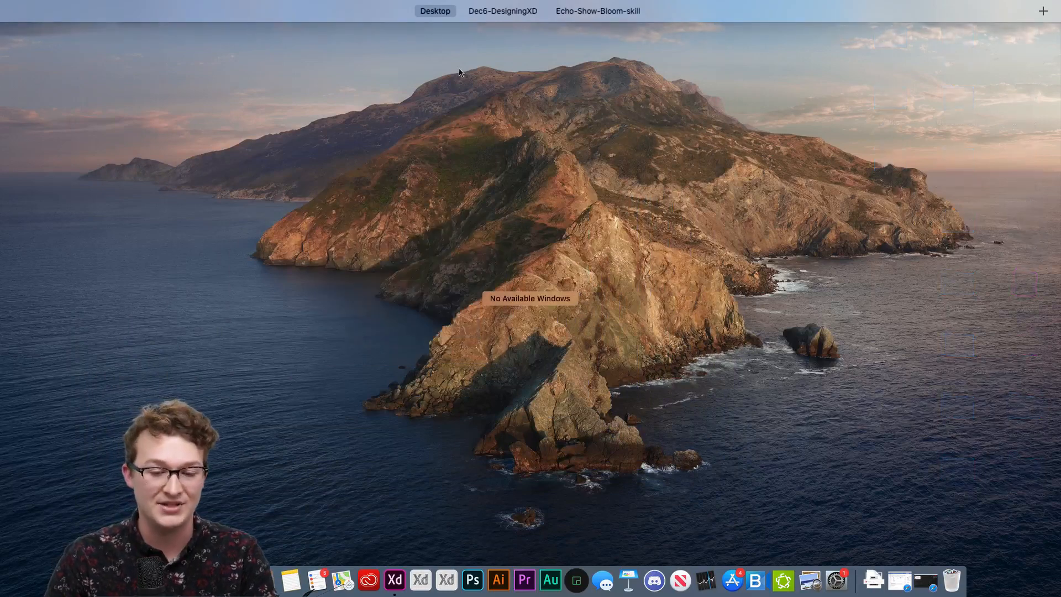
# Step: Switch to the Dec6-DesigningXD document and close its preview window
pyautogui.click(481, 40)
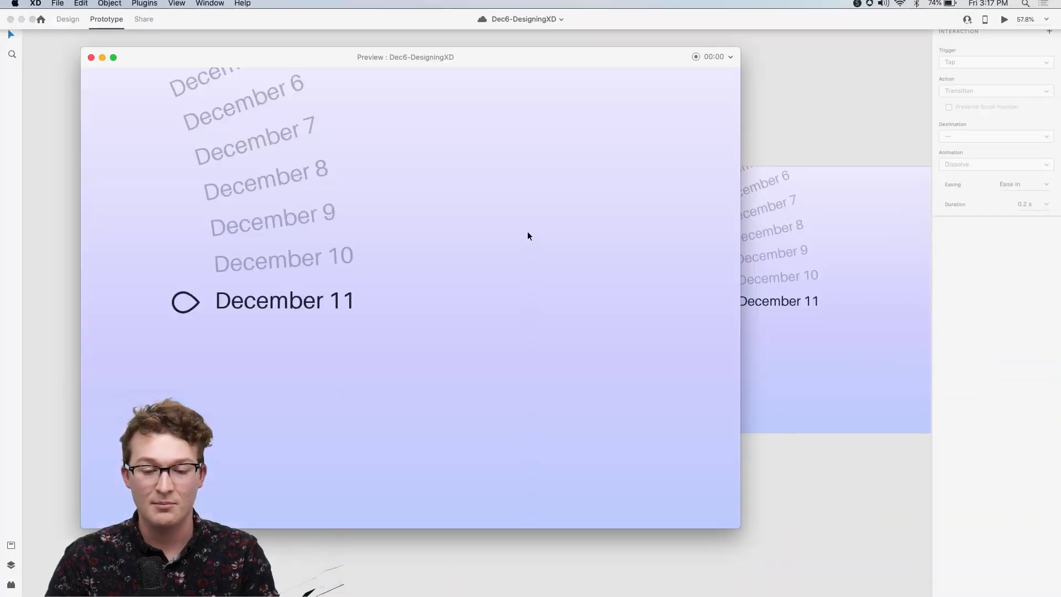
pyautogui.click(92, 58)
pyautogui.hscroll(5, 479, 307)
pyautogui.scroll(-3, 479, 307)
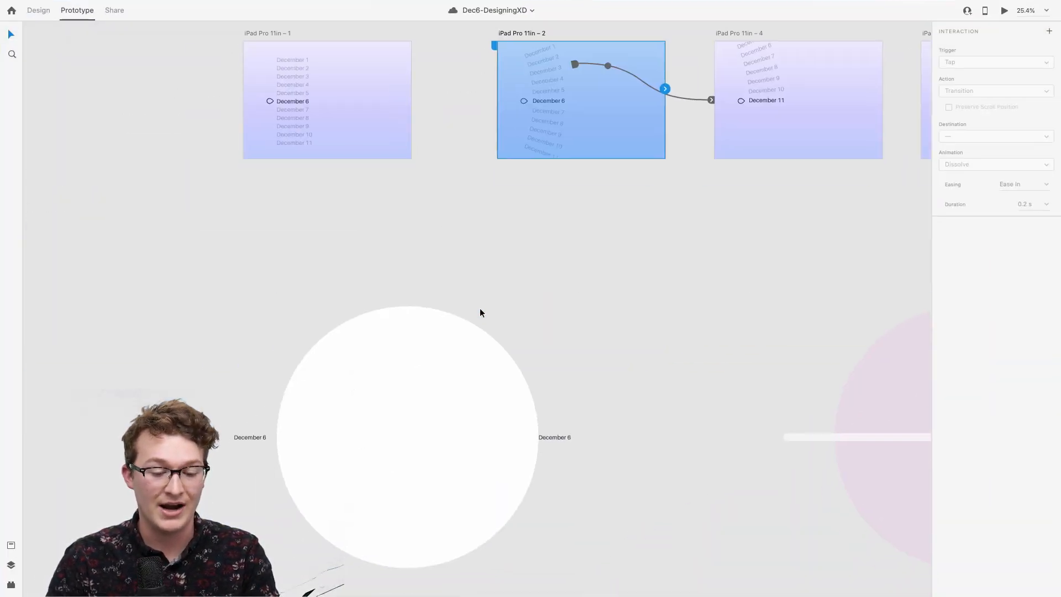
pyautogui.scroll(-2, 476, 305)
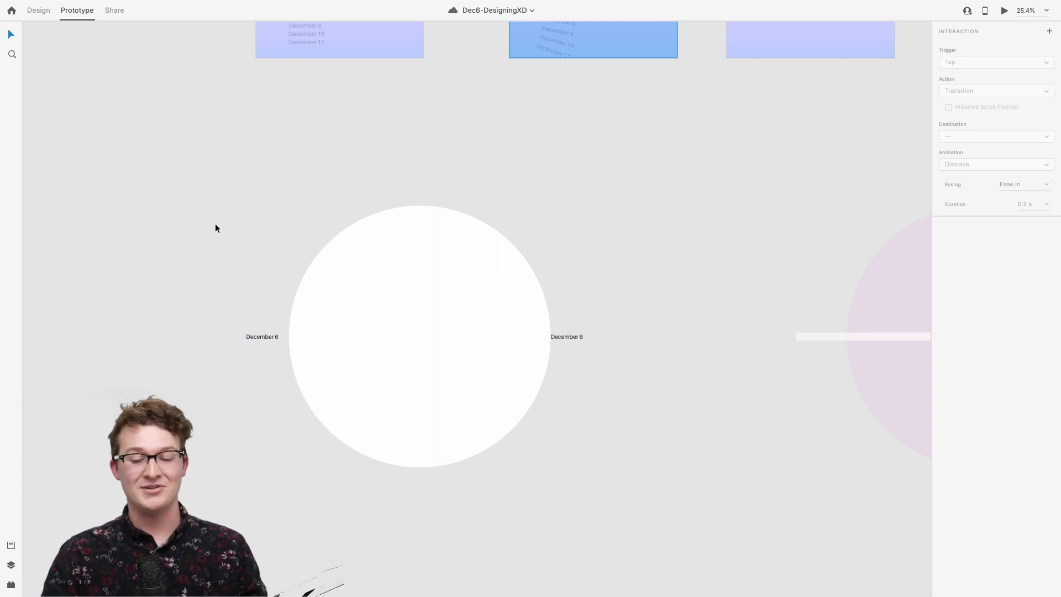
# Step: Examine the white circle and its December 6 labels beneath the artboards alongside the date wheel on iPad Pro 11in – 2
pyautogui.moveTo(175, 234); pyautogui.dragTo(668, 465)
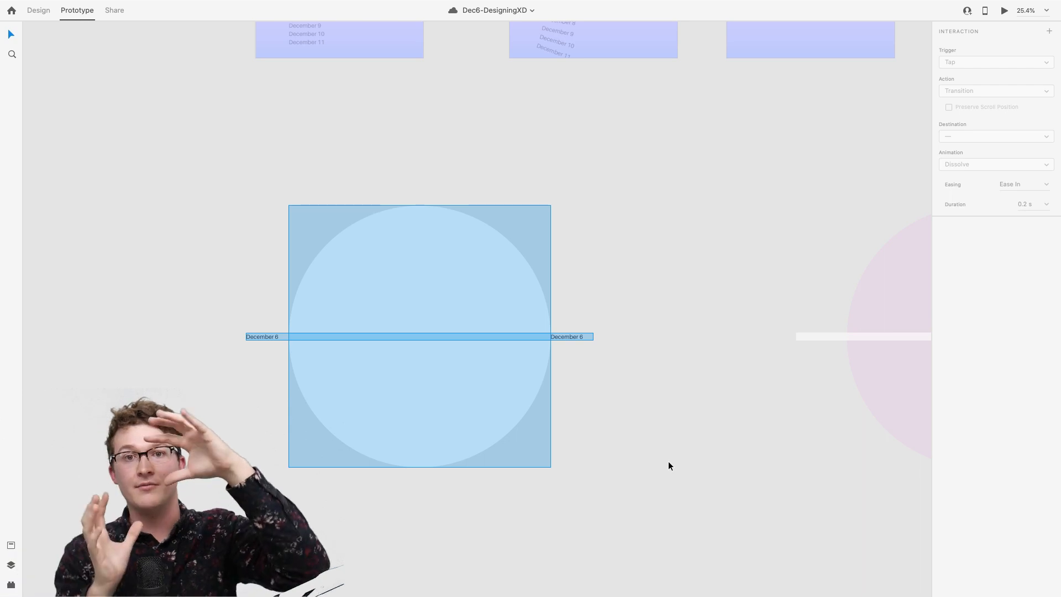
pyautogui.click(668, 462)
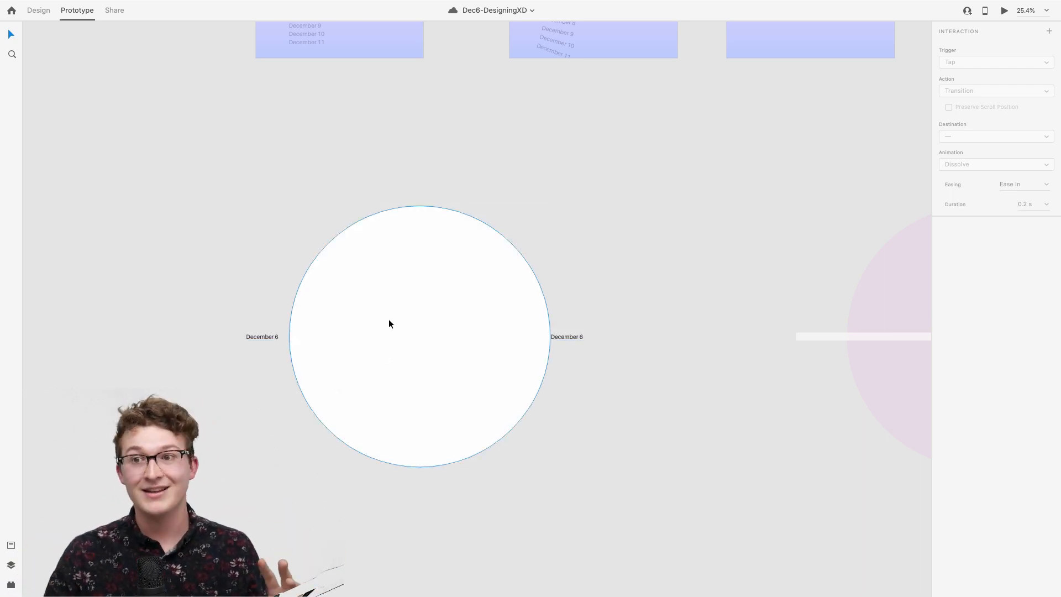
pyautogui.hscroll(2, 443, 318)
pyautogui.hscroll(-2, 322, 290)
pyautogui.scroll(1, 321, 289)
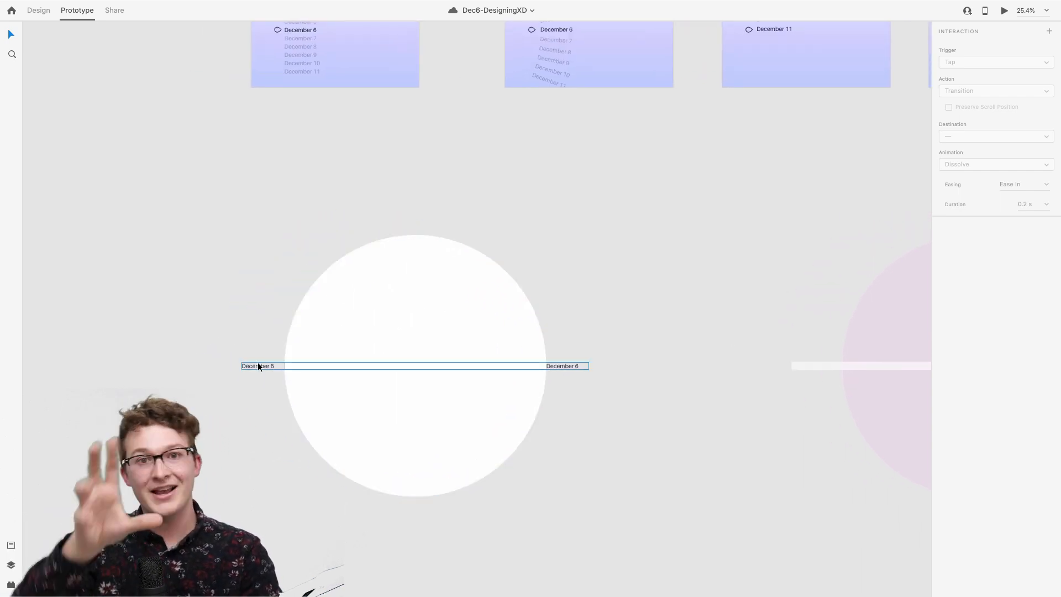
pyautogui.scroll(4, 428, 247)
pyautogui.scroll(5, 445, 230)
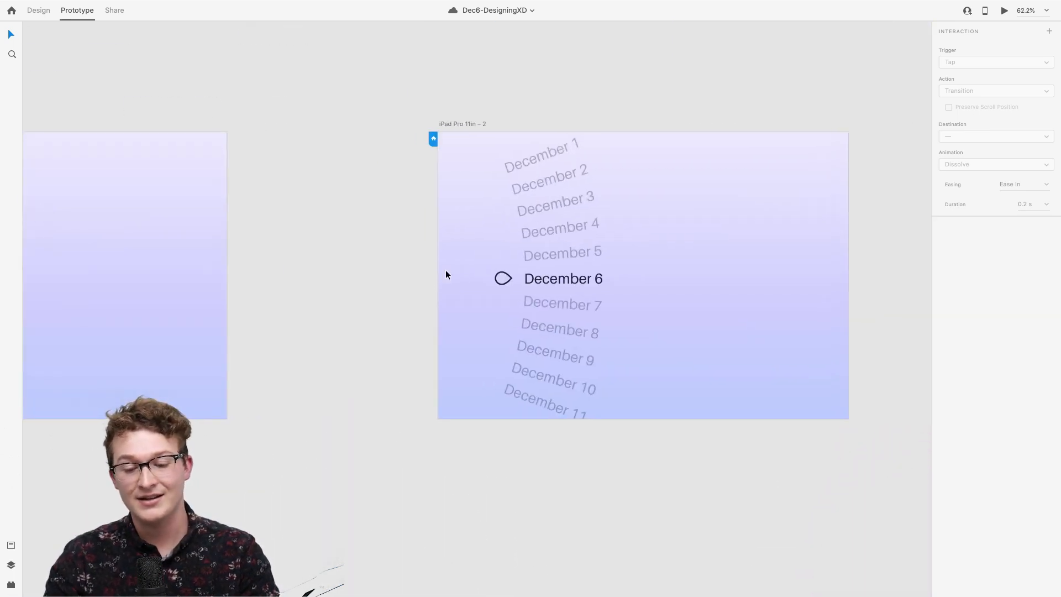
pyautogui.hscroll(2, 446, 274)
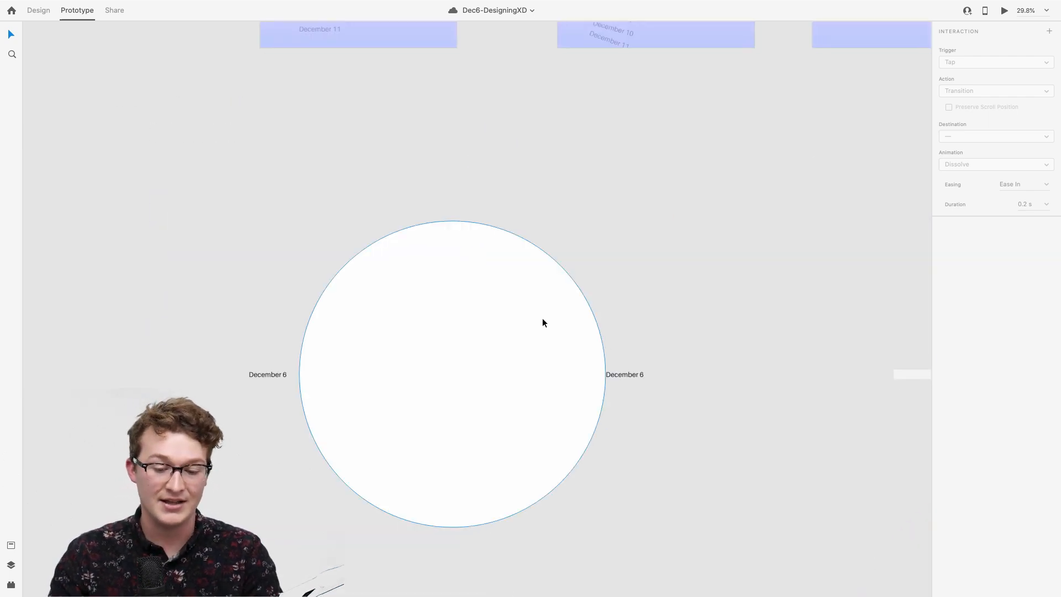
pyautogui.hscroll(2, 575, 318)
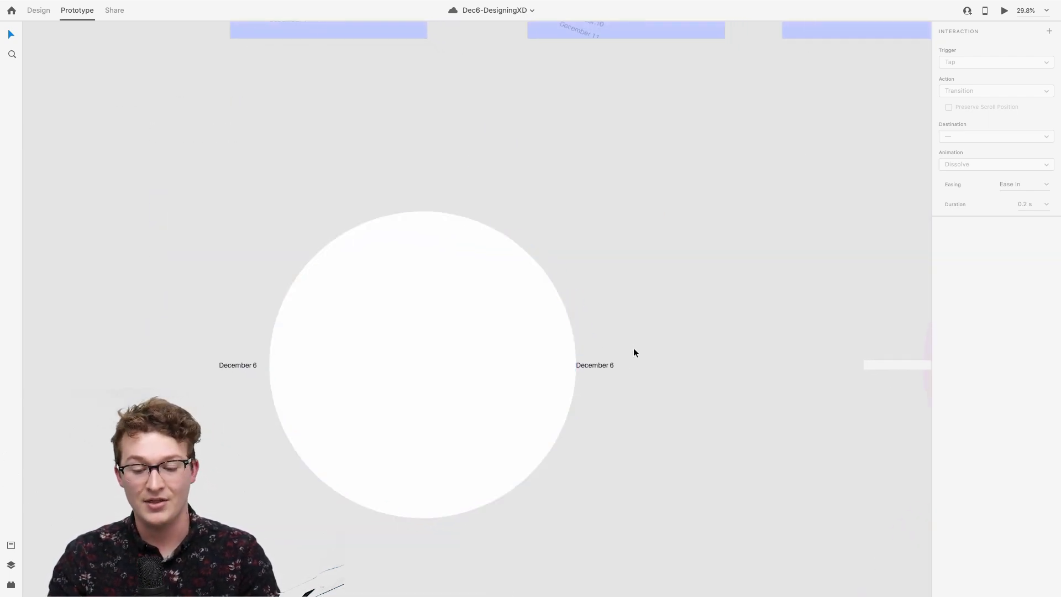
# Step: Inspect how the two December 6 labels on opposite sides of the white circle are grouped
pyautogui.scroll(2, 633, 347)
pyautogui.click(130, 368)
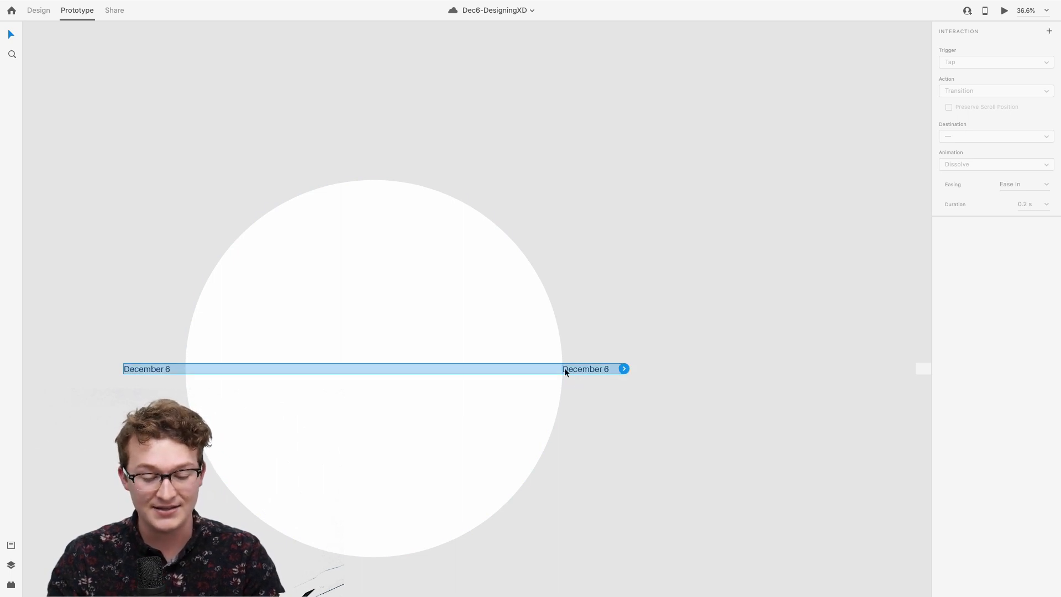
pyautogui.click(641, 410)
pyautogui.click(578, 366)
pyautogui.scroll(1, 578, 368)
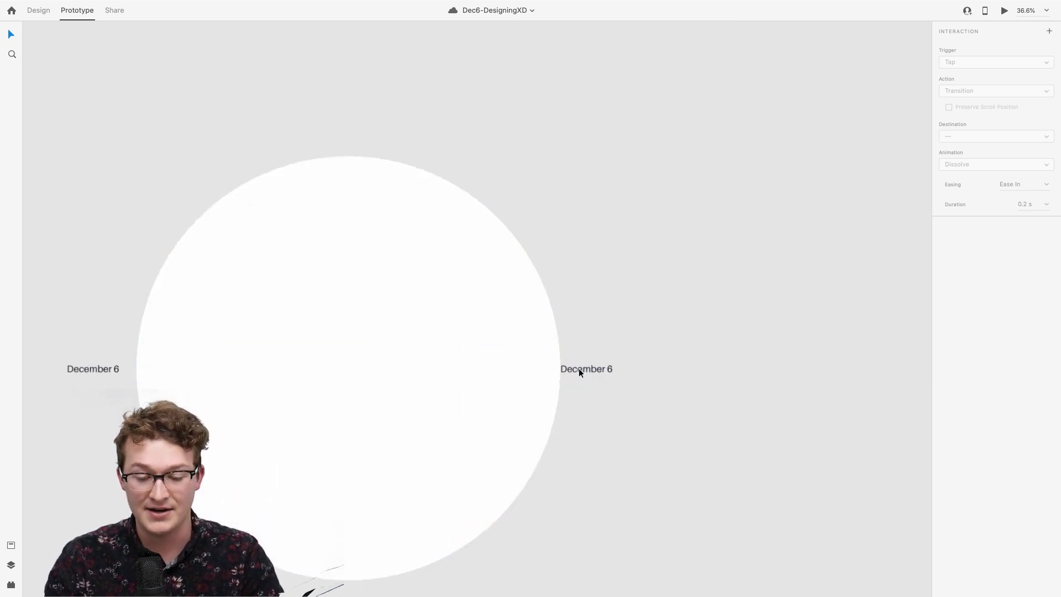
pyautogui.scroll(3, 578, 368)
pyautogui.hscroll(-2, 593, 371)
pyautogui.click(488, 341)
pyautogui.hscroll(-3, 488, 341)
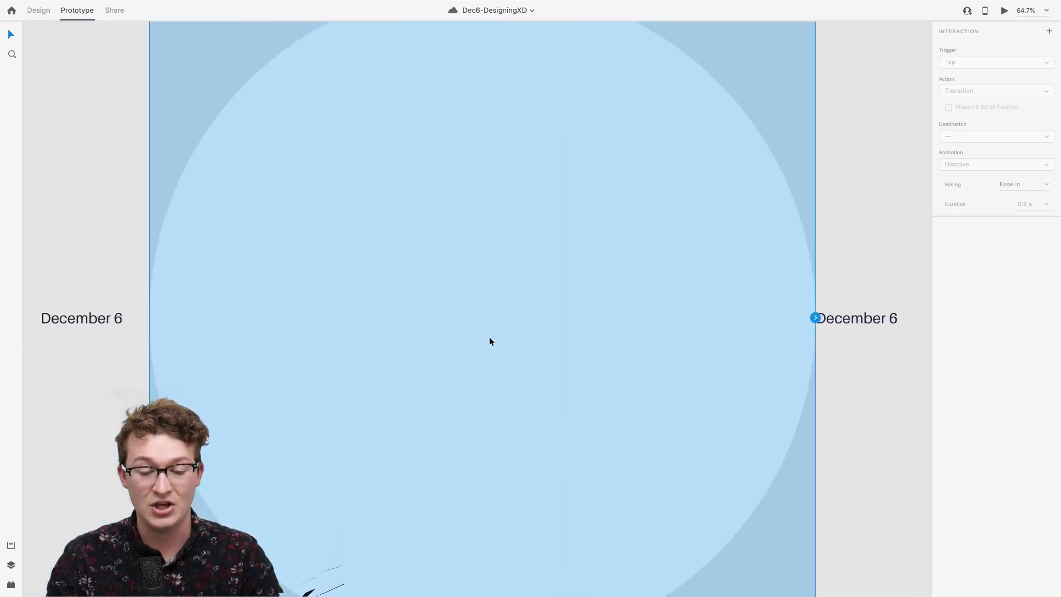
pyautogui.scroll(-9, 489, 342)
pyautogui.click(301, 342)
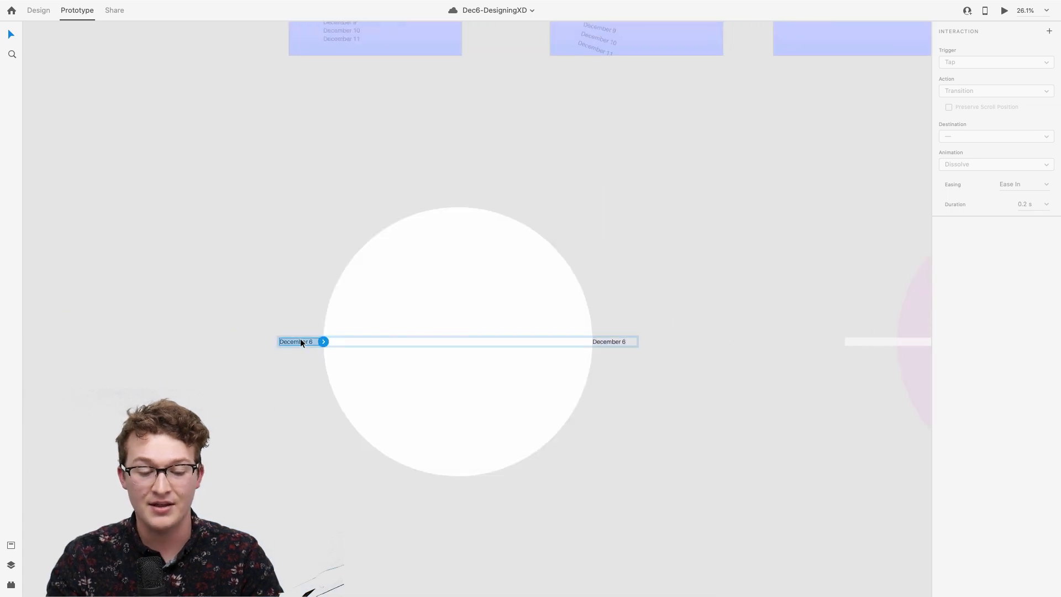
# Step: In Design mode, duplicate the December 6 label pair spanning the white circle and rotate the copy to 4°
pyautogui.scroll(5, 300, 342)
pyautogui.click(290, 342)
pyautogui.hscroll(3, 289, 338)
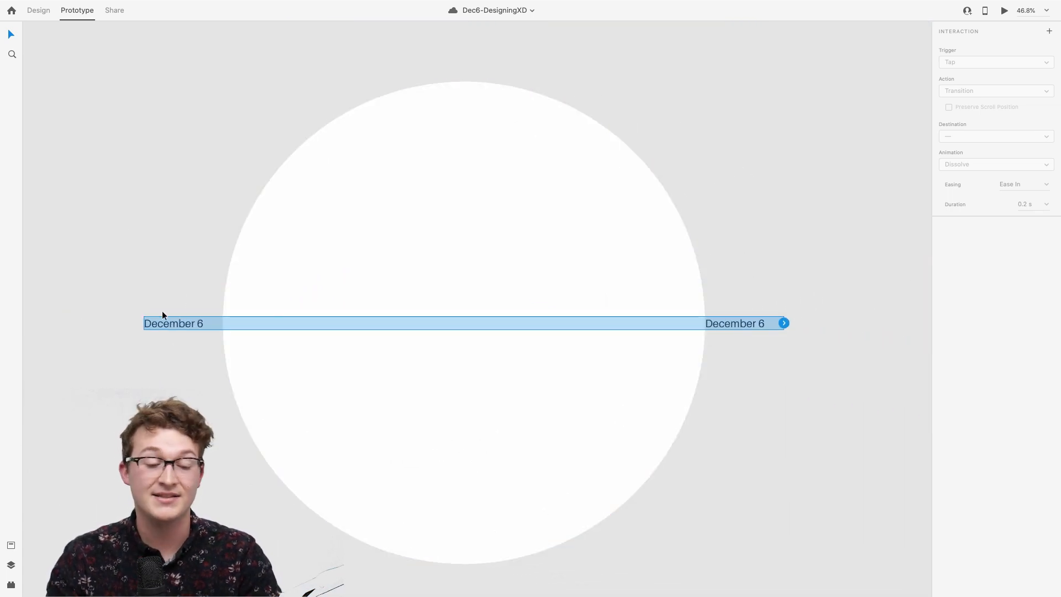
pyautogui.click(39, 10)
pyautogui.hscroll(2, 608, 202)
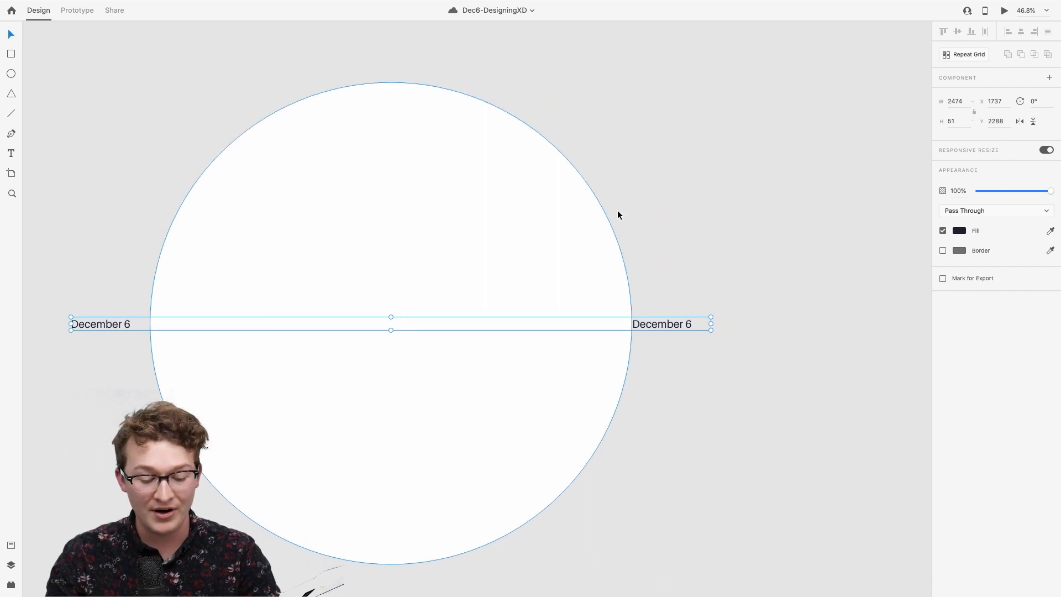
pyautogui.hscroll(2, 617, 214)
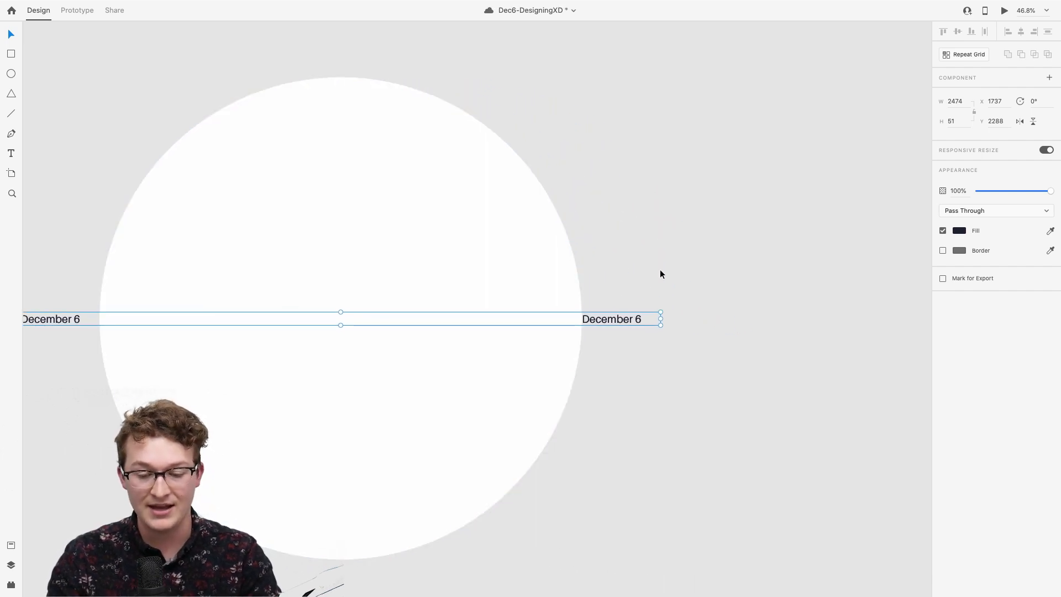
pyautogui.moveTo(662, 311); pyautogui.dragTo(628, 330)
# Step: Change the right-hand label of the 4° rotated copy to December 7
pyautogui.doubleClick(638, 339)
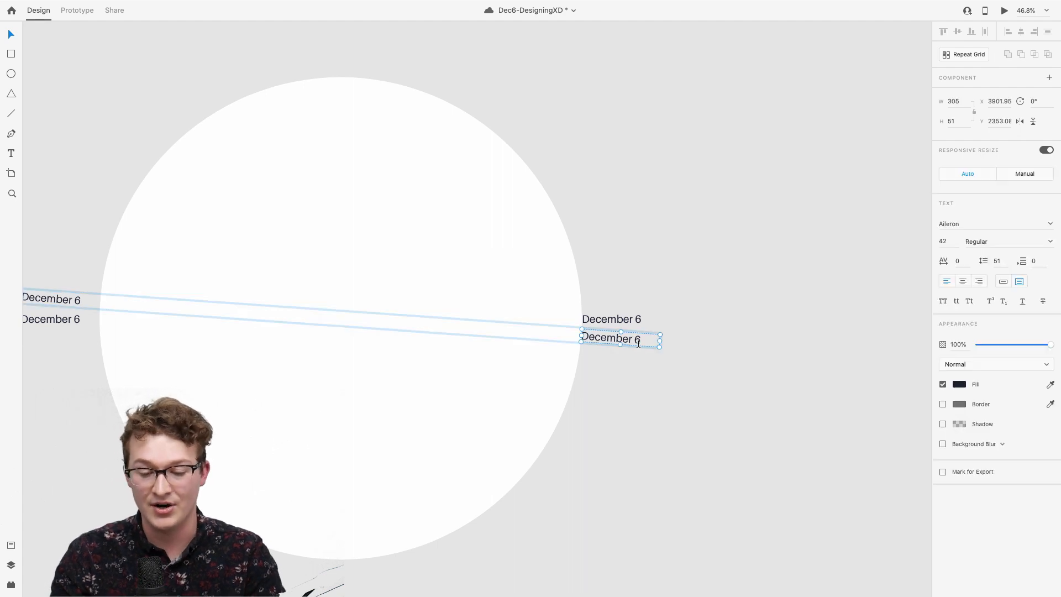
pyautogui.doubleClick(637, 339)
pyautogui.press('BackSpace')
pyautogui.write('7')
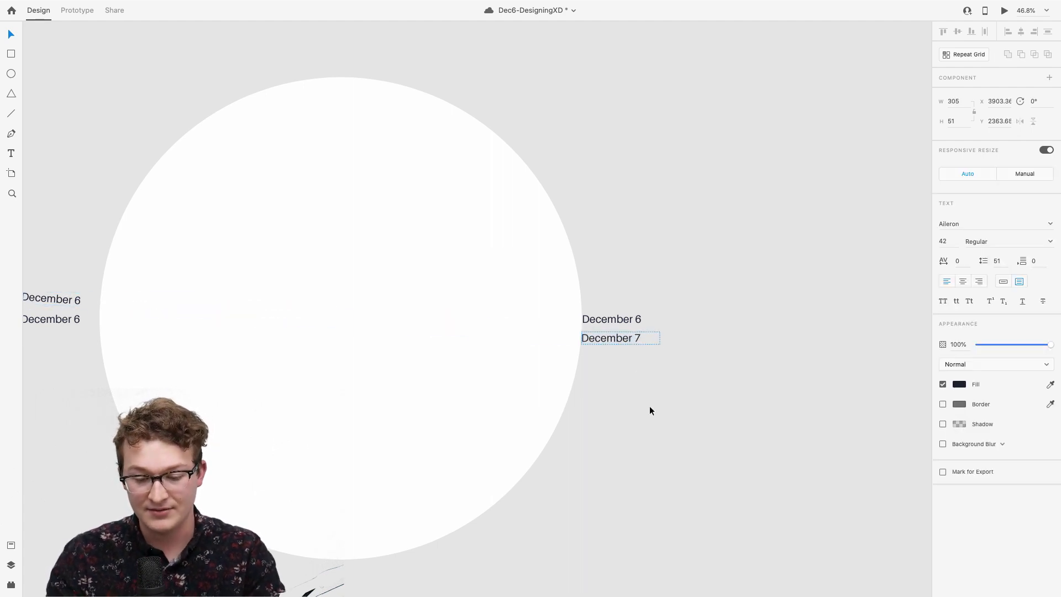
pyautogui.press('Escape')
pyautogui.moveTo(620, 343); pyautogui.dragTo(620, 341)
pyautogui.press('Escape')
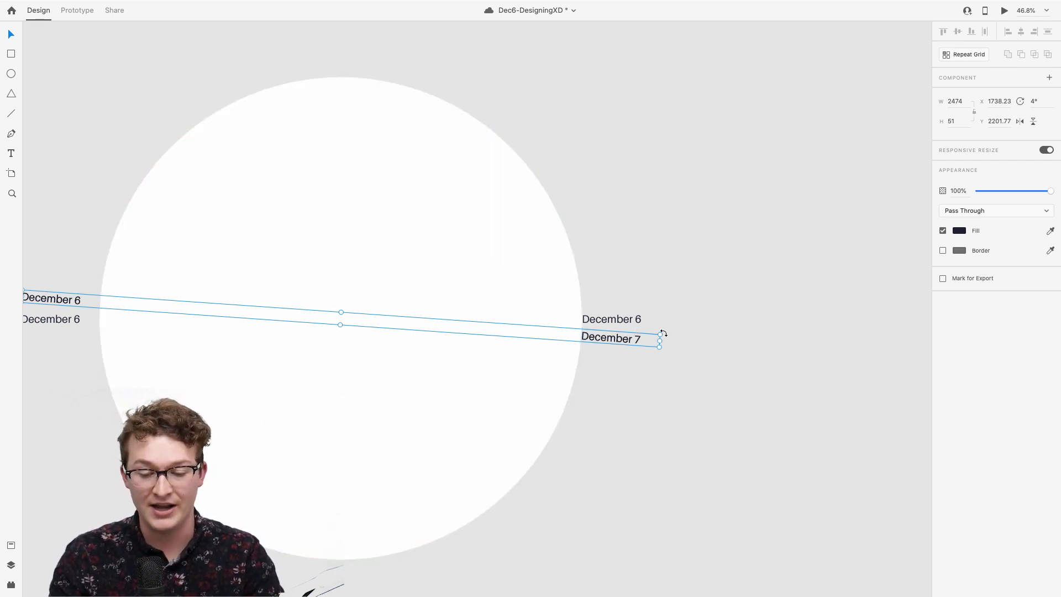
# Step: Duplicate the December 7 label pair, rotate the copy to 8°, and change its right-hand label to December 8
pyautogui.press('super+d')
pyautogui.moveTo(663, 334); pyautogui.dragTo(667, 358)
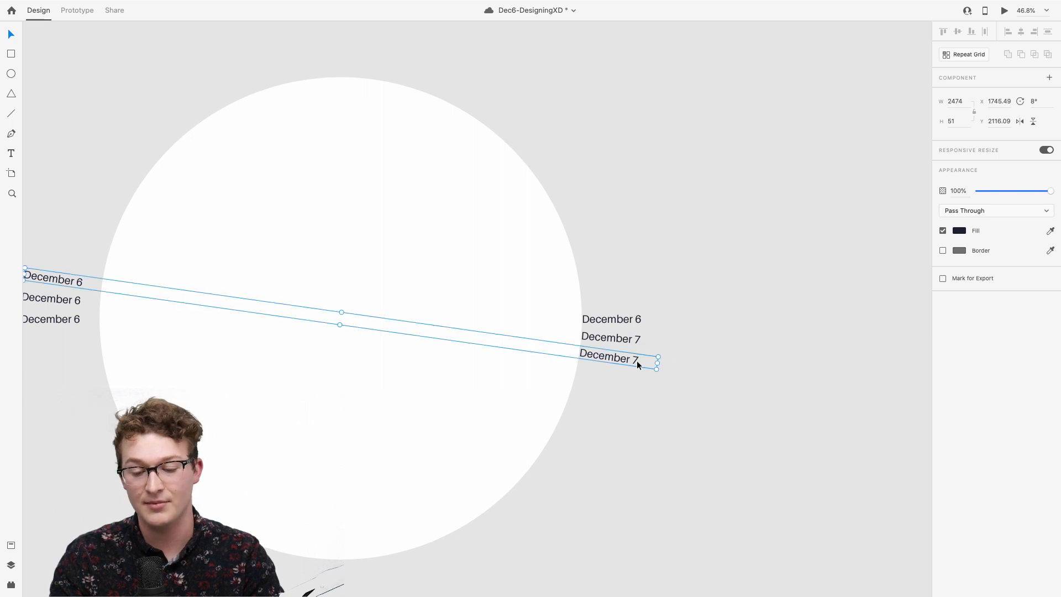
pyautogui.doubleClick(636, 360)
pyautogui.doubleClick(636, 360)
pyautogui.click(639, 359)
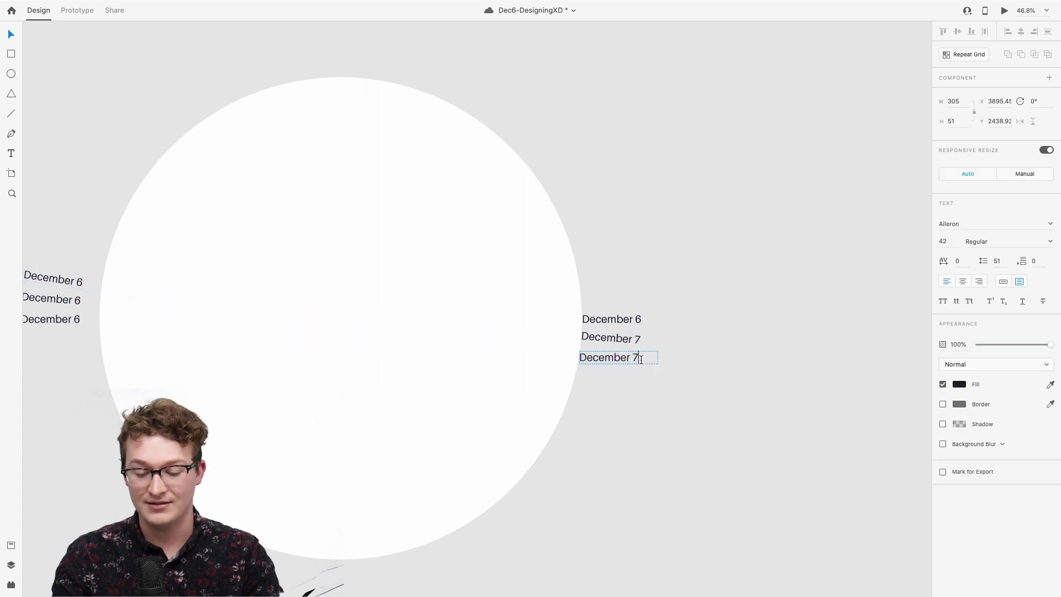
pyautogui.press('Escape')
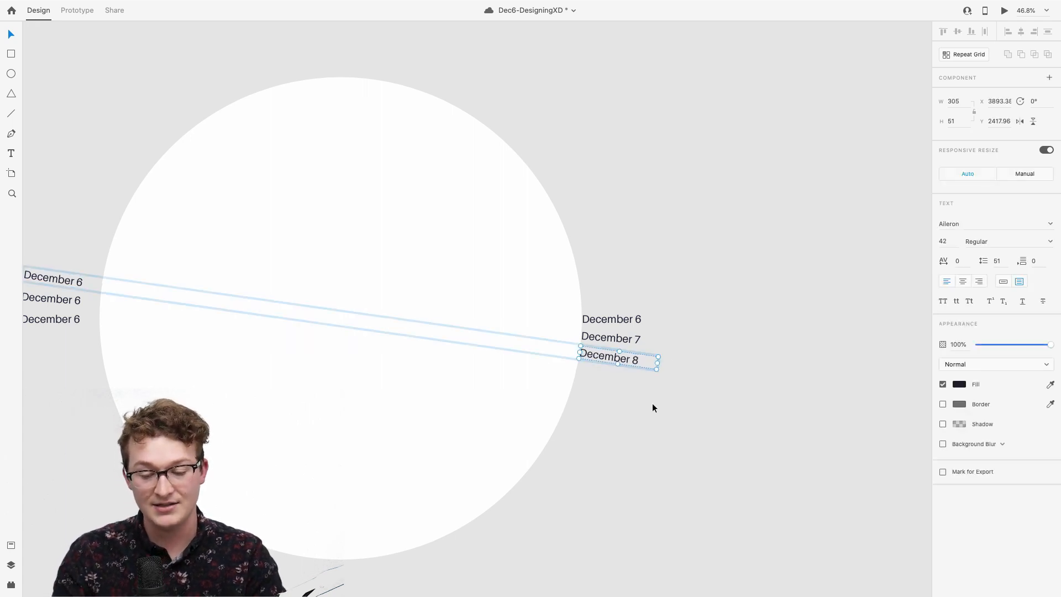
pyautogui.press('Escape')
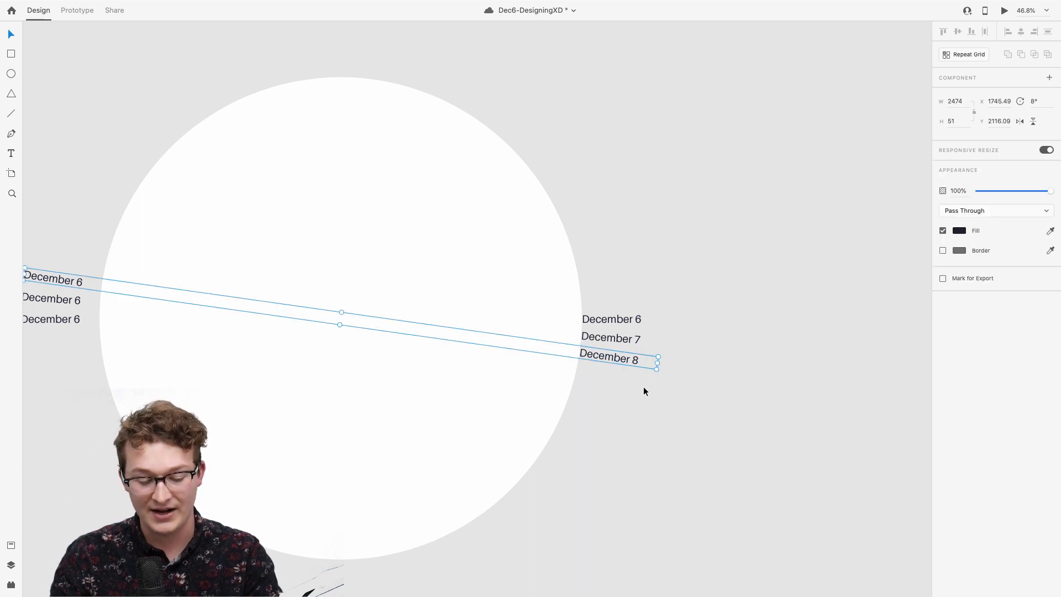
# Step: Duplicate the December 8 label pair, rotate the copy to 12°, and change its right-hand label to December 9
pyautogui.press('super+d')
pyautogui.moveTo(661, 358); pyautogui.dragTo(661, 379)
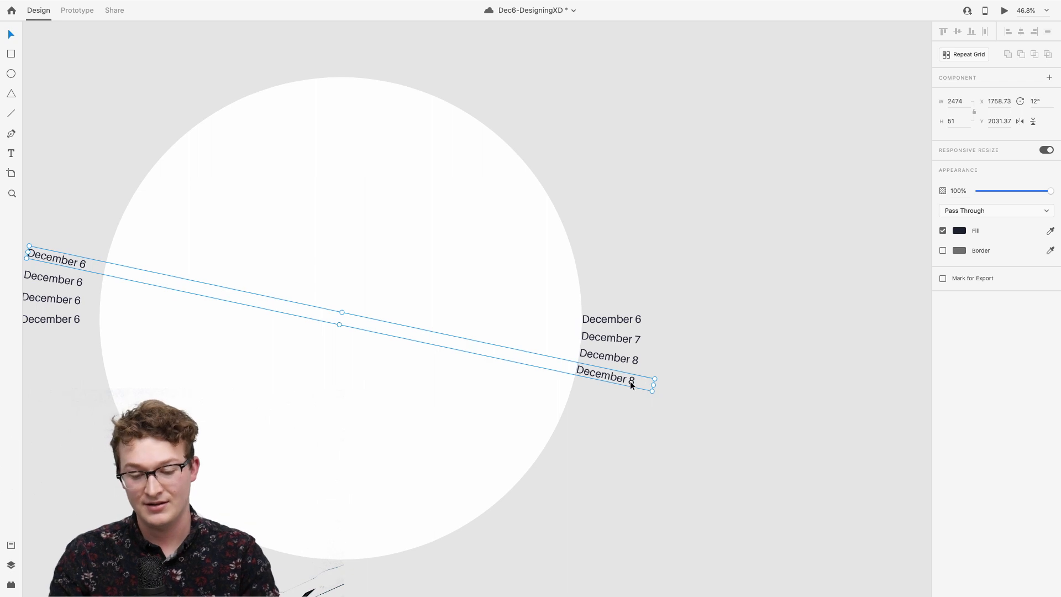
pyautogui.doubleClick(634, 381)
pyautogui.doubleClick(635, 381)
pyautogui.click(635, 383)
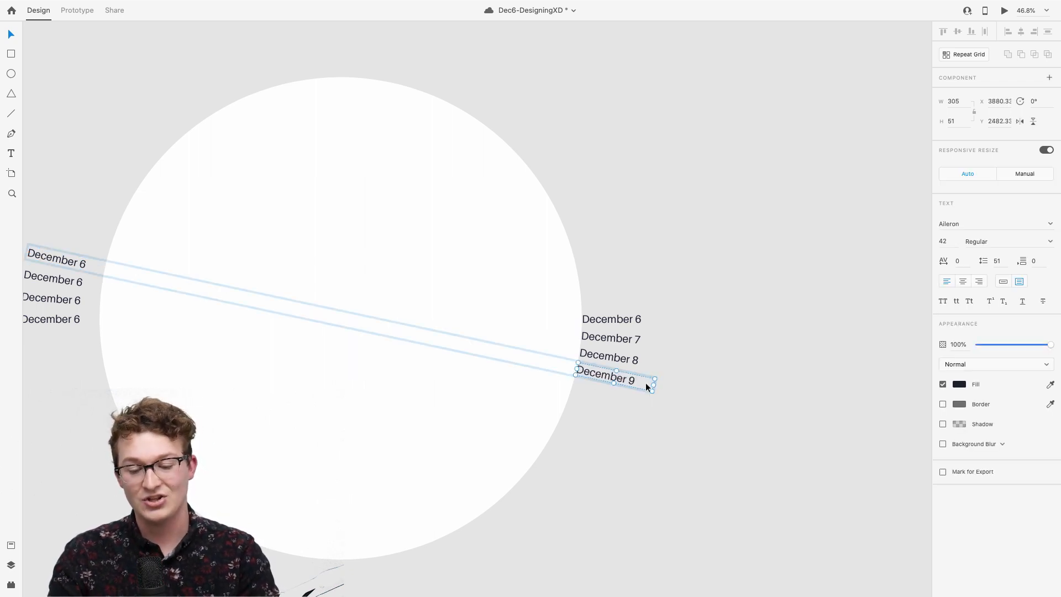
pyautogui.click(738, 390)
# Step: Duplicate the December 9 label pair, rotate the copy to 16°, and change its right-hand label to December 10
pyautogui.click(589, 375)
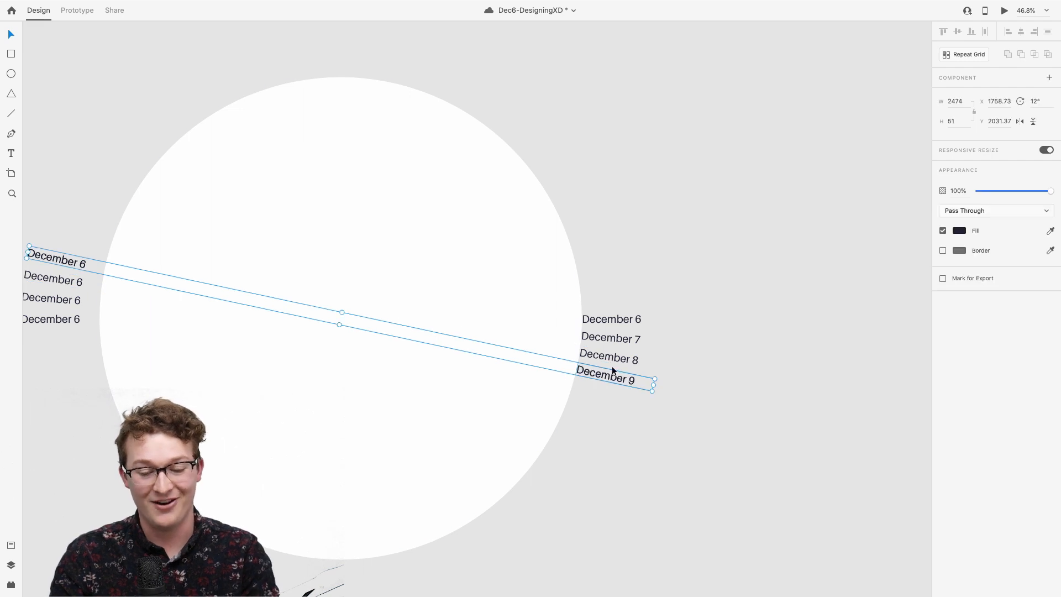
pyautogui.press('super+d')
pyautogui.moveTo(658, 379); pyautogui.dragTo(659, 405)
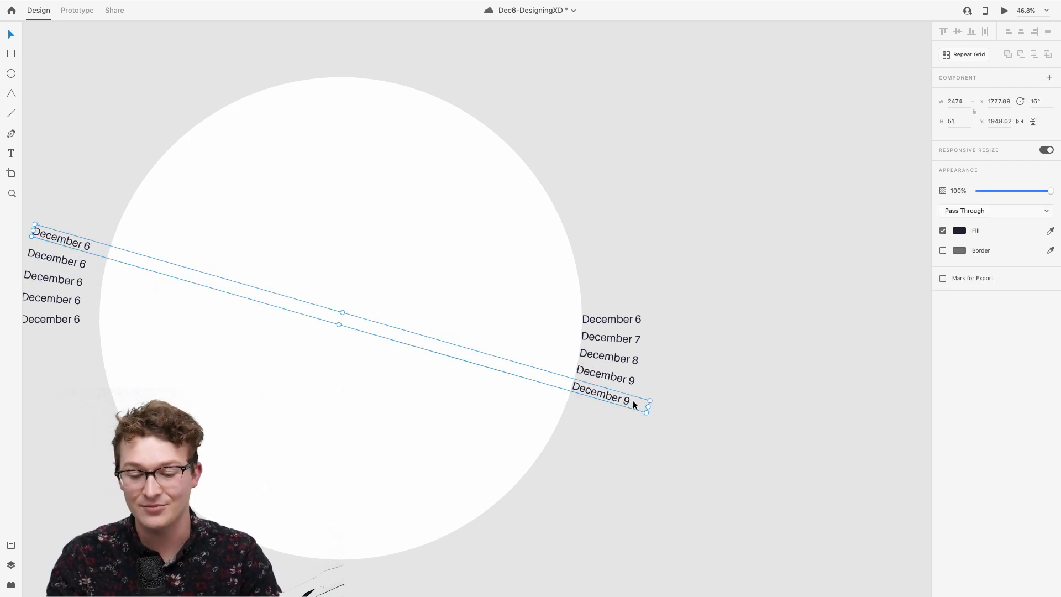
pyautogui.doubleClick(632, 400)
pyautogui.doubleClick(632, 400)
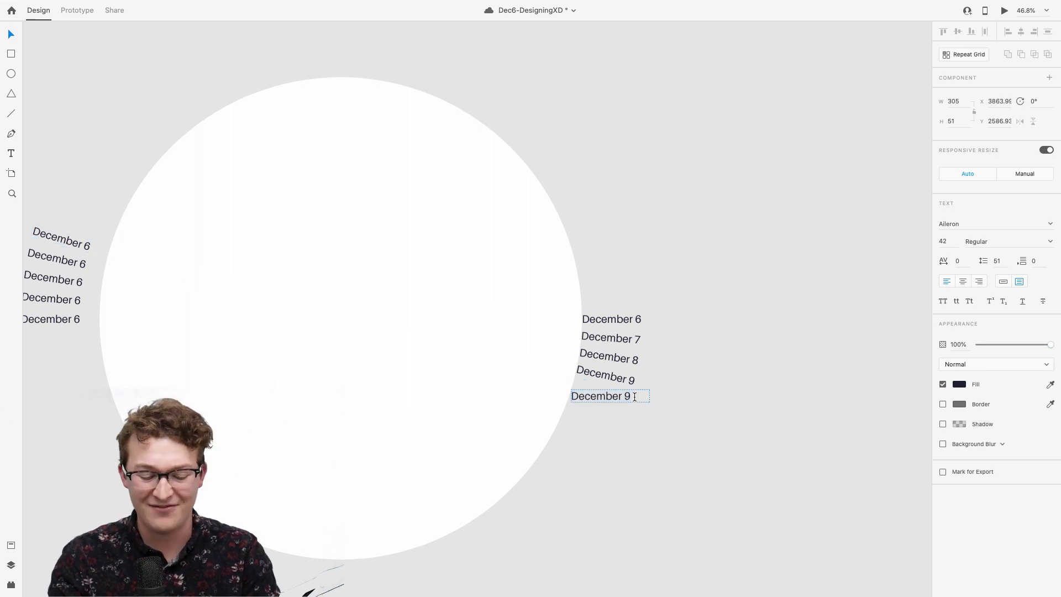
pyautogui.press('Escape')
pyautogui.press('Escape')
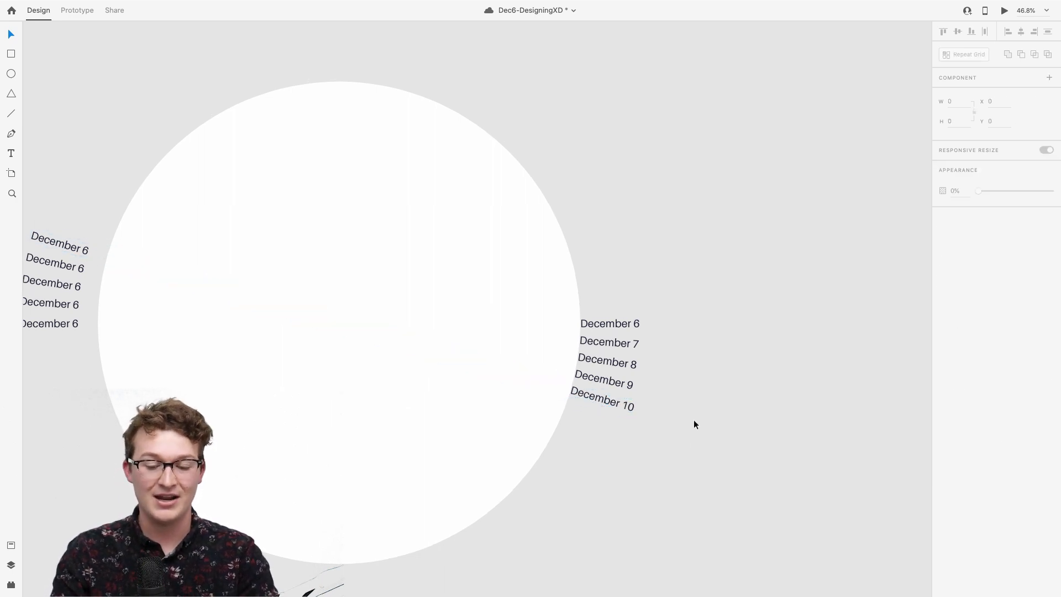
# Step: Duplicate the horizontal December 6 label pair and rotate the copy to -4°, above the original on the circle's right side
pyautogui.scroll(10, 632, 214)
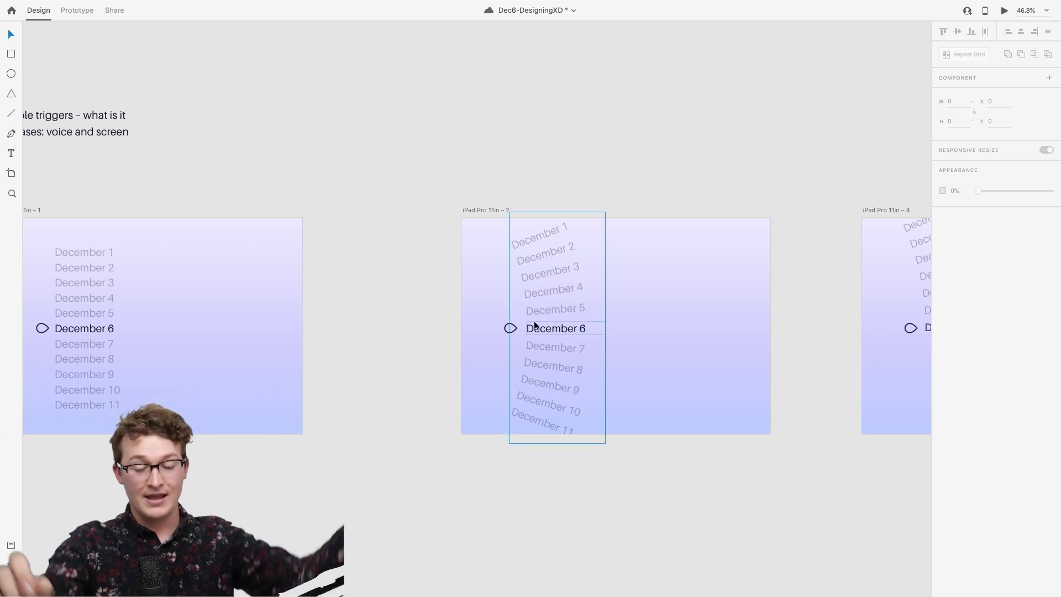
pyautogui.scroll(-6, 534, 325)
pyautogui.scroll(-3, 514, 337)
pyautogui.click(507, 346)
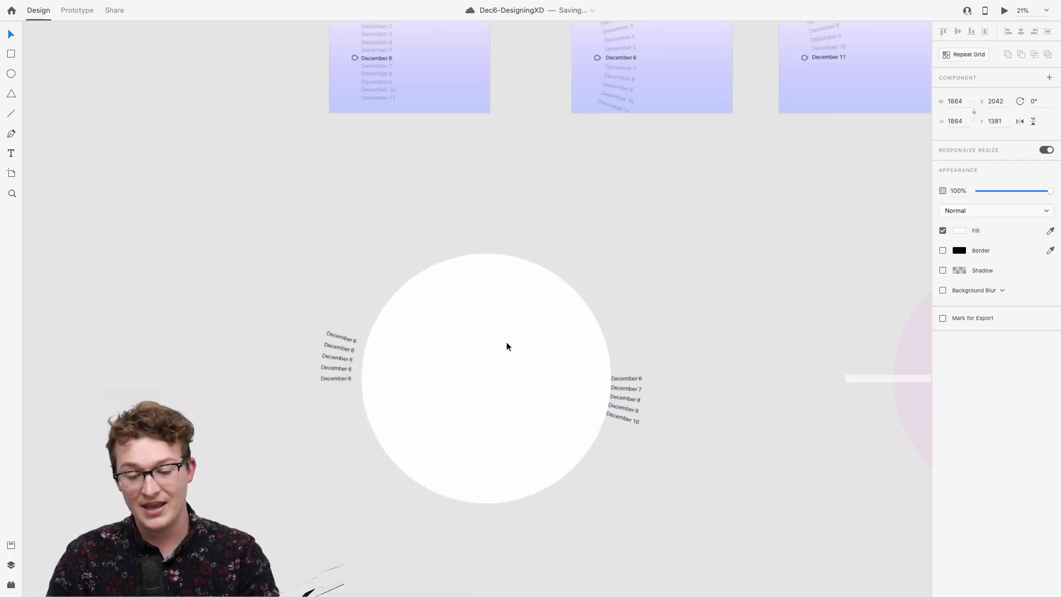
pyautogui.scroll(5, 506, 341)
pyautogui.click(536, 347)
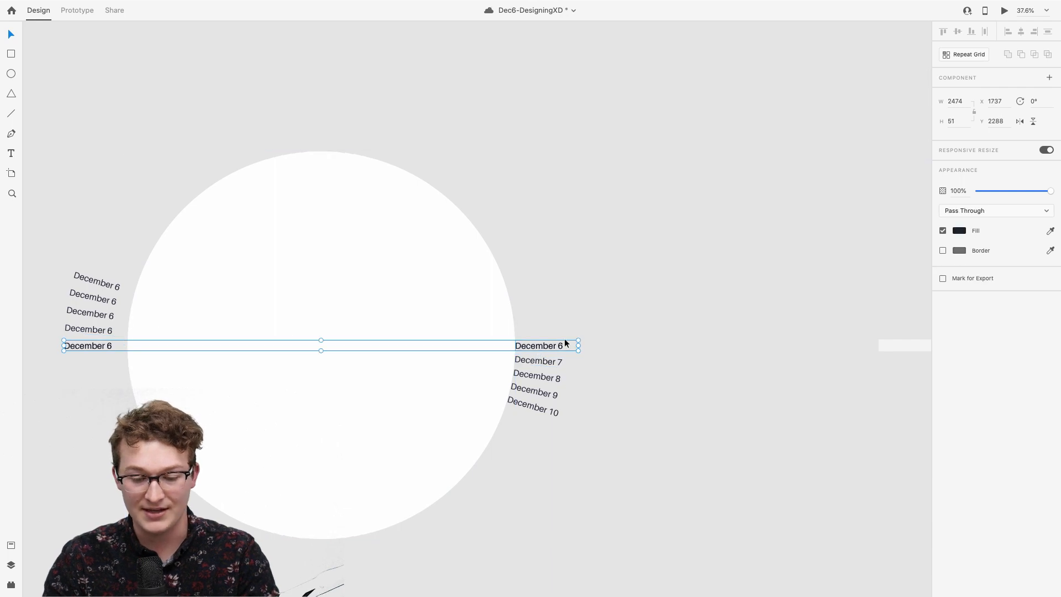
pyautogui.moveTo(581, 336); pyautogui.dragTo(578, 319)
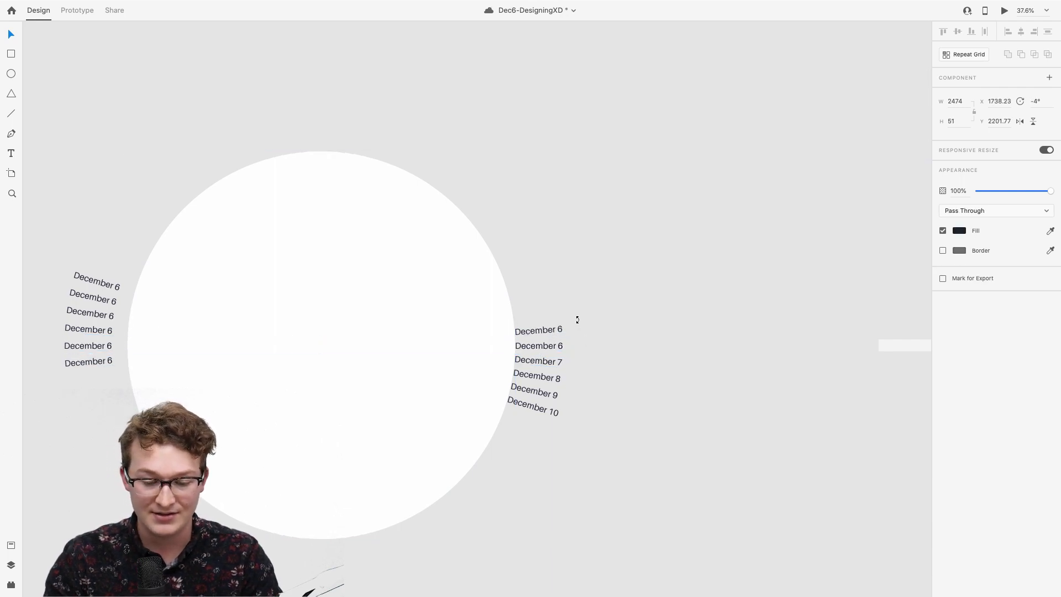
# Step: Change the right-hand label of the -4° rotated copy to December 5
pyautogui.doubleClick(564, 324)
pyautogui.doubleClick(561, 324)
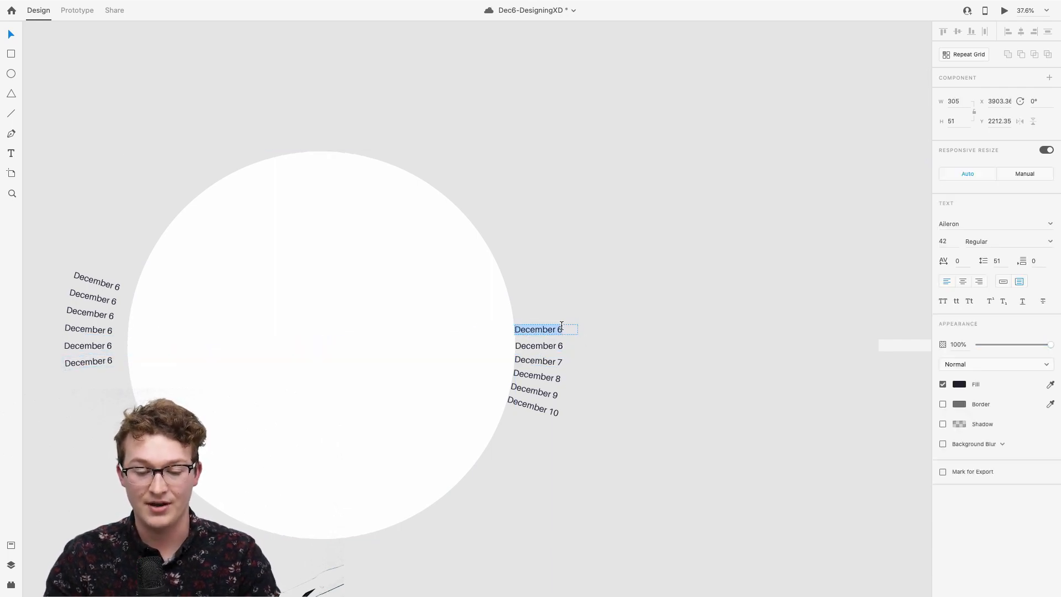
pyautogui.click(561, 324)
pyautogui.write('5')
pyautogui.press('Escape')
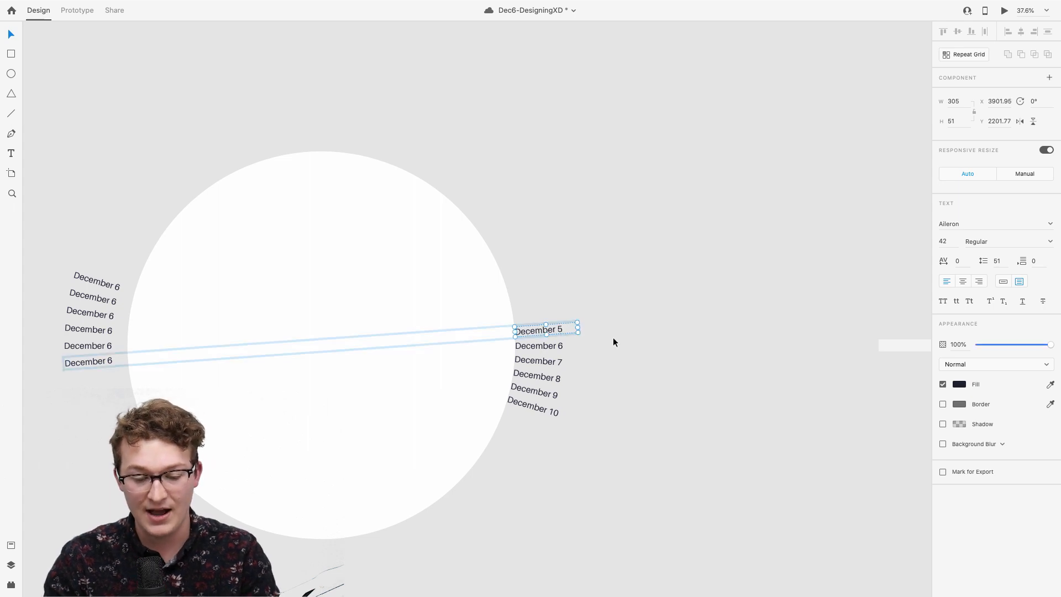
# Step: Duplicate the December 5 label pair, rotate the copy to -8°, and change its right-hand label to December 4
pyautogui.press('Escape')
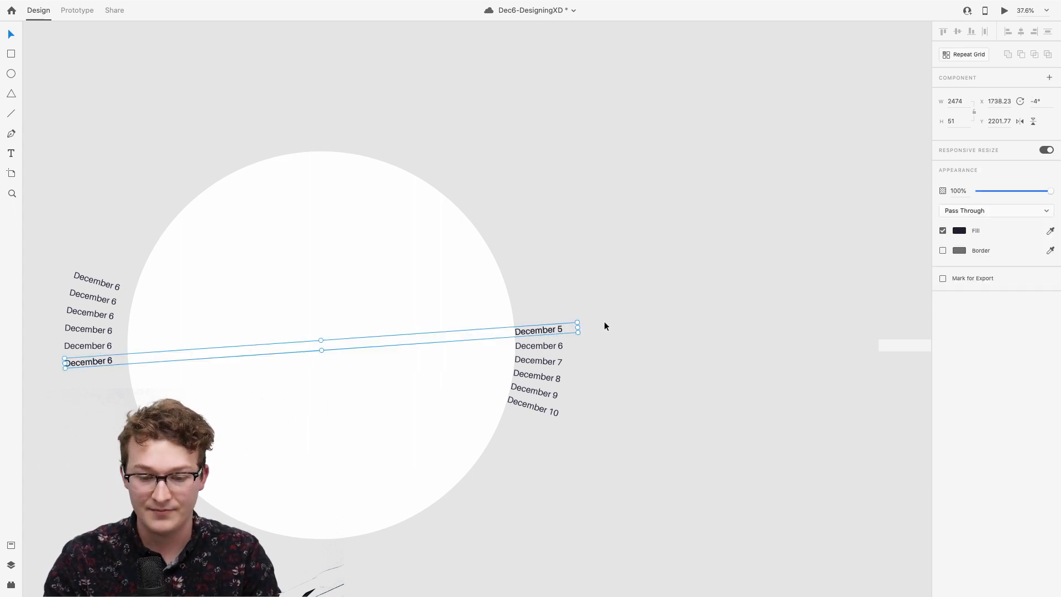
pyautogui.moveTo(580, 319); pyautogui.dragTo(570, 303)
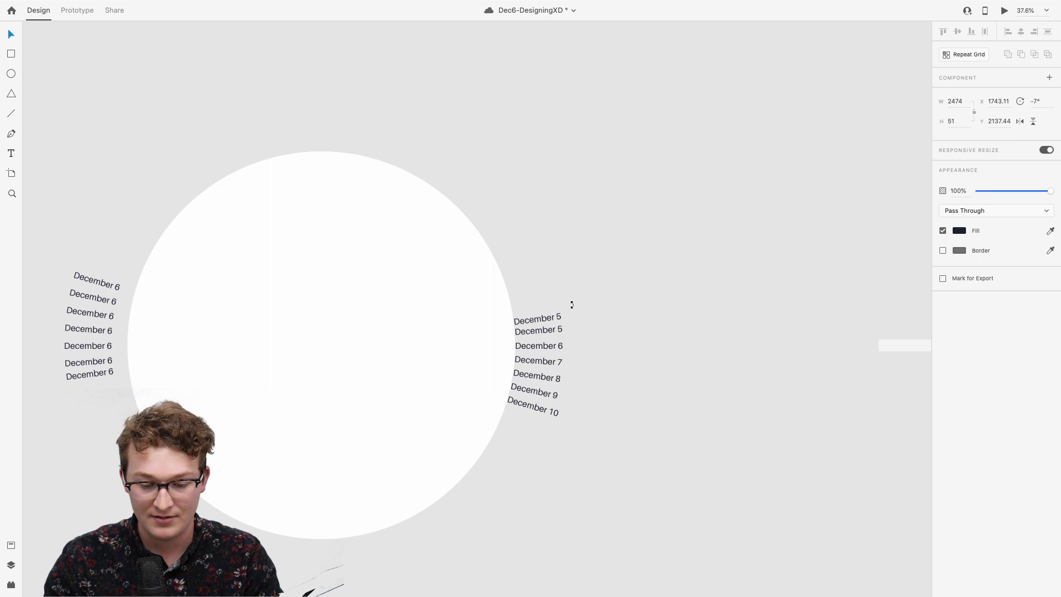
pyautogui.doubleClick(565, 307)
pyautogui.doubleClick(559, 311)
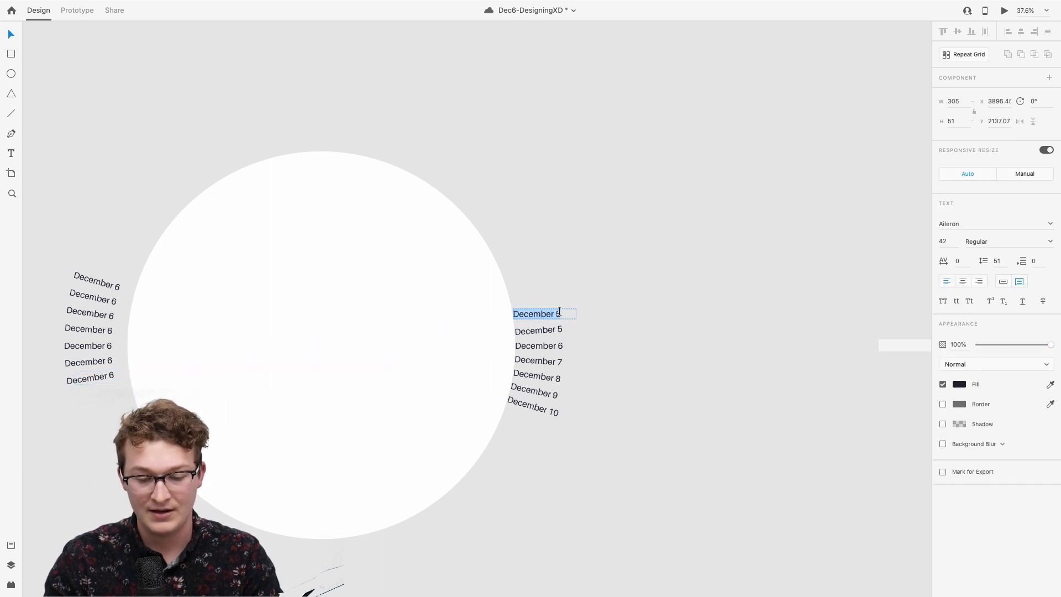
pyautogui.write('4')
pyautogui.press('Escape')
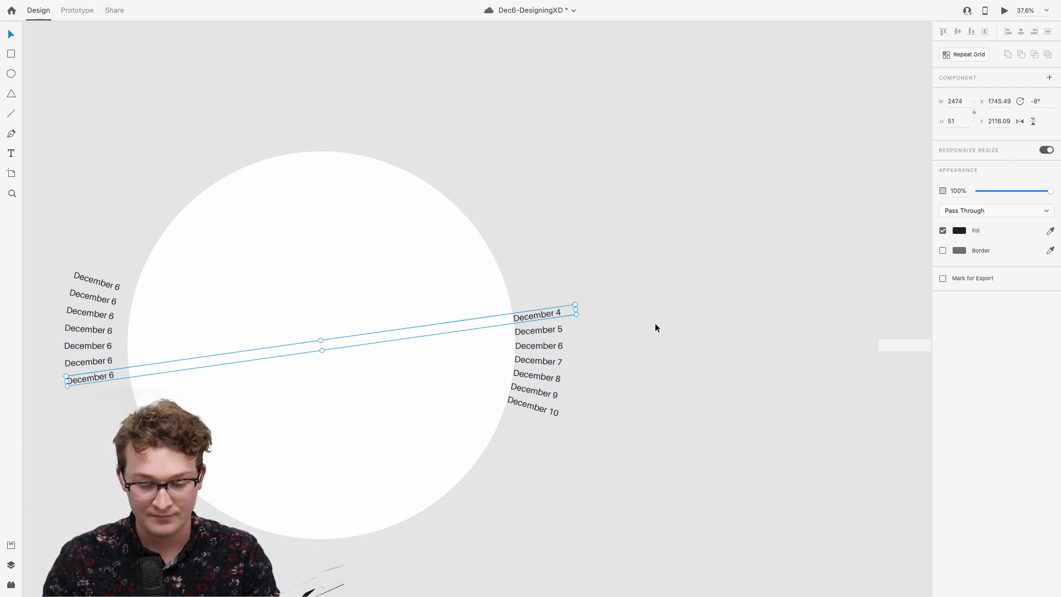
# Step: Duplicate the December 4 label pair, rotate the copy to -12°, and change its right-hand label to December 3
pyautogui.moveTo(578, 302); pyautogui.dragTo(573, 286)
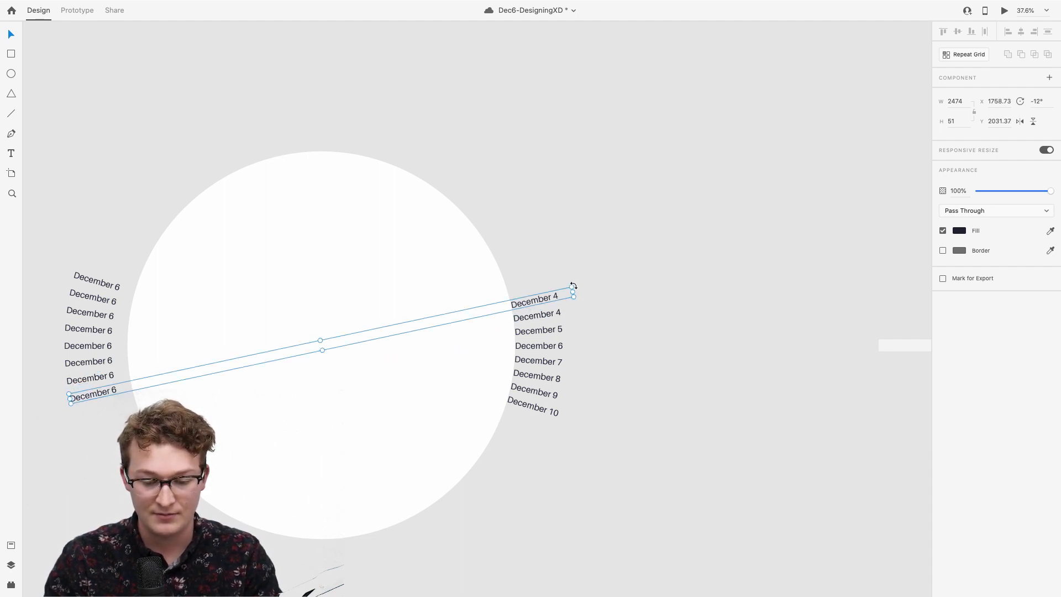
pyautogui.doubleClick(556, 300)
pyautogui.doubleClick(556, 299)
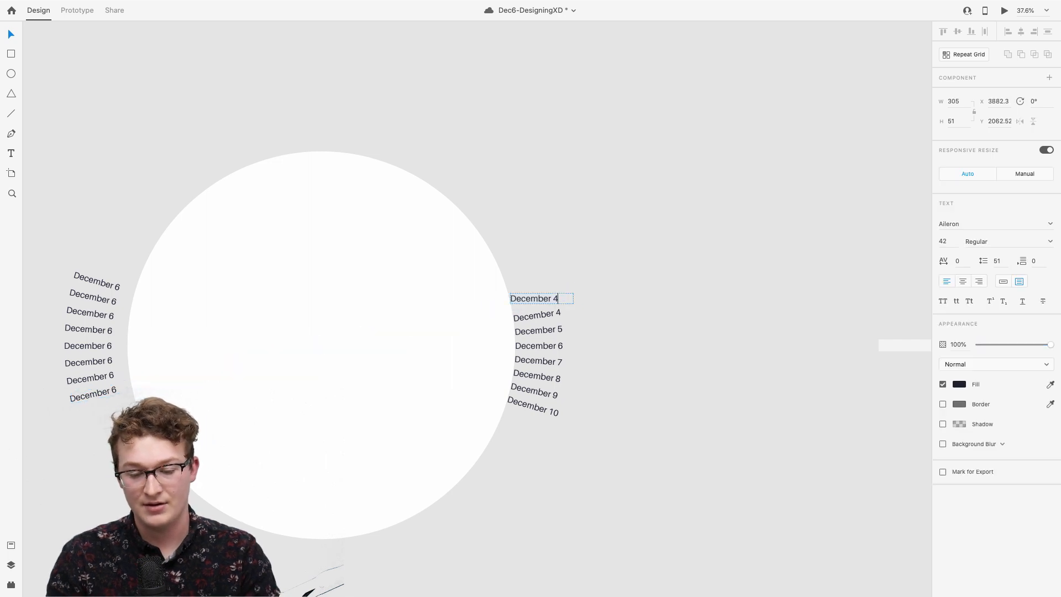
pyautogui.write('3')
pyautogui.press('Escape')
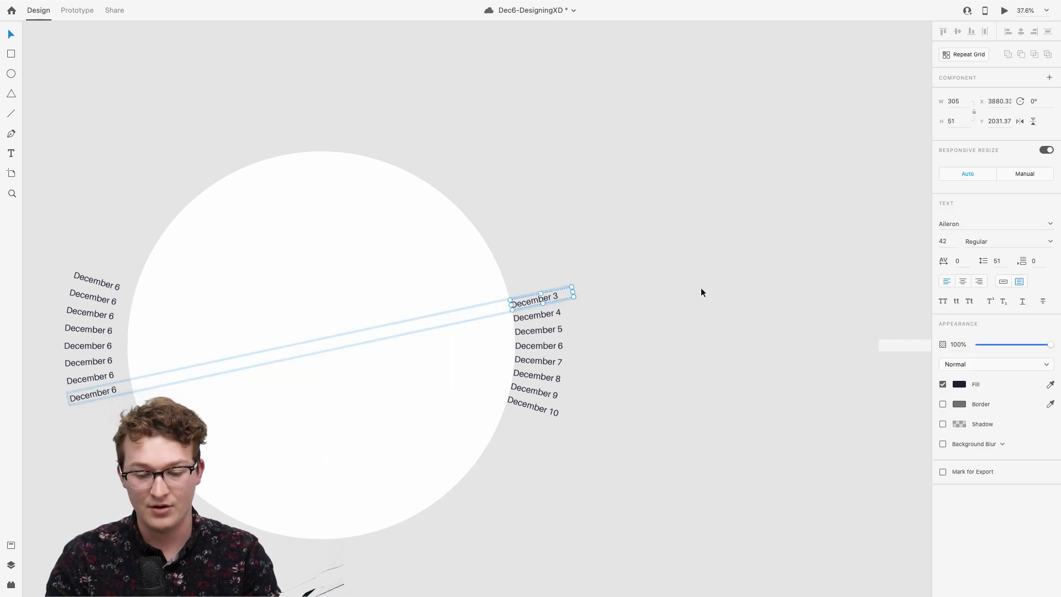
# Step: Select the white circle together with all the rotated label pairs and group them
pyautogui.click(353, 367)
pyautogui.scroll(-3, 508, 332)
pyautogui.moveTo(588, 431); pyautogui.dragTo(148, 250)
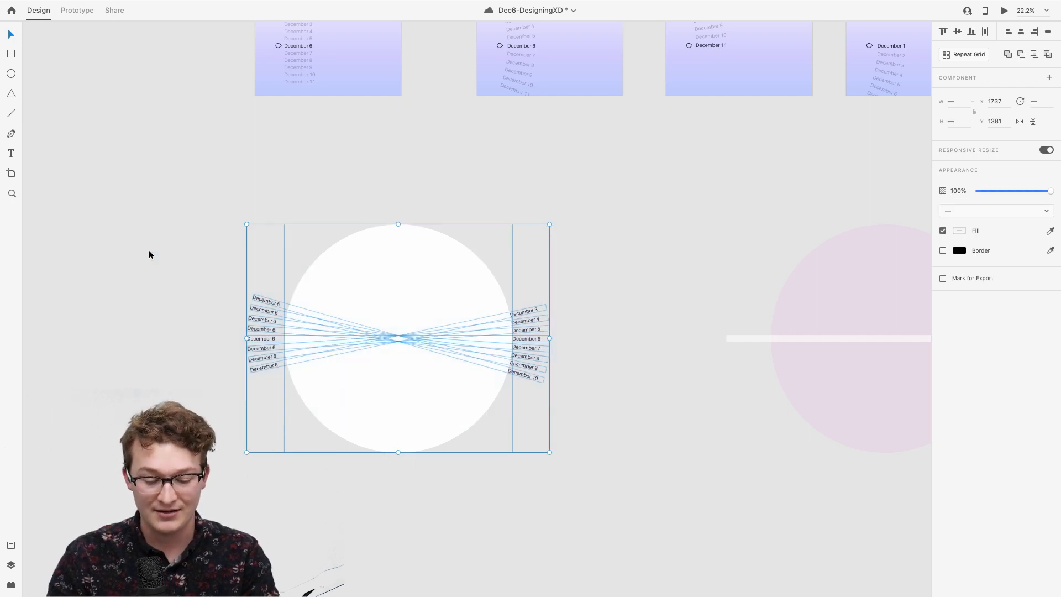
pyautogui.press('super+g')
pyautogui.scroll(3, 359, 339)
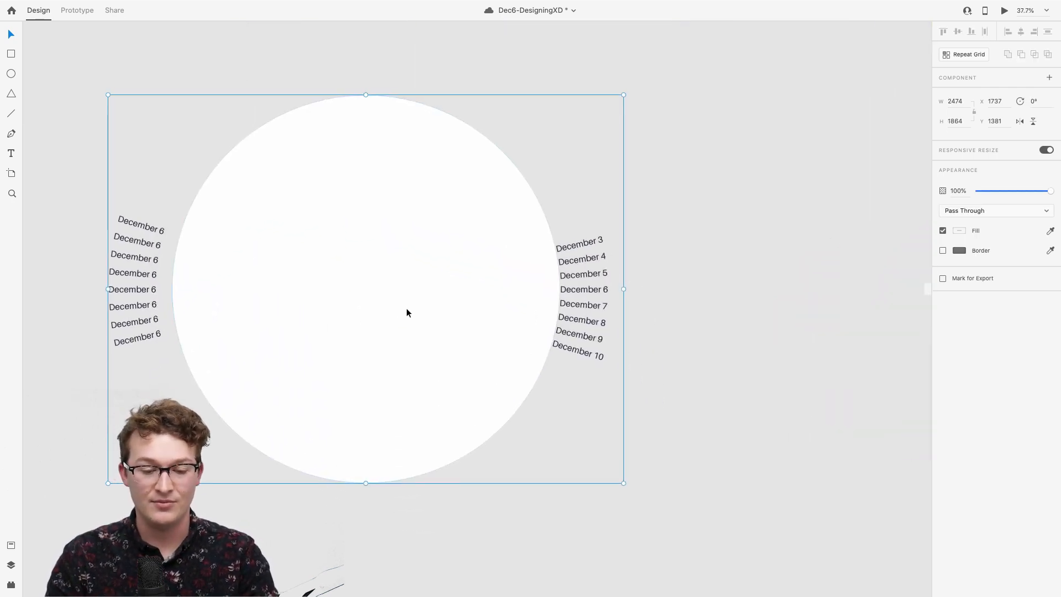
# Step: Set the opacity of the white circle inside the wheel group to 0% and reselect the whole group
pyautogui.click(699, 348)
pyautogui.doubleClick(433, 334)
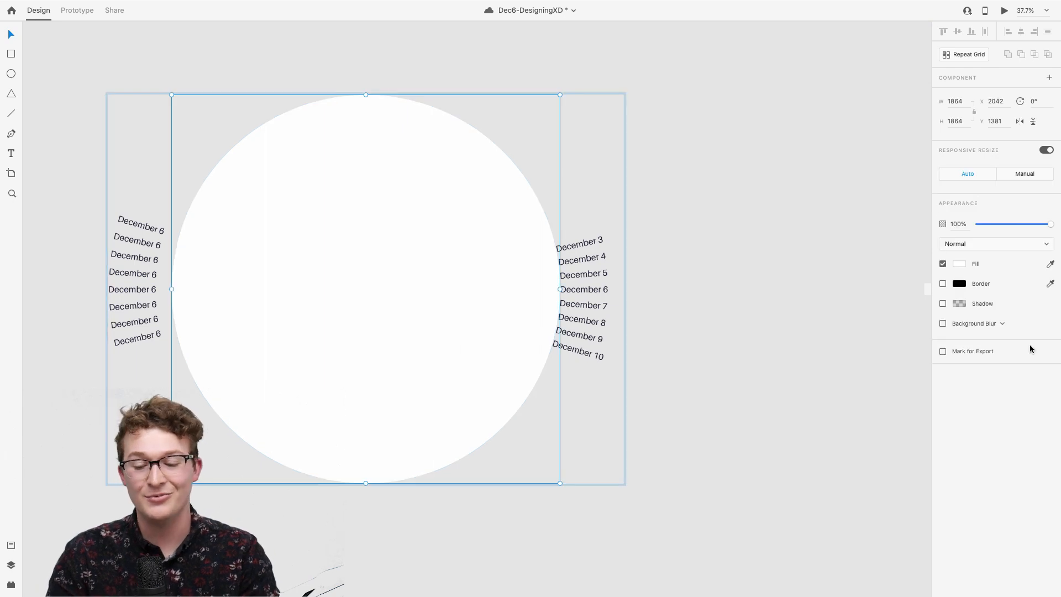
pyautogui.moveTo(989, 224); pyautogui.dragTo(850, 225)
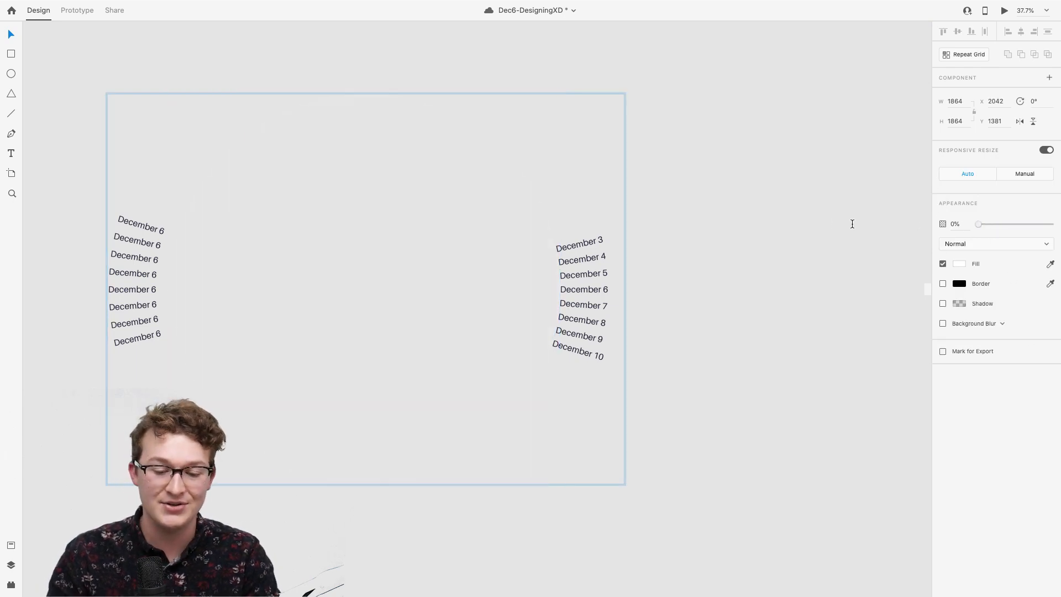
pyautogui.click(718, 357)
pyautogui.click(417, 323)
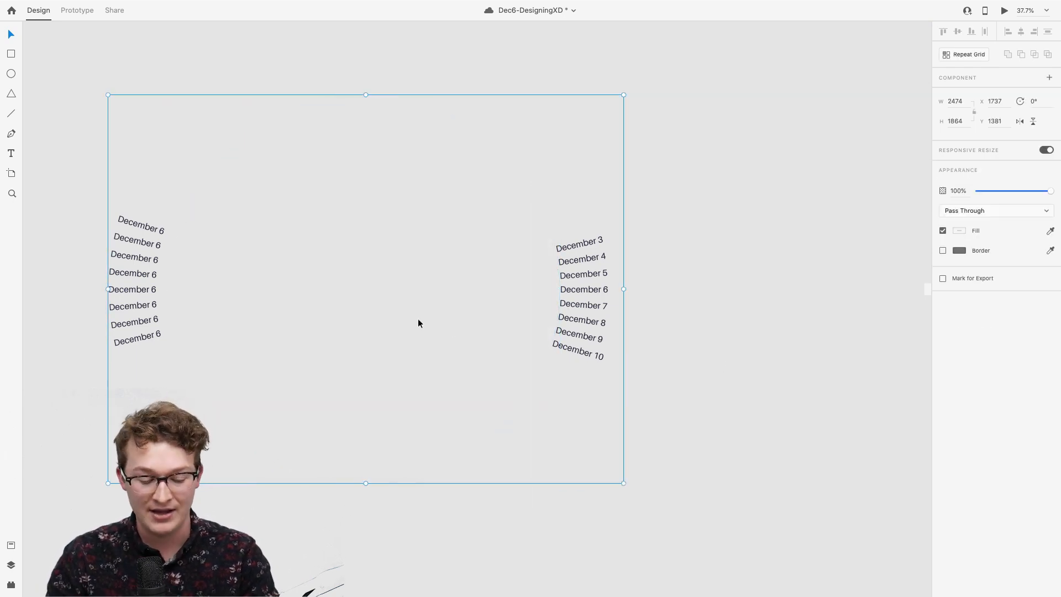
# Step: Duplicate the iPad Pro 11in – 2 artboard and place the copy straight below the date wheel
pyautogui.scroll(-4, 418, 323)
pyautogui.scroll(-3, 432, 244)
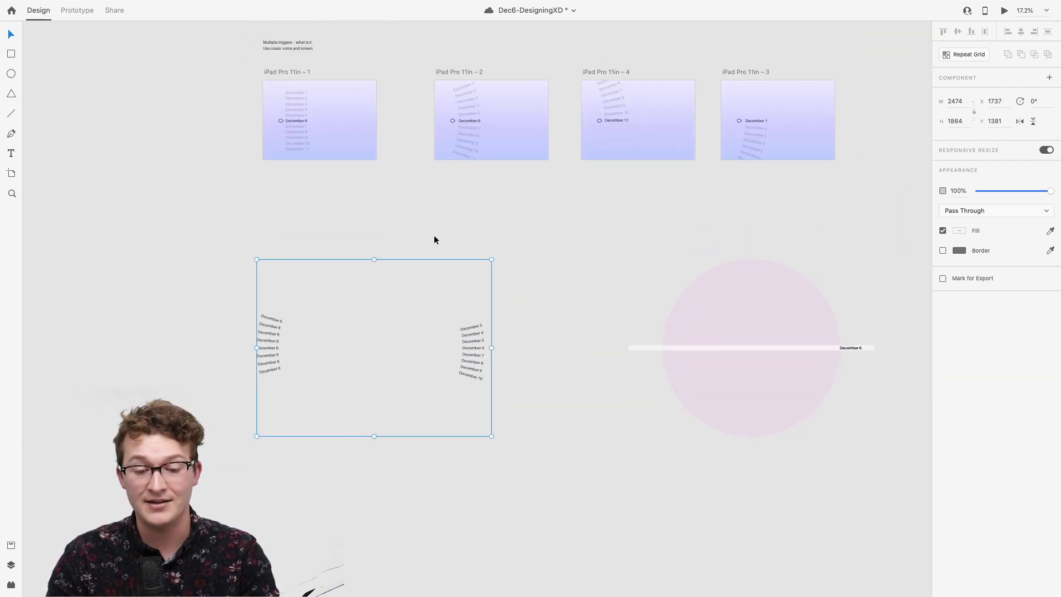
pyautogui.hscroll(3, 452, 68)
pyautogui.click(427, 69)
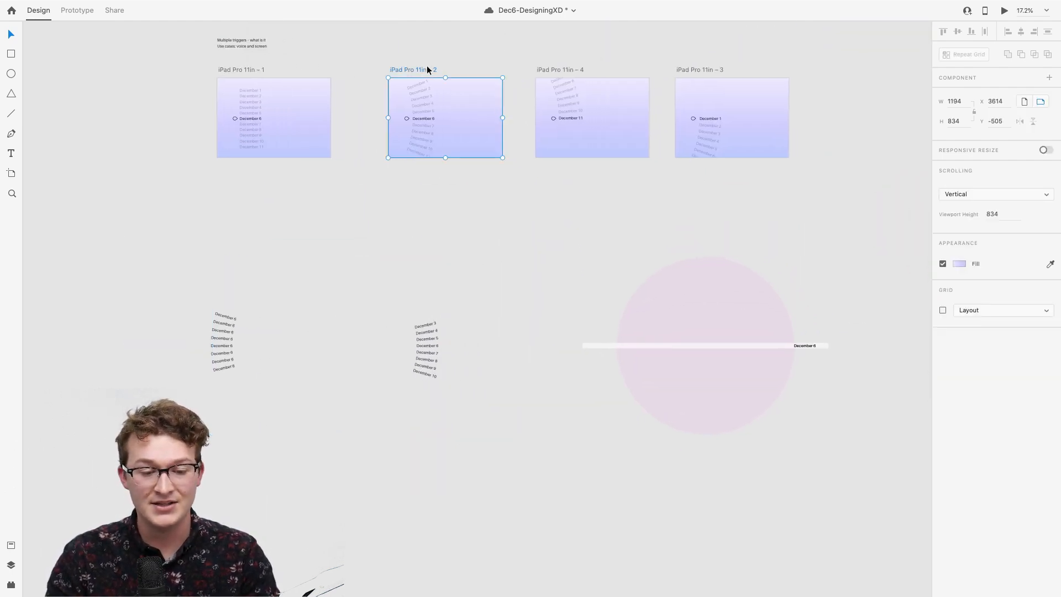
pyautogui.moveTo(426, 69); pyautogui.dragTo(426, 455)
pyautogui.scroll(-3, 420, 451)
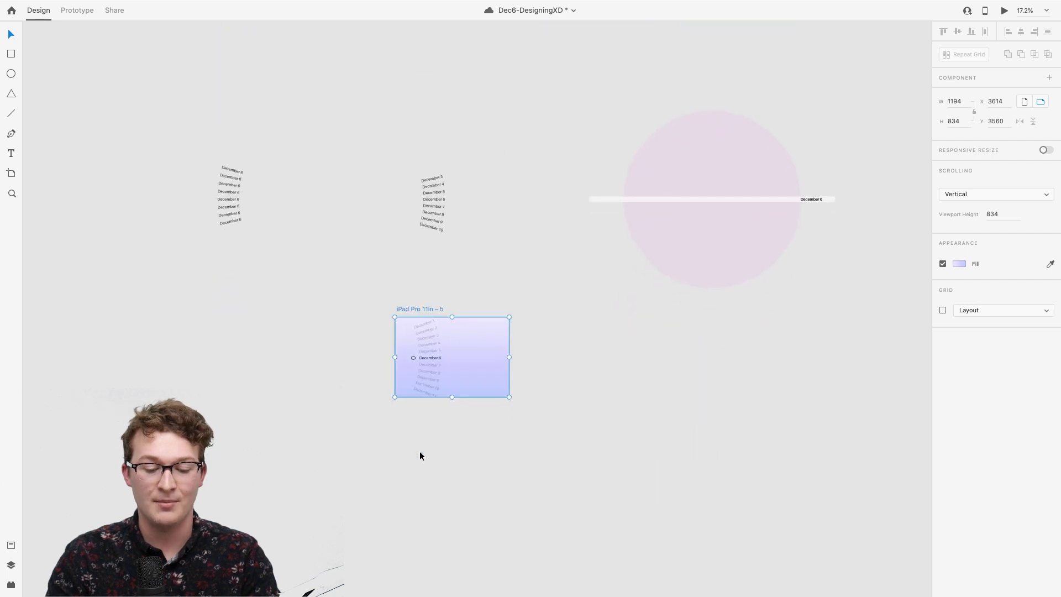
# Step: Delete the existing December date list from the duplicated artboard, keeping the pointer shape
pyautogui.scroll(5, 420, 451)
pyautogui.click(421, 166)
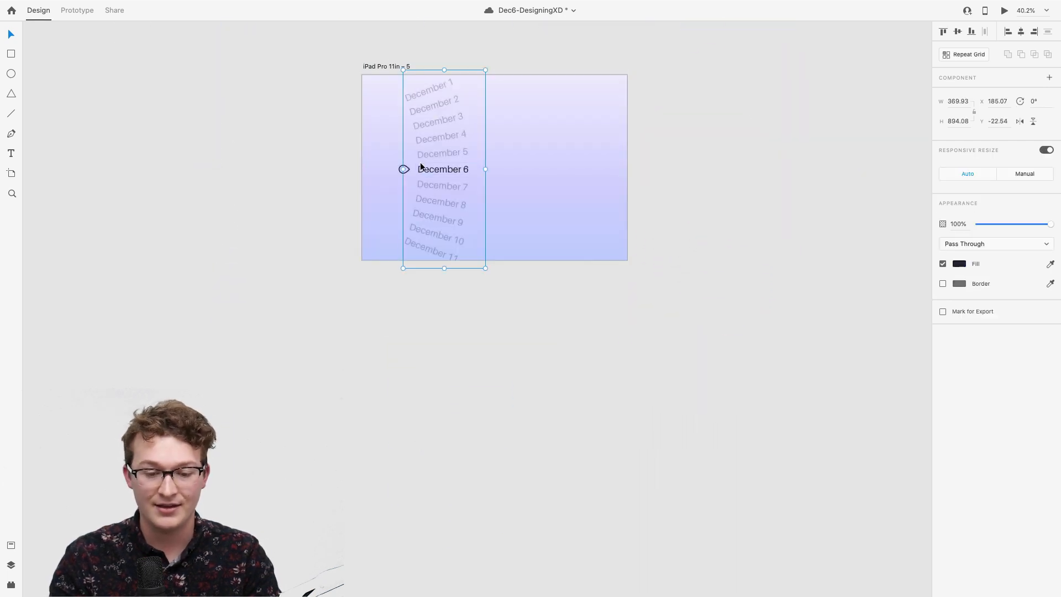
pyautogui.scroll(5, 421, 166)
pyautogui.hotkey('ctrl', 'z')
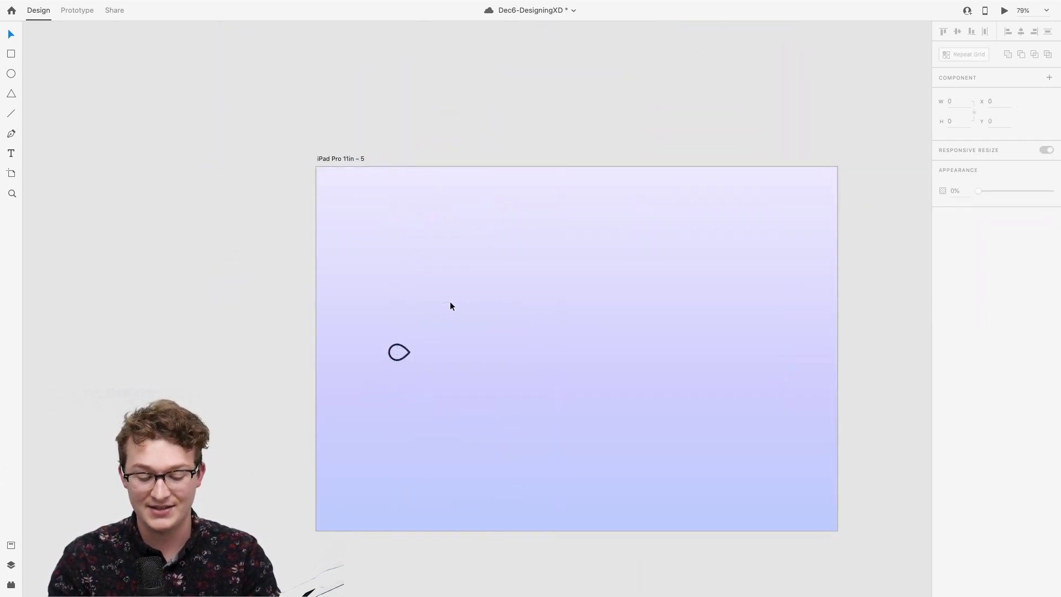
# Step: Paste the date wheel group into the duplicated artboard and move it so December 6 sits beside the pointer shape
pyautogui.scroll(-5, 450, 306)
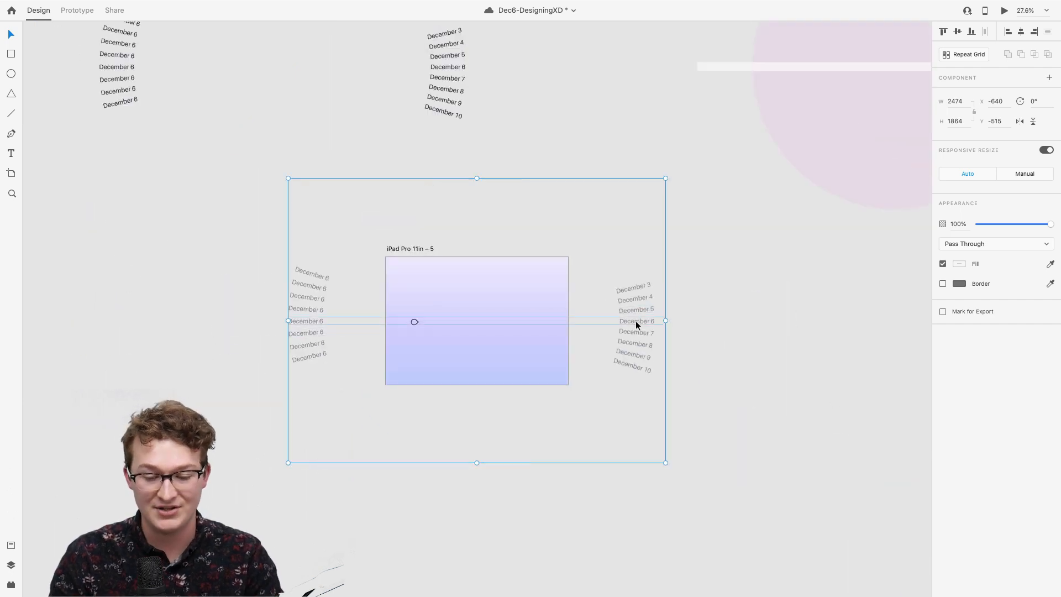
pyautogui.moveTo(635, 330); pyautogui.dragTo(497, 325)
pyautogui.moveTo(454, 324); pyautogui.dragTo(443, 322)
pyautogui.scroll(10, 443, 322)
pyautogui.scroll(-5, 443, 324)
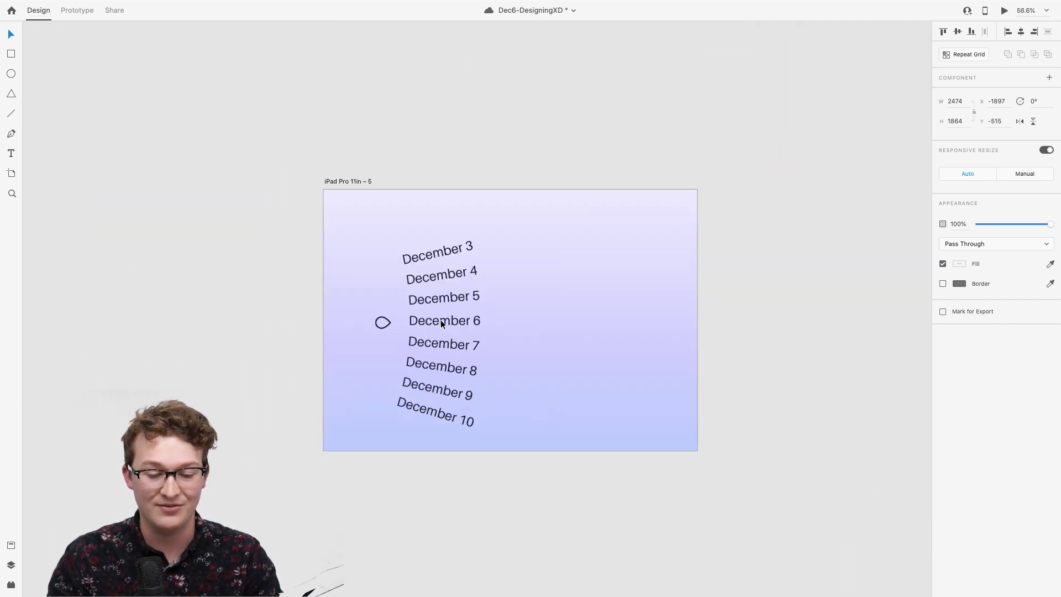
pyautogui.click(533, 333)
# Step: Set the opacity of the December 7, 8, 9 and 10 label pairs to 30%
pyautogui.click(444, 349)
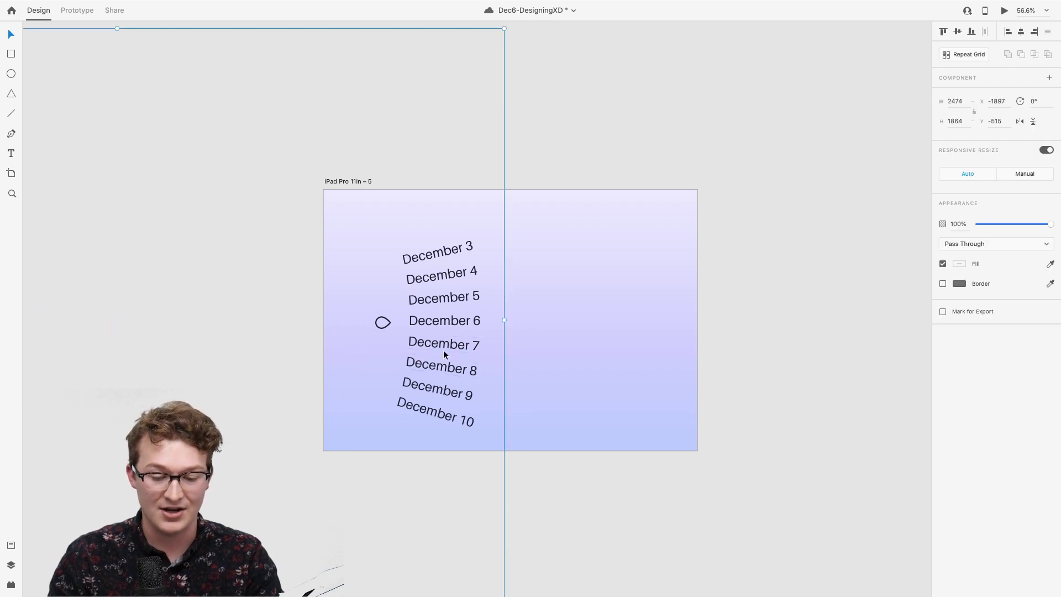
pyautogui.keyDown('shift'); pyautogui.click(439, 358); pyautogui.keyUp('shift')
pyautogui.keyDown('shift'); pyautogui.click(429, 387); pyautogui.keyUp('shift')
pyautogui.keyDown('shift'); pyautogui.click(420, 409); pyautogui.keyUp('shift')
pyautogui.keyDown('shift'); pyautogui.click(416, 416); pyautogui.keyUp('shift')
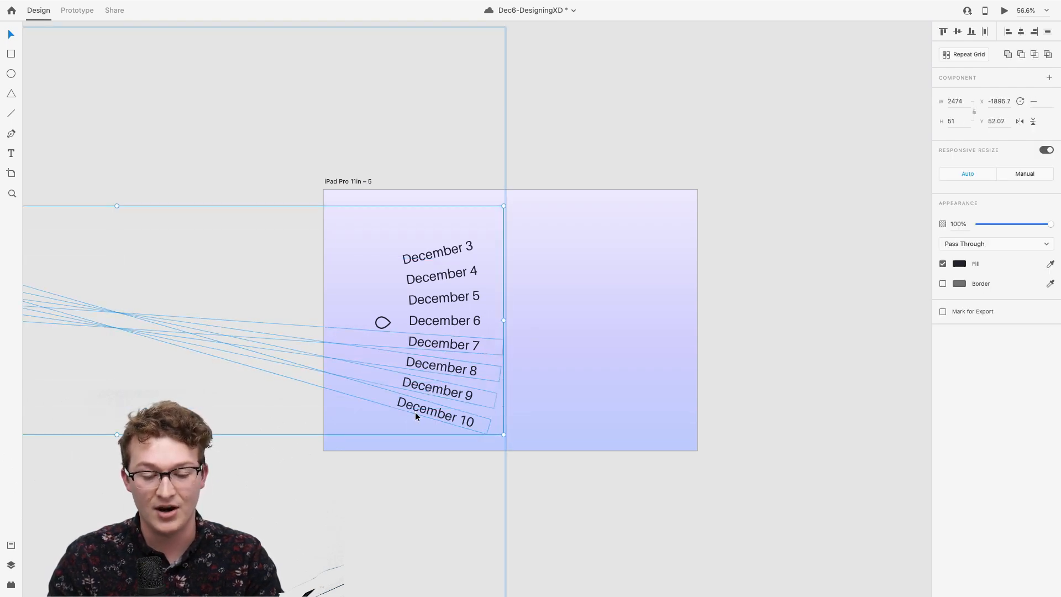
pyautogui.press('3')
pyautogui.press('Escape')
# Step: Set the opacity of the December 5, 4 and 3 label pairs to 30% and reselect the wheel group
pyautogui.click(458, 297)
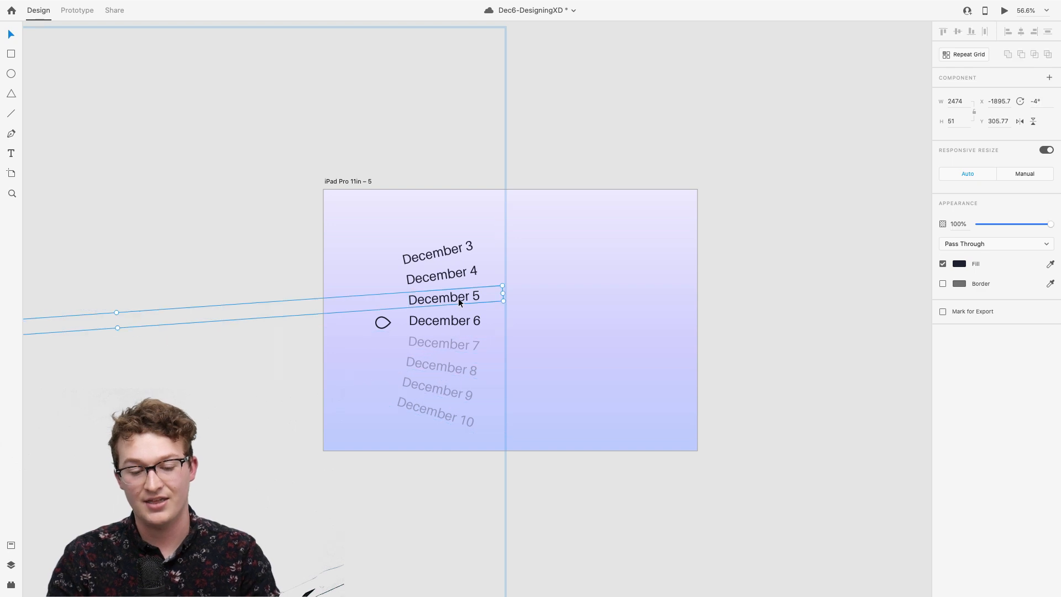
pyautogui.keyDown('shift'); pyautogui.click(452, 277); pyautogui.keyUp('shift')
pyautogui.keyDown('shift'); pyautogui.click(443, 253); pyautogui.keyUp('shift')
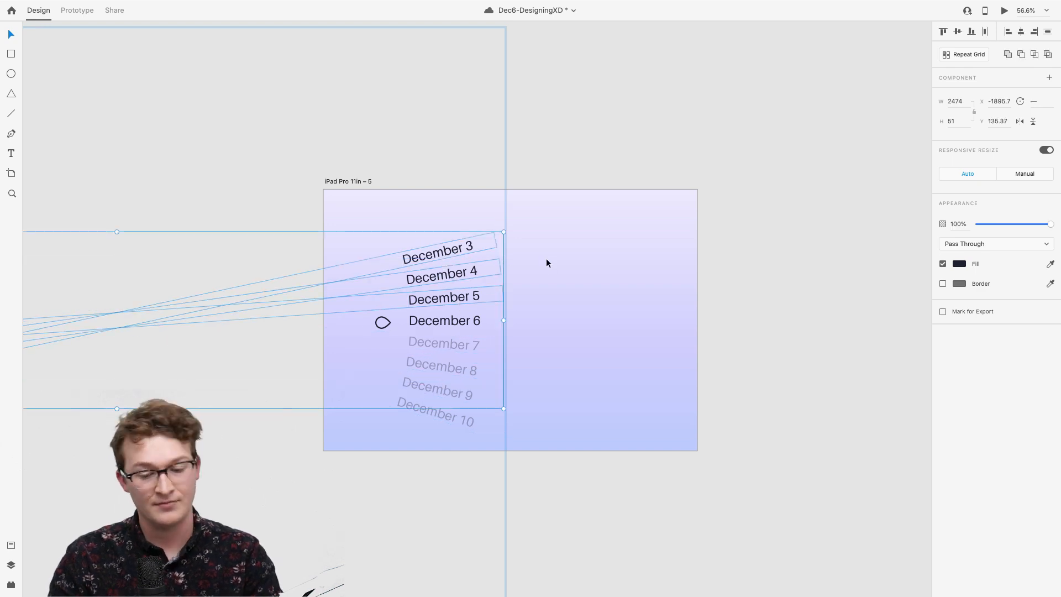
pyautogui.press('3')
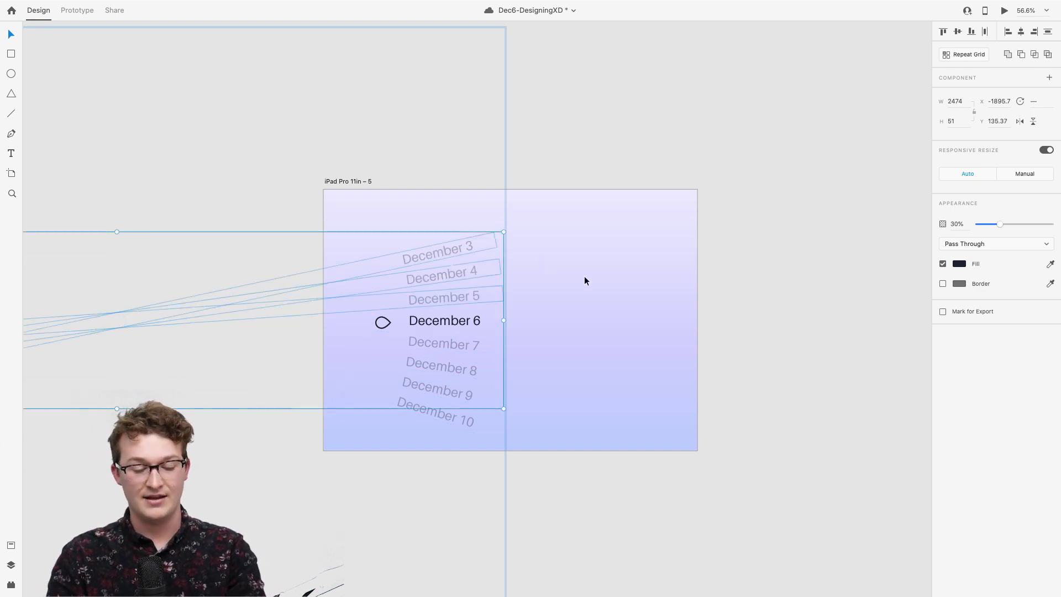
pyautogui.press('Escape')
# Step: Save the document
pyautogui.scroll(-5, 602, 281)
pyautogui.hscroll(-3, 602, 281)
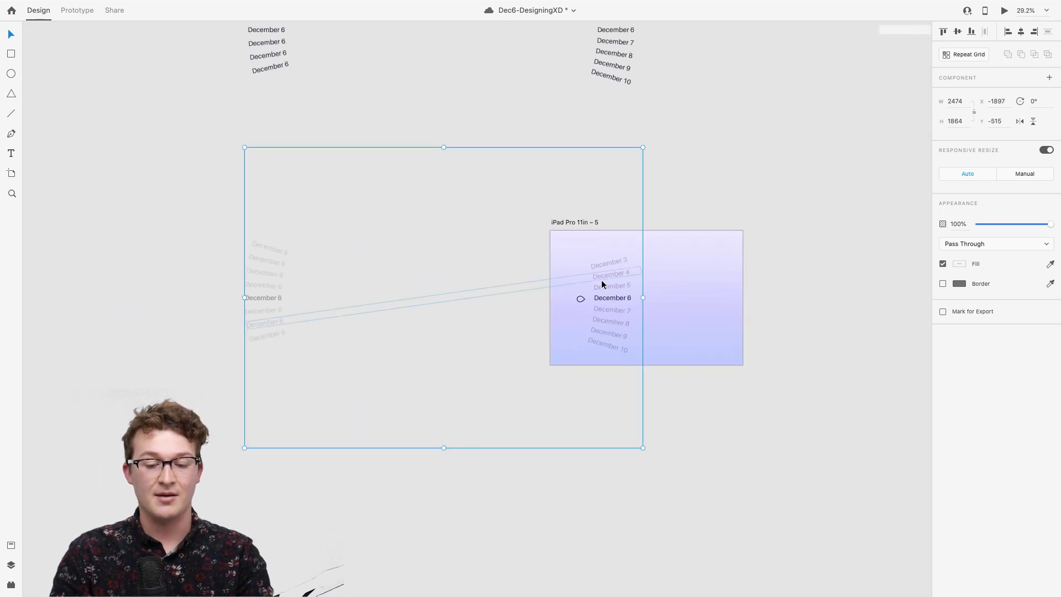
pyautogui.press('super+s')
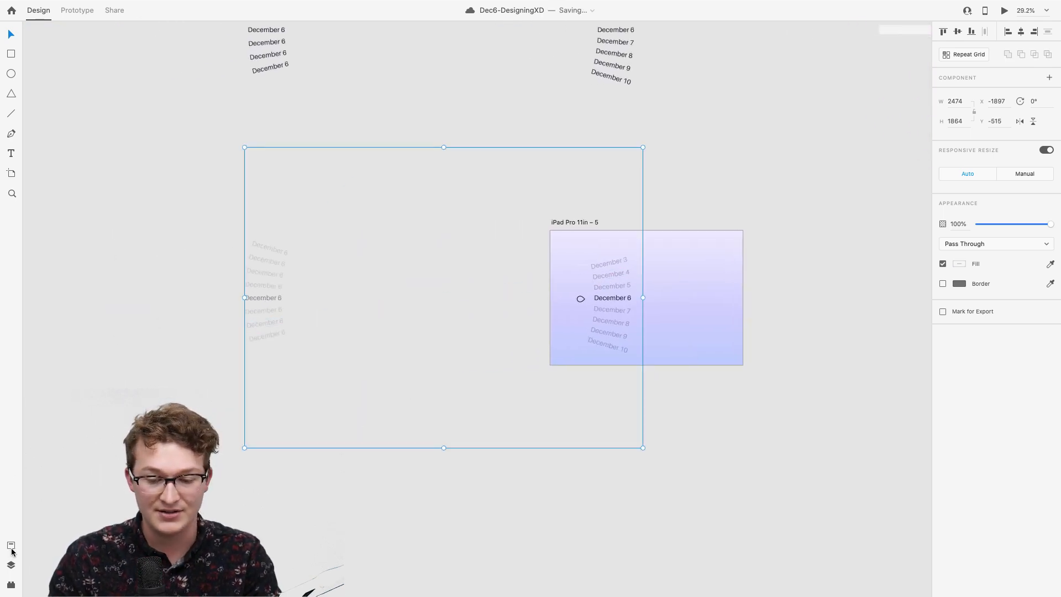
# Step: Add the date wheel group to the document assets as a component
pyautogui.click(11, 564)
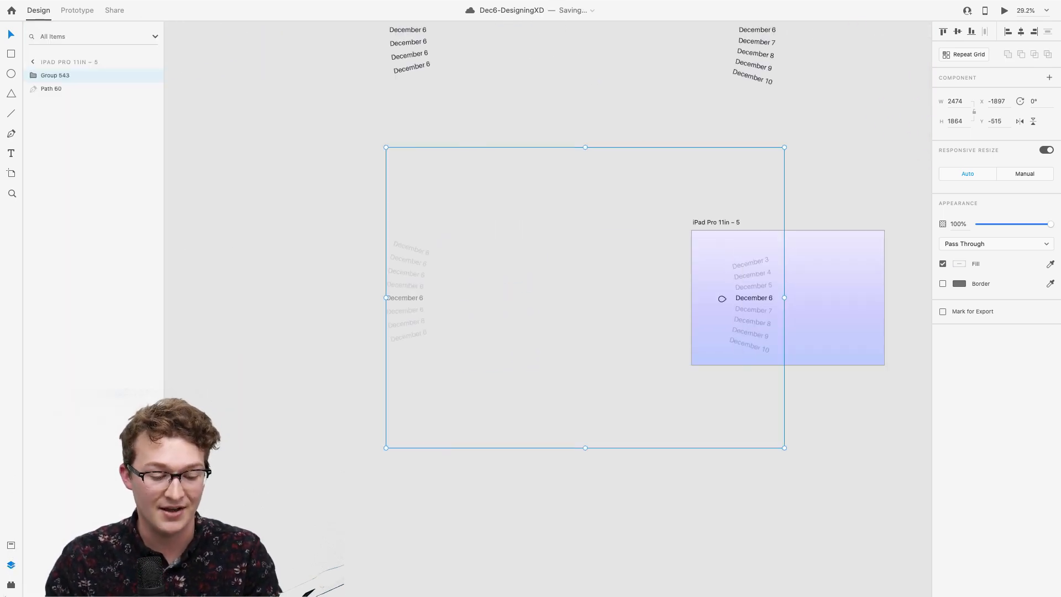
pyautogui.click(10, 586)
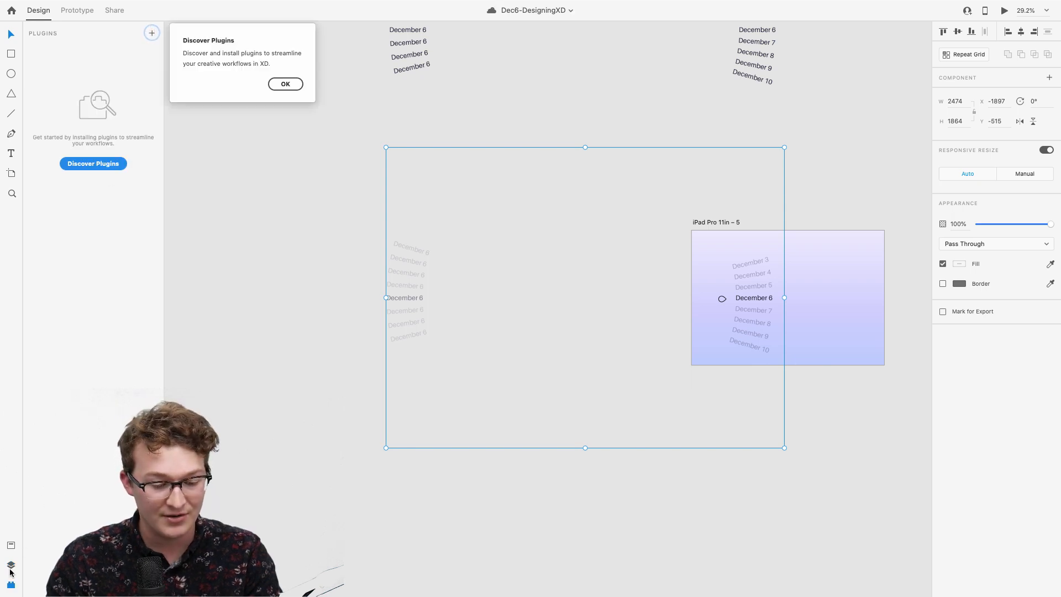
pyautogui.click(11, 566)
pyautogui.click(11, 546)
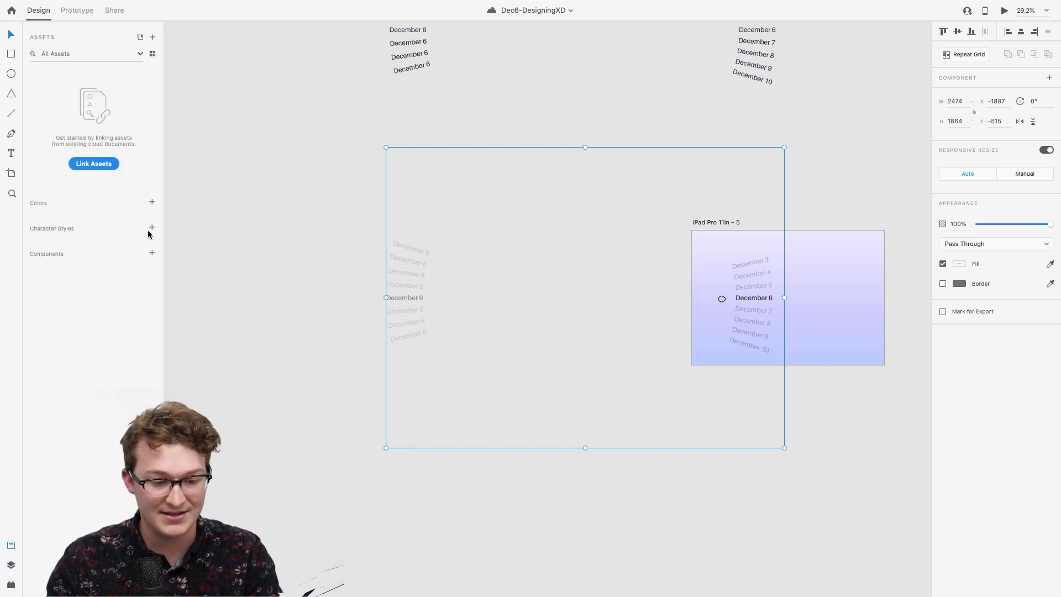
pyautogui.click(152, 254)
pyautogui.hscroll(5, 269, 208)
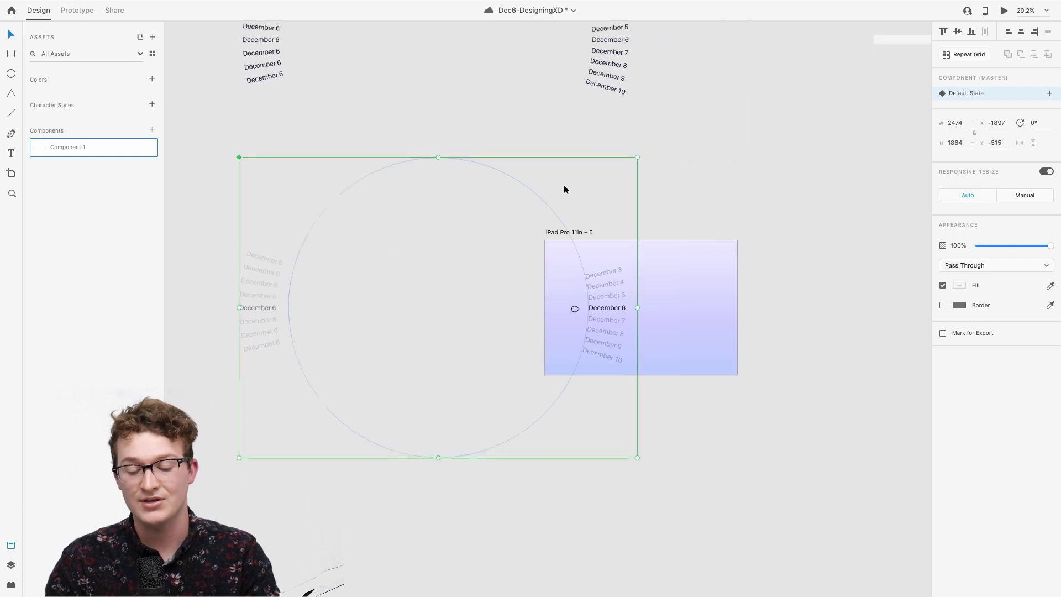
# Step: Inside the component, duplicate the December 3 label pair, rotate the copy to -16°, and change its right-hand label to December 2
pyautogui.doubleClick(604, 278)
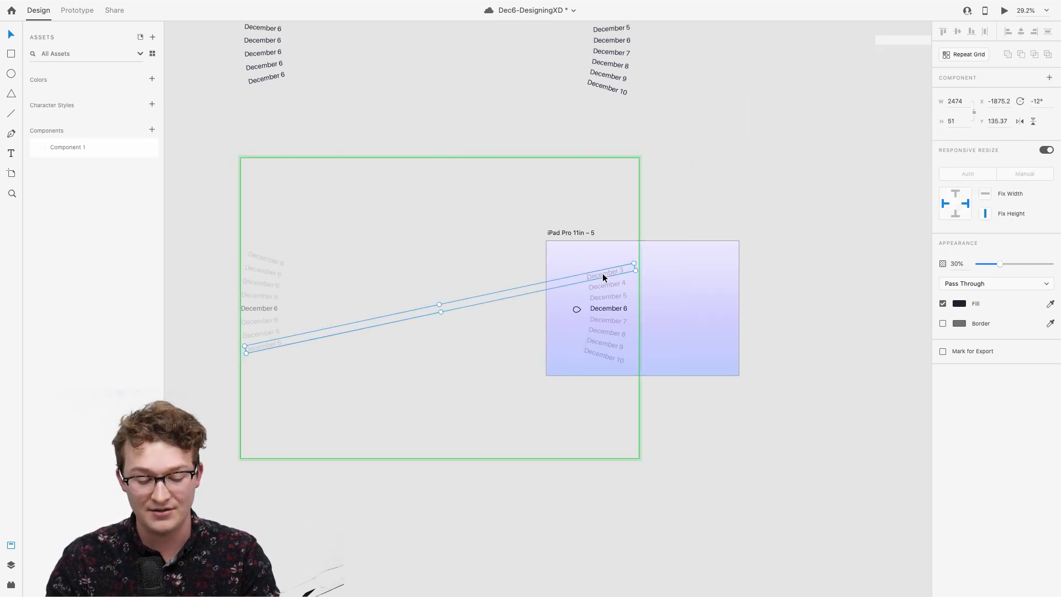
pyautogui.moveTo(642, 258); pyautogui.dragTo(626, 226)
pyautogui.scroll(5, 627, 248)
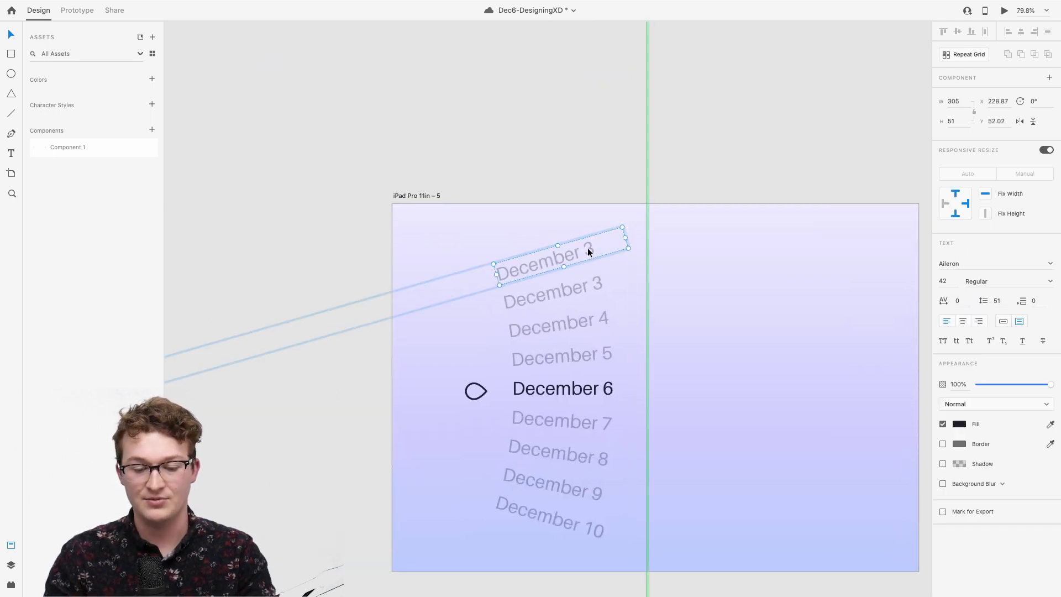
pyautogui.doubleClick(587, 250)
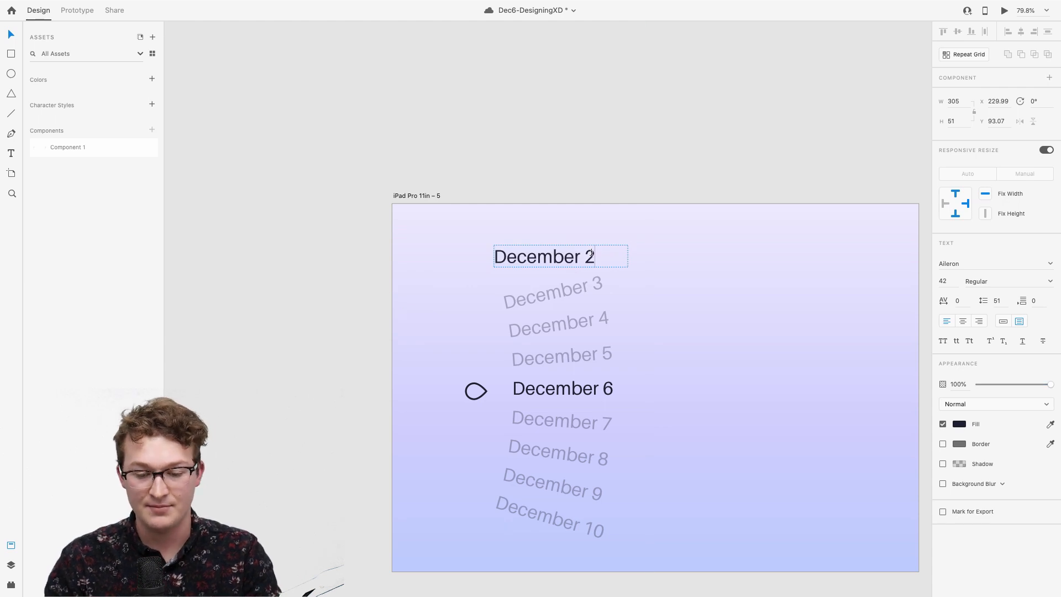
pyautogui.press('Escape')
pyautogui.press('Escape')
# Step: Duplicate the December 2 label pair inside the component, rotate the copy to -20°, and change its right-hand label to December 1
pyautogui.scroll(-5, 648, 257)
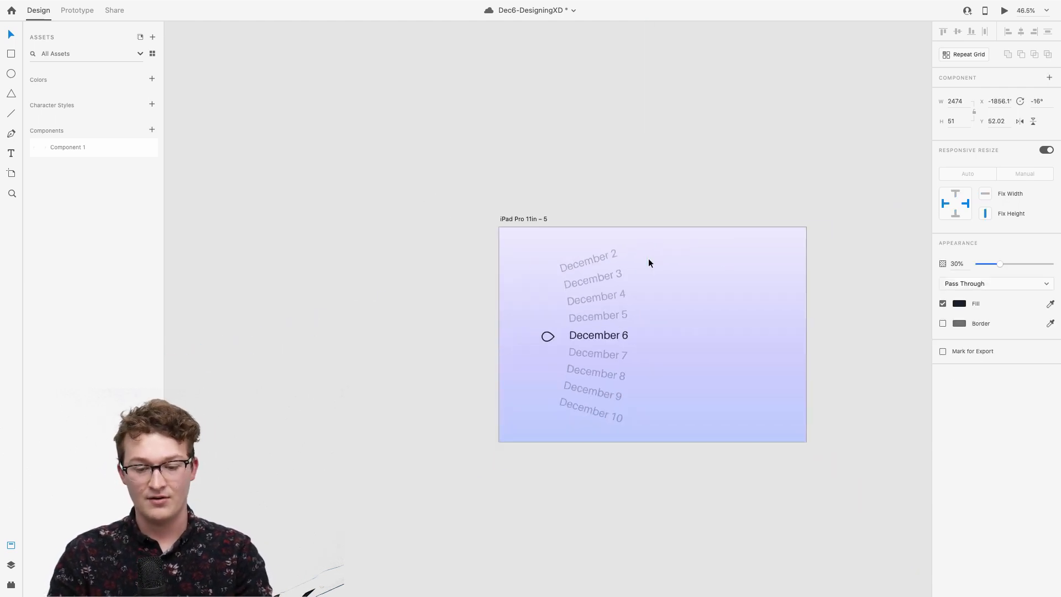
pyautogui.moveTo(641, 242); pyautogui.dragTo(620, 221)
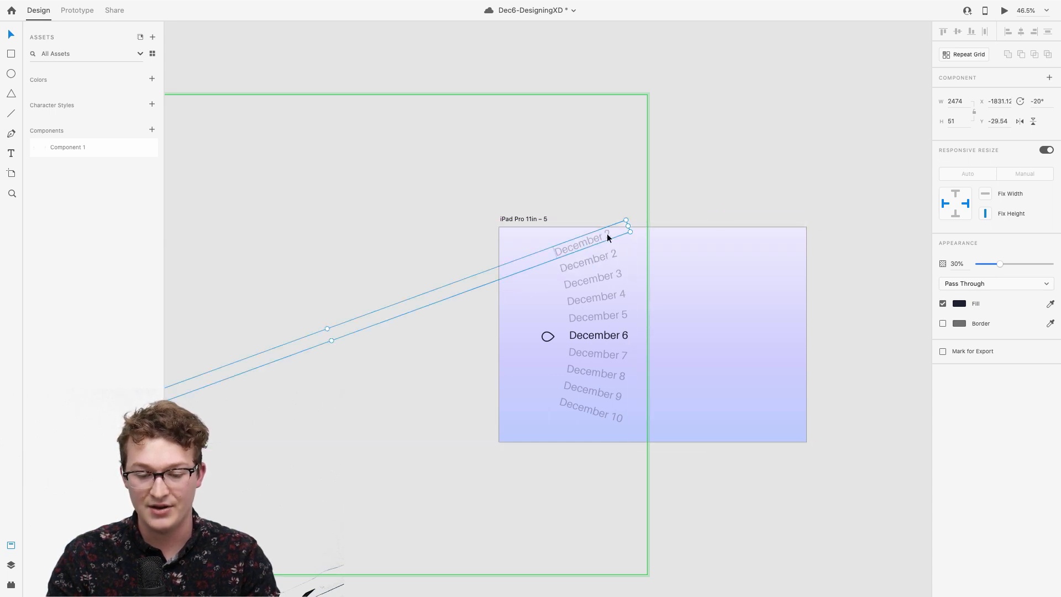
pyautogui.doubleClick(607, 233)
pyautogui.doubleClick(607, 233)
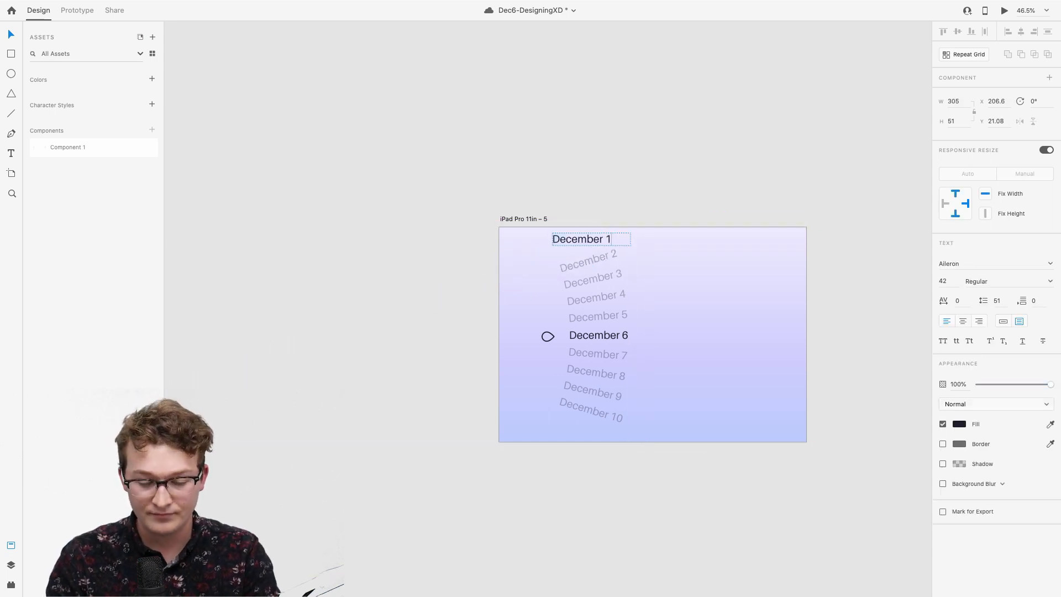
pyautogui.press('Escape')
pyautogui.press('Escape')
# Step: Duplicate the December 10 label pair, rotate the copy to 20°, and change its right-hand label to December 11
pyautogui.click(598, 418)
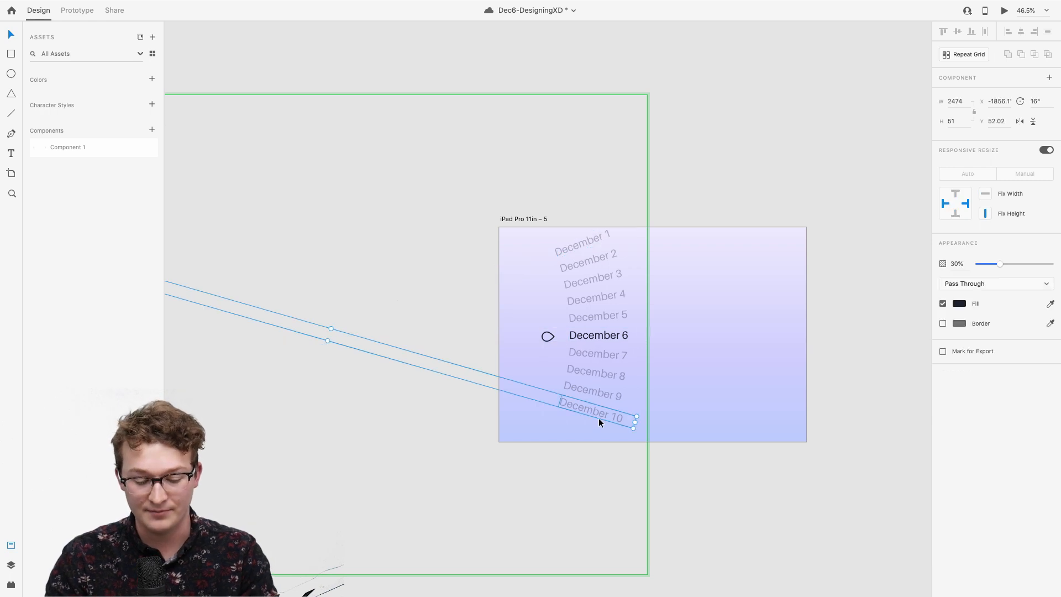
pyautogui.scroll(-3, 599, 418)
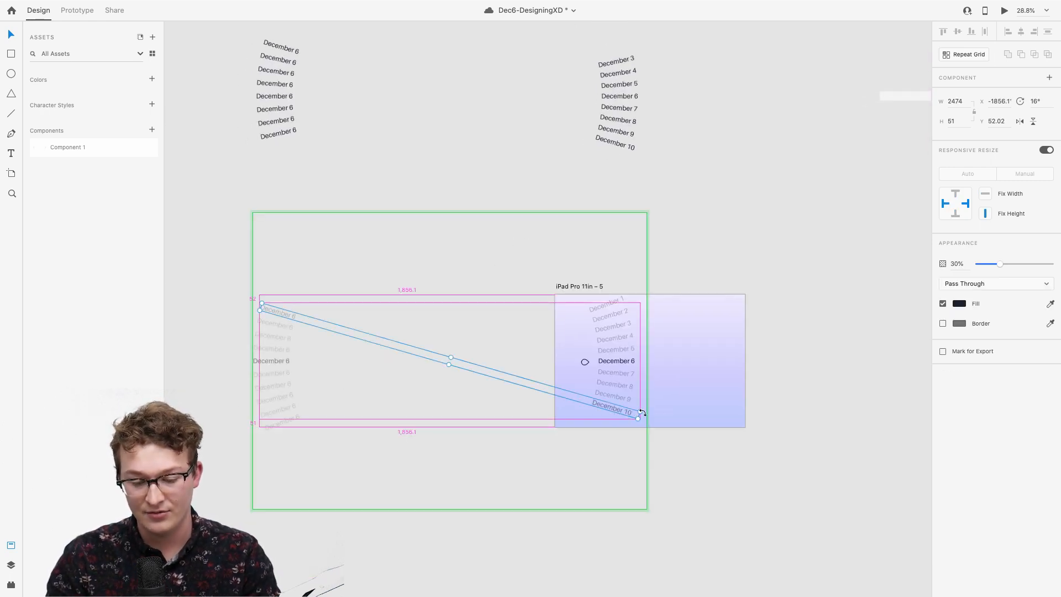
pyautogui.moveTo(641, 412); pyautogui.dragTo(643, 426)
pyautogui.scroll(5, 643, 425)
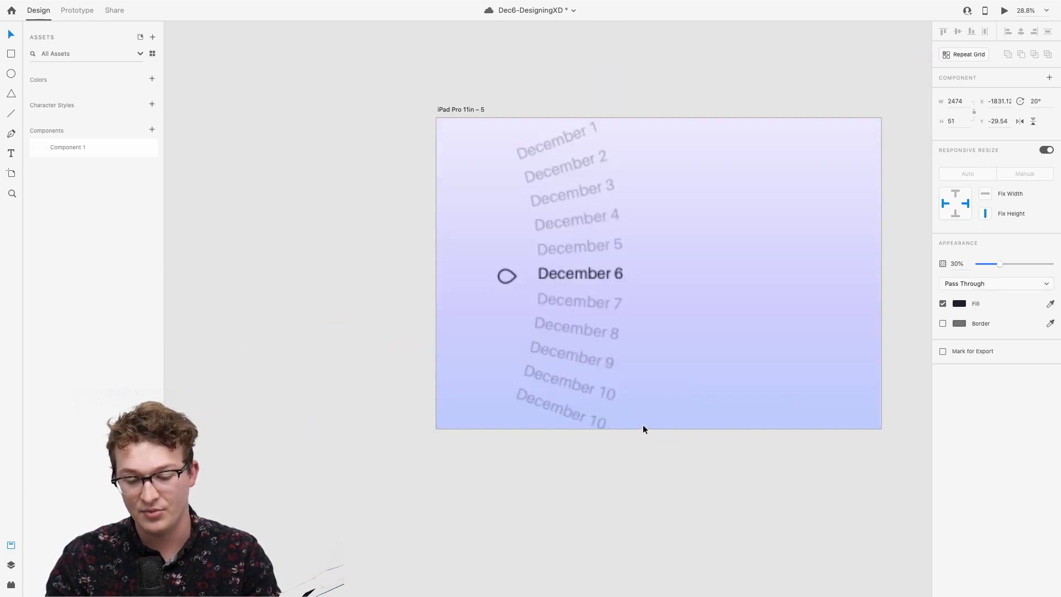
pyautogui.doubleClick(591, 413)
pyautogui.doubleClick(592, 413)
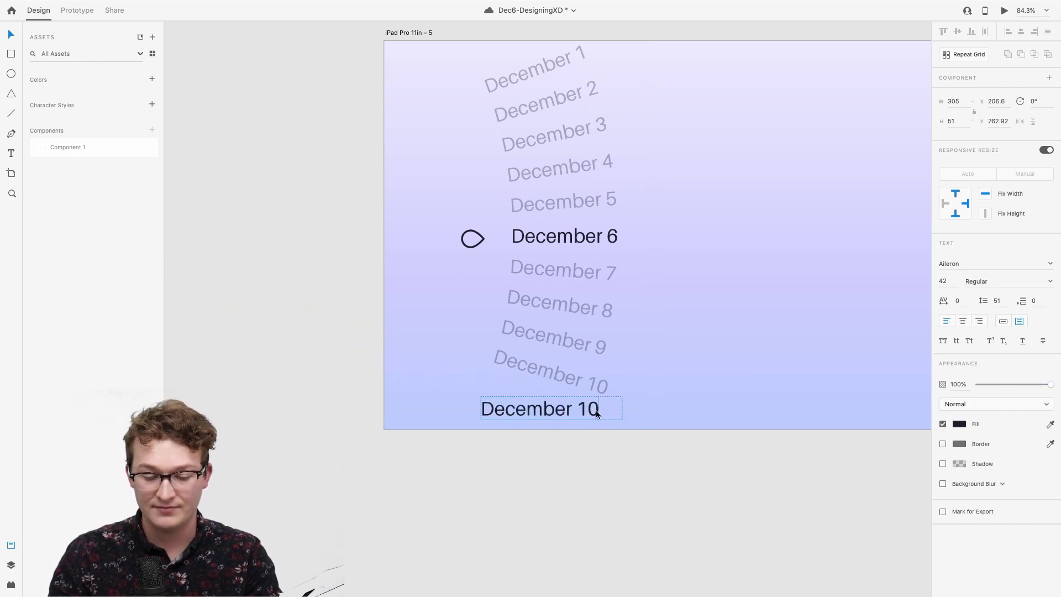
pyautogui.click(789, 389)
pyautogui.scroll(-3, 789, 389)
pyautogui.click(789, 389)
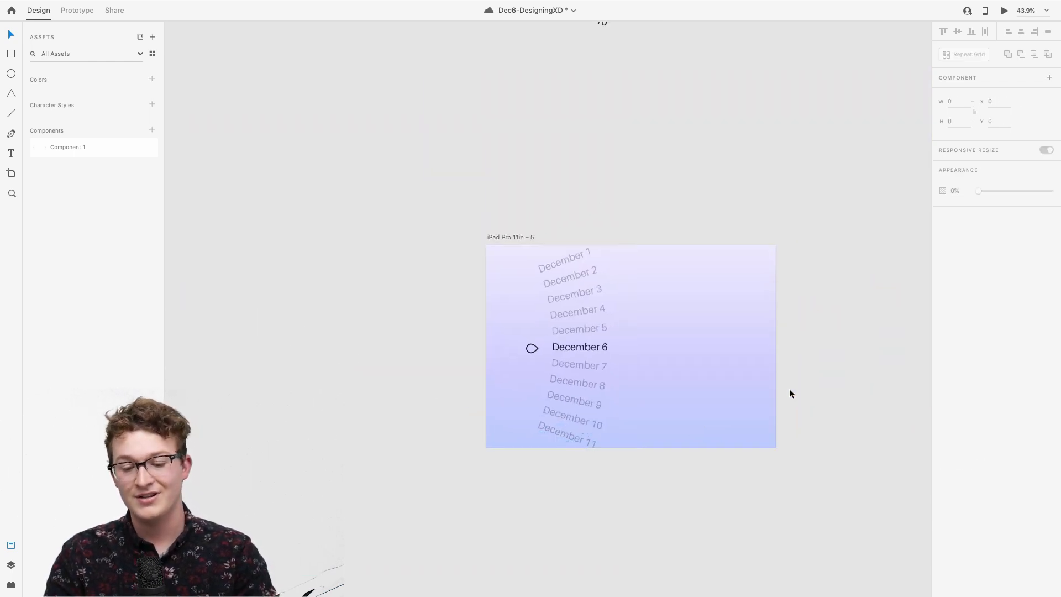
# Step: Duplicate the iPad Pro 11in – 5 artboard and save the document
pyautogui.hscroll(2, 789, 389)
pyautogui.hscroll(5, 789, 389)
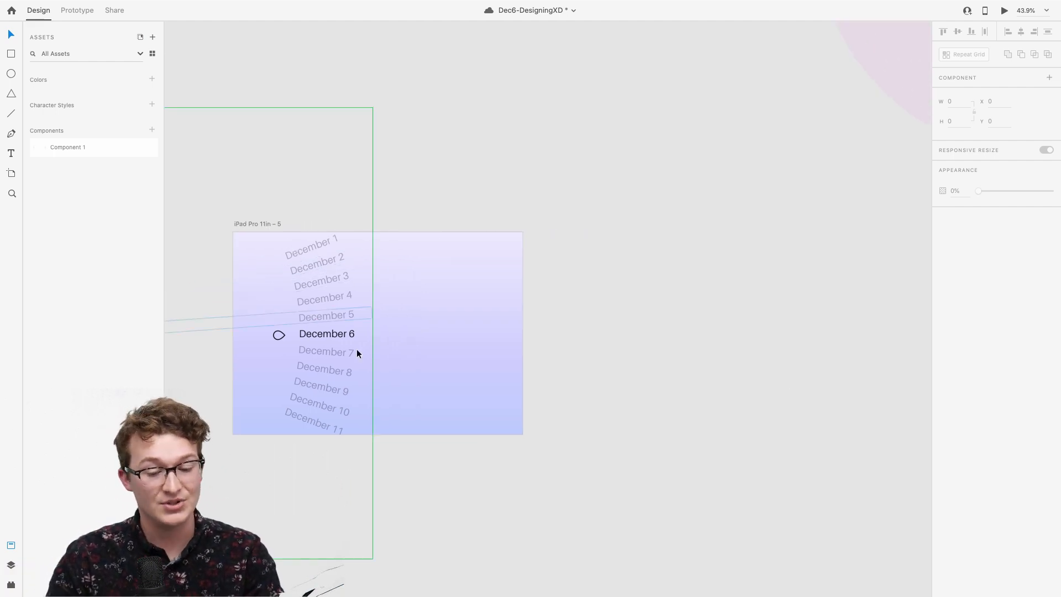
pyautogui.click(251, 223)
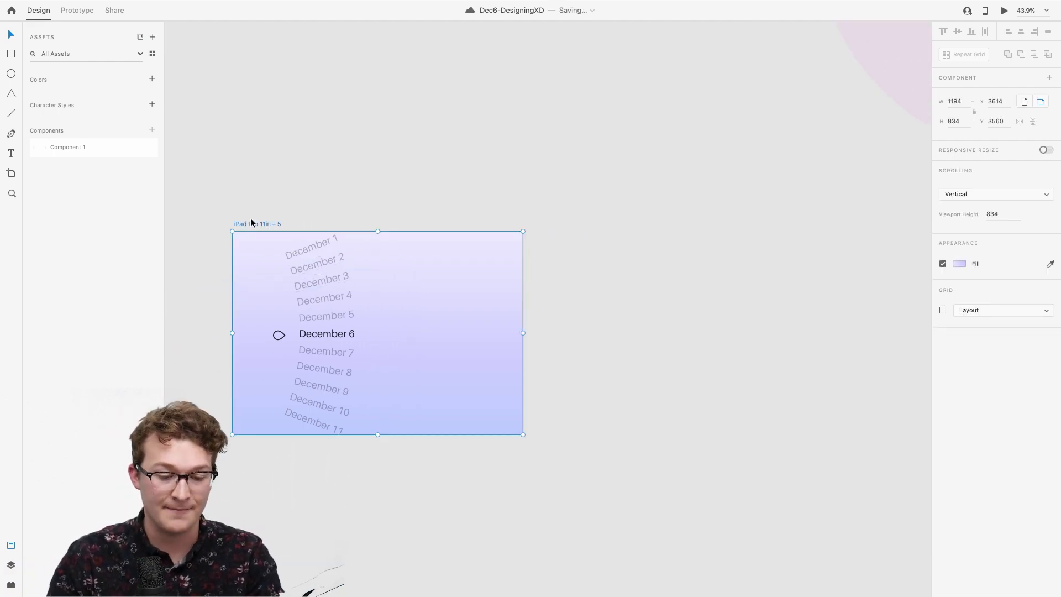
pyautogui.press('super+d')
pyautogui.hscroll(2, 615, 293)
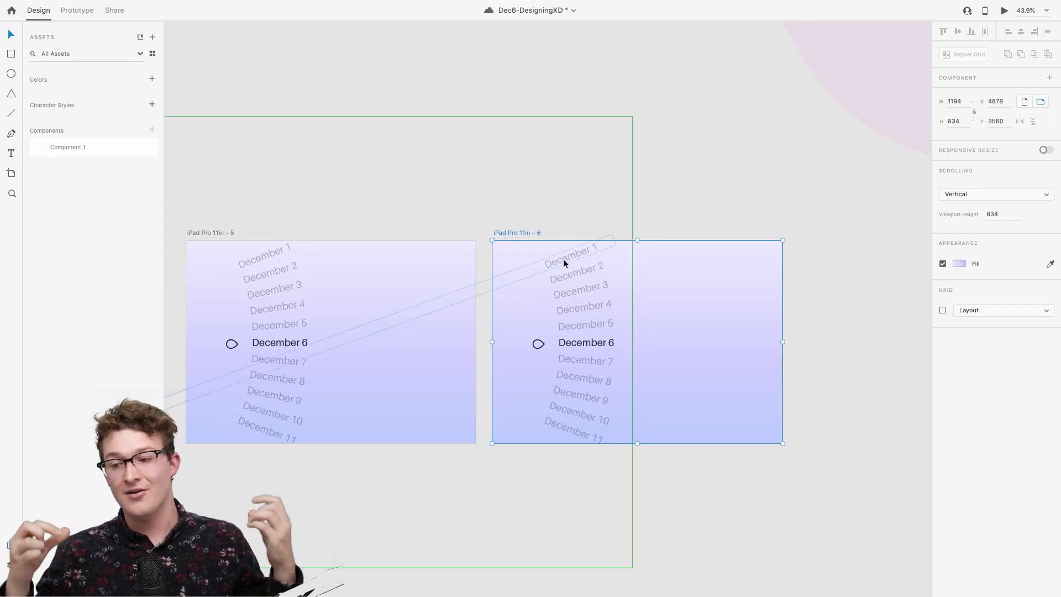
pyautogui.press('super+s')
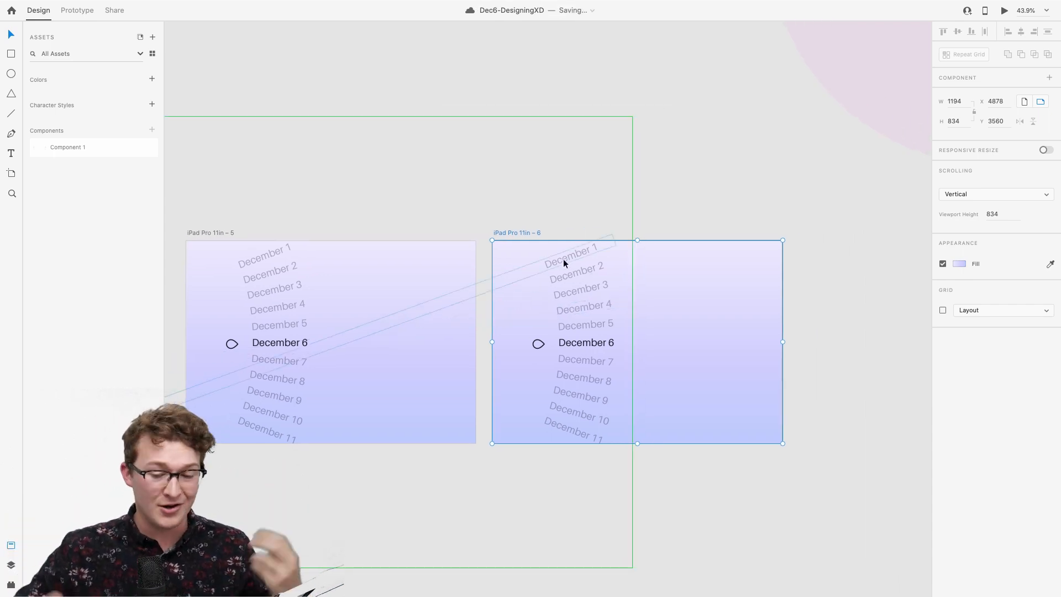
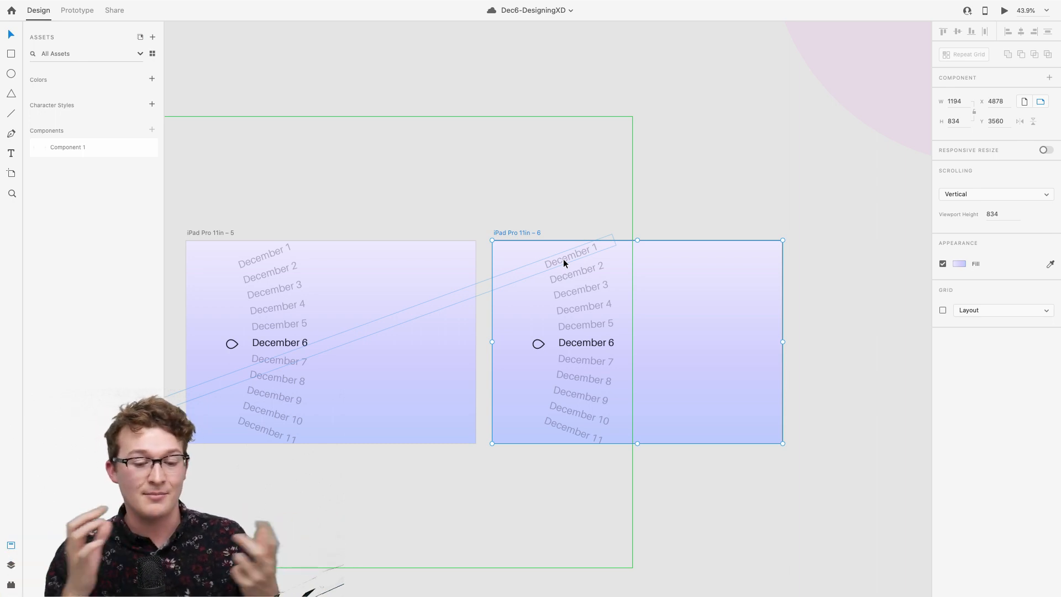
pyautogui.click(571, 345)
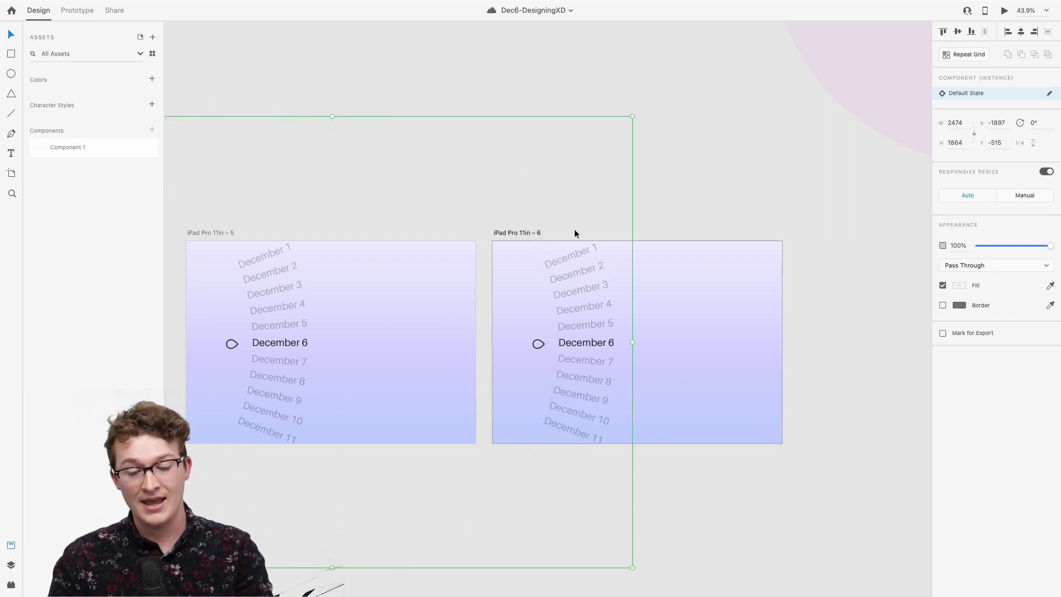
pyautogui.scroll(-2, 613, 139)
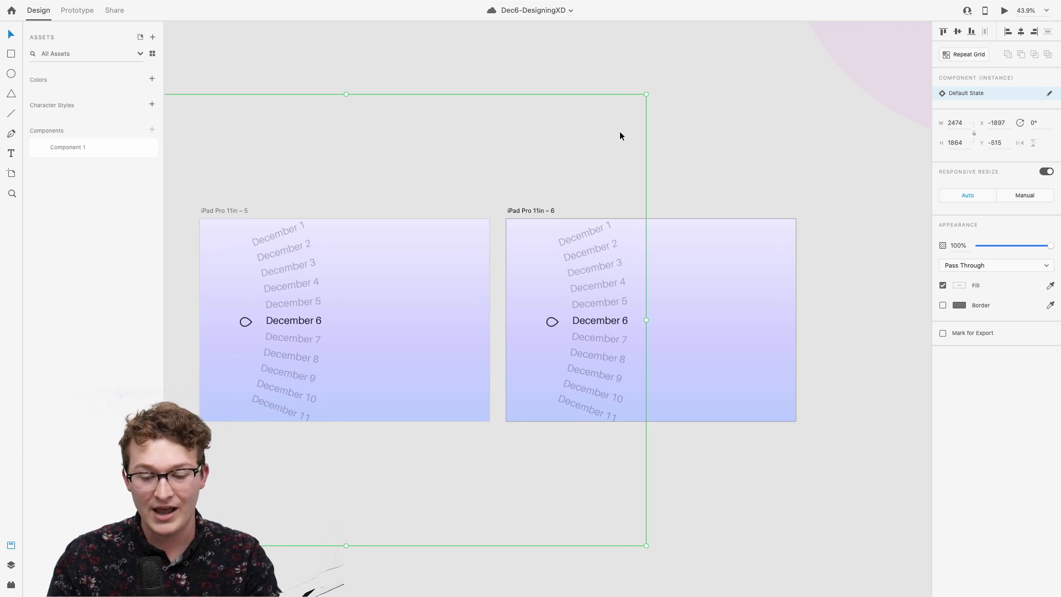
pyautogui.moveTo(649, 95); pyautogui.dragTo(685, 330)
# Step: Preview the finished date wheel prototype as a reference and close the preview
pyautogui.scroll(-6, 699, 220)
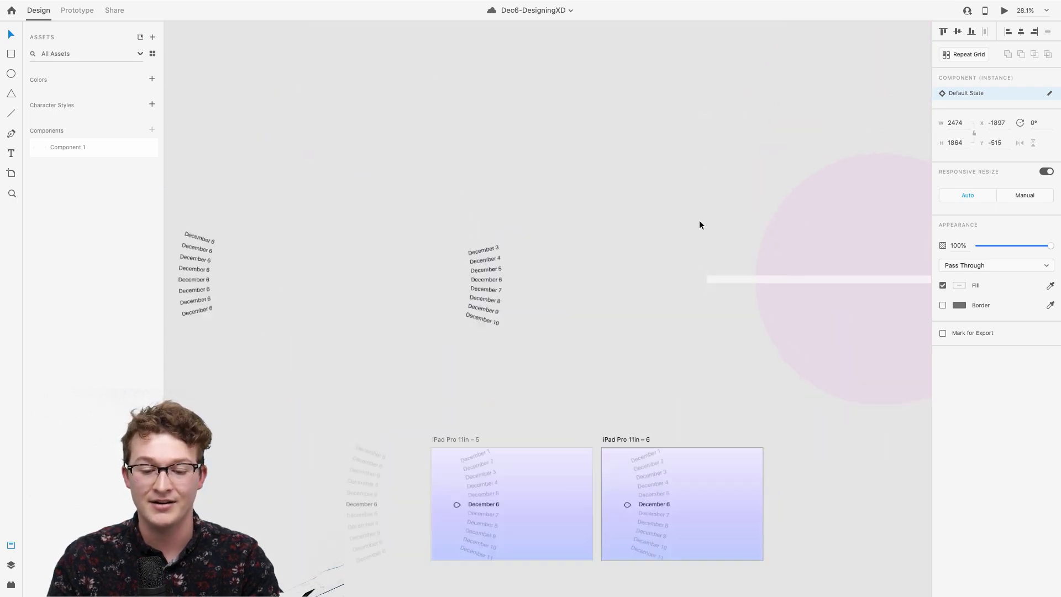
pyautogui.click(555, 188)
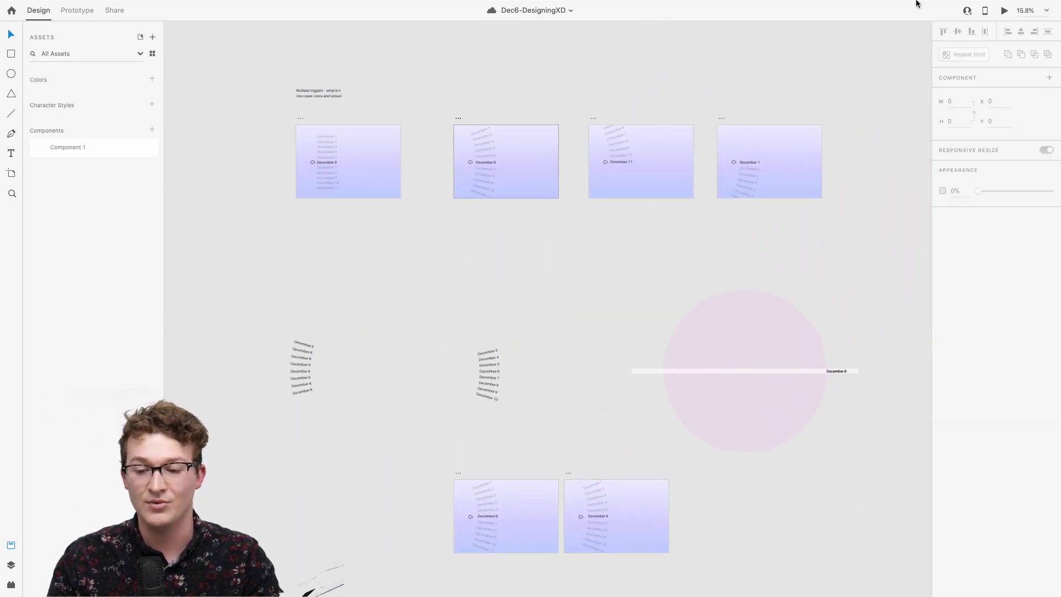
pyautogui.click(1002, 22)
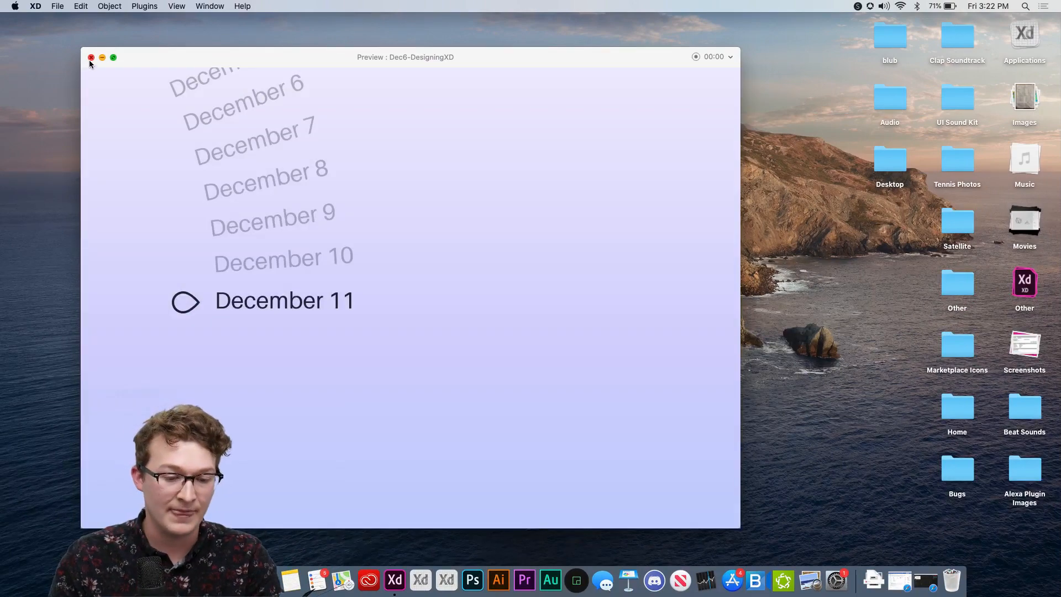
pyautogui.click(91, 57)
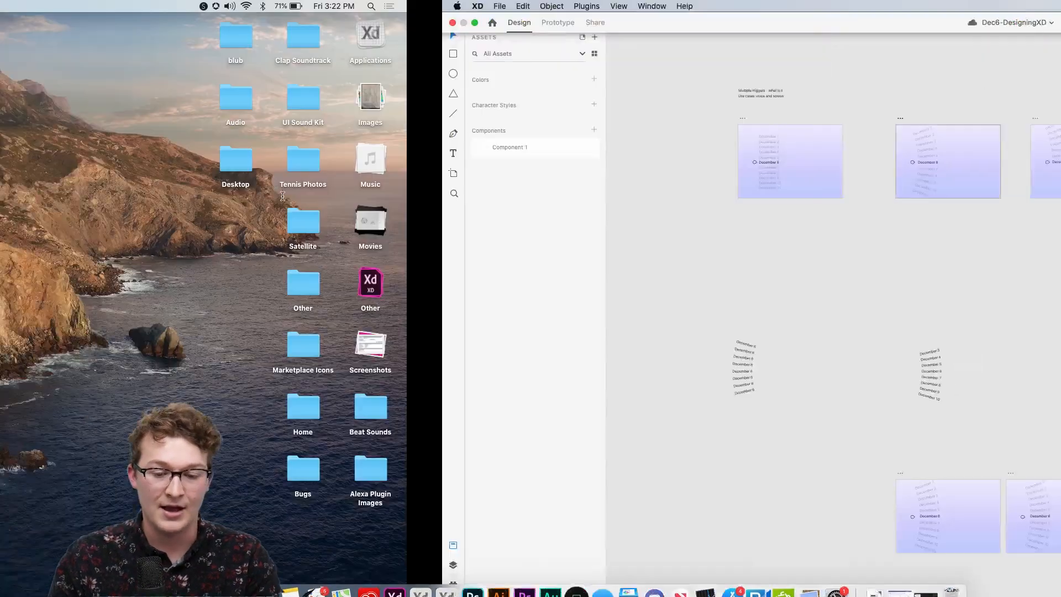
# Step: Rotate the date wheel component instance on the iPad Pro 11in – 6 artboard to -20°
pyautogui.scroll(-5, 502, 396)
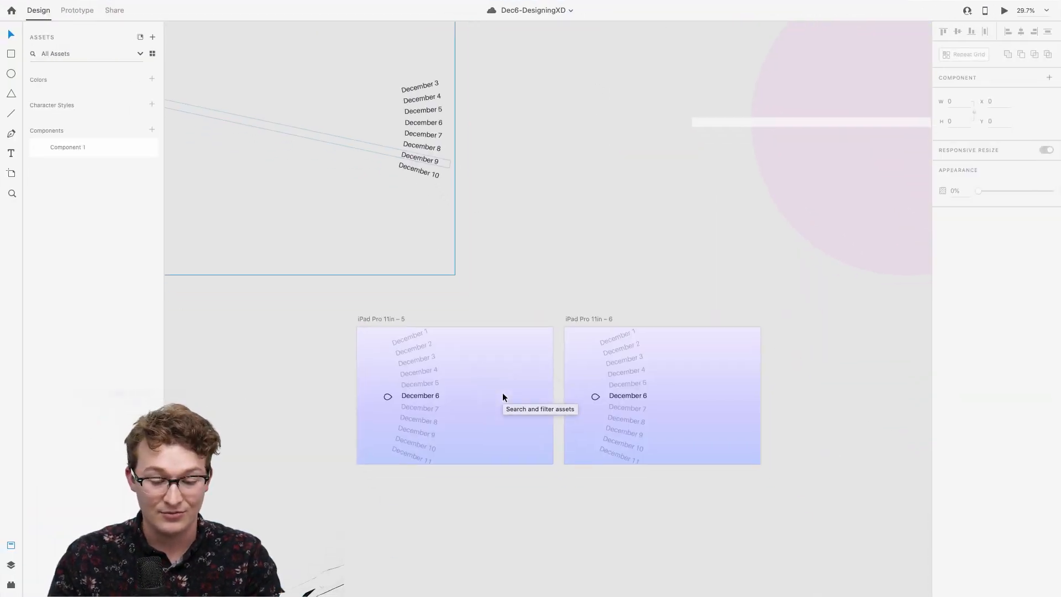
pyautogui.scroll(3, 502, 397)
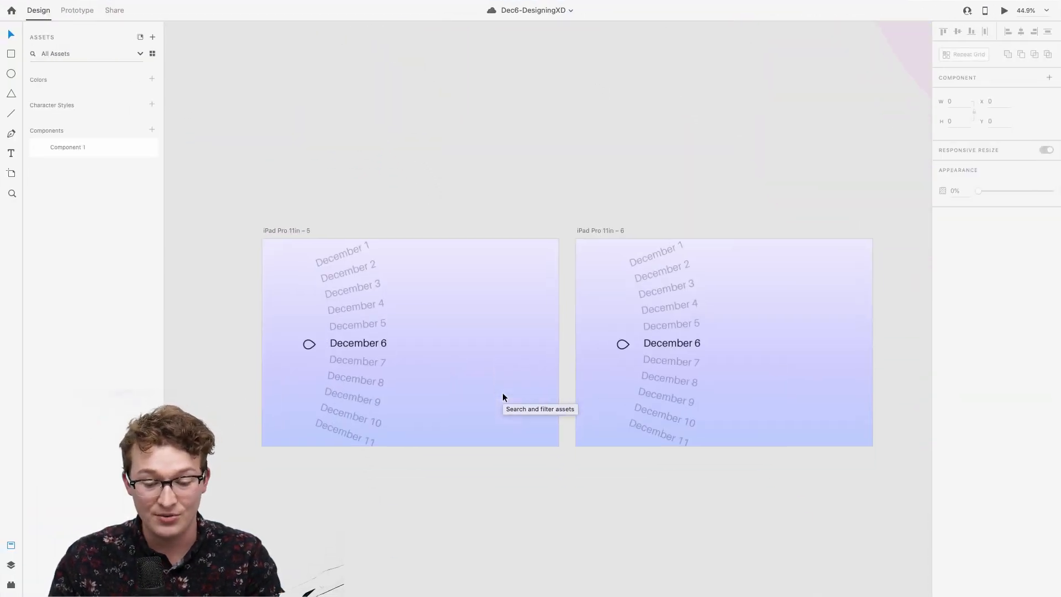
pyautogui.scroll(-1, 502, 397)
pyautogui.click(669, 320)
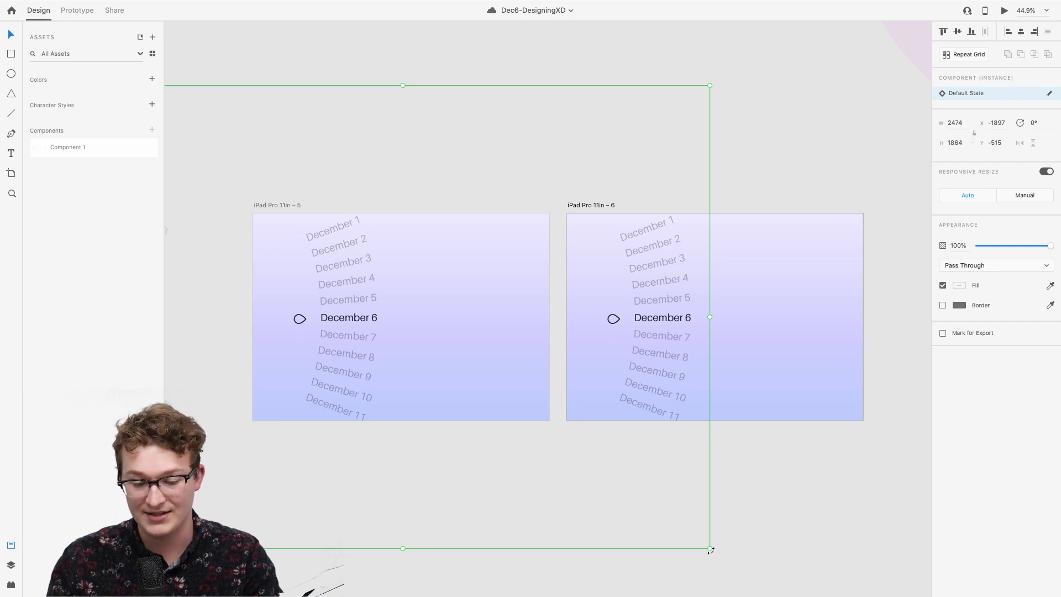
pyautogui.moveTo(712, 553); pyautogui.dragTo(748, 426)
pyautogui.scroll(5, 691, 365)
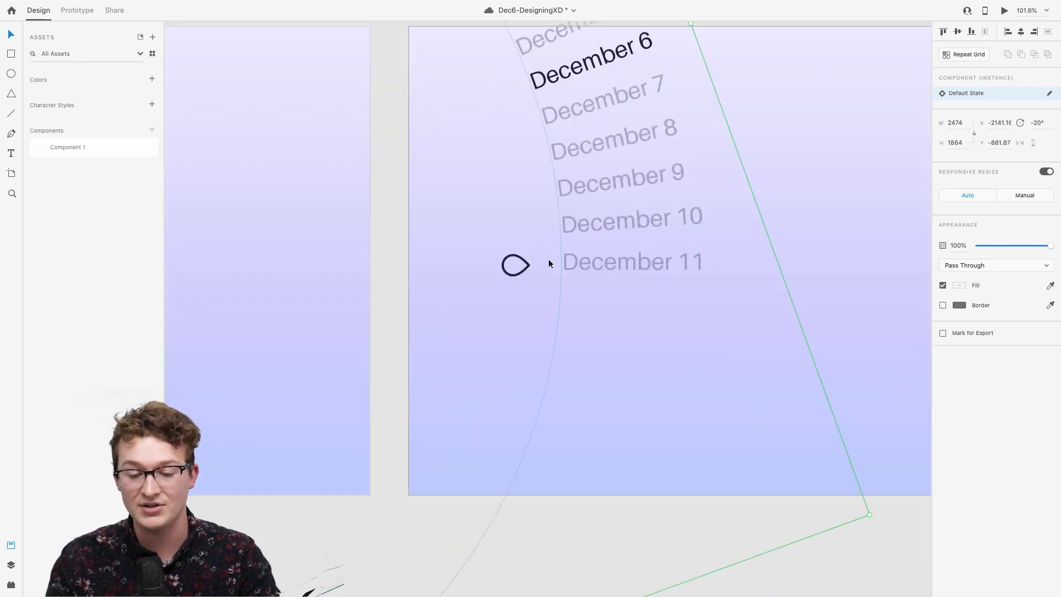
pyautogui.click(813, 263)
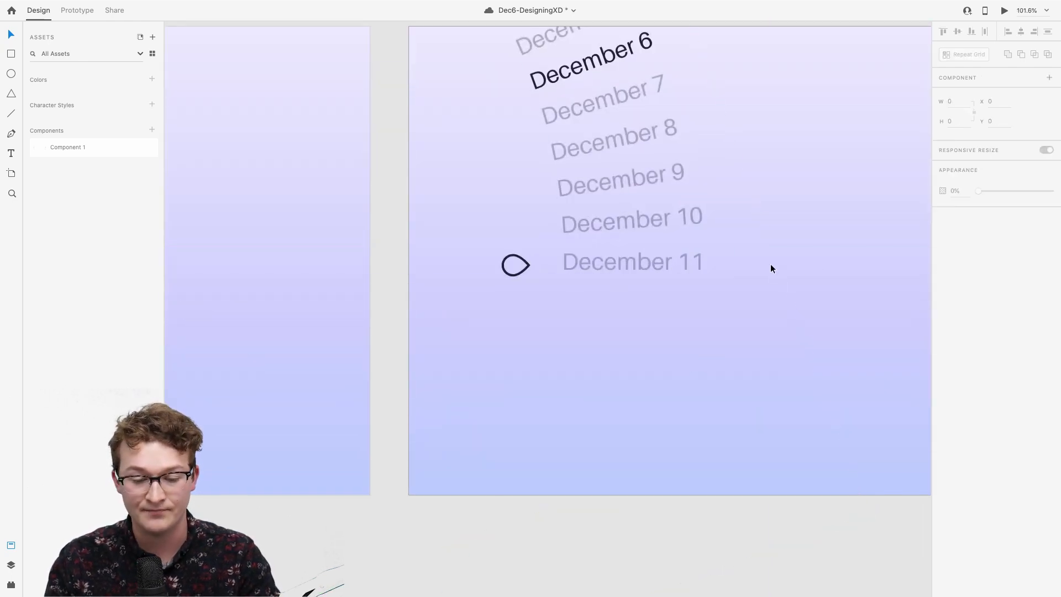
# Step: In the rotated wheel, set the December 6 label pair's opacity to 30% and the December 11 pair's to 100%
pyautogui.scroll(-5, 630, 267)
pyautogui.scroll(2, 630, 265)
pyautogui.click(631, 266)
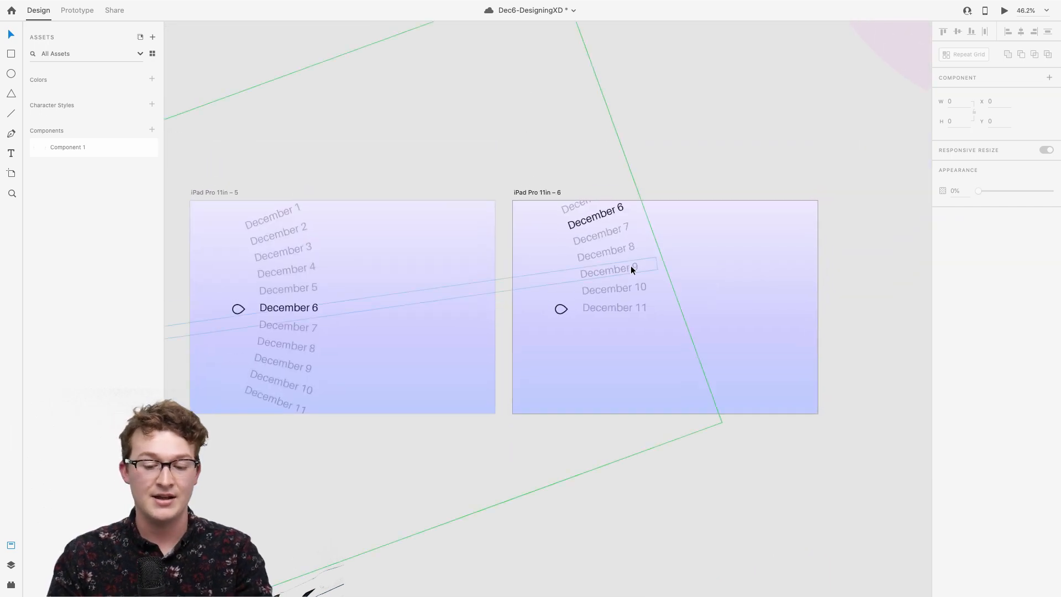
pyautogui.doubleClick(591, 217)
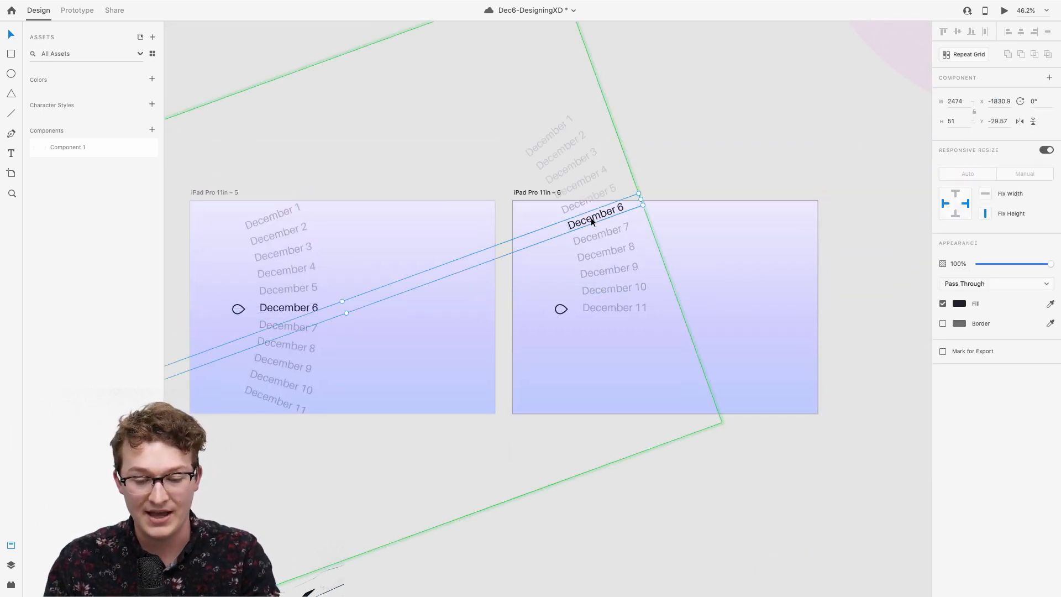
pyautogui.press('3')
pyautogui.click(622, 308)
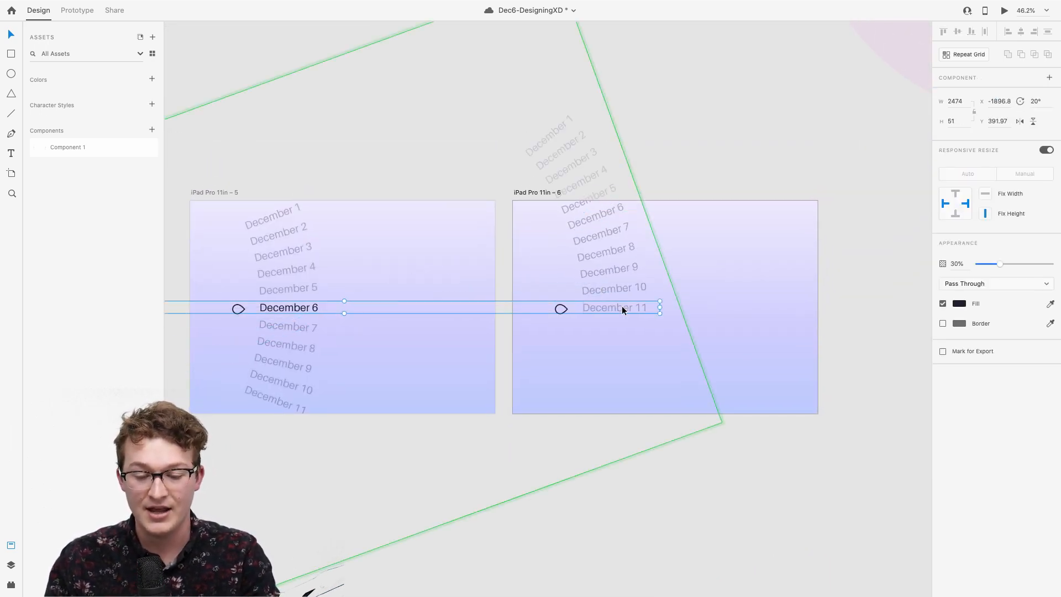
pyautogui.press('0')
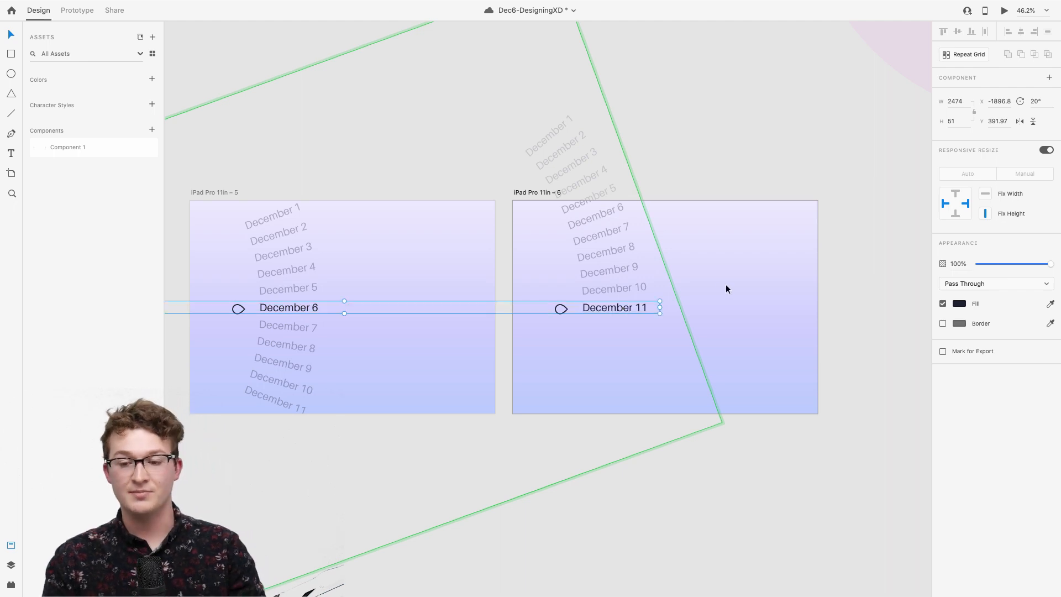
pyautogui.click(774, 280)
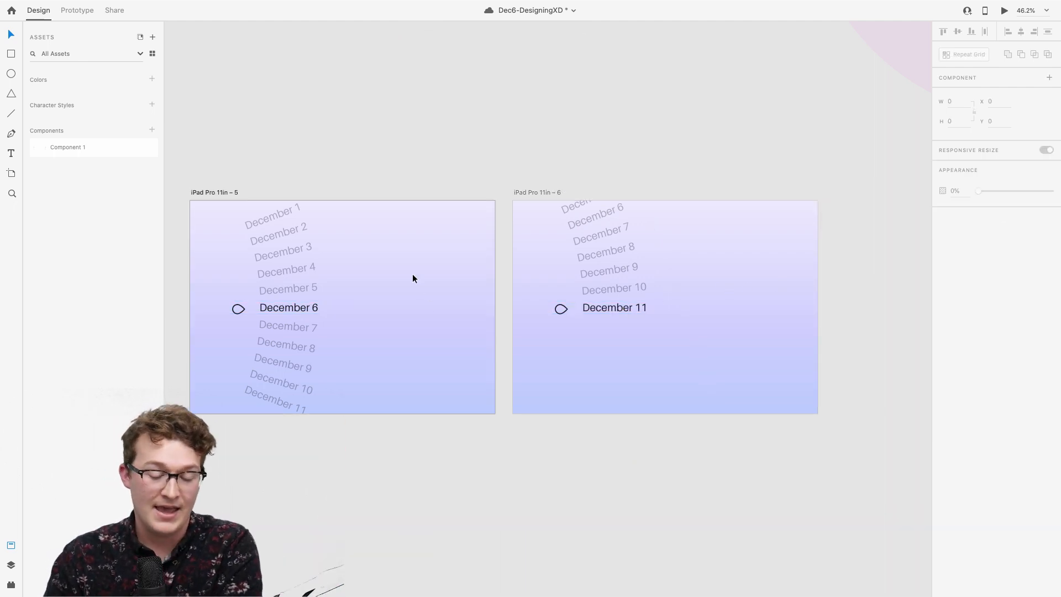
# Step: Link the first artboard's December 11 pair to iPad Pro 11in – 6 with a Tap trigger, Auto-Animate, Ease Out and 0.3 s duration
pyautogui.click(76, 10)
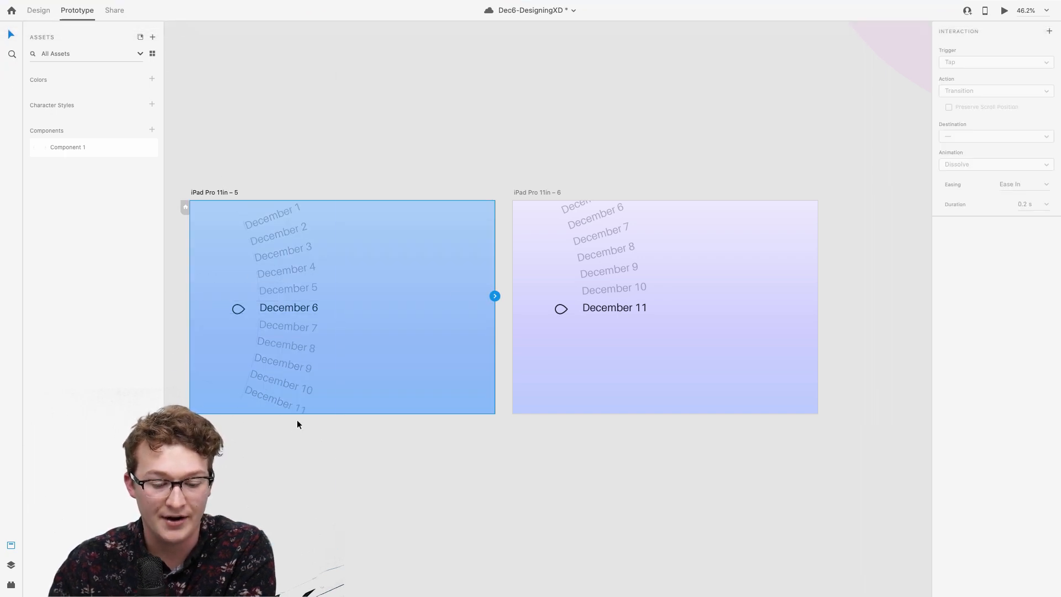
pyautogui.click(274, 402)
pyautogui.click(274, 400)
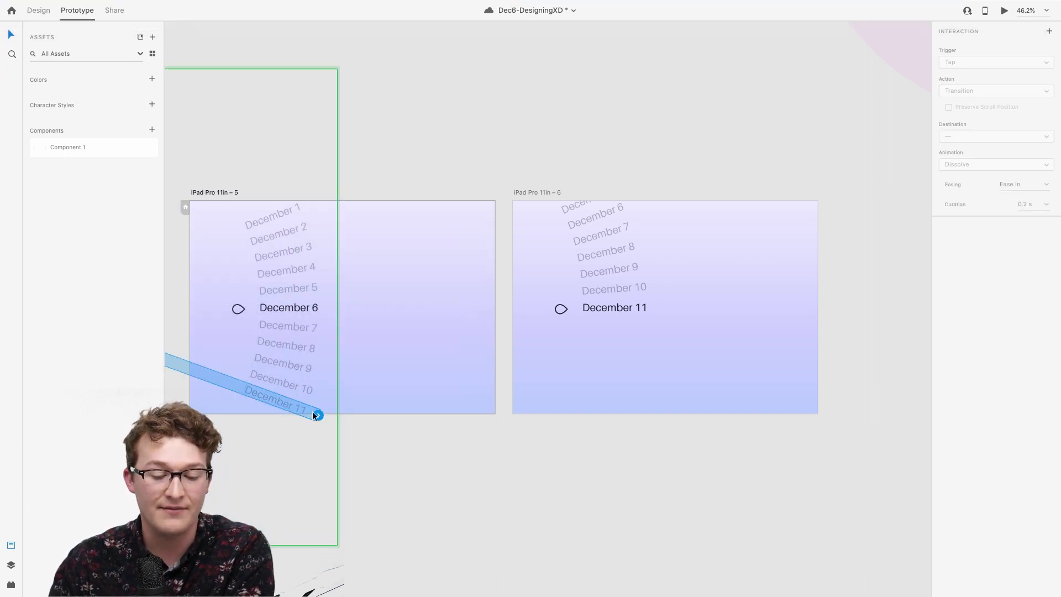
pyautogui.moveTo(319, 416); pyautogui.dragTo(574, 301)
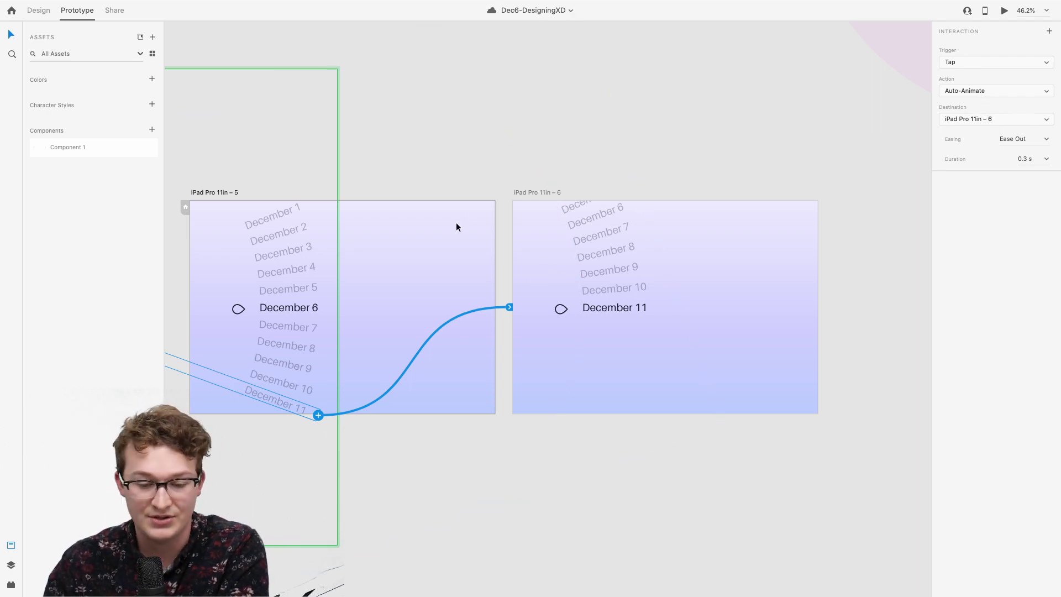
# Step: Add a second interaction from the December 11 pair to iPad Pro 11in – 6 with a Drag trigger, Auto-Animate and Ease Out
pyautogui.moveTo(317, 415); pyautogui.dragTo(595, 268)
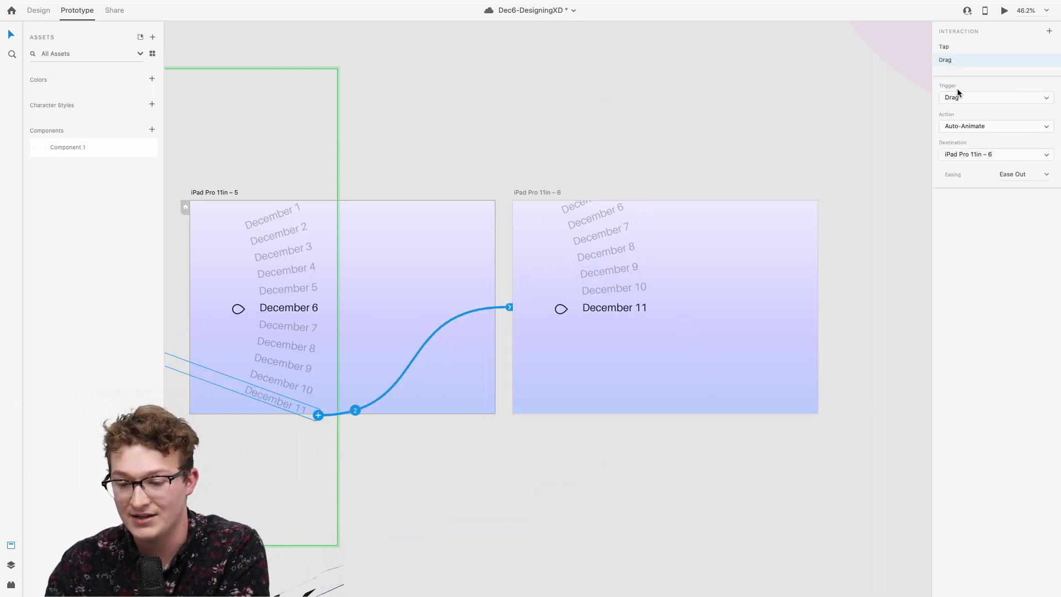
pyautogui.click(460, 260)
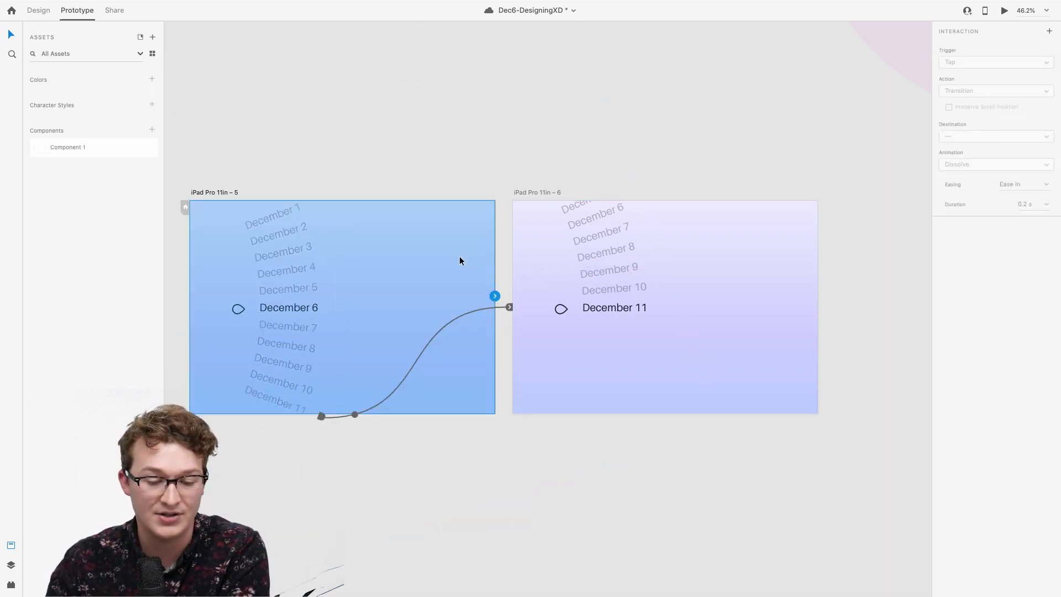
pyautogui.hscroll(-2, 459, 261)
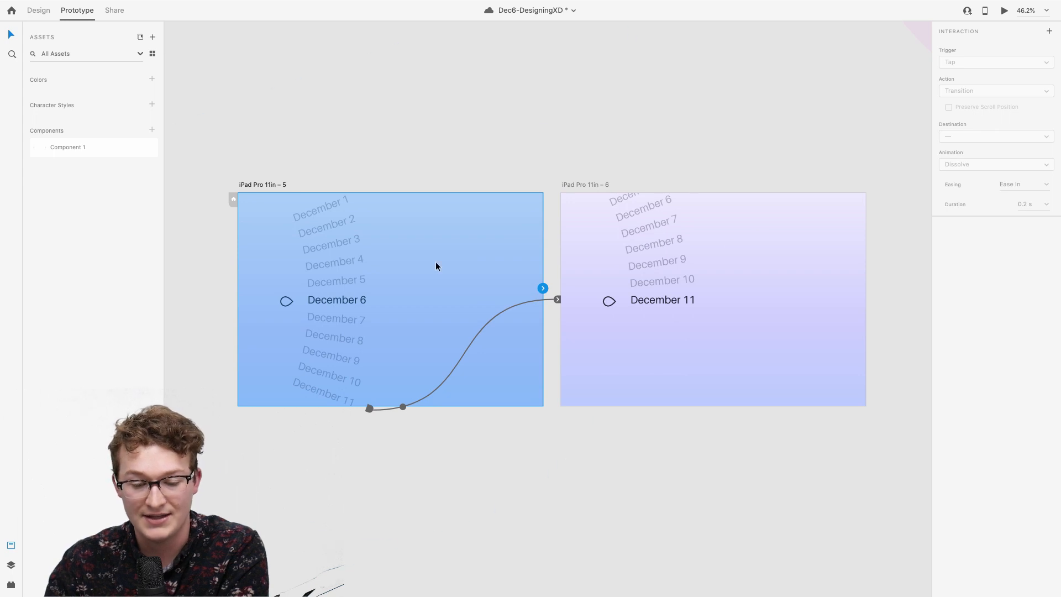
# Step: Preview the prototype, test the Tap and Drag interactions on December 11, and close the preview
pyautogui.click(1004, 21)
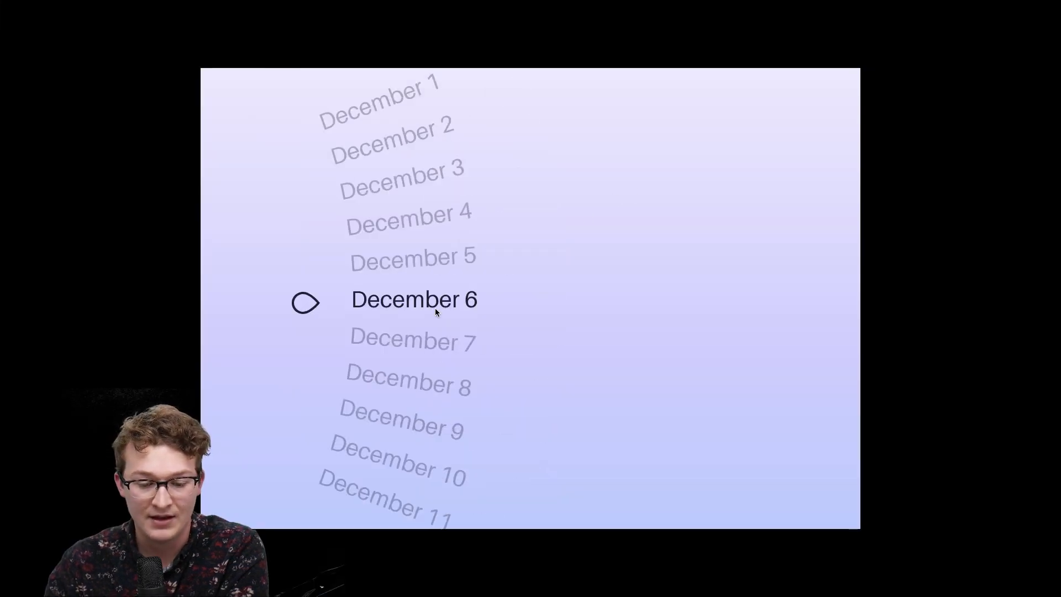
pyautogui.click(359, 493)
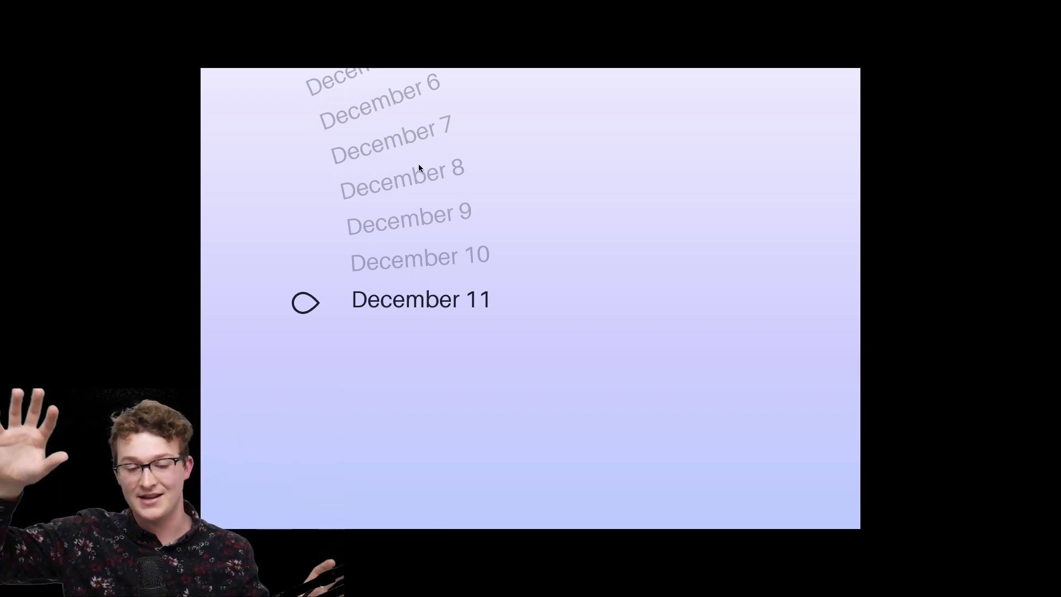
pyautogui.click(274, 99)
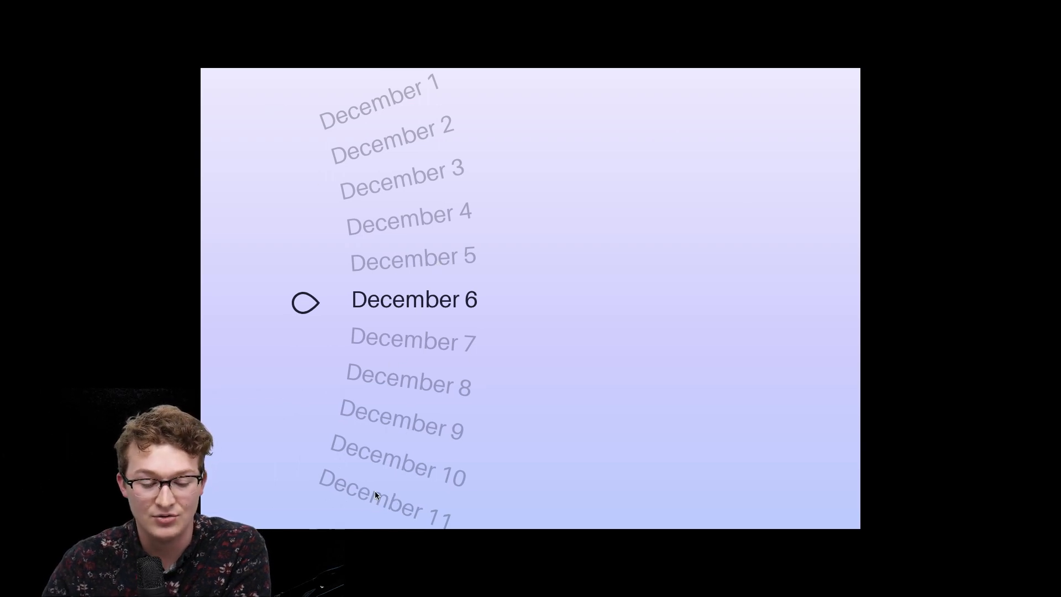
pyautogui.click(363, 476)
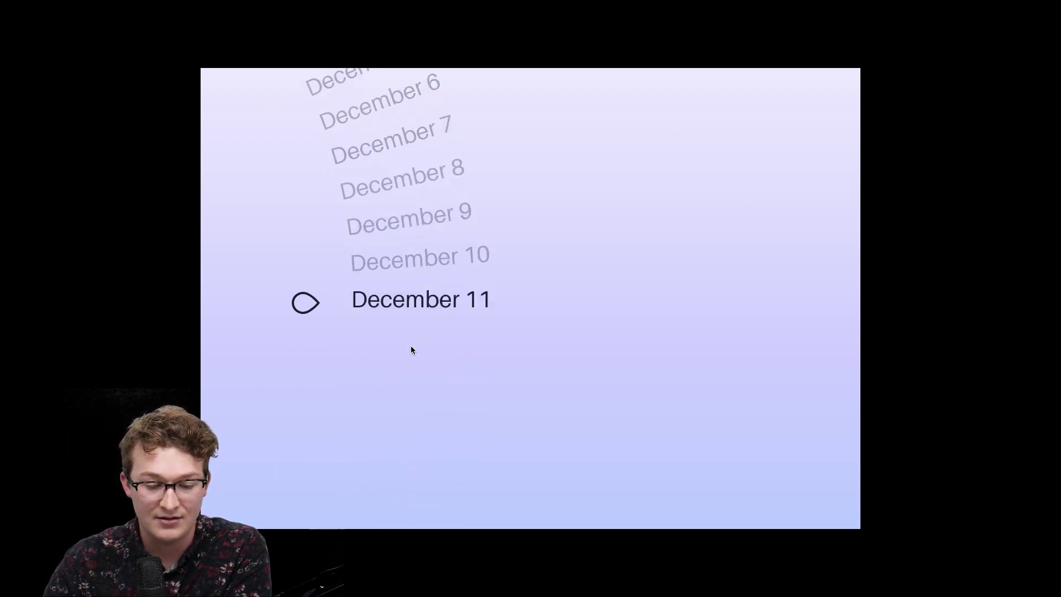
pyautogui.scroll(5, 404, 308)
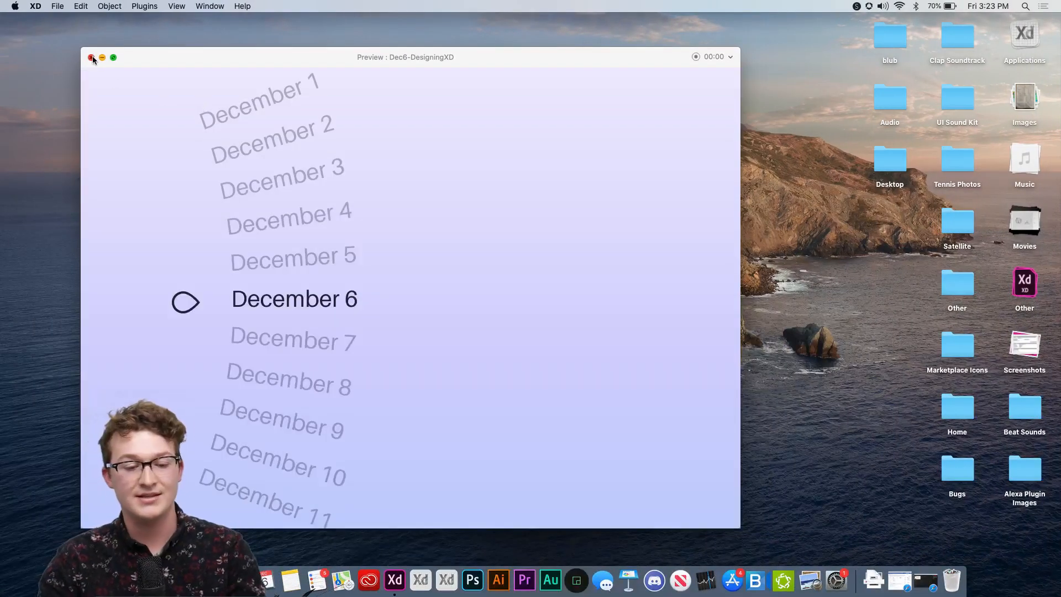
pyautogui.click(92, 58)
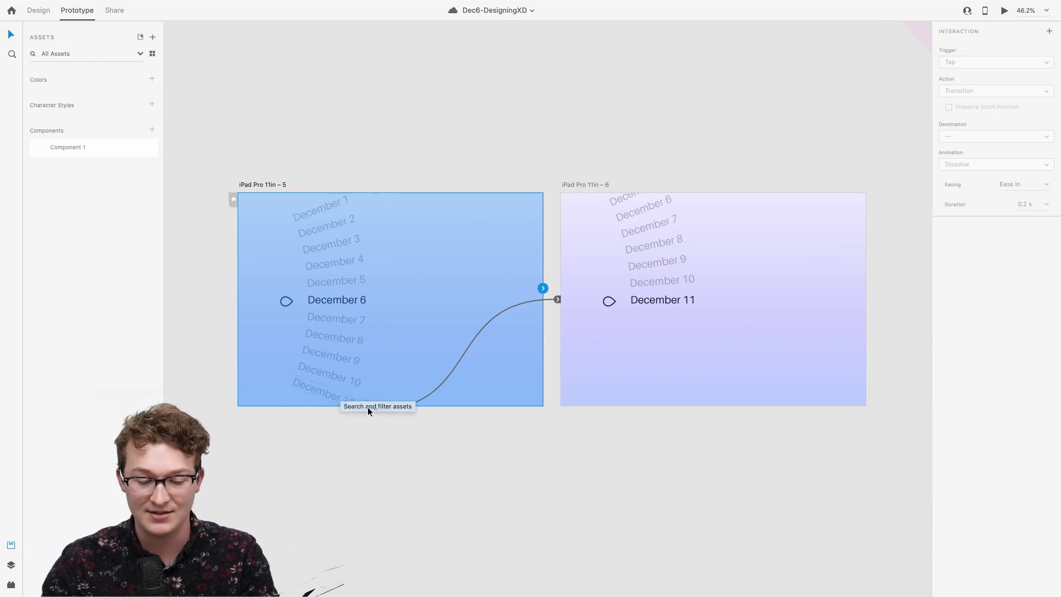
# Step: Delete the rotated date wheel instance from the iPad Pro 11in – 6 artboard
pyautogui.click(369, 407)
pyautogui.click(660, 301)
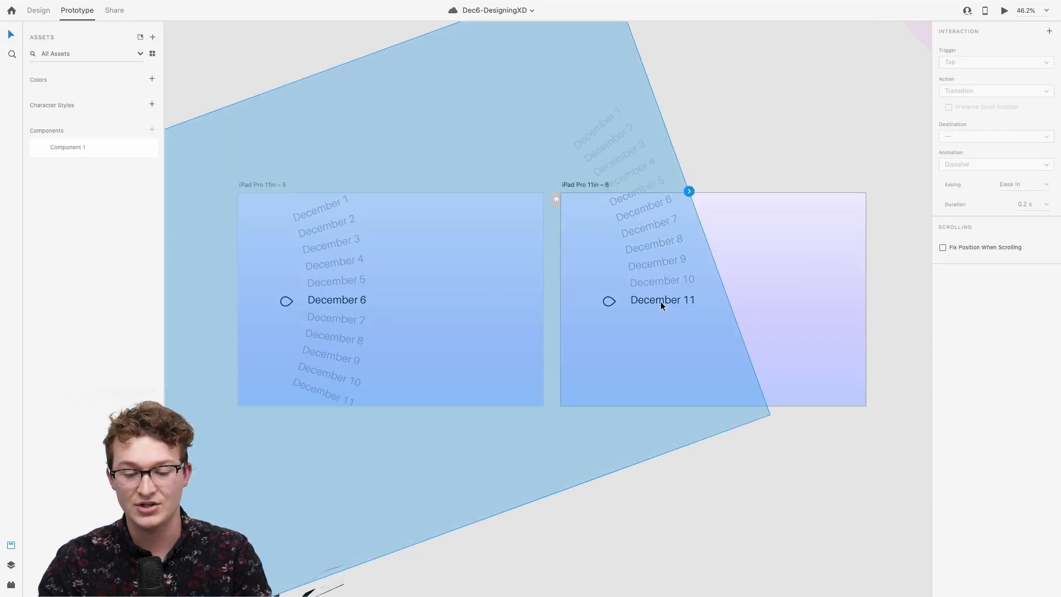
pyautogui.click(635, 301)
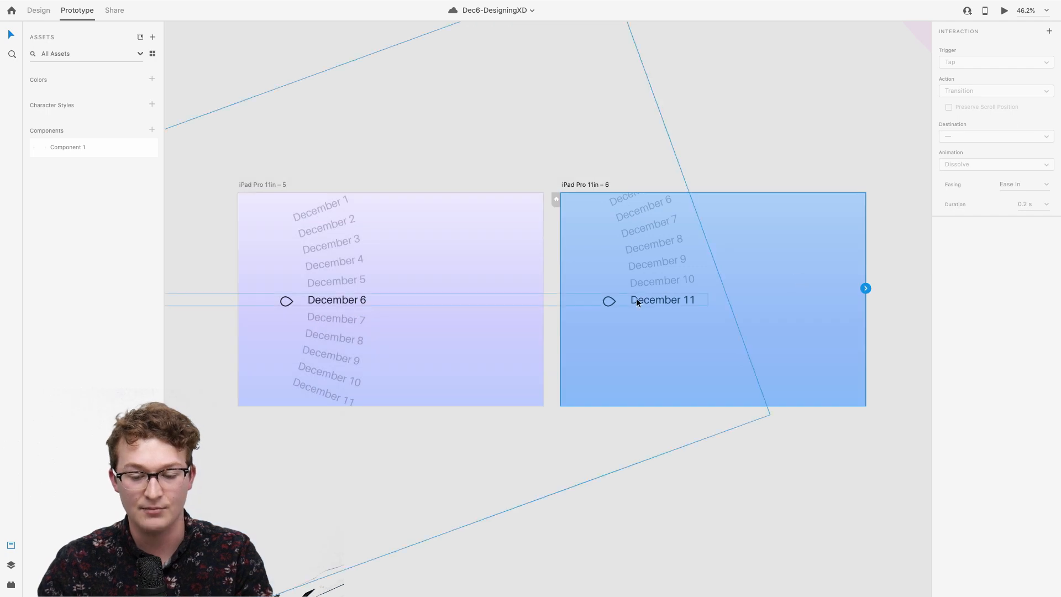
pyautogui.click(635, 297)
pyautogui.scroll(-3, 635, 298)
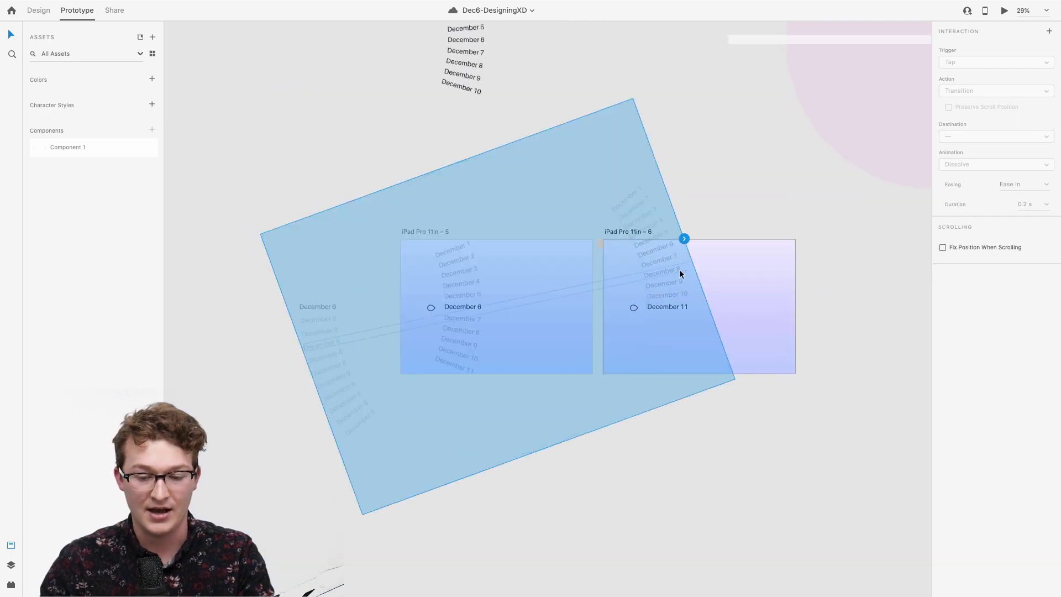
pyautogui.click(726, 228)
pyautogui.click(616, 283)
pyautogui.click(652, 291)
pyautogui.click(656, 291)
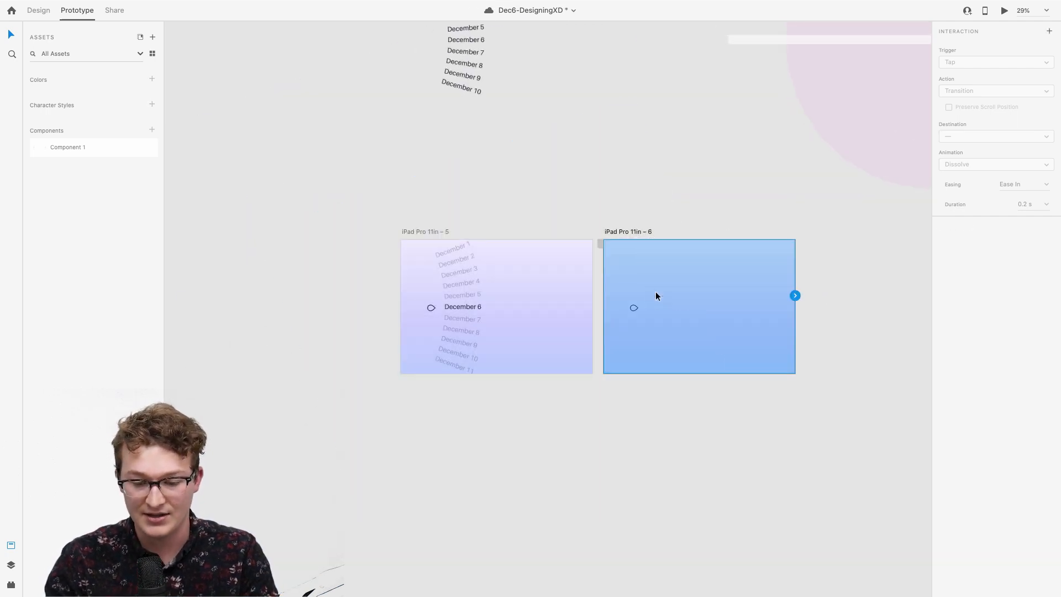
# Step: Delete the date wheel instance from the iPad Pro 11in – 5 artboard
pyautogui.click(472, 337)
pyautogui.click(458, 334)
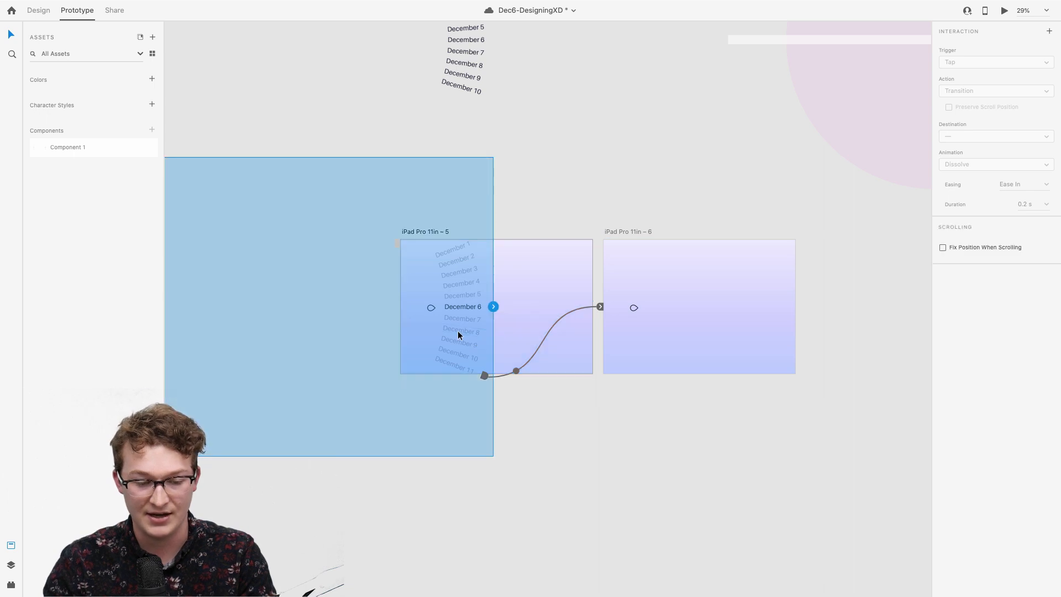
pyautogui.hscroll(-1, 371, 243)
pyautogui.click(371, 243)
pyautogui.click(472, 304)
pyautogui.press('Delete')
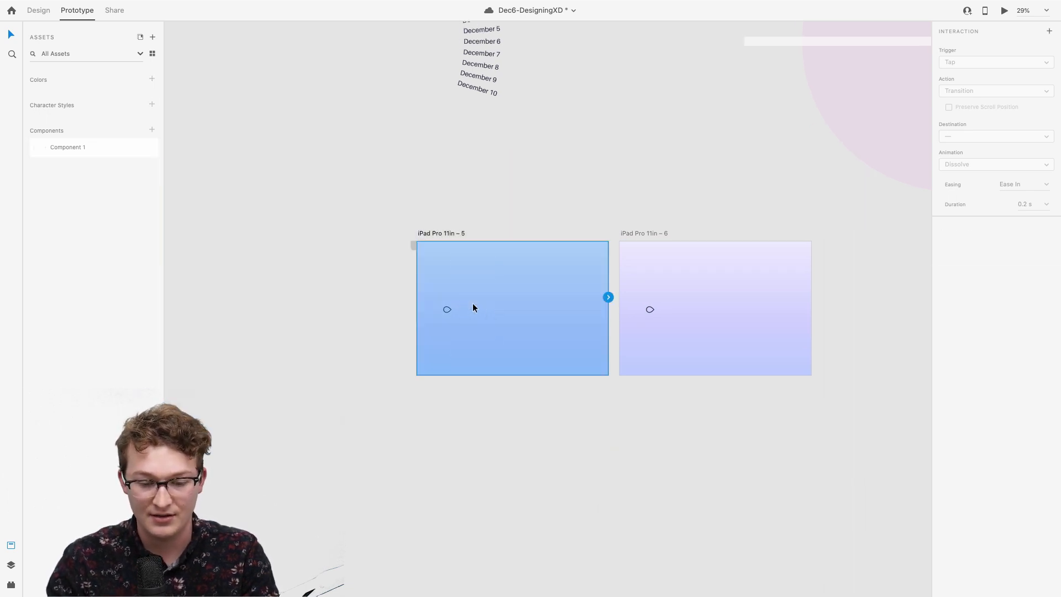
# Step: Place a new instance of Component 1 on iPad Pro 11in – 5 with December 6 beside the drop-shaped marker
pyautogui.moveTo(81, 147); pyautogui.dragTo(512, 322)
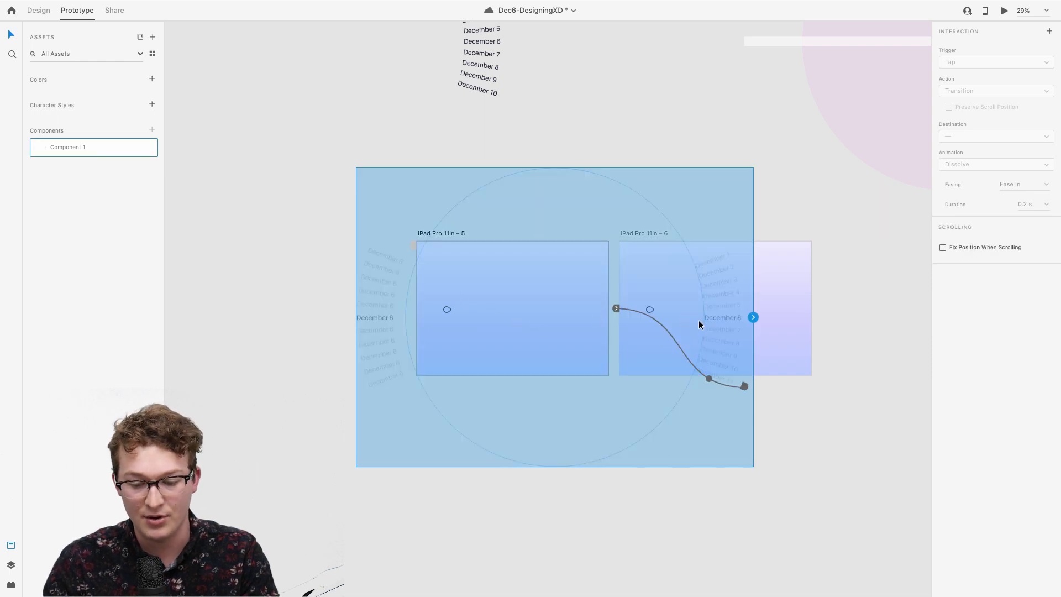
pyautogui.moveTo(699, 321); pyautogui.dragTo(470, 311)
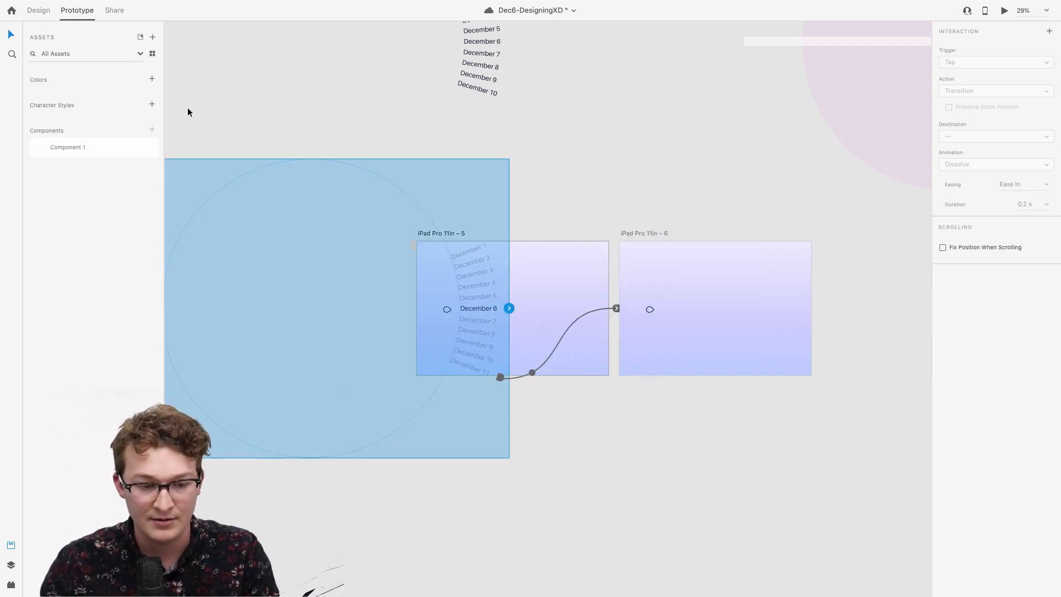
# Step: Nudge the new date wheel to X -1919, Y -509 so December 6 lines up with the drop-shaped marker
pyautogui.click(38, 11)
pyautogui.scroll(5, 422, 284)
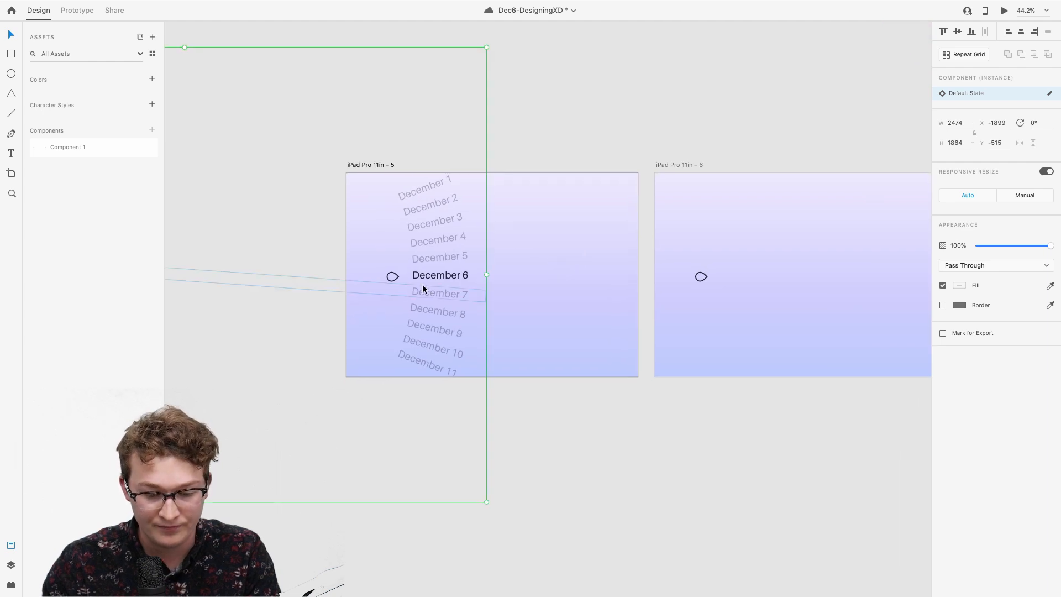
pyautogui.press('Up')
pyautogui.press('Up')
pyautogui.press('Up')
pyautogui.press('Up')
pyautogui.press('Up')
pyautogui.press('Up')
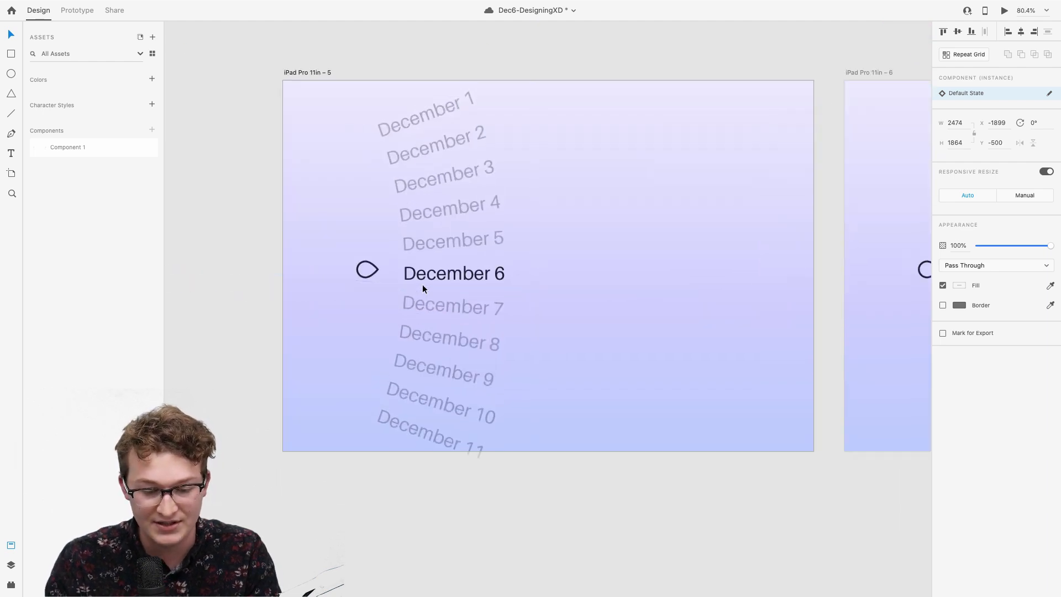
pyautogui.press('Down')
pyautogui.press('Down')
pyautogui.press('Down')
pyautogui.press('Down')
pyautogui.press('Down')
pyautogui.press('Down')
pyautogui.press('Down')
pyautogui.press('Down')
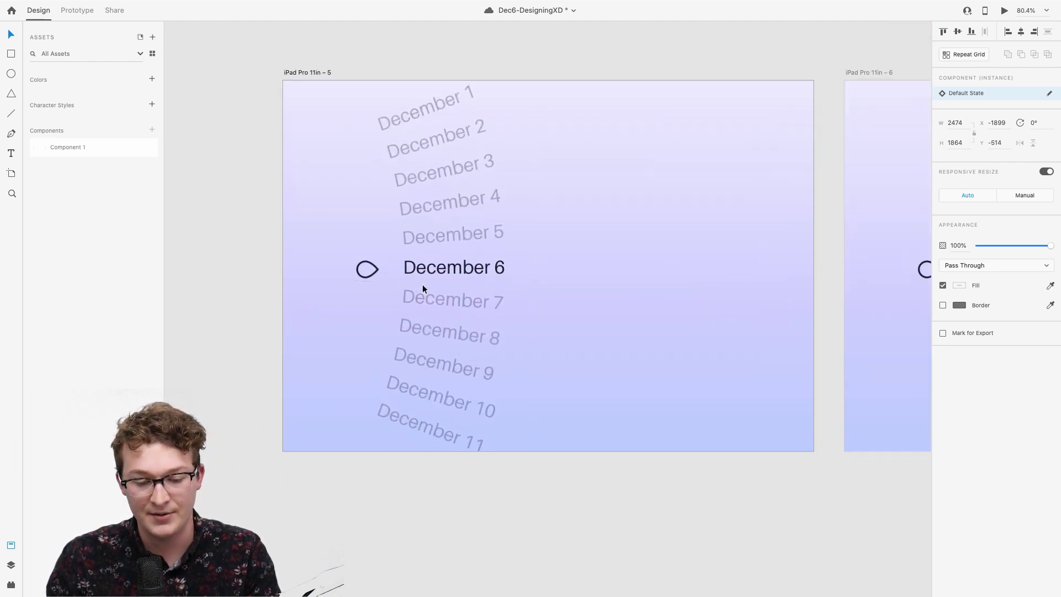
pyautogui.hotkey('shift', 'Left')
pyautogui.hotkey('shift', 'Left')
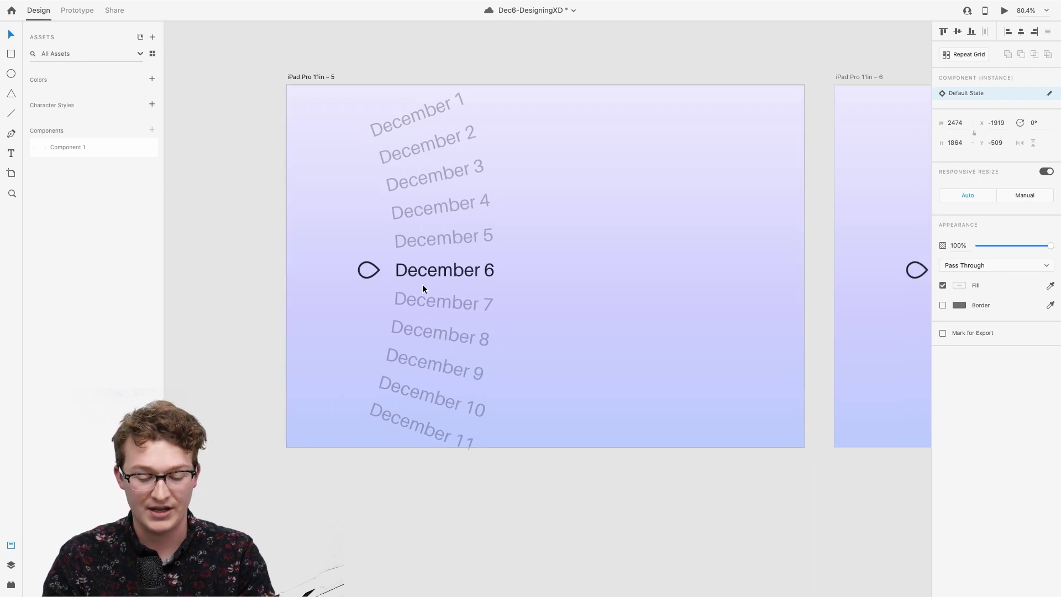
# Step: Copy the date wheel from iPad Pro 11in – 5 onto the iPad Pro 11in – 6 artboard at the same position
pyautogui.scroll(-4, 422, 288)
pyautogui.press('super+c')
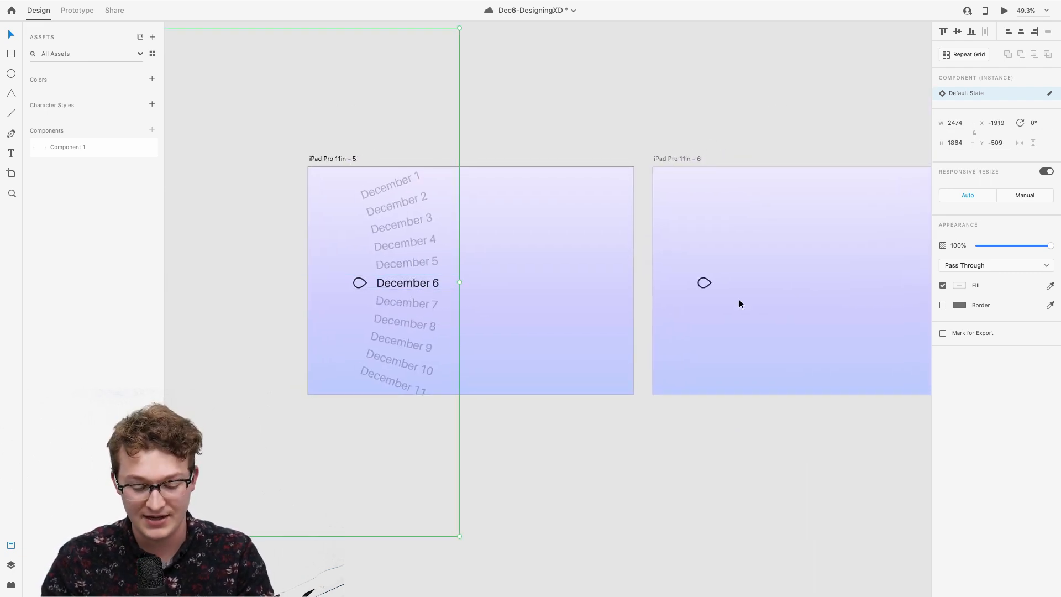
pyautogui.click(876, 301)
pyautogui.press('super+v')
pyautogui.scroll(4, 791, 312)
pyautogui.hscroll(3, 790, 315)
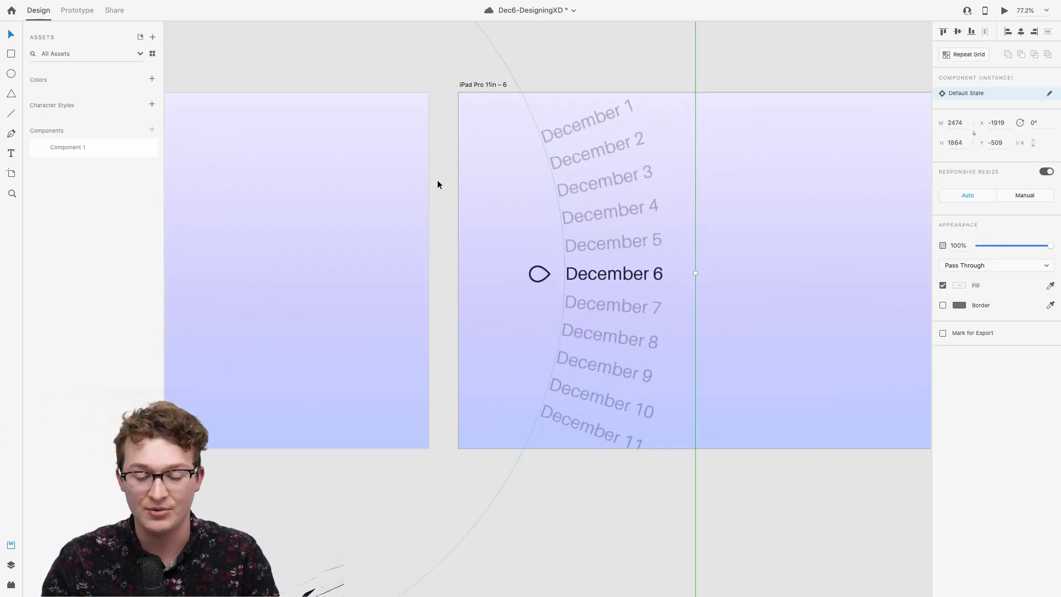
# Step: Rotate the copied date wheel to -20° so December 11 sits beside the marker
pyautogui.scroll(-6, 658, 224)
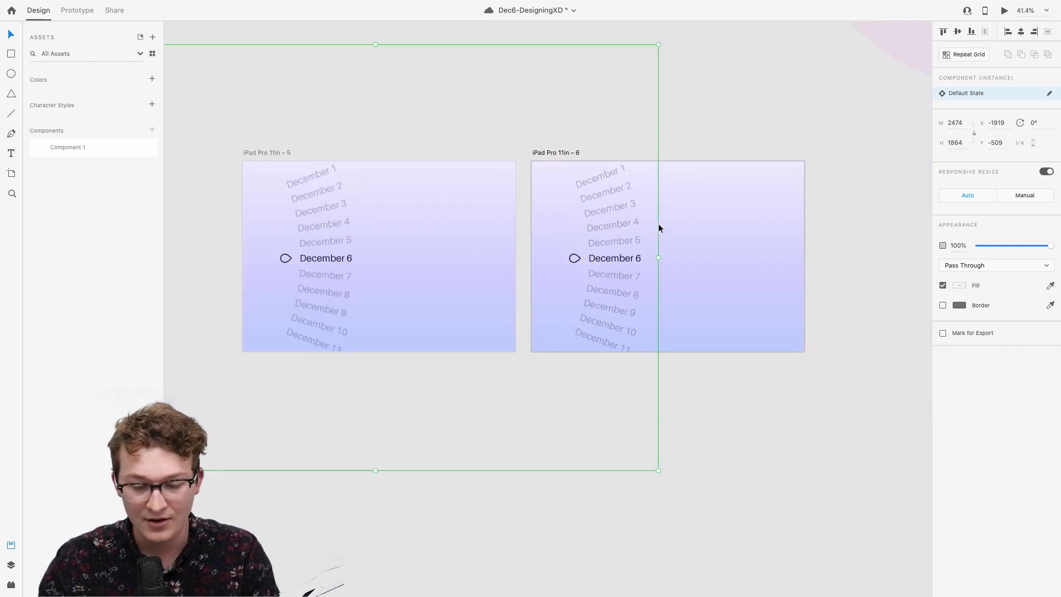
pyautogui.moveTo(663, 403); pyautogui.dragTo(683, 355)
pyautogui.moveTo(690, 319); pyautogui.dragTo(689, 319)
pyautogui.scroll(5, 690, 319)
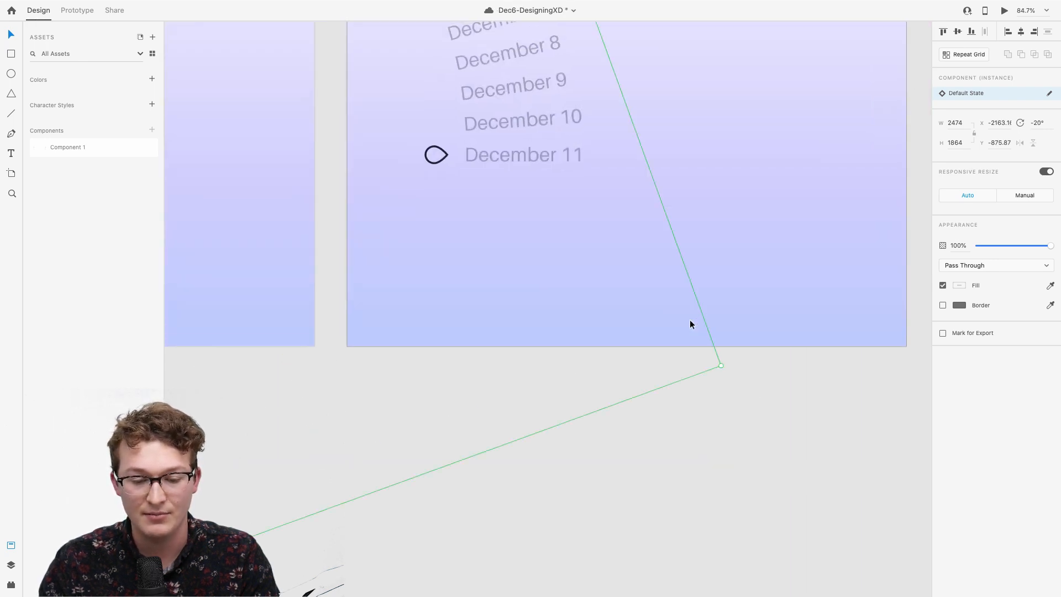
# Step: In the copied wheel, set the December 6 label pair's opacity to 30% and the December 11 pair's to 100%
pyautogui.scroll(-2, 548, 187)
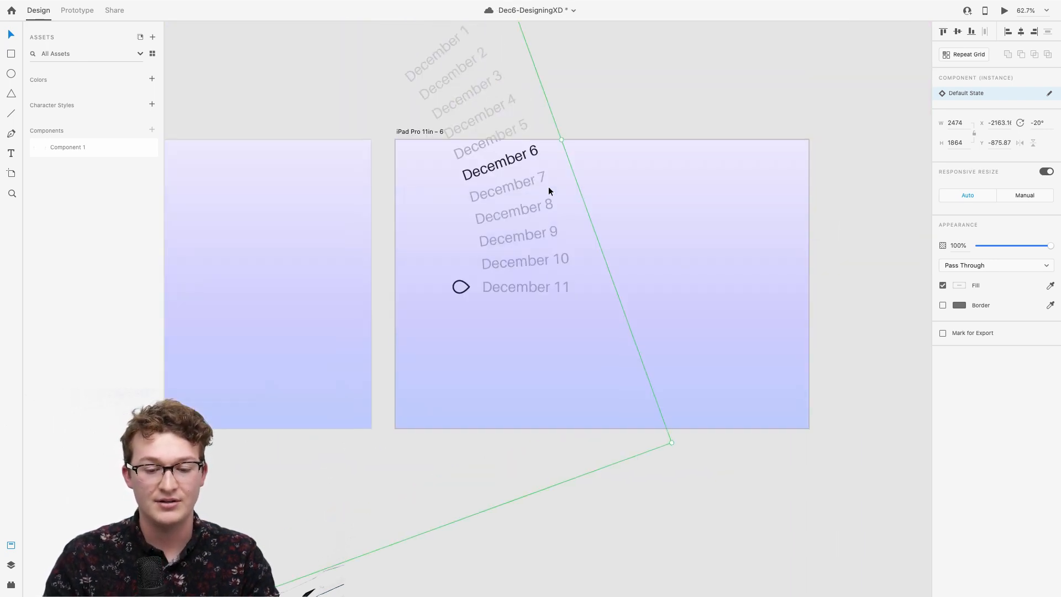
pyautogui.doubleClick(508, 164)
pyautogui.press('3')
pyautogui.click(533, 285)
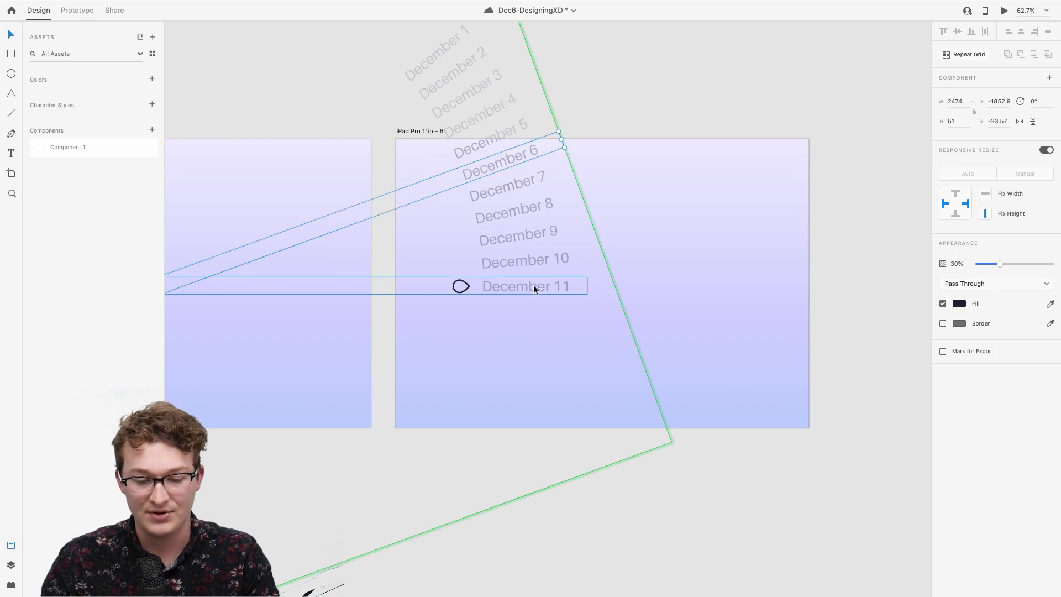
pyautogui.press('0')
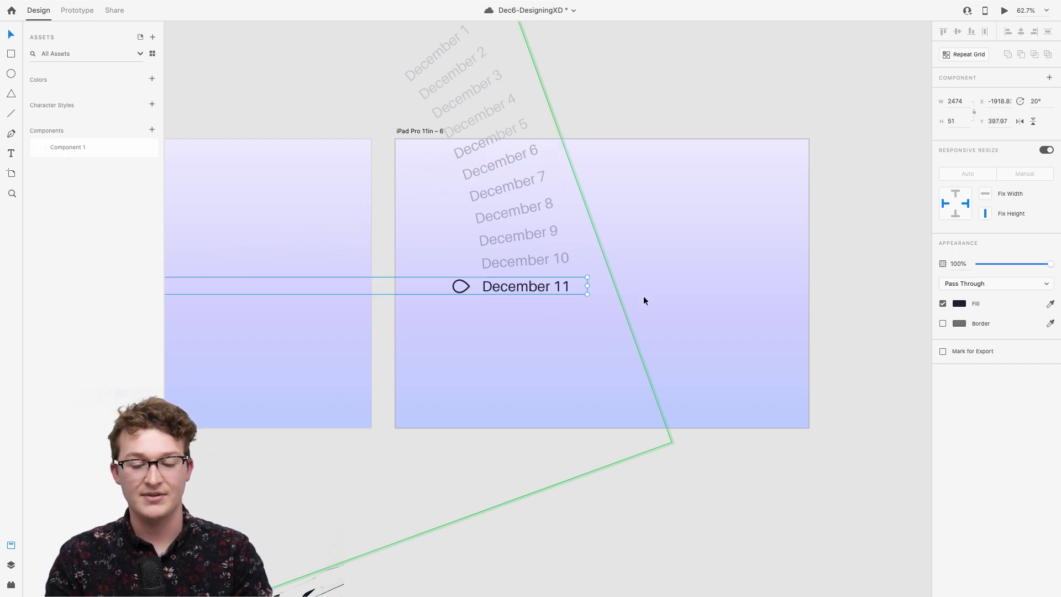
pyautogui.click(643, 300)
# Step: Select the December 11 text nested inside the date wheel on iPad Pro 11in – 5 and save the document
pyautogui.scroll(-2, 643, 300)
pyautogui.hscroll(-1, 524, 303)
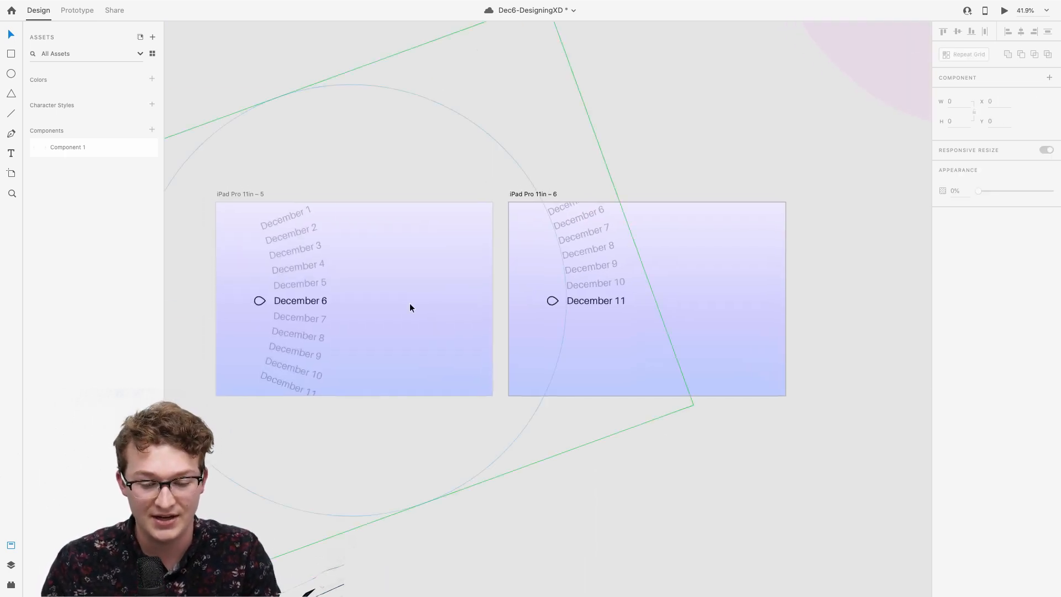
pyautogui.doubleClick(283, 384)
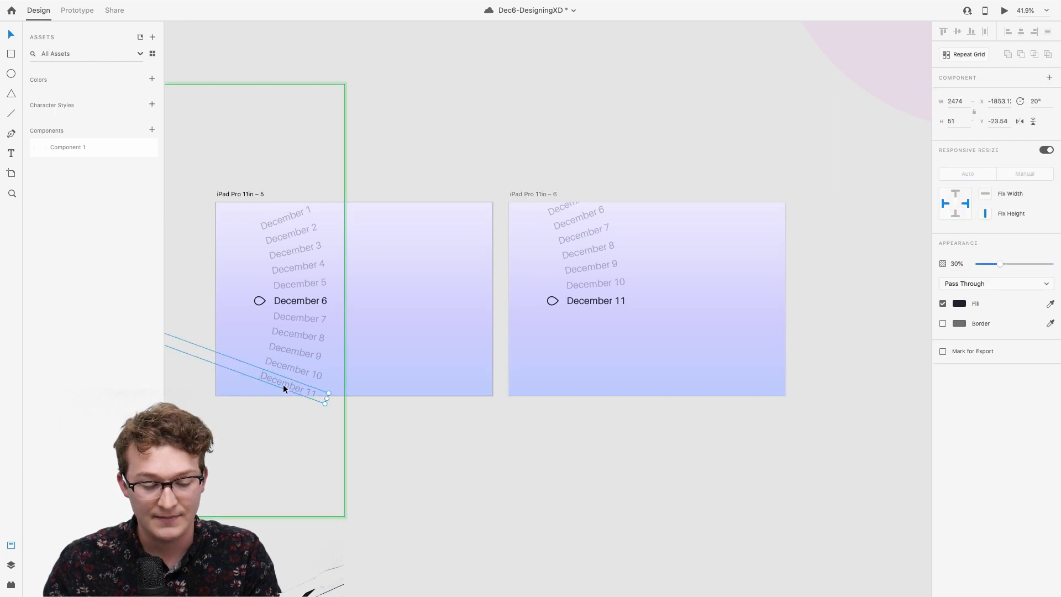
pyautogui.doubleClick(283, 384)
pyautogui.scroll(3, 294, 382)
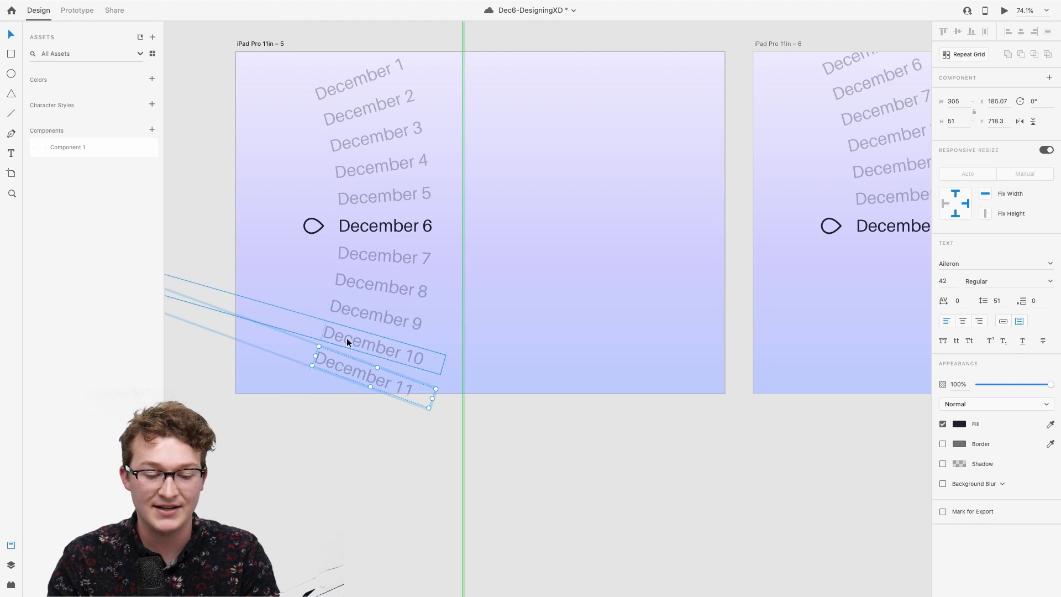
pyautogui.press('super+s')
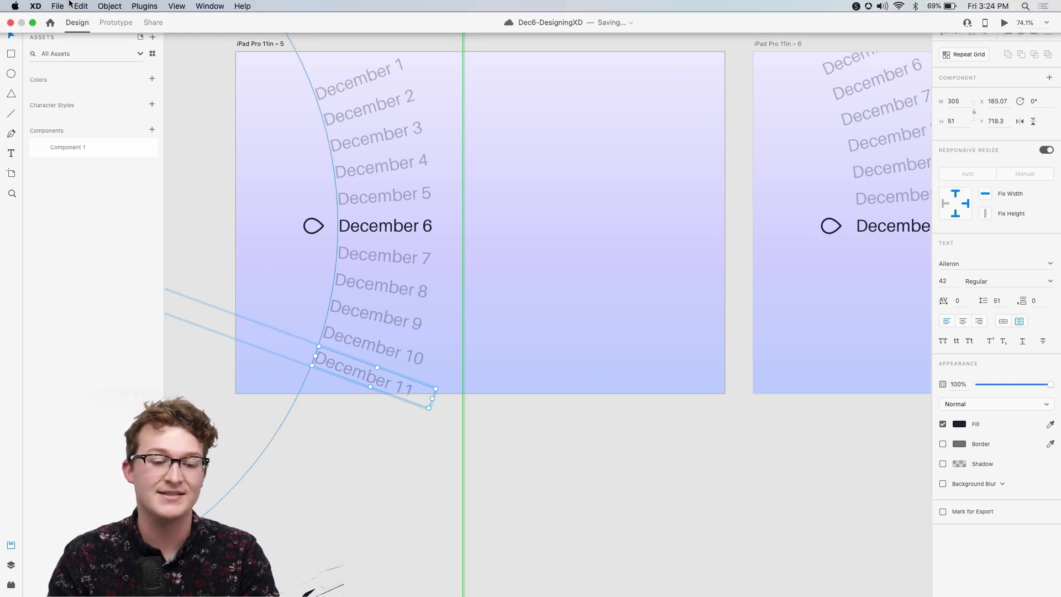
# Step: Remove the inherited Tap and Drag connection from December 11 on iPad Pro 11in – 5 to iPad Pro 11in – 6
pyautogui.click(116, 22)
pyautogui.scroll(-3, 439, 245)
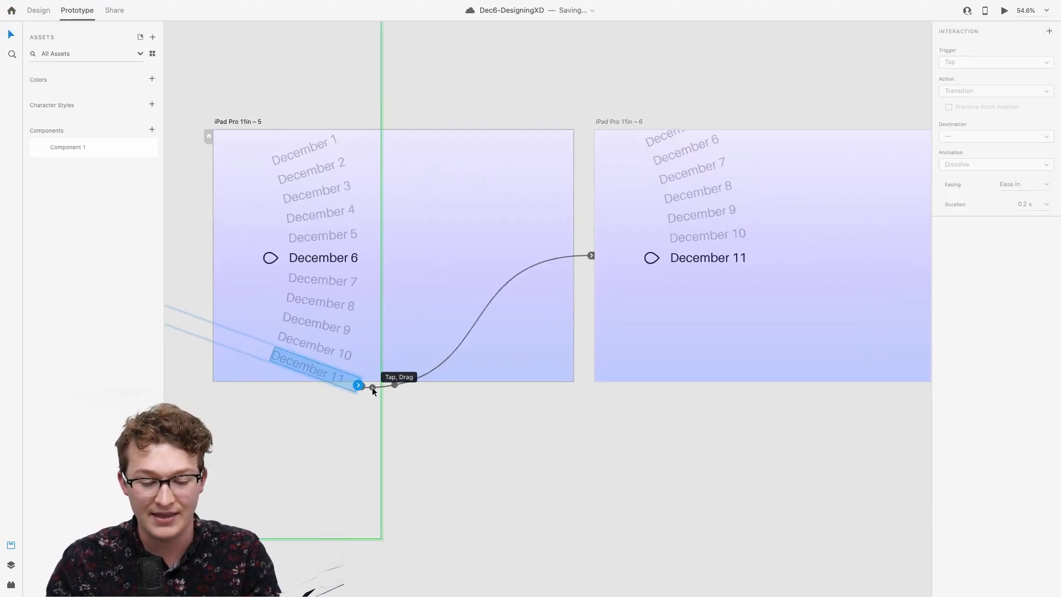
pyautogui.moveTo(591, 256); pyautogui.dragTo(378, 384)
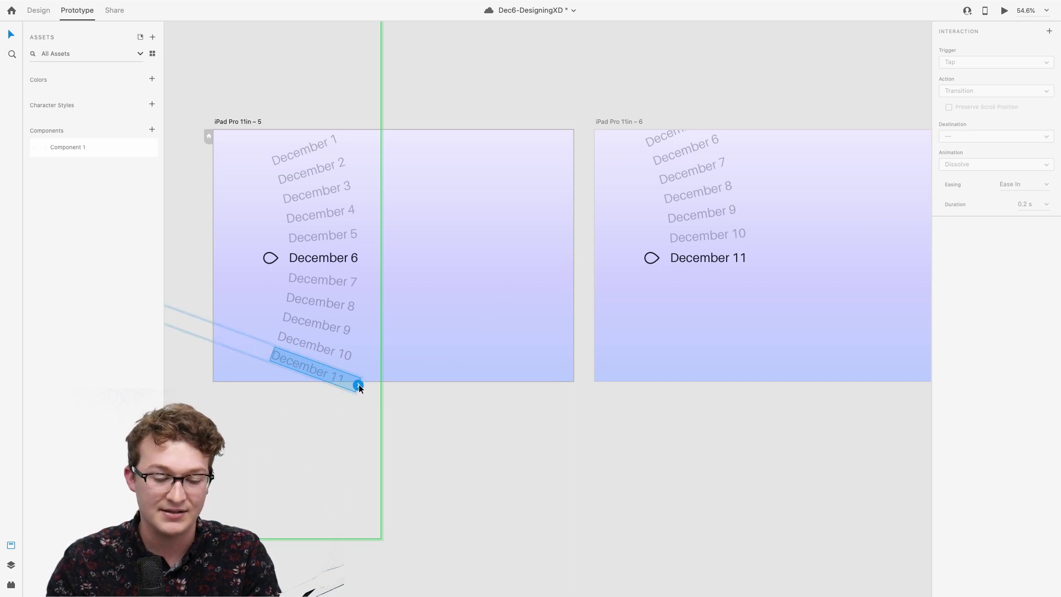
# Step: Link the December 11 text to iPad Pro 11in – 6 with Tap and Drag triggers, both Auto-Animate and Ease Out, with 0.3 s for Tap
pyautogui.moveTo(359, 388); pyautogui.dragTo(725, 190)
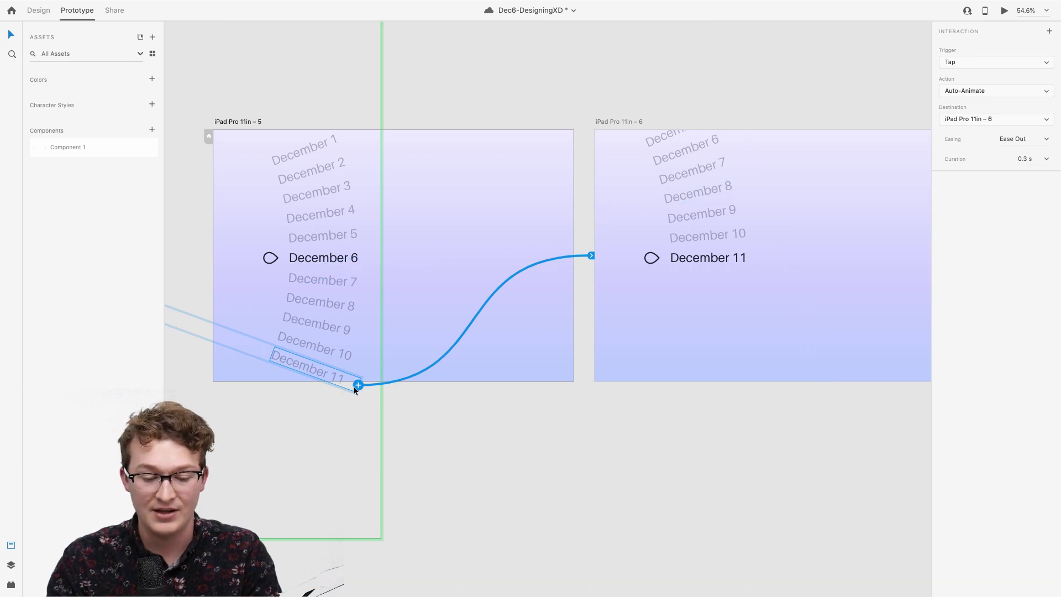
pyautogui.moveTo(355, 389); pyautogui.dragTo(785, 265)
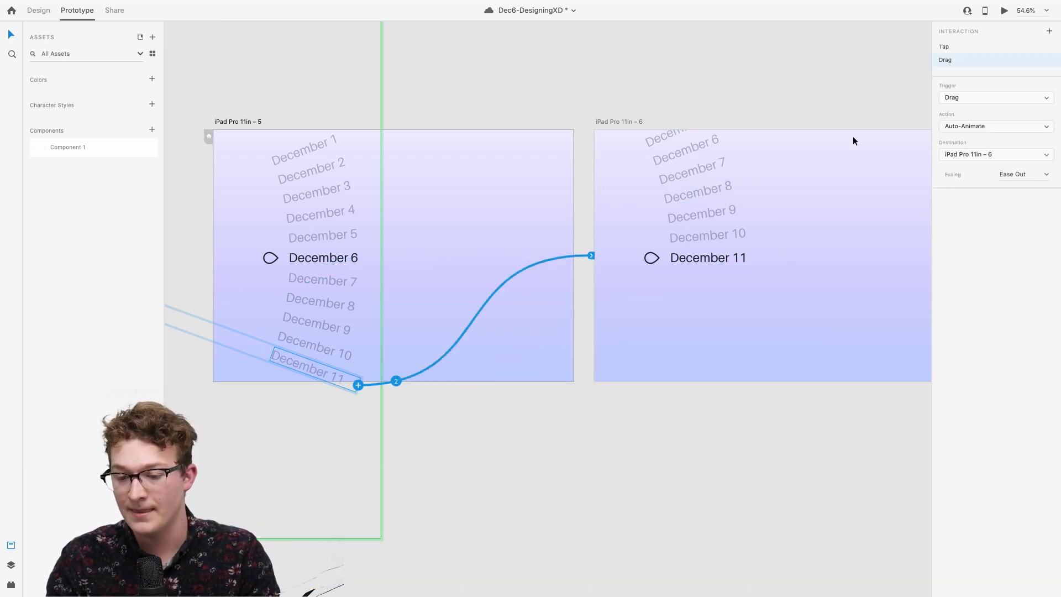
# Step: Preview the prototype from iPad Pro 11in – 5, test tapping and dragging December 11, and close the preview
pyautogui.click(492, 241)
pyautogui.scroll(-2, 492, 241)
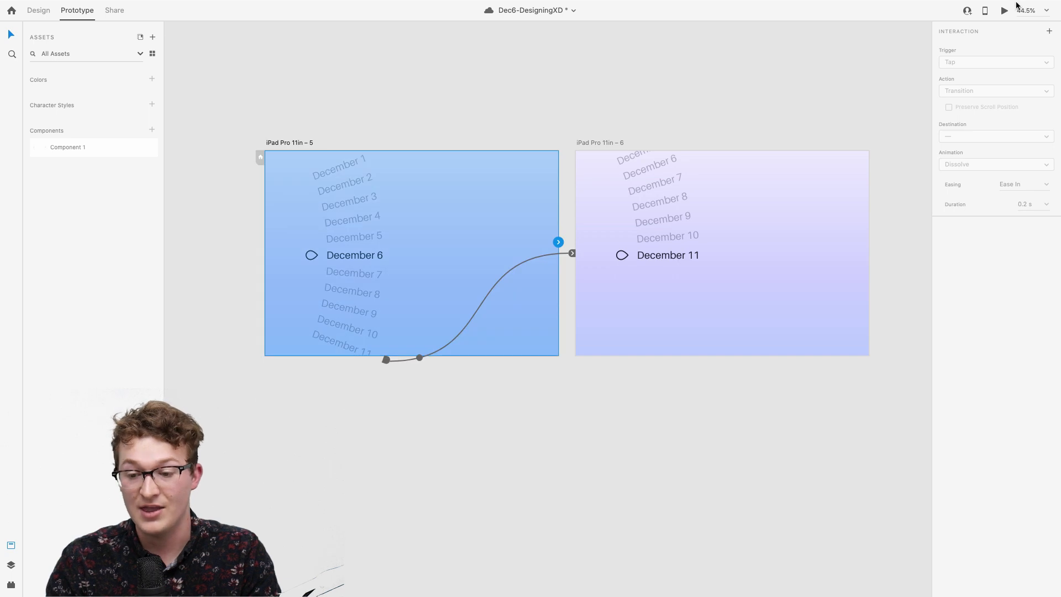
pyautogui.click(1004, 10)
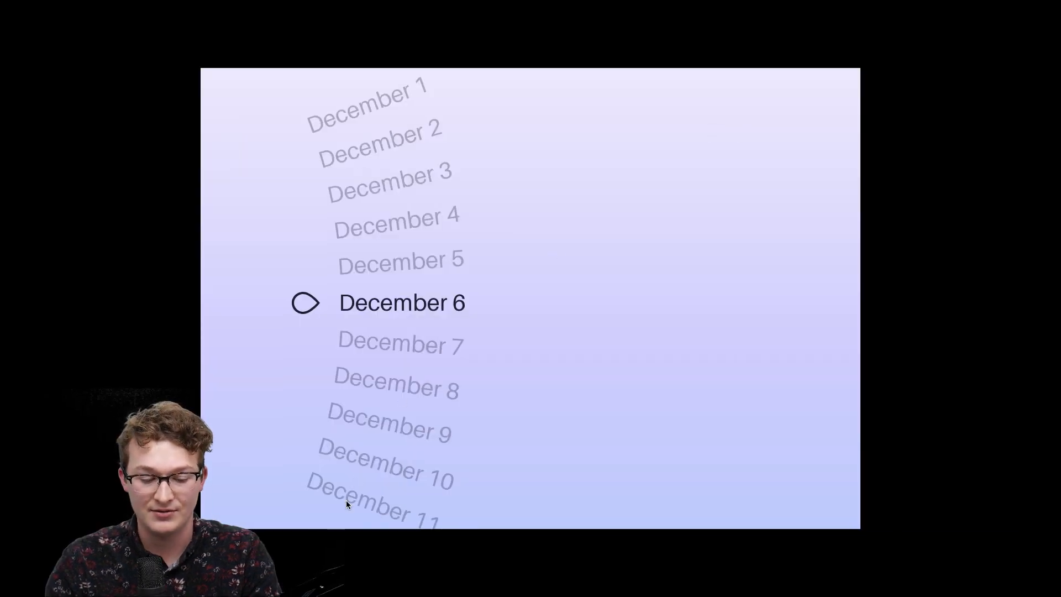
pyautogui.click(346, 499)
pyautogui.click(346, 500)
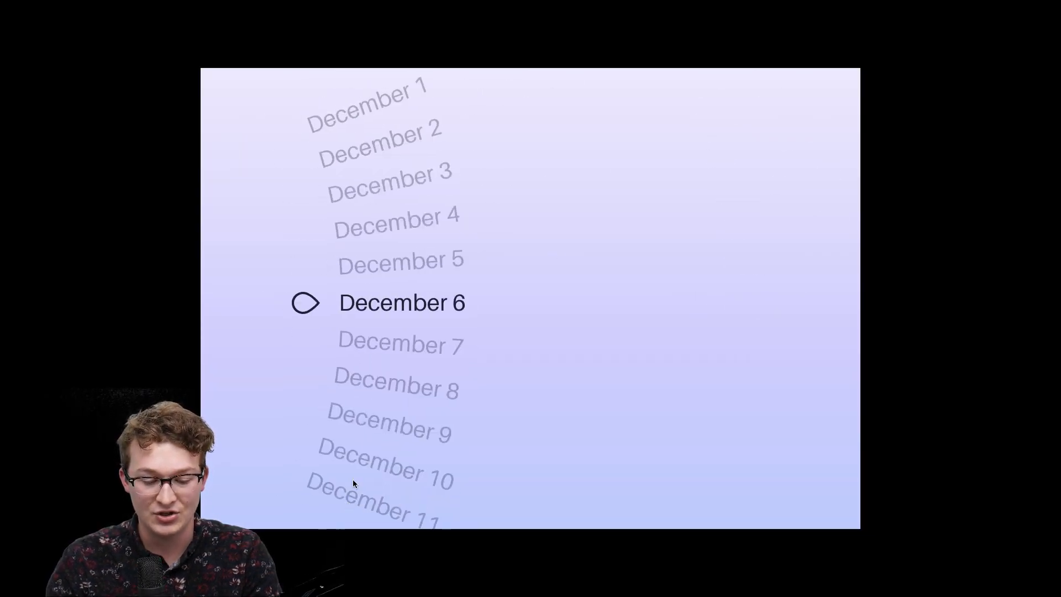
pyautogui.moveTo(352, 483); pyautogui.dragTo(398, 529)
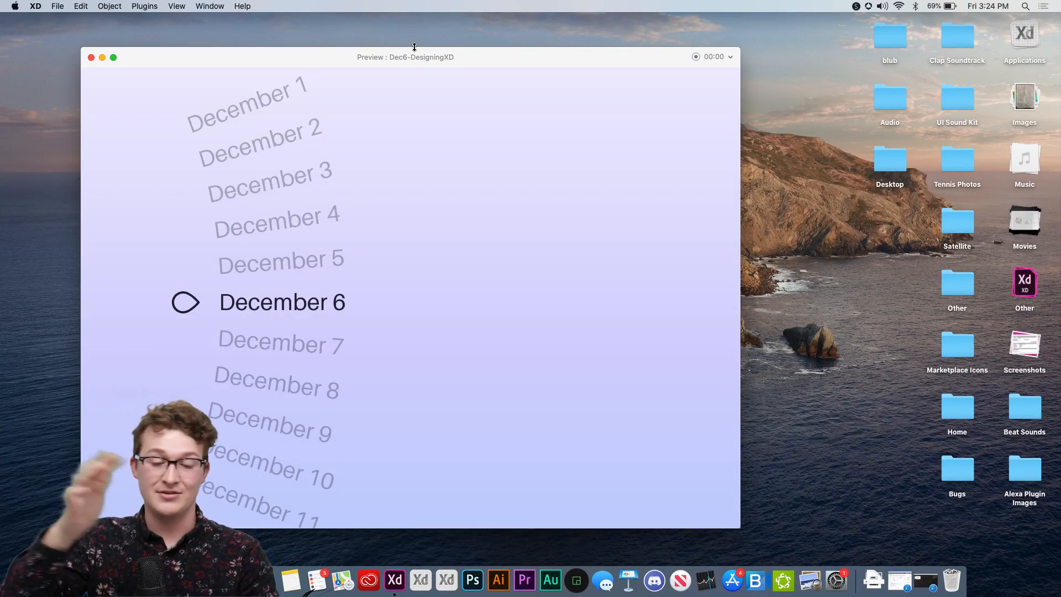
pyautogui.hotkey('ctrl', 'Right')
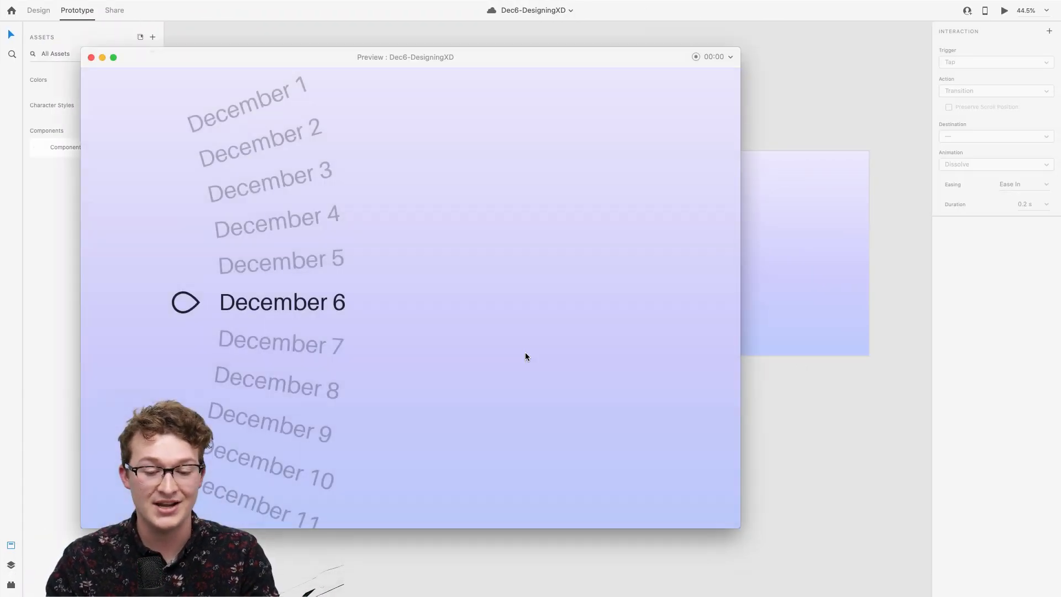
pyautogui.click(91, 58)
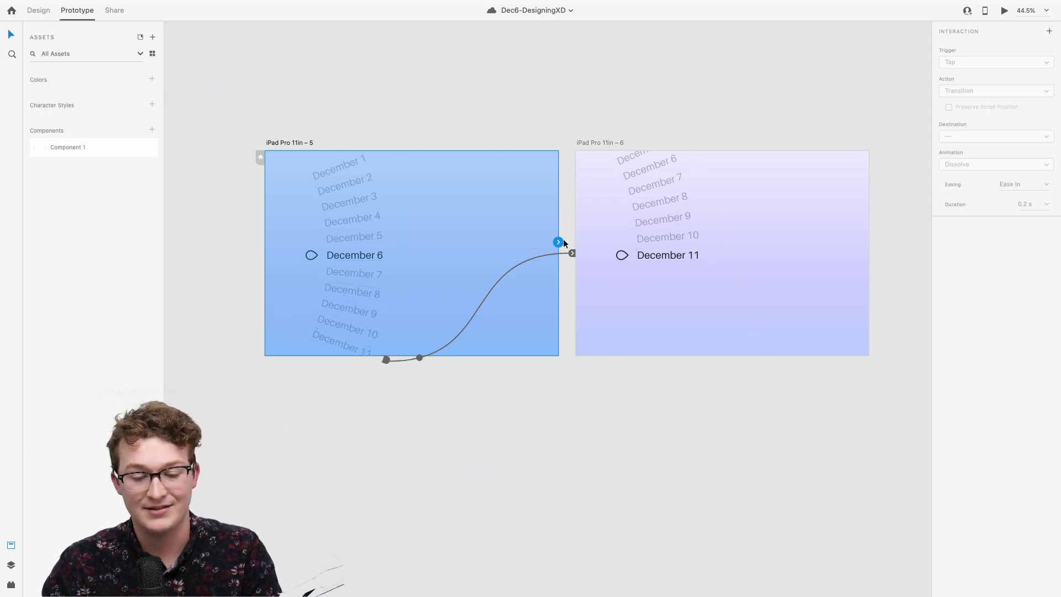
# Step: Link the nested December 6 text on iPad Pro 11in – 6 to iPad Pro 11in – 5 with Tap and Drag triggers, both Auto-Animate and Ease Out
pyautogui.scroll(3, 304, 302)
pyautogui.hscroll(2, 286, 313)
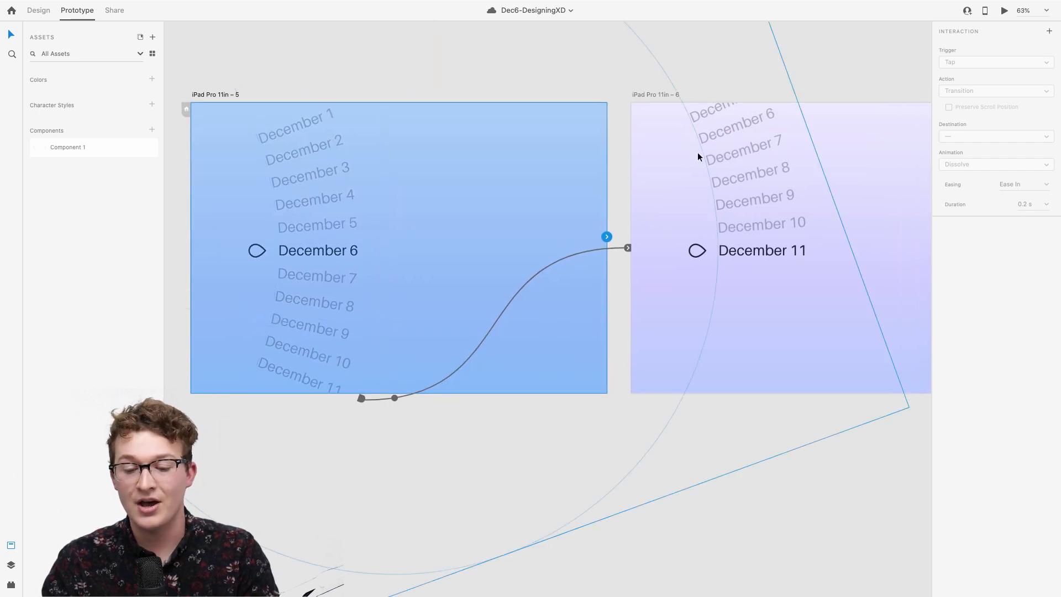
pyautogui.scroll(2, 723, 131)
pyautogui.hscroll(1, 724, 130)
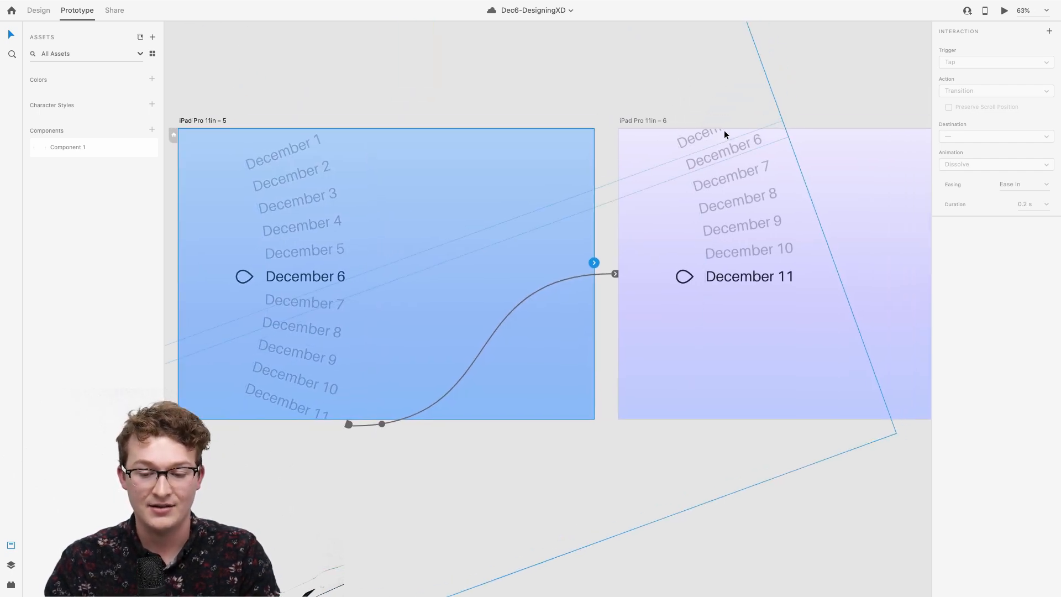
pyautogui.click(717, 150)
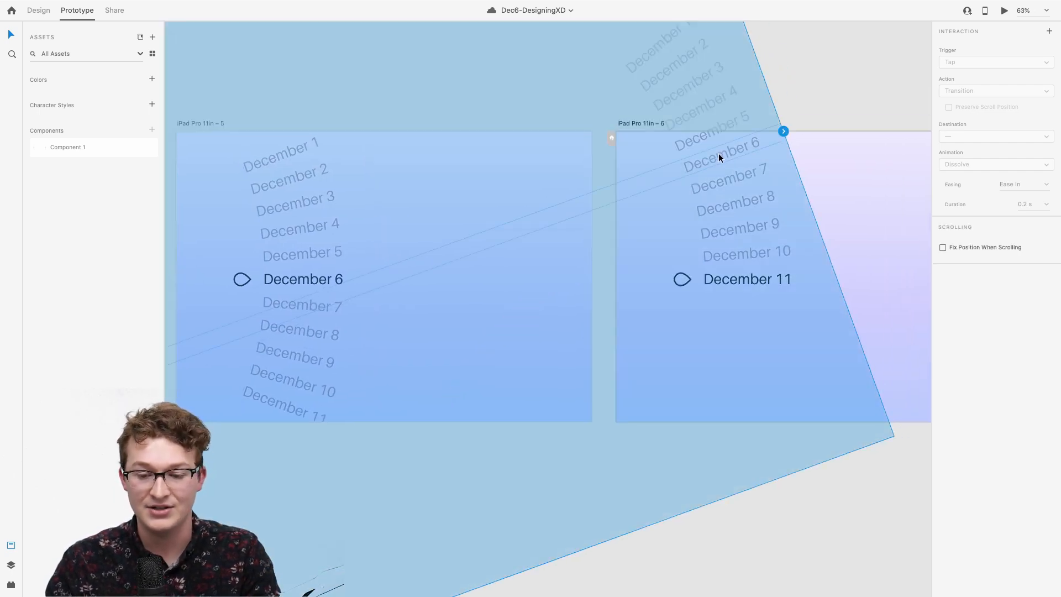
pyautogui.doubleClick(718, 153)
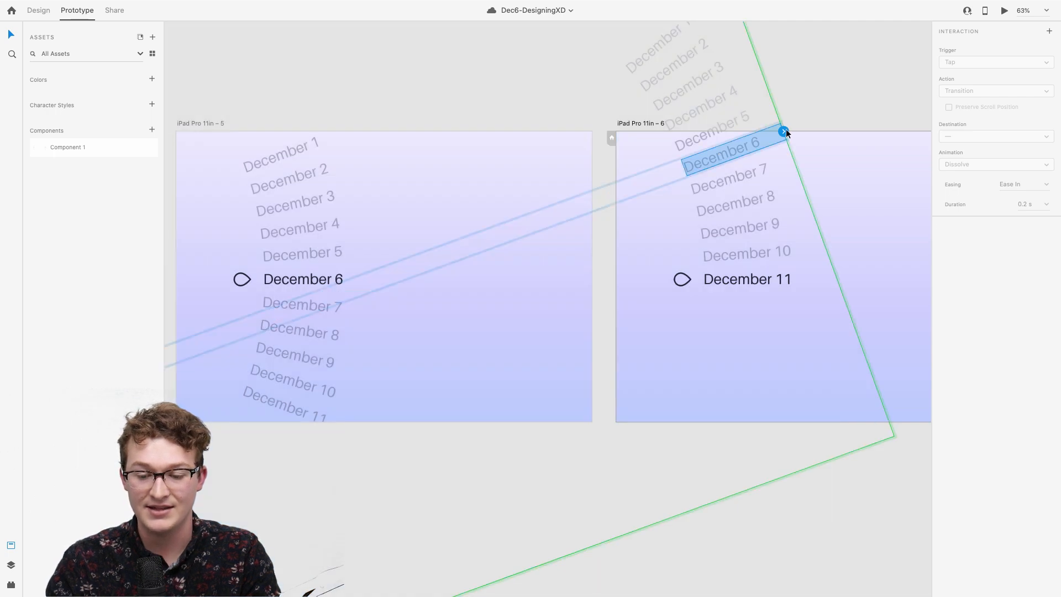
pyautogui.moveTo(784, 131); pyautogui.dragTo(405, 288)
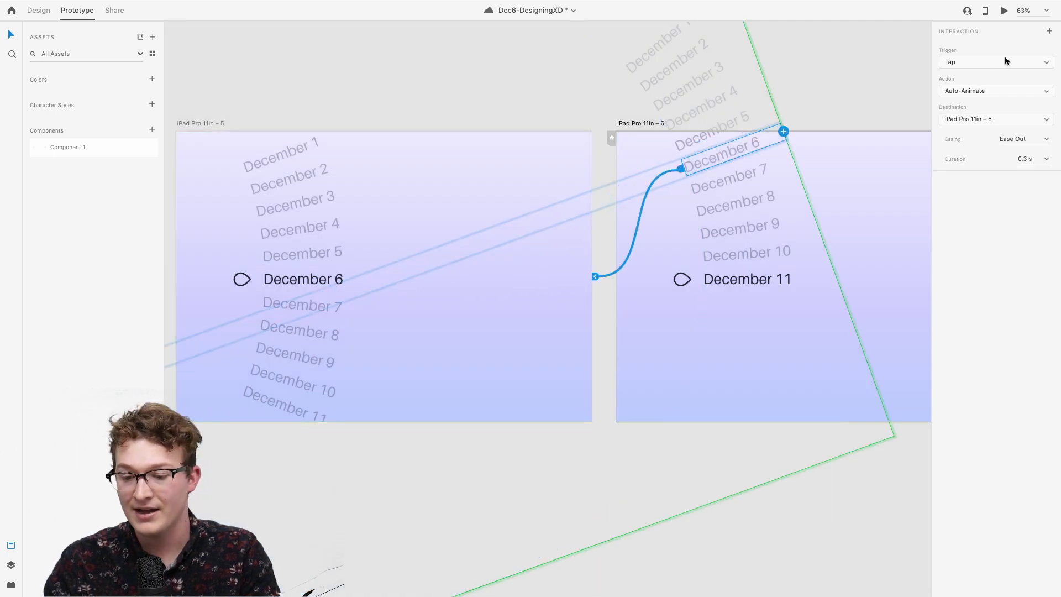
pyautogui.moveTo(784, 131); pyautogui.dragTo(412, 307)
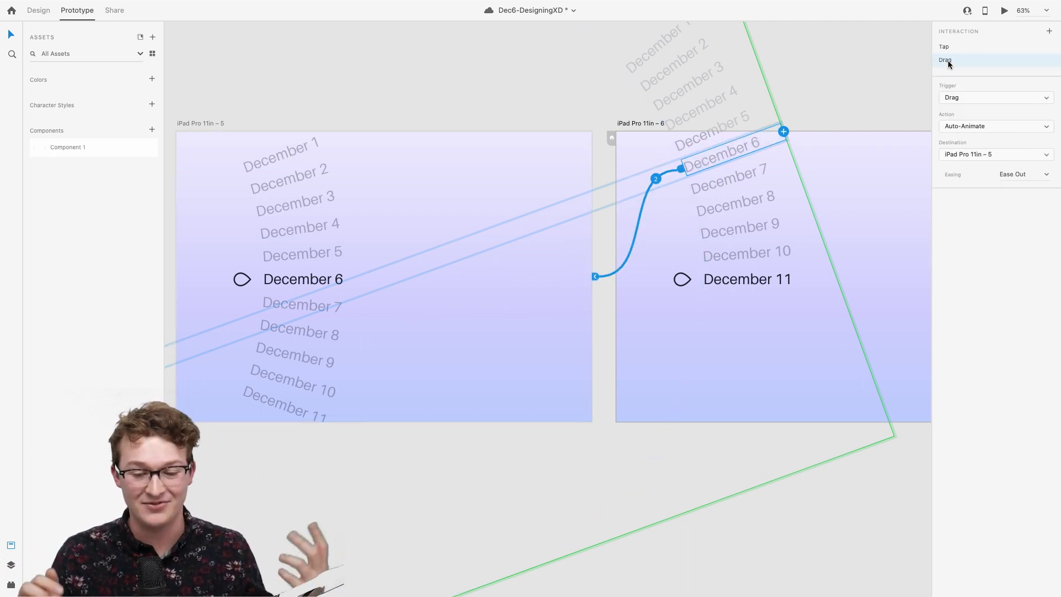
# Step: Preview the prototype from iPad Pro 11in – 6, test switching between December 6 and December 11, and close the preview
pyautogui.click(634, 136)
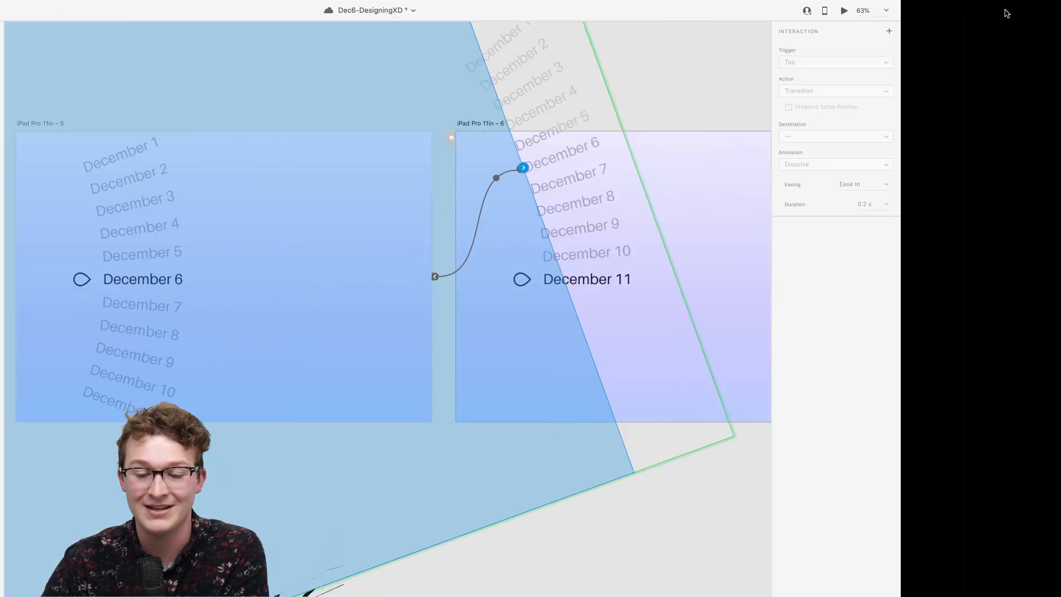
pyautogui.click(1006, 10)
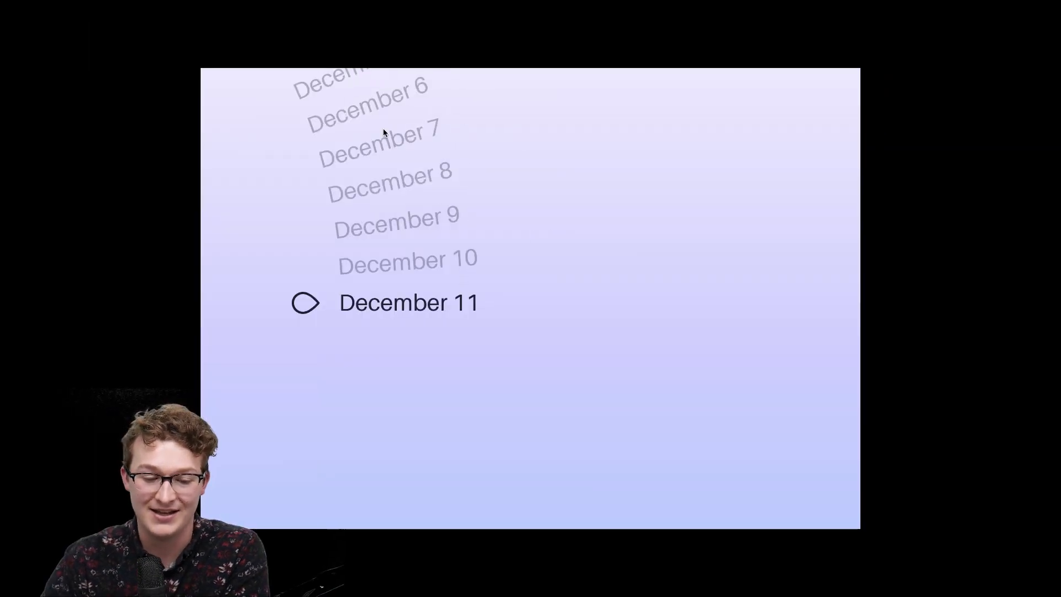
pyautogui.click(377, 100)
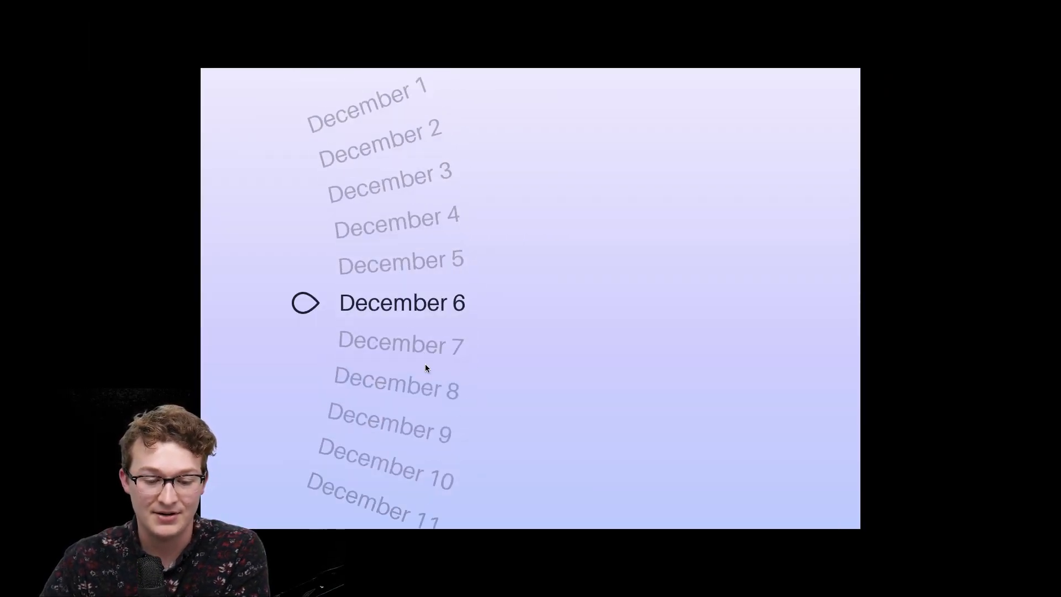
pyautogui.click(333, 485)
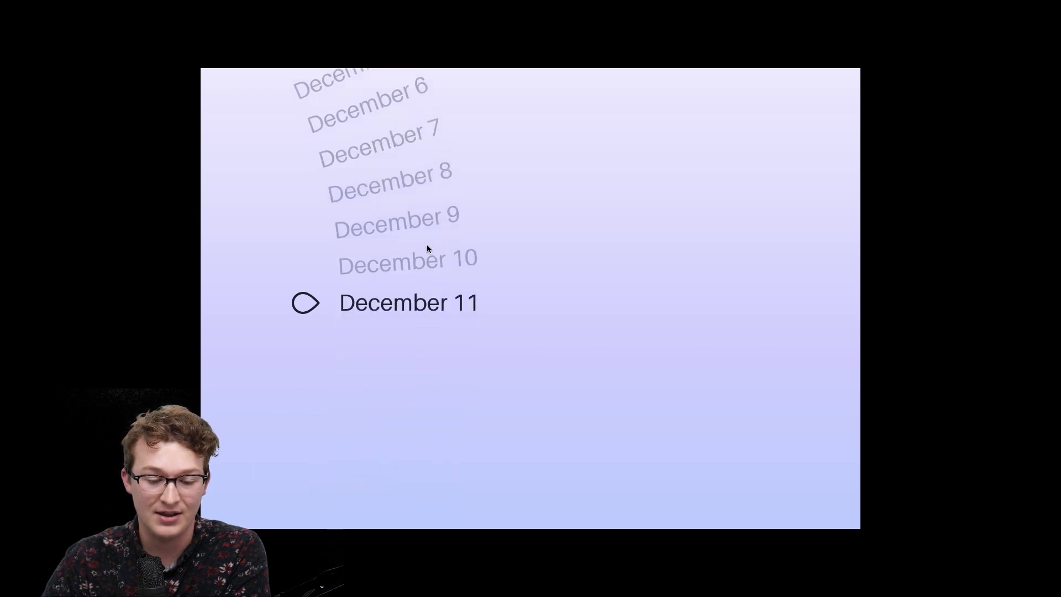
pyautogui.click(366, 105)
pyautogui.click(373, 503)
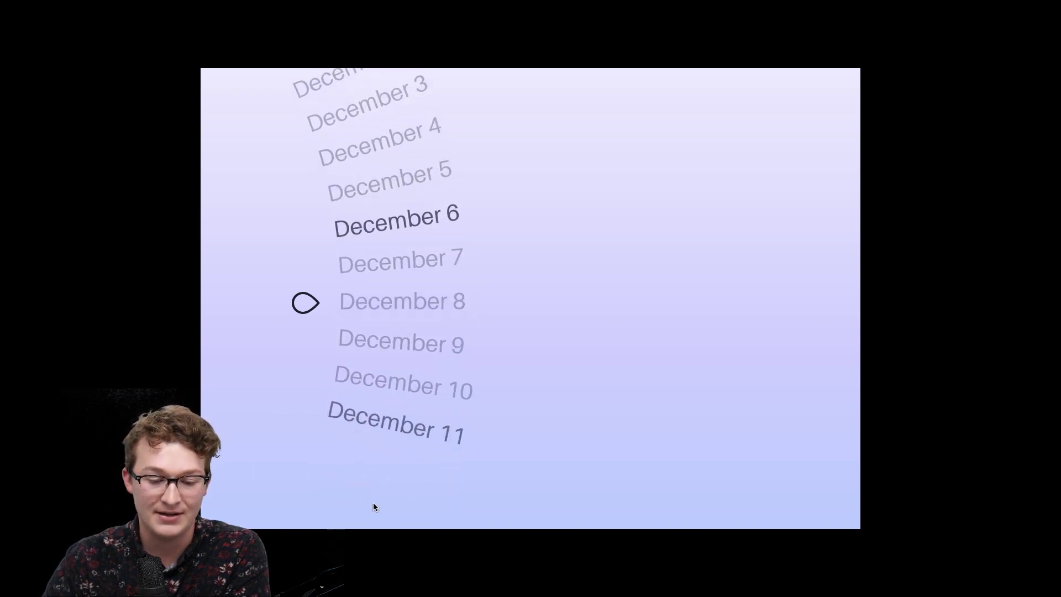
pyautogui.click(337, 108)
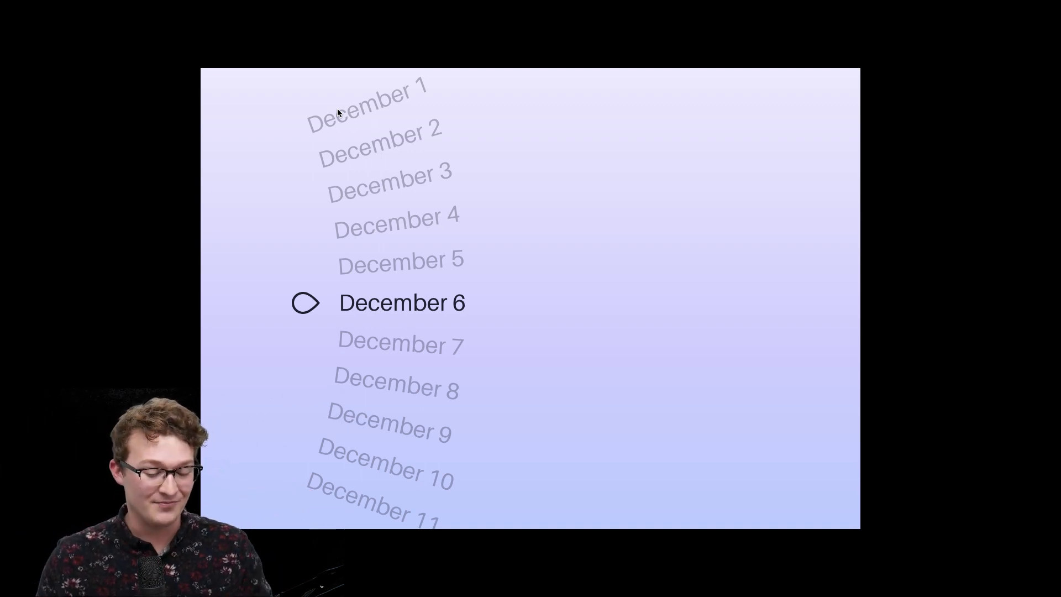
pyautogui.press('Escape')
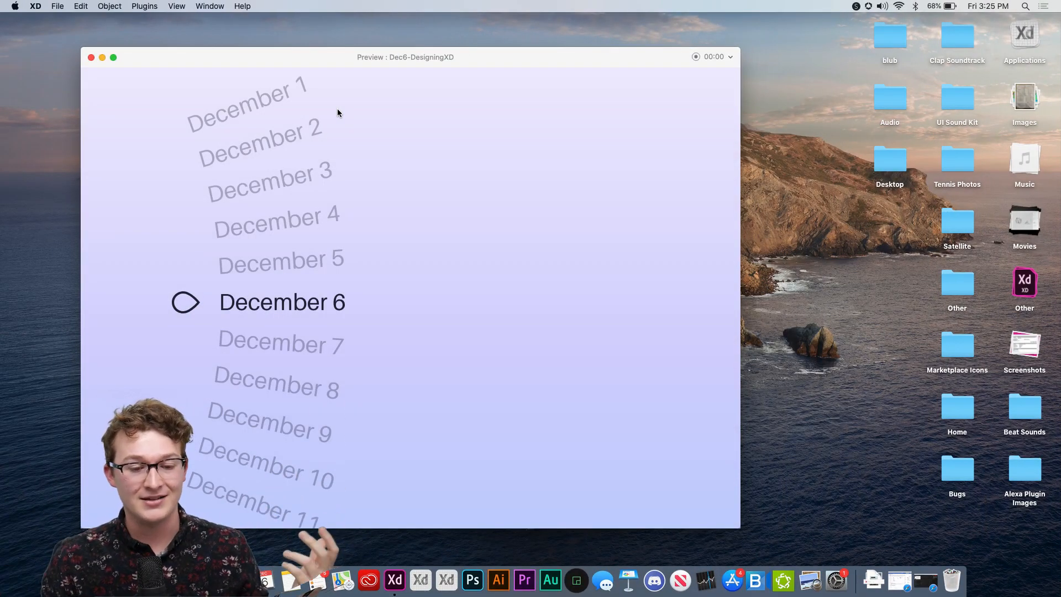
pyautogui.click(92, 57)
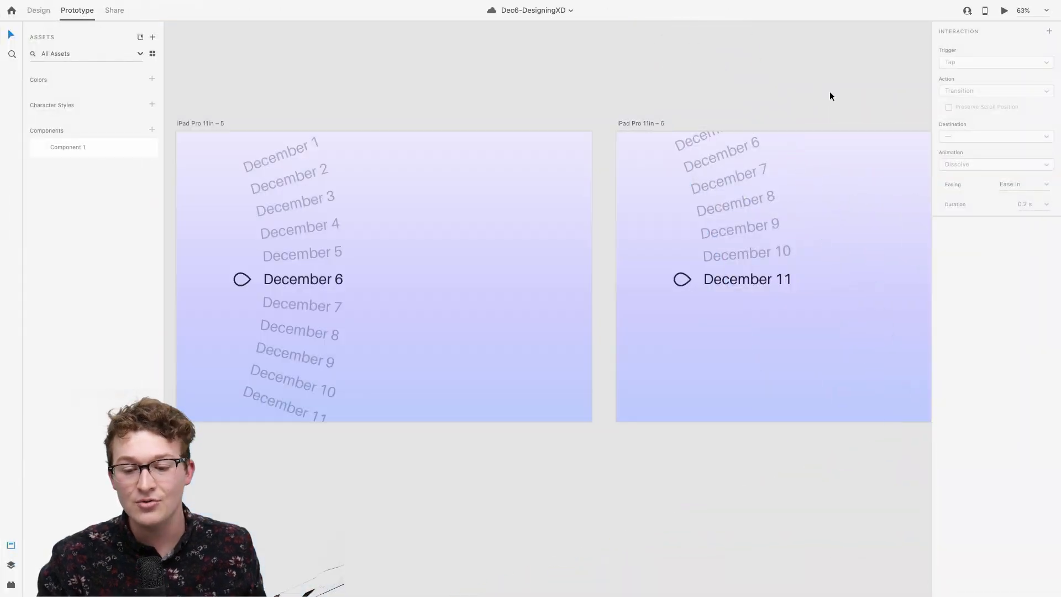
pyautogui.press('super+0')
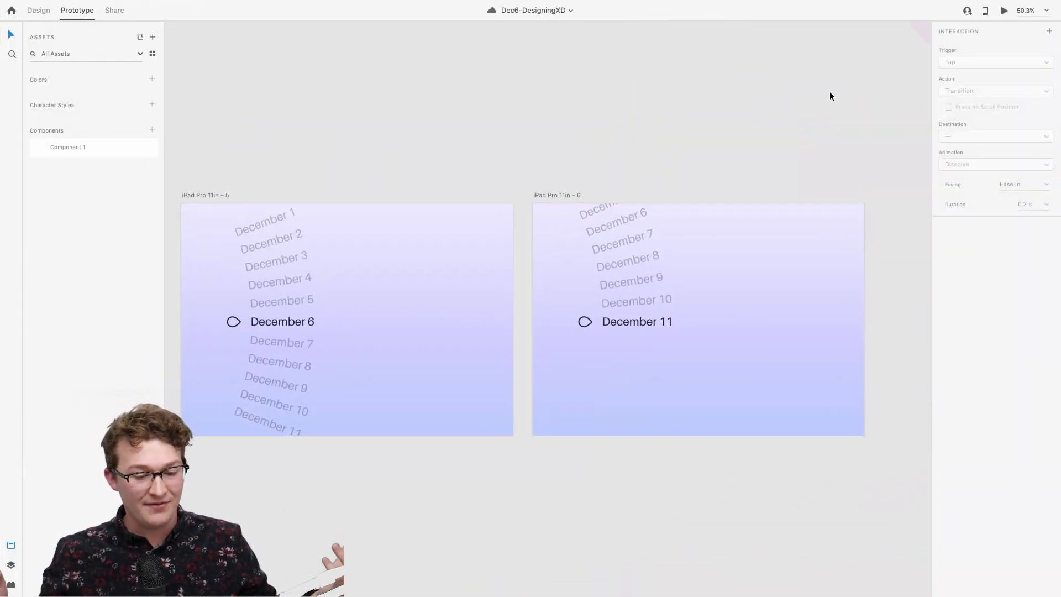